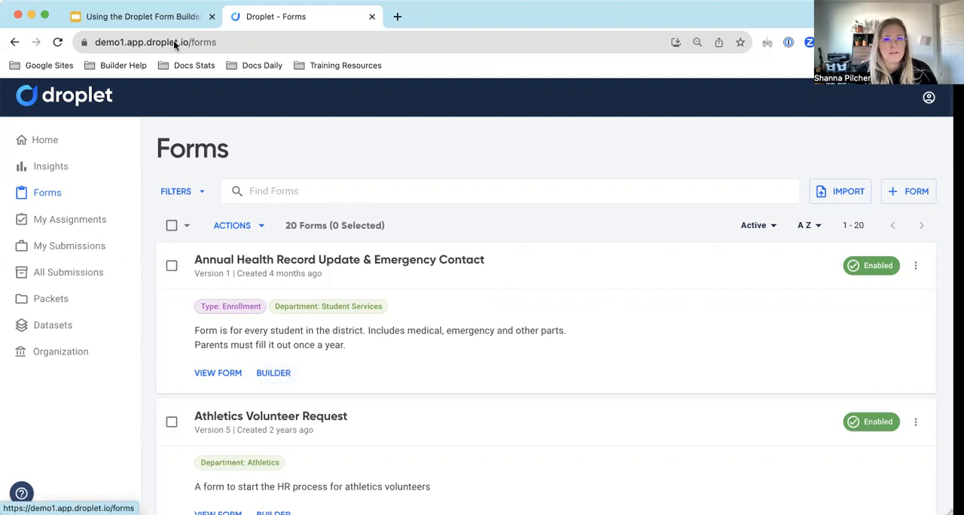
# Look over the Forms page in Droplet, from the list of active forms to the options for adding forms.
pyautogui.click(164, 18)
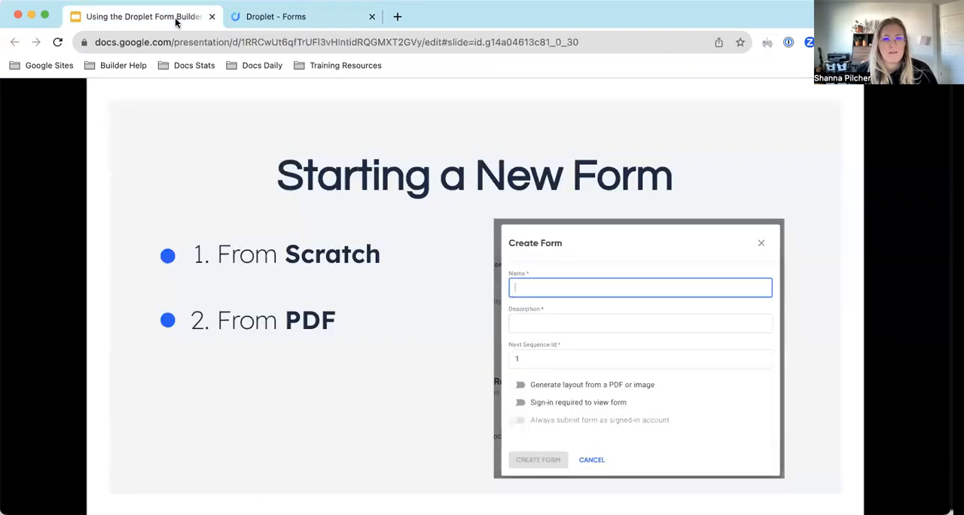
pyautogui.click(269, 20)
pyautogui.scroll(-2, 458, 264)
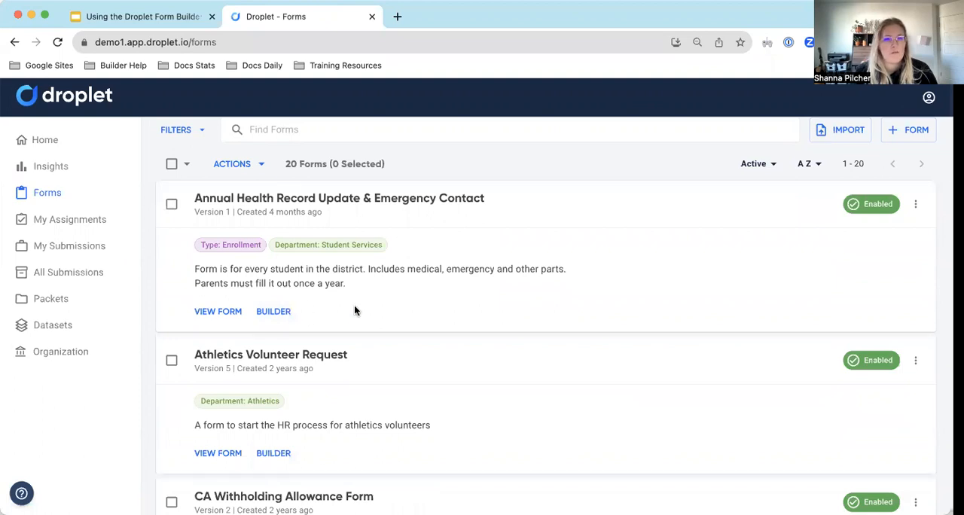
pyautogui.scroll(2, 435, 380)
pyautogui.click(66, 195)
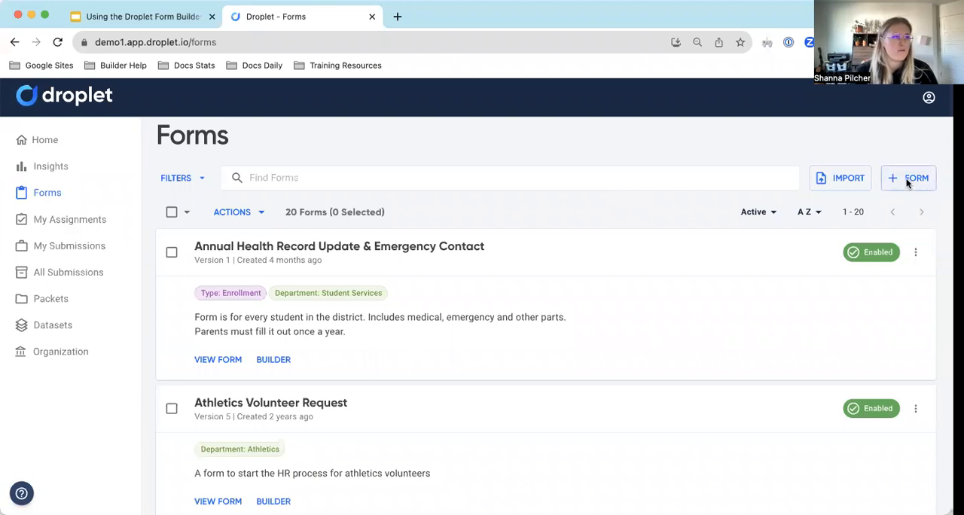
pyautogui.scroll(-2, 433, 305)
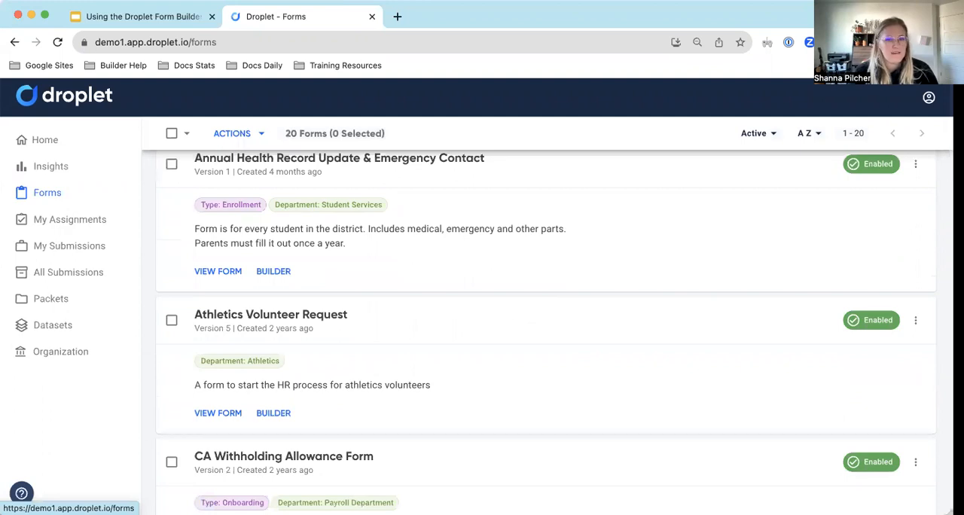
pyautogui.scroll(2, 775, 464)
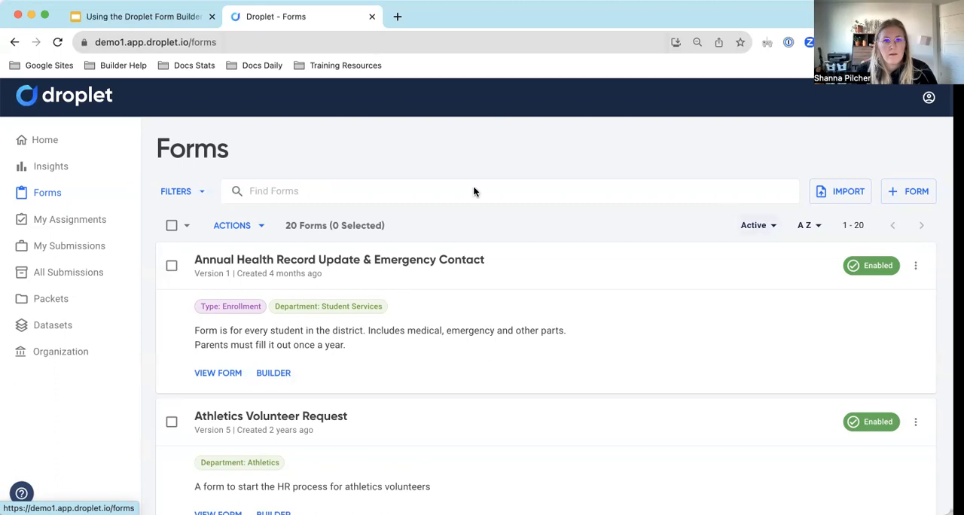
pyautogui.scroll(-2, 377, 178)
pyautogui.scroll(2, 376, 178)
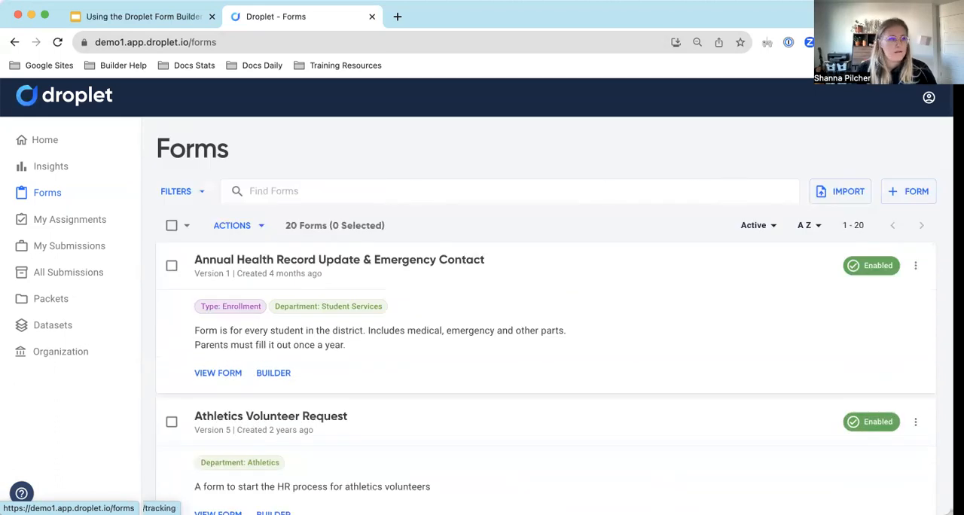
# Switch to the Google Slides presentation and advance it to the "Creating a Form Layout" slide.
pyautogui.click(113, 17)
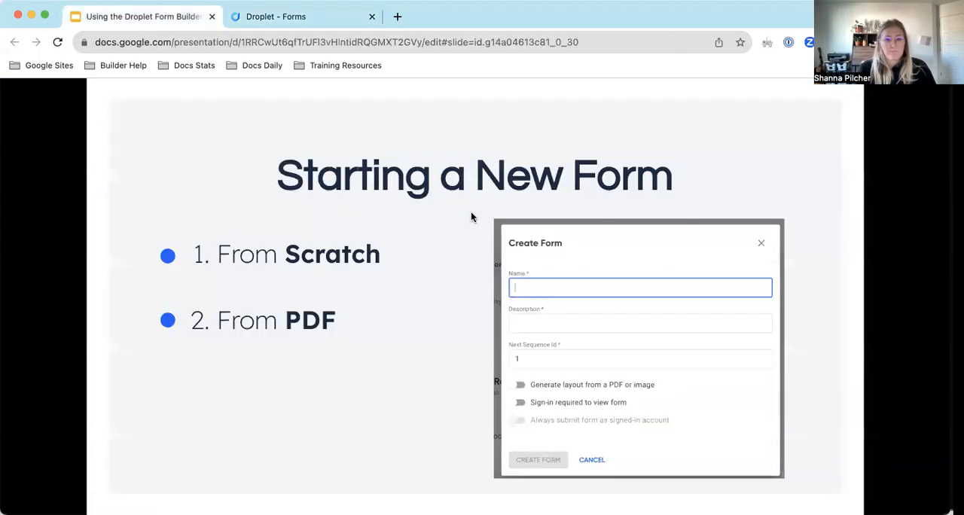
pyautogui.press('Right')
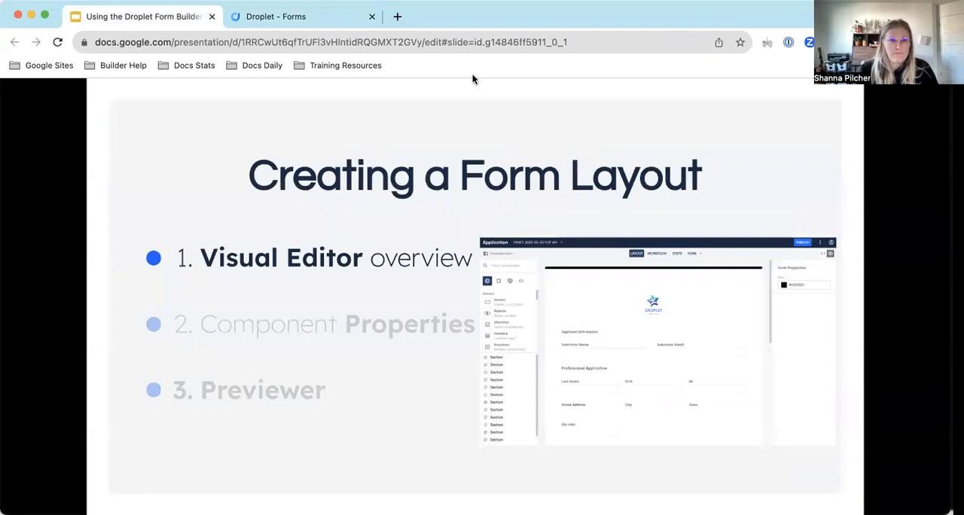
pyautogui.click(301, 21)
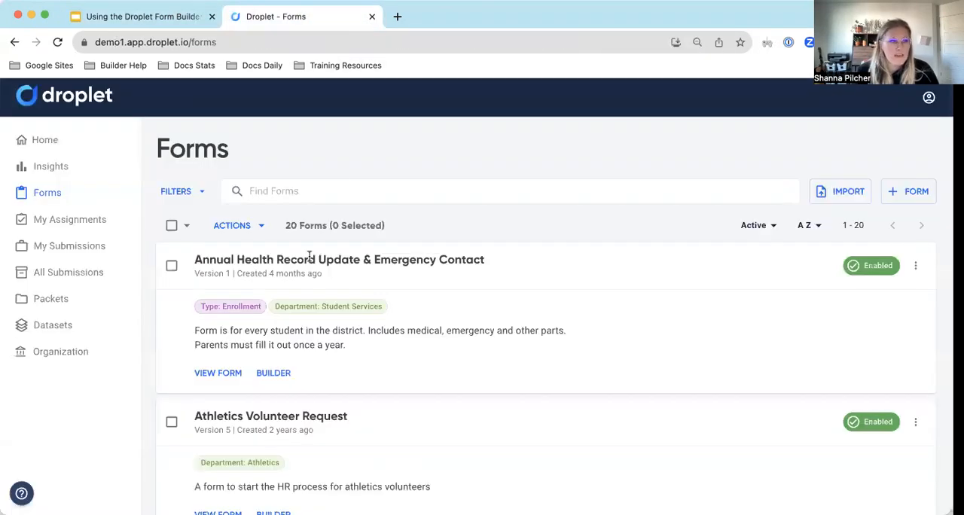
pyautogui.click(167, 20)
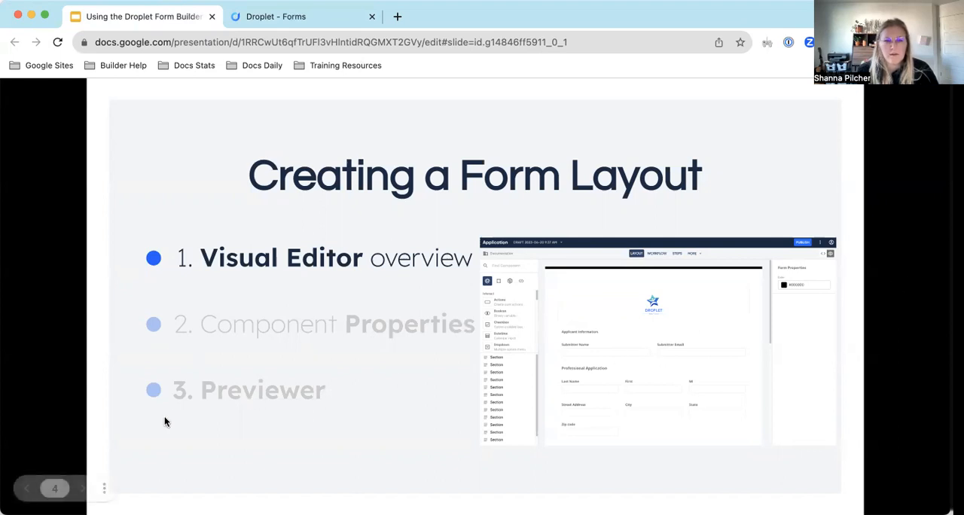
# Switch to Droplet and start a new form named "Droplet Community Schools Application".
pyautogui.click(307, 17)
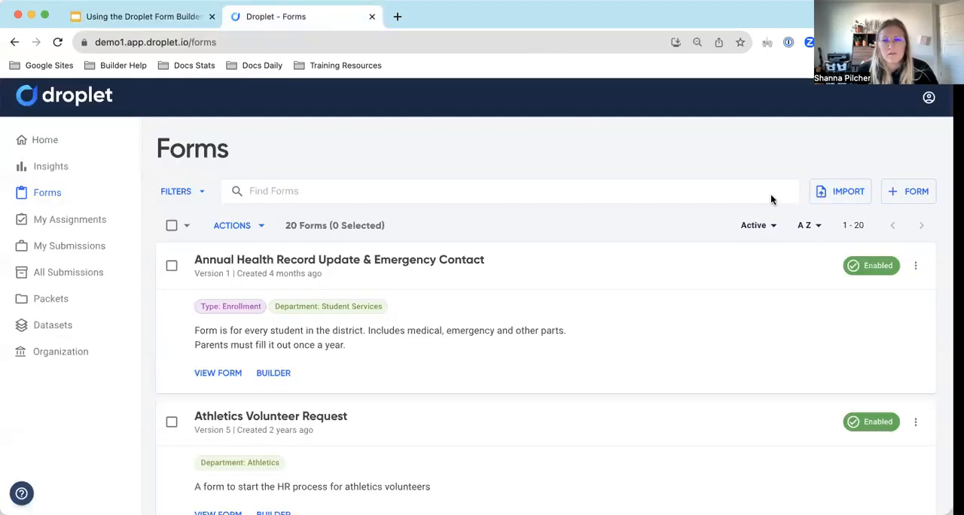
pyautogui.click(911, 191)
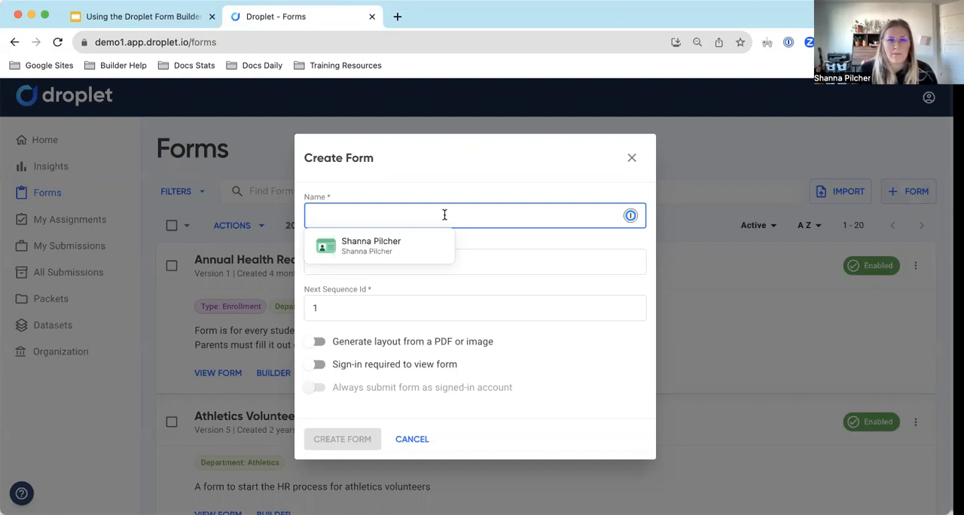
pyautogui.write('Drop')
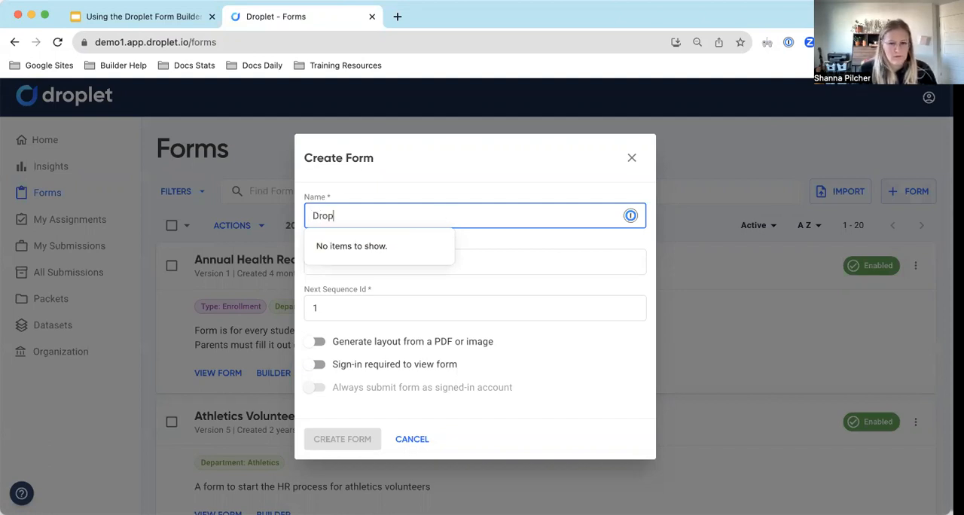
pyautogui.write('let ')
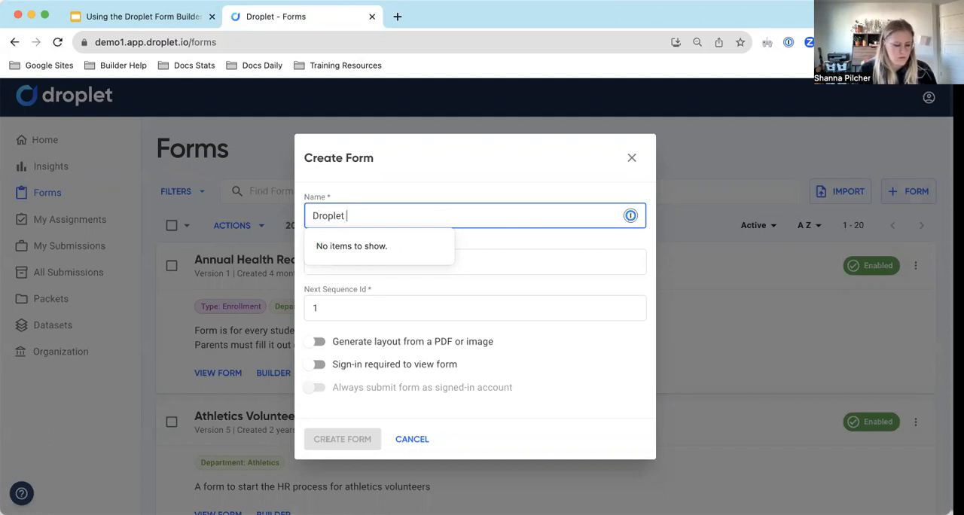
pyautogui.write('Communit')
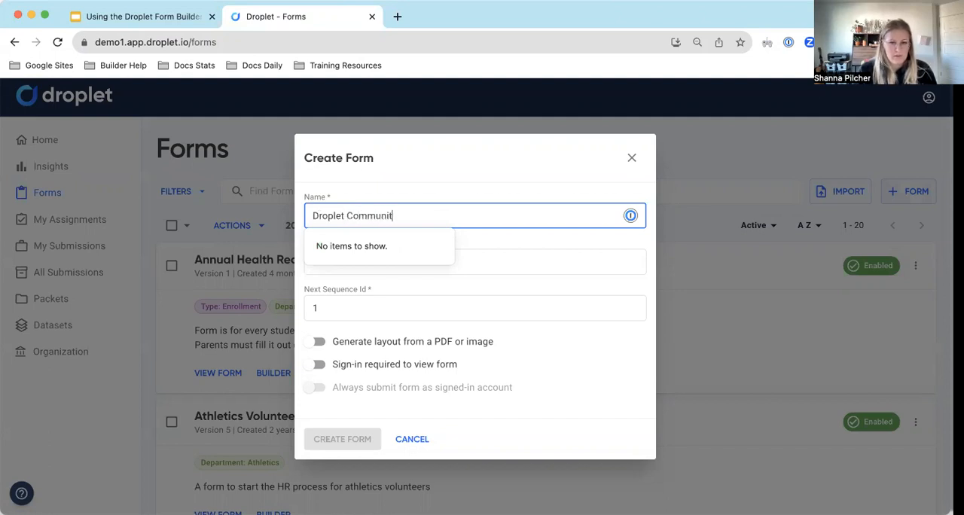
pyautogui.write('y Schools Application')
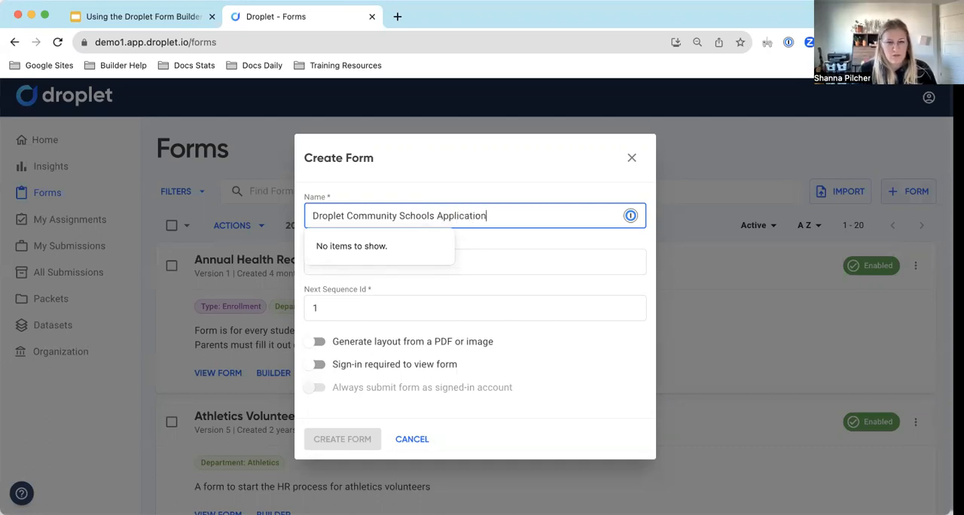
# Describe the new form as "An application for new/prospect employees".
pyautogui.click(507, 241)
pyautogui.click(466, 265)
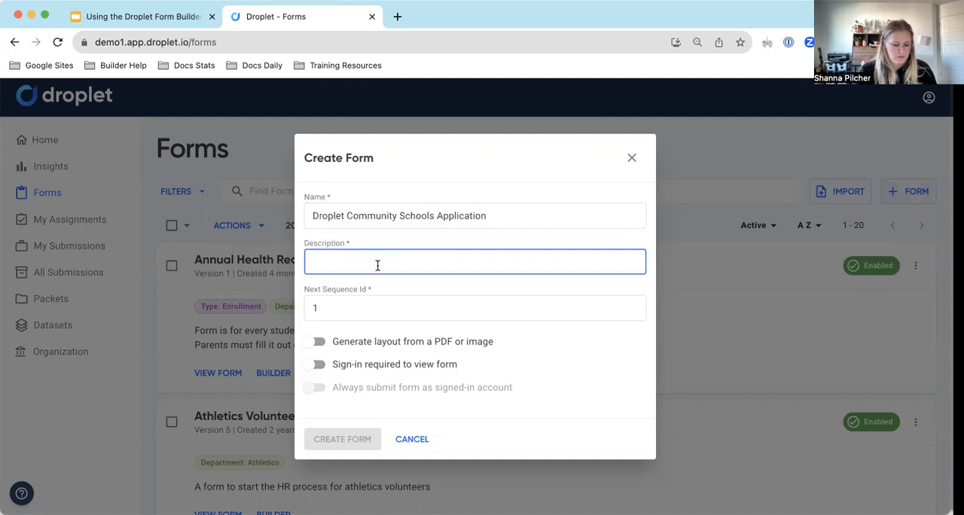
pyautogui.write('An appli')
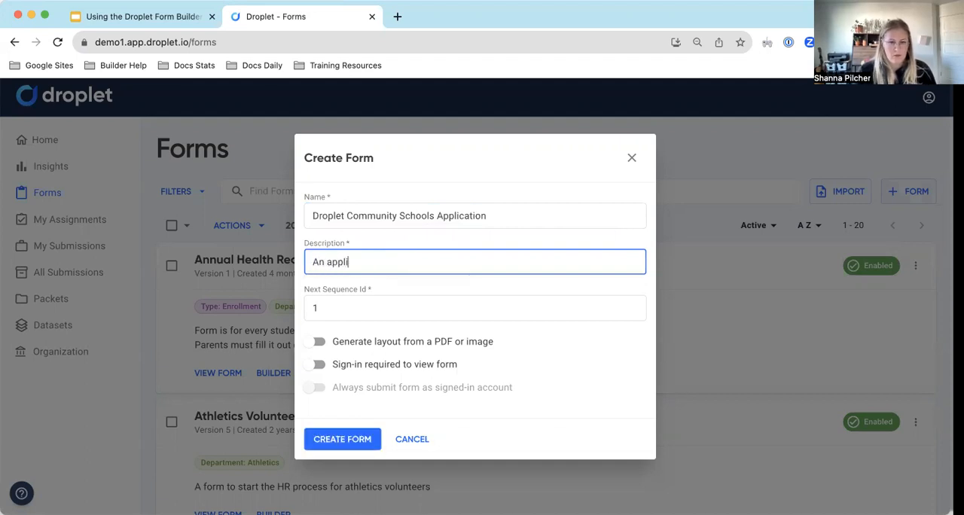
pyautogui.write('cation for ')
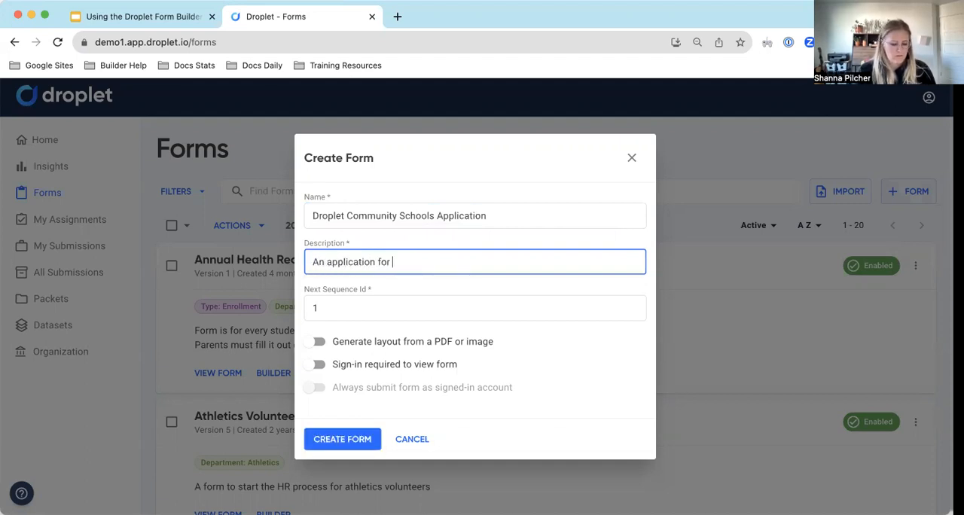
pyautogui.write('new')
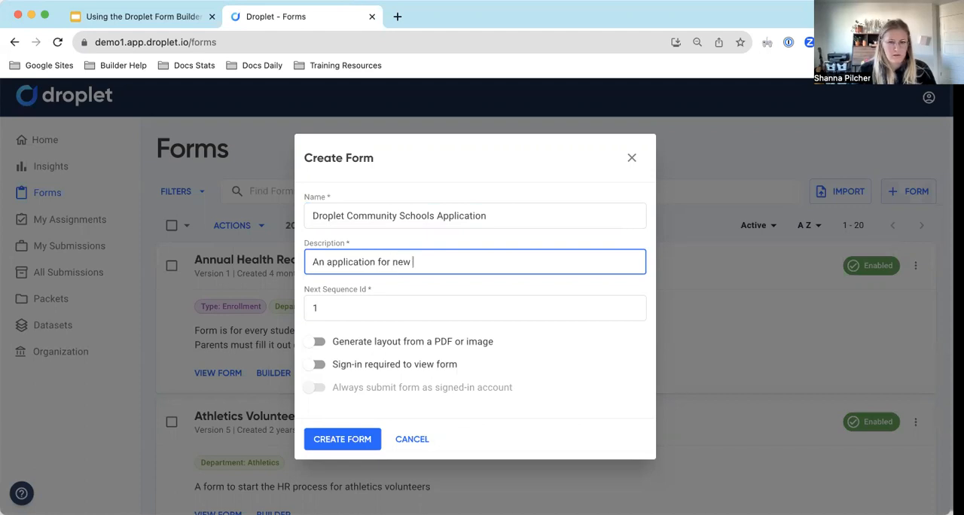
pyautogui.write('/prospe')
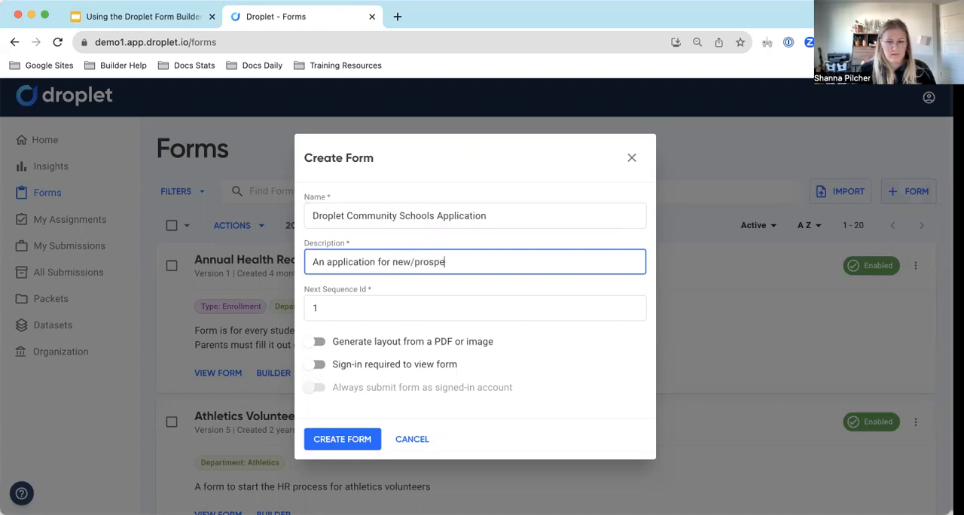
pyautogui.write('ct employees')
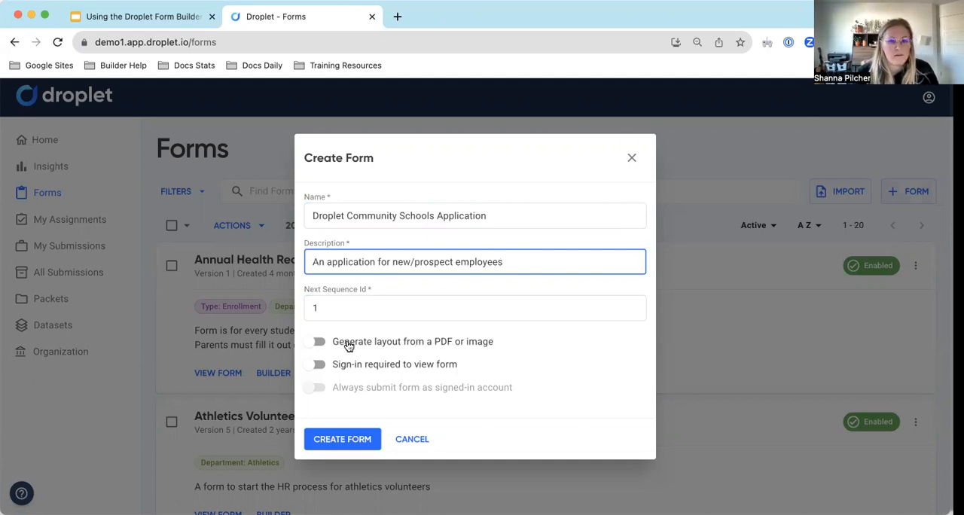
pyautogui.click(317, 343)
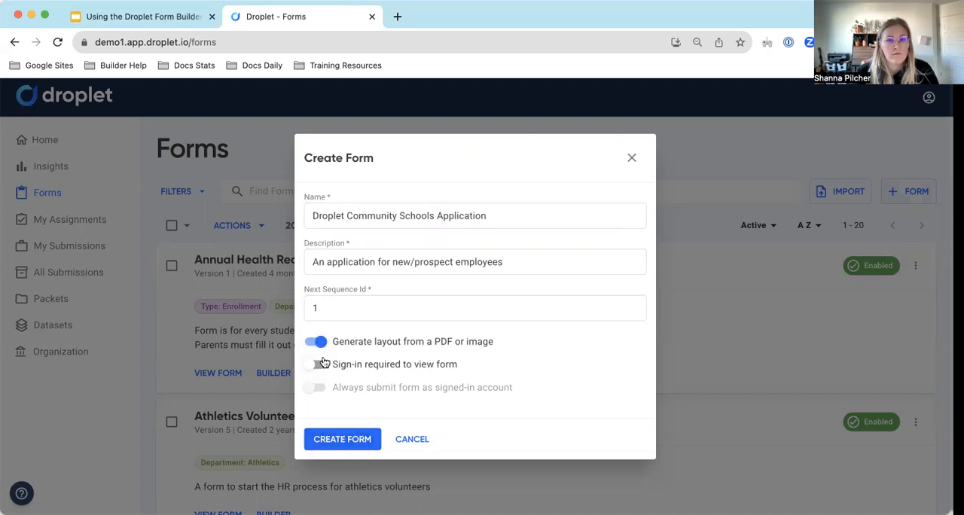
pyautogui.click(316, 344)
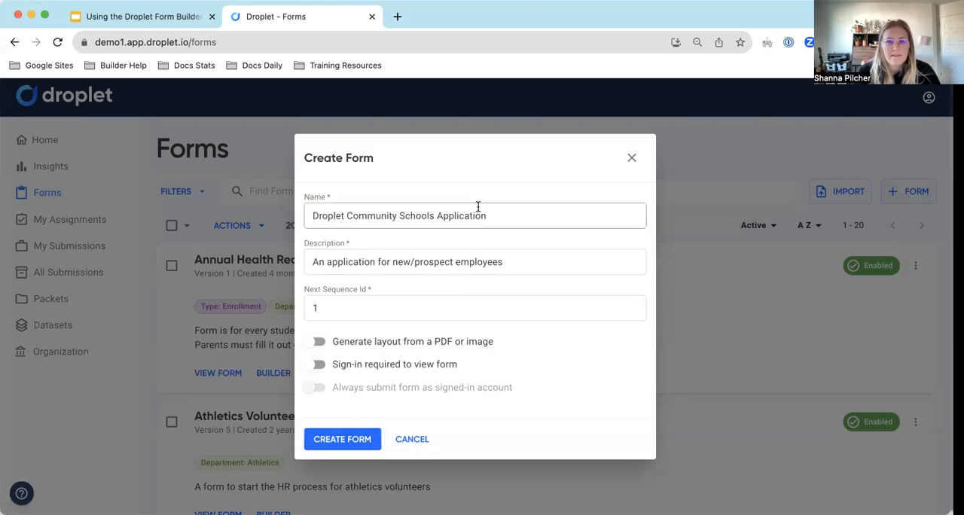
pyautogui.moveTo(397, 216); pyautogui.dragTo(538, 231)
pyautogui.click(505, 173)
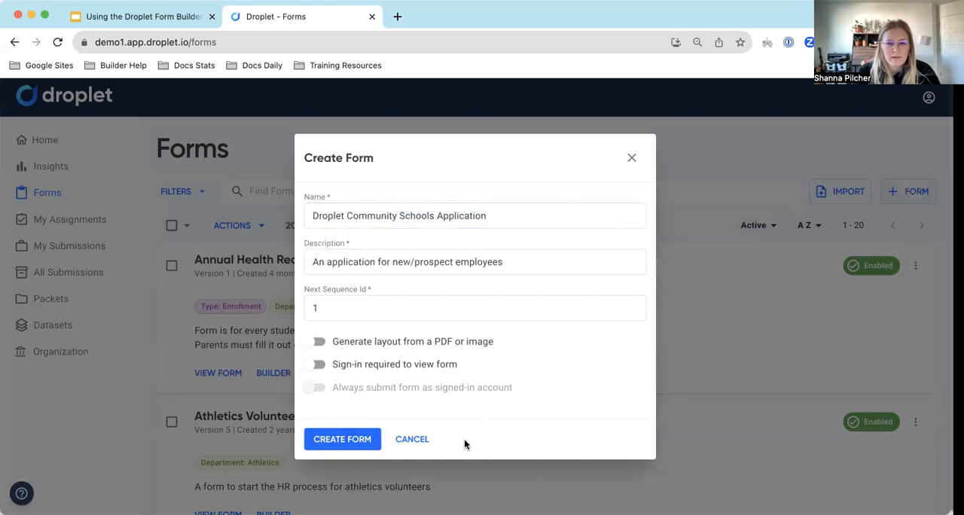
# Create the form, check the Forms list, and return to the new form's builder.
pyautogui.click(340, 440)
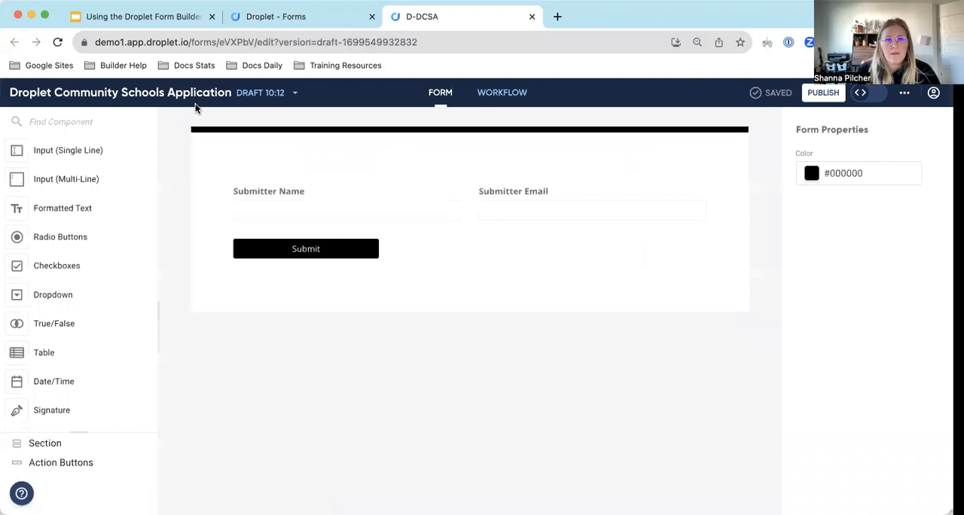
pyautogui.click(260, 16)
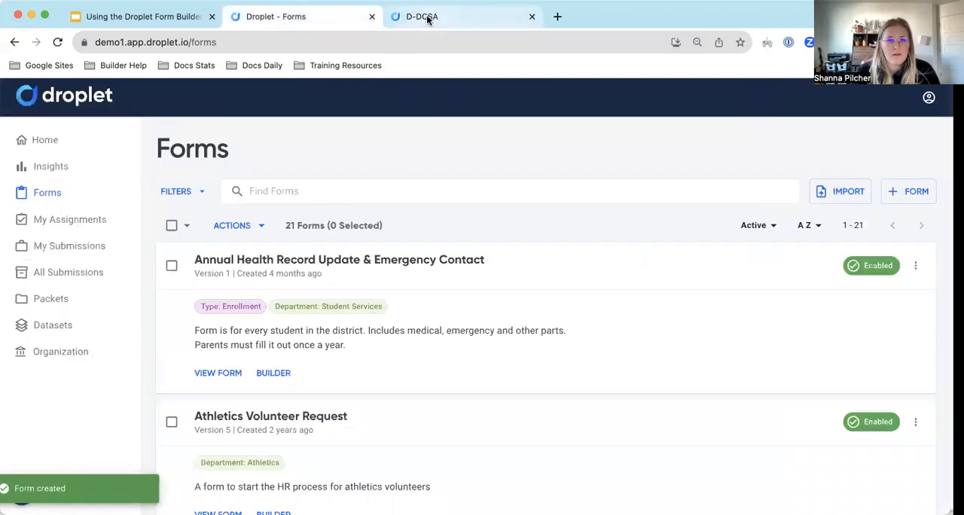
pyautogui.click(428, 18)
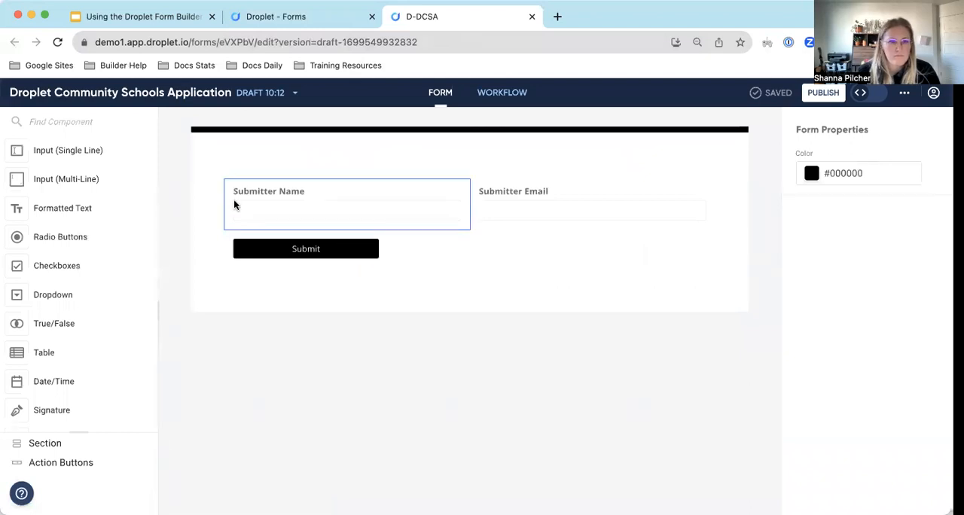
# Examine the form's title and its list of draft versions in the builder.
pyautogui.moveTo(7, 92); pyautogui.dragTo(652, 94)
pyautogui.click(679, 94)
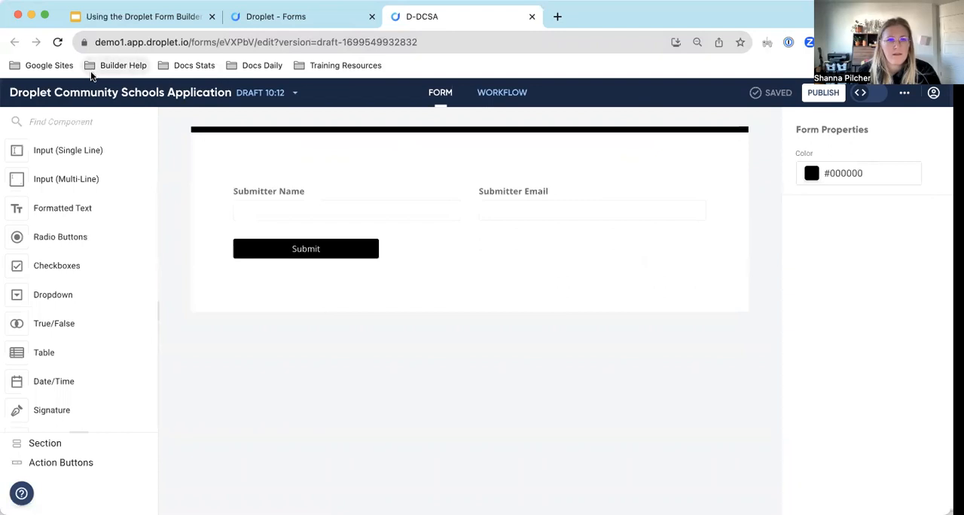
pyautogui.moveTo(11, 94); pyautogui.dragTo(234, 102)
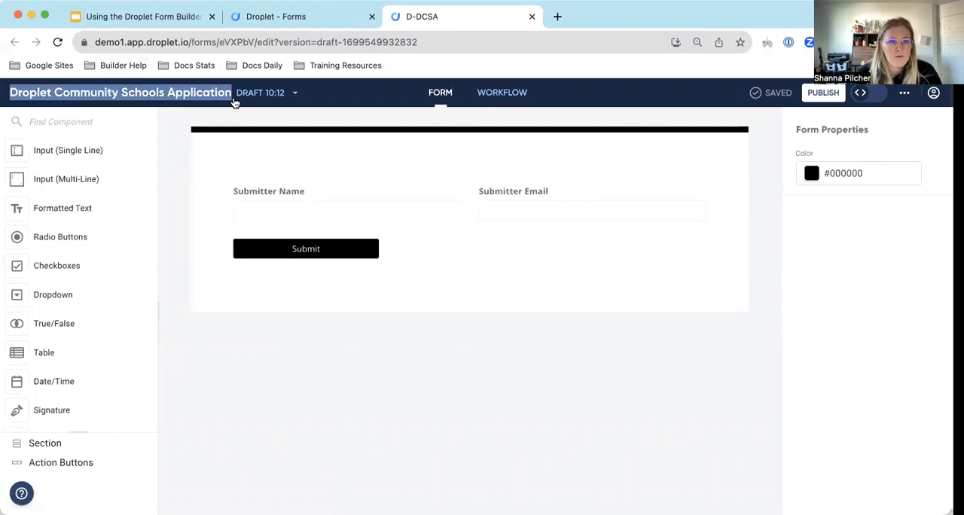
pyautogui.click(325, 96)
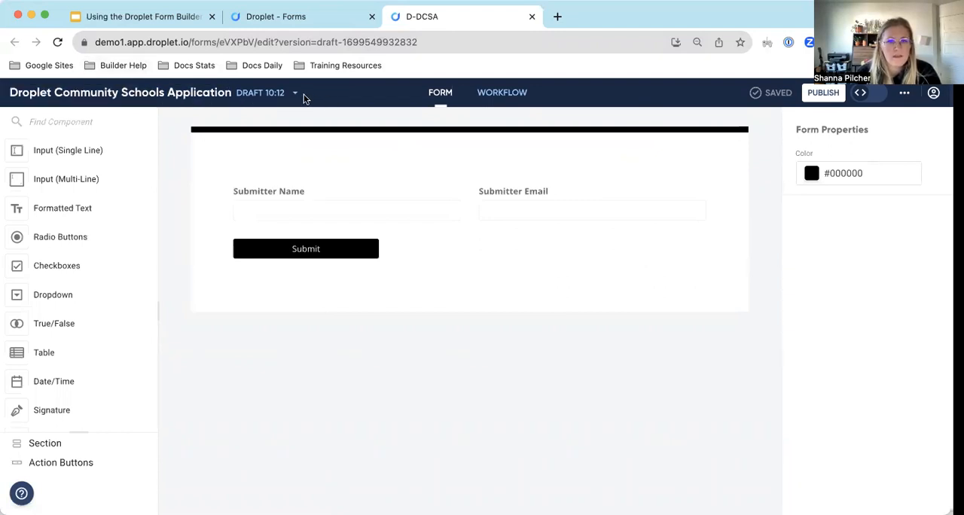
pyautogui.click(290, 95)
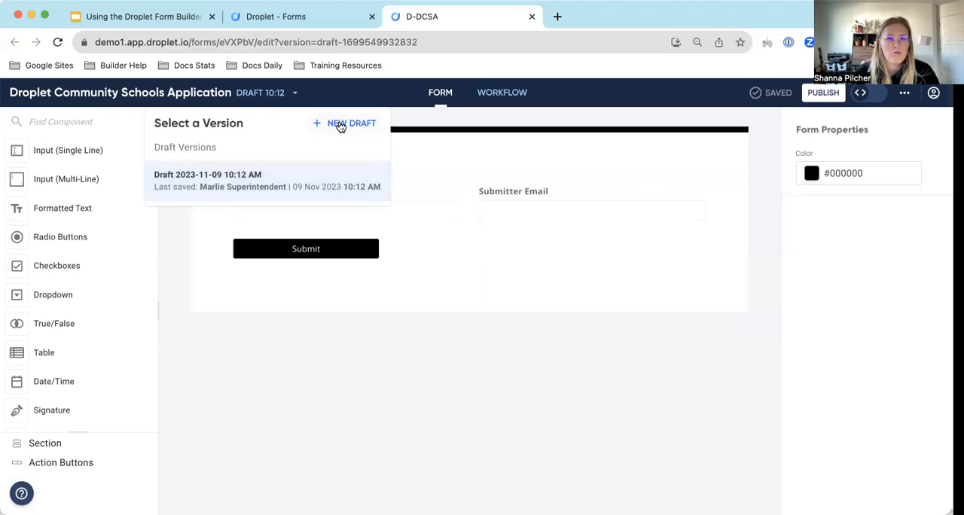
pyautogui.click(280, 98)
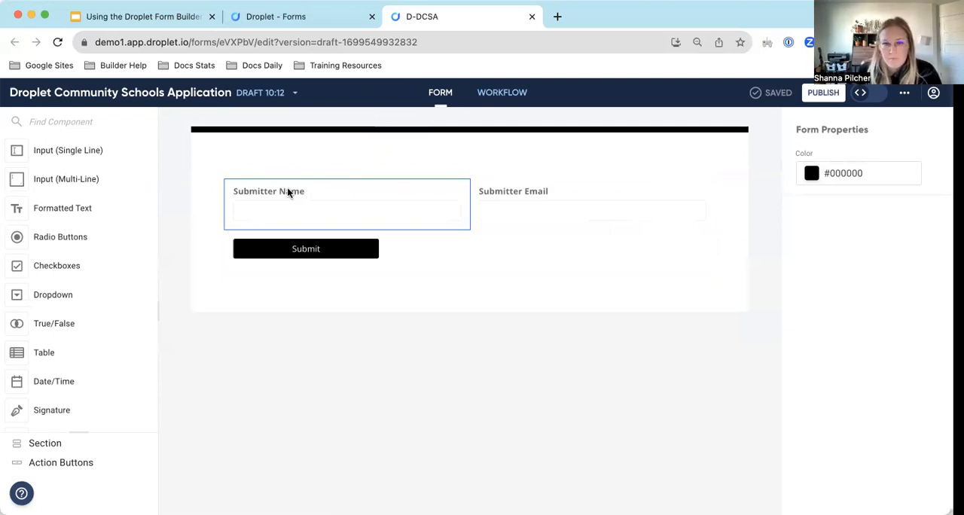
# Show the form's workflow and look over its Start, Completed and Rejected steps.
pyautogui.click(510, 99)
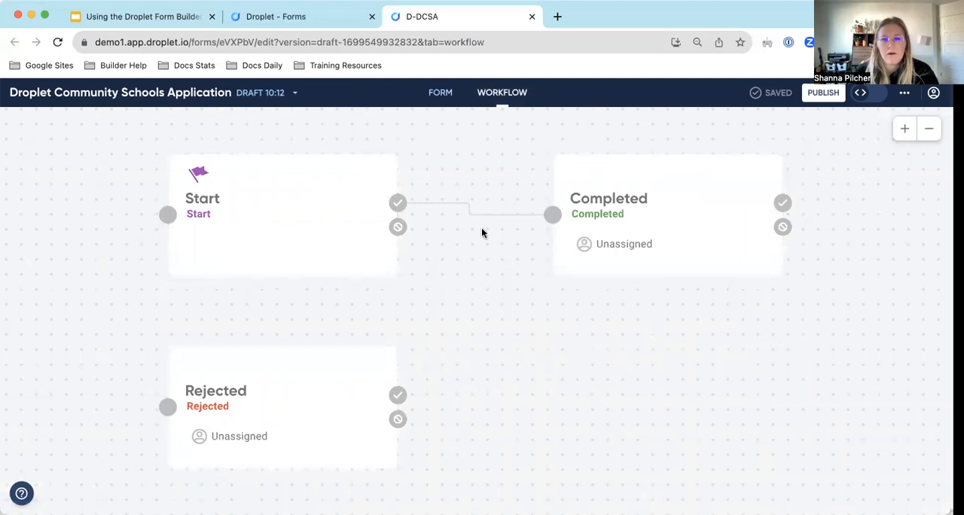
pyautogui.scroll(1, 493, 282)
pyautogui.hscroll(-1, 493, 283)
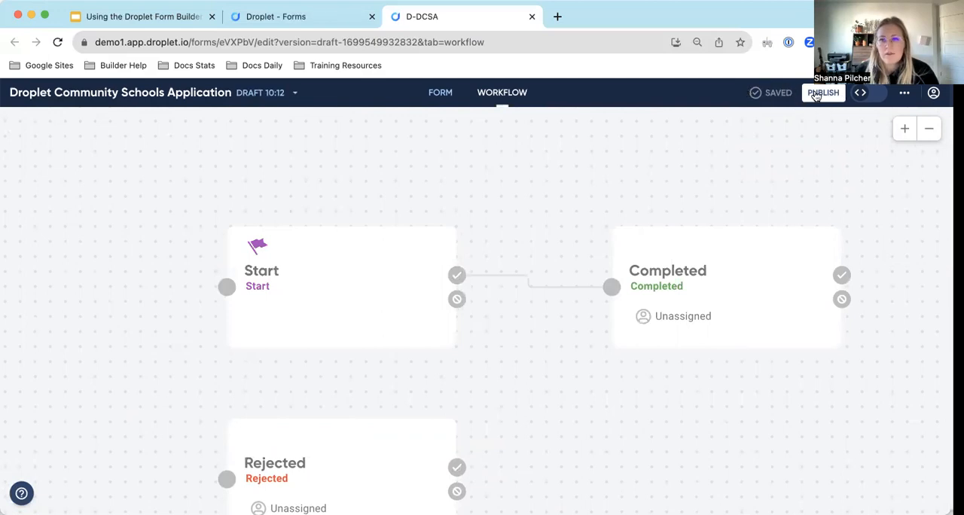
# View the code behind the form's workflow and layout, and return to the visual form editor.
pyautogui.click(866, 99)
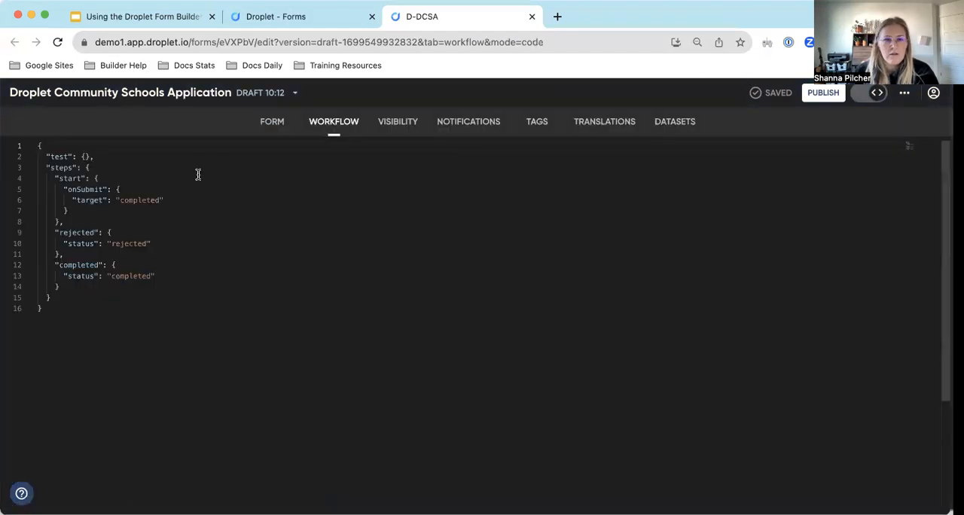
pyautogui.click(279, 125)
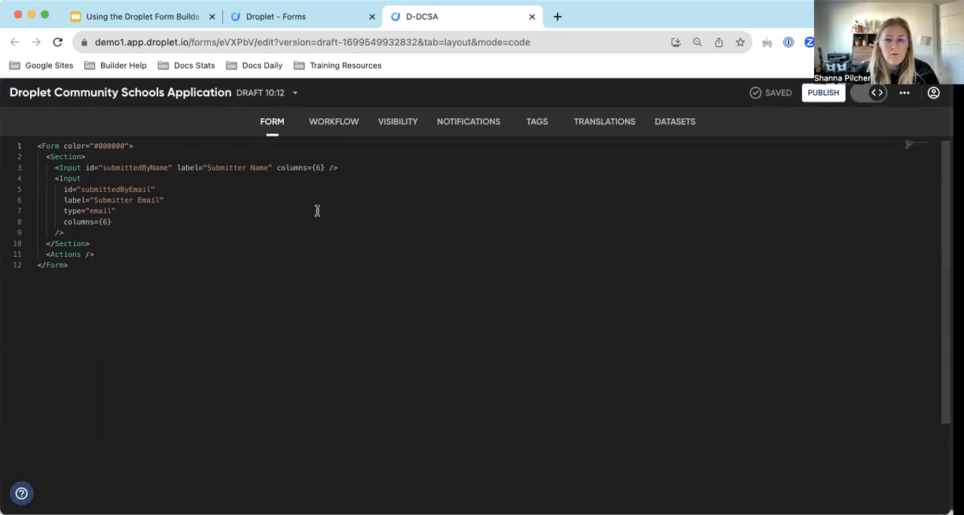
pyautogui.click(867, 92)
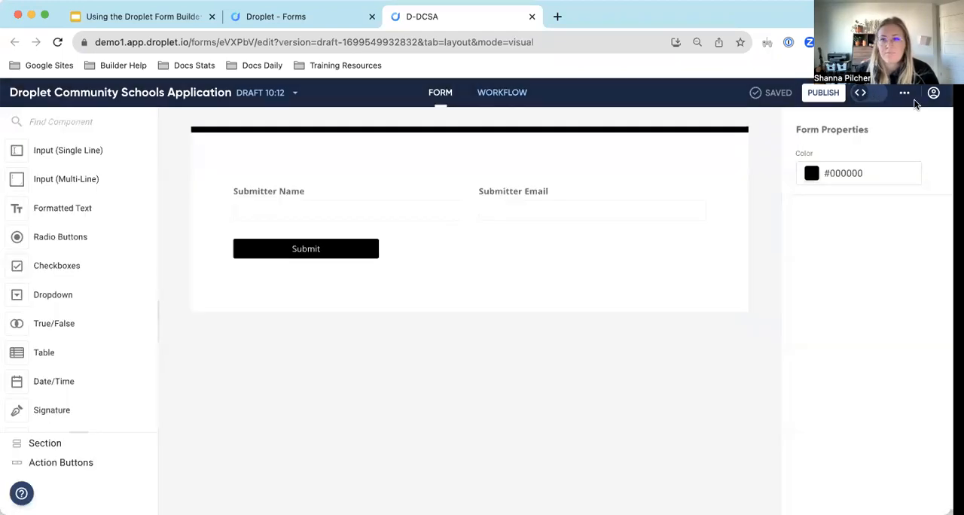
# Open the draft form in debug mode and look over the workflow steps it can be tested at.
pyautogui.click(906, 93)
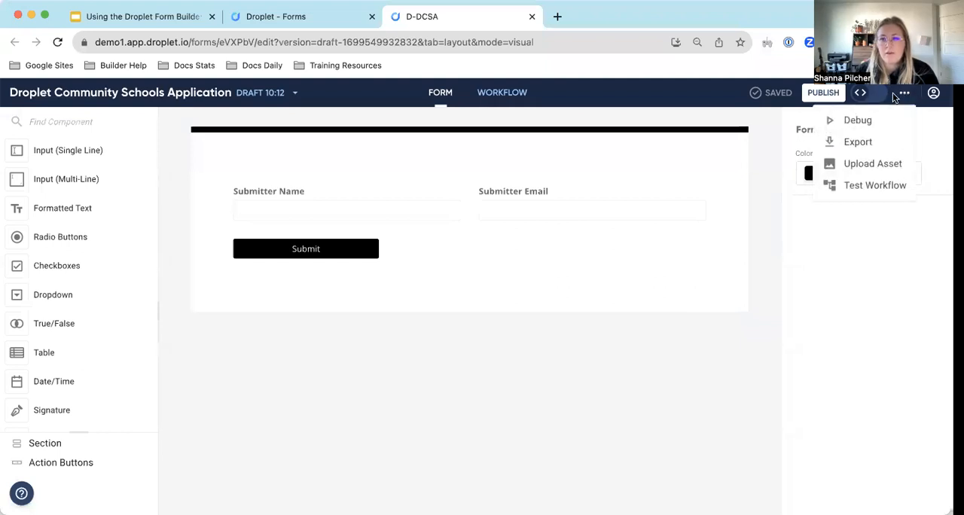
pyautogui.click(854, 128)
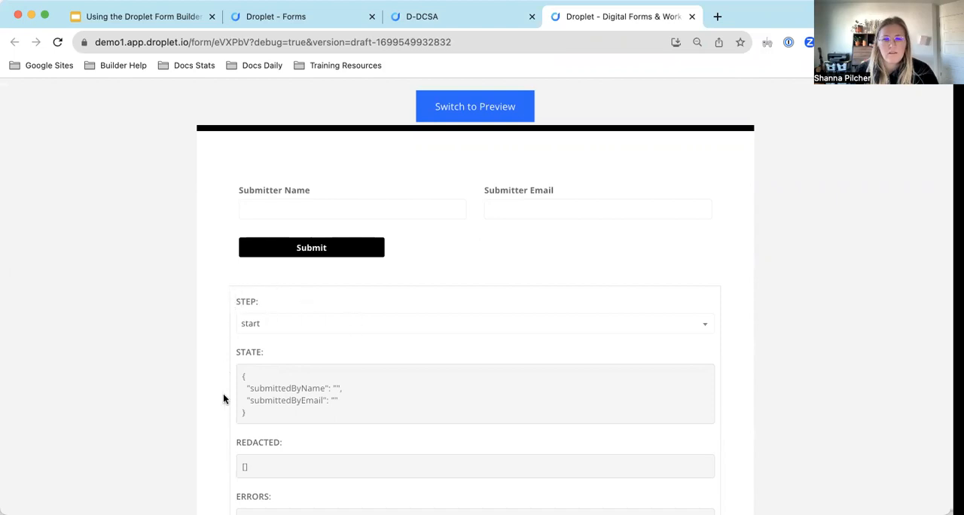
pyautogui.click(427, 324)
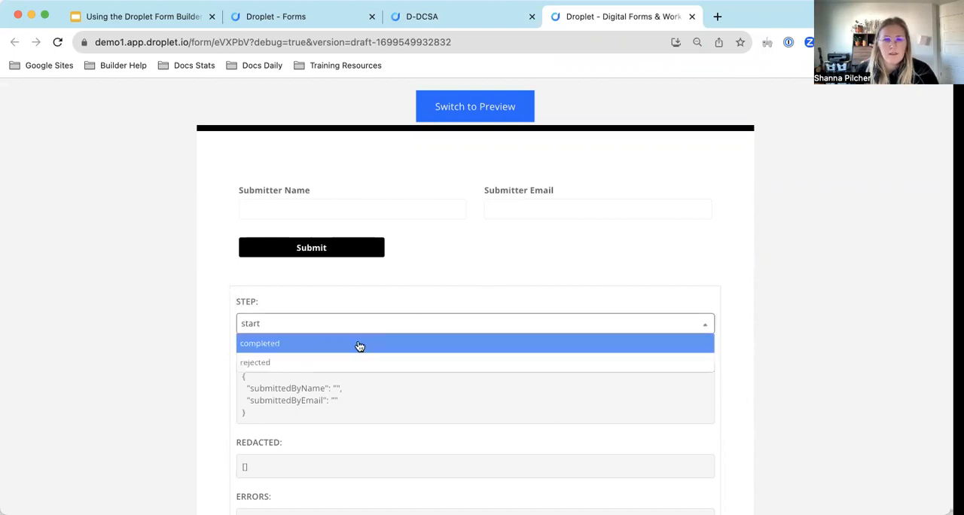
pyautogui.click(271, 324)
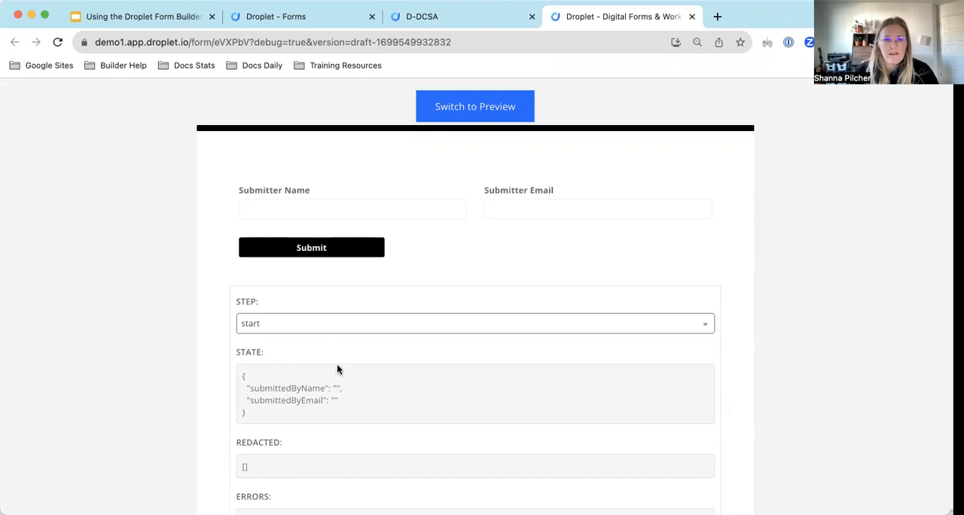
# Examine the submitter fields in the debug State data and close the debug page.
pyautogui.moveTo(349, 407); pyautogui.dragTo(232, 373)
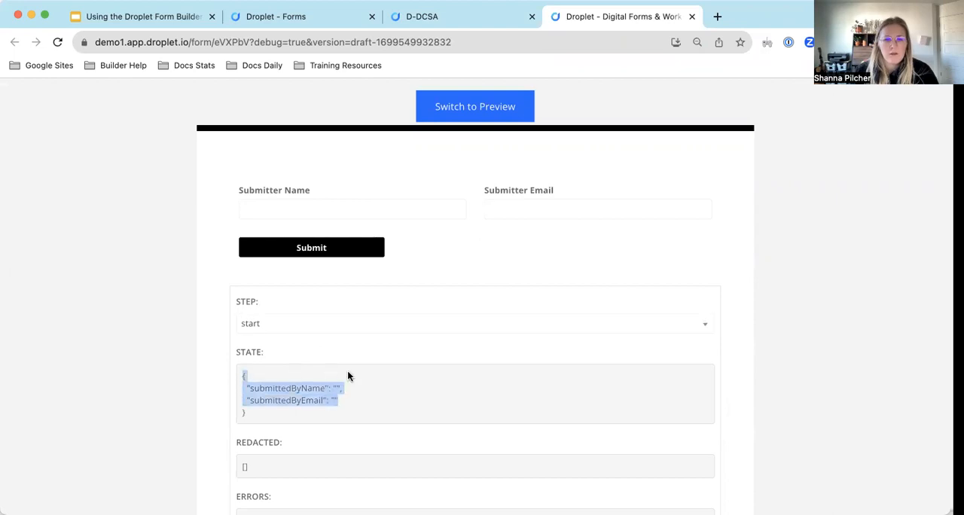
pyautogui.click(364, 406)
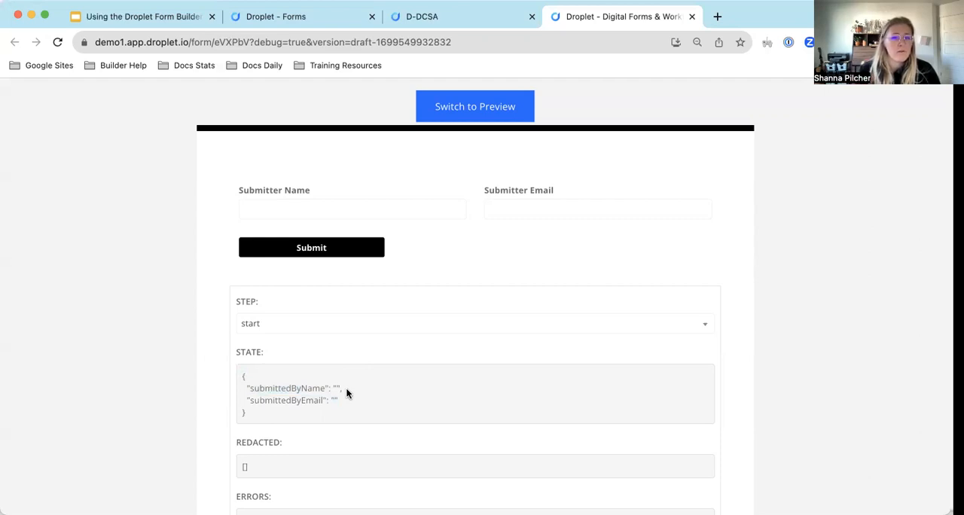
pyautogui.moveTo(361, 397); pyautogui.dragTo(249, 389)
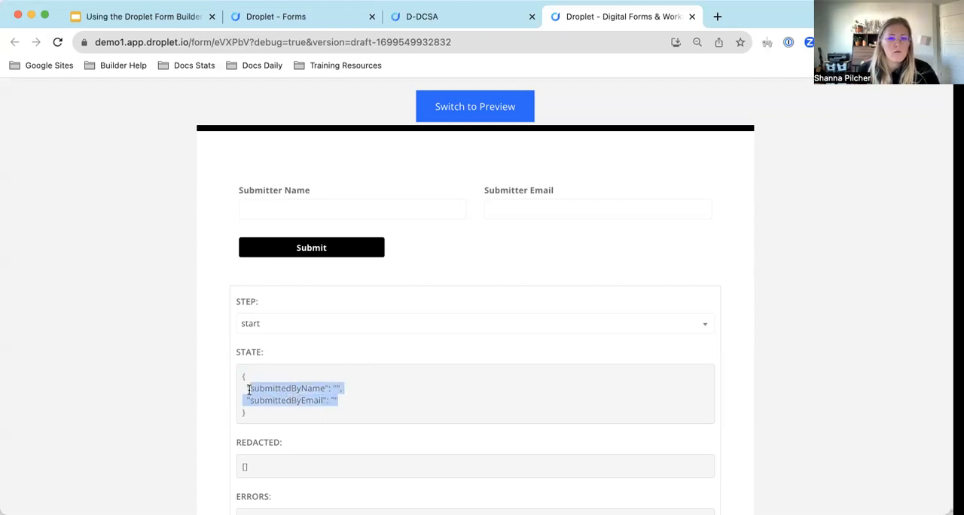
pyautogui.click(375, 391)
pyautogui.scroll(-1, 374, 394)
pyautogui.scroll(1, 374, 395)
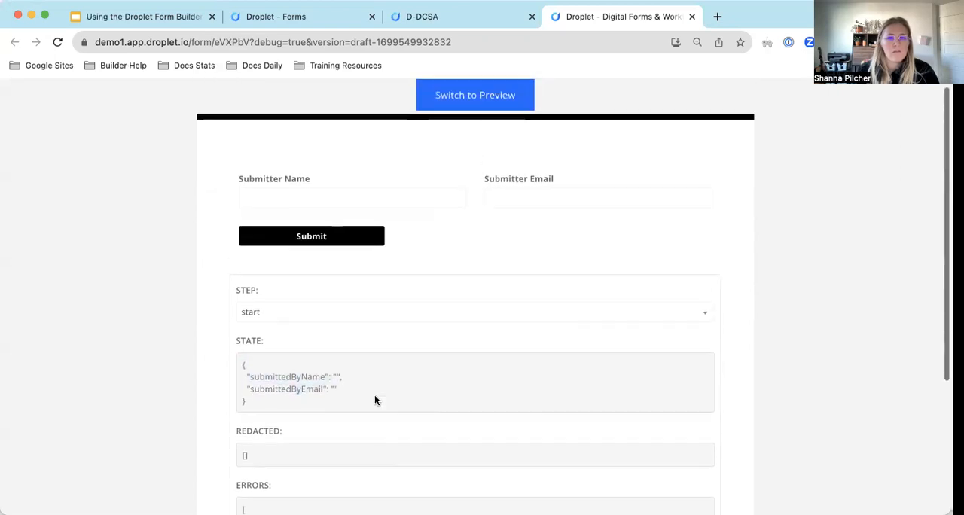
pyautogui.click(692, 16)
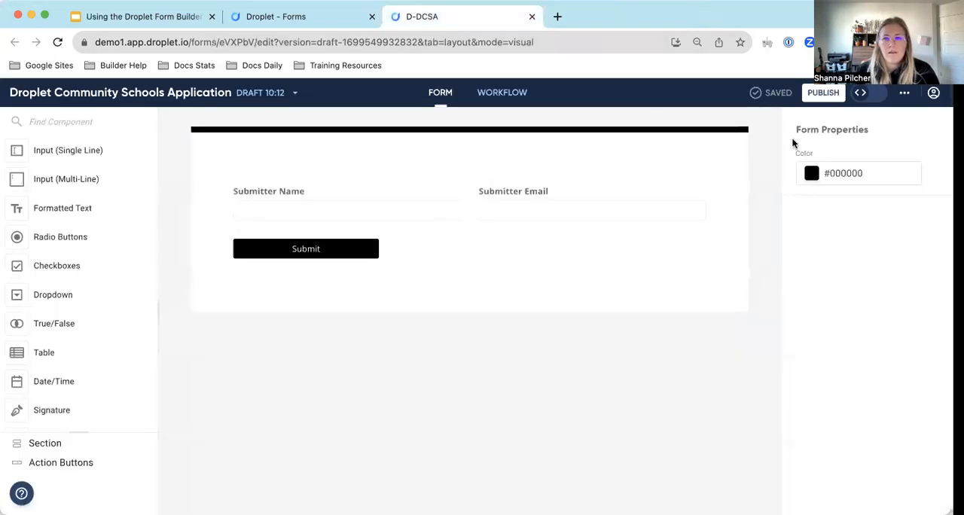
# Look over the form's additional options, including Export, Upload Asset and Test Workflow, and the account options.
pyautogui.click(907, 94)
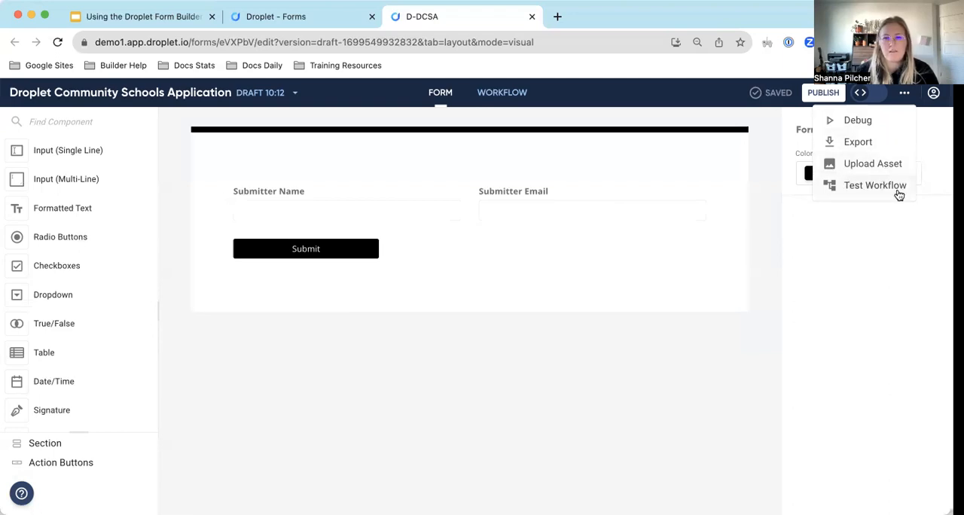
pyautogui.click(733, 128)
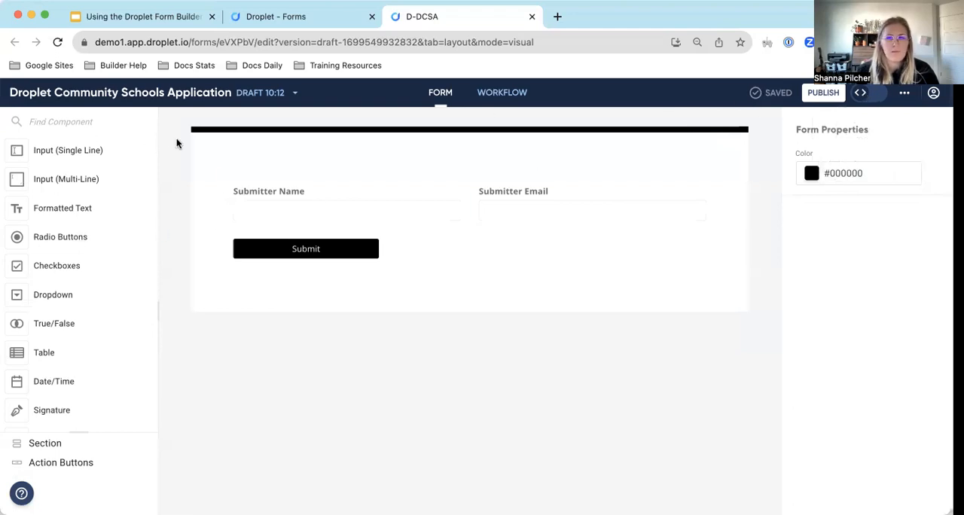
pyautogui.click(933, 92)
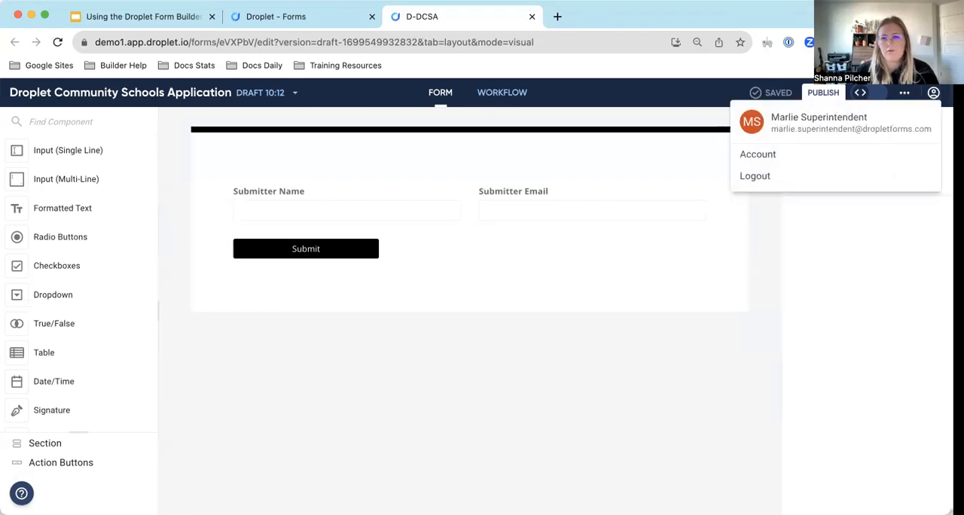
pyautogui.click(934, 91)
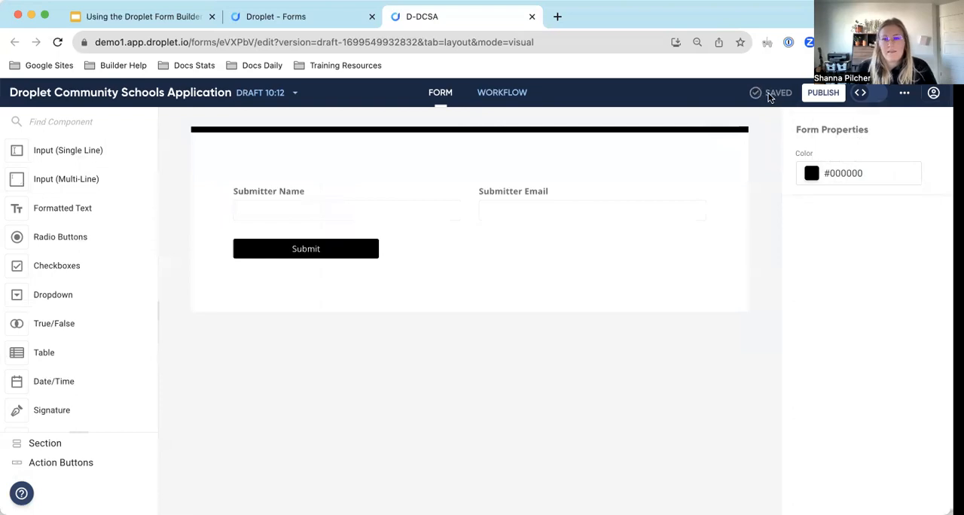
# Add a single-line input component to the form between the submitter fields and the Submit button.
pyautogui.moveTo(71, 157); pyautogui.dragTo(352, 238)
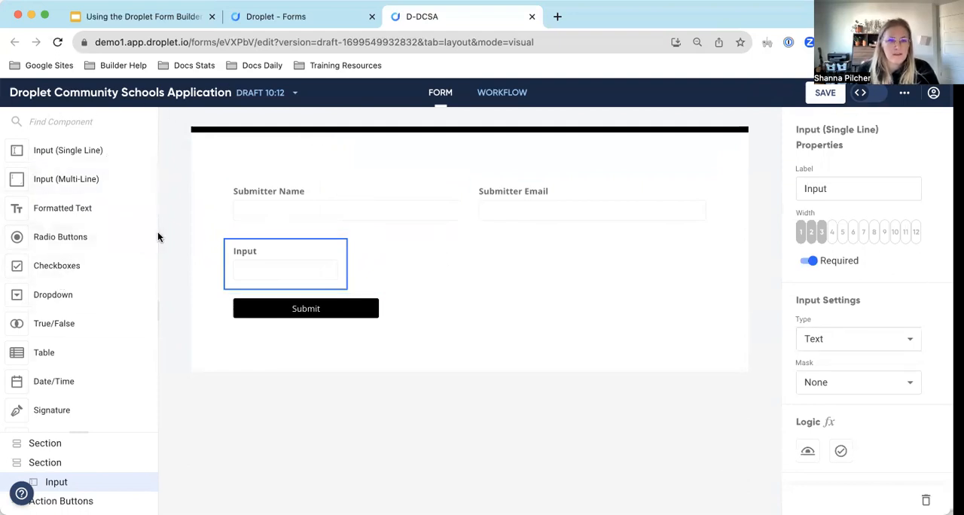
pyautogui.moveTo(156, 238)
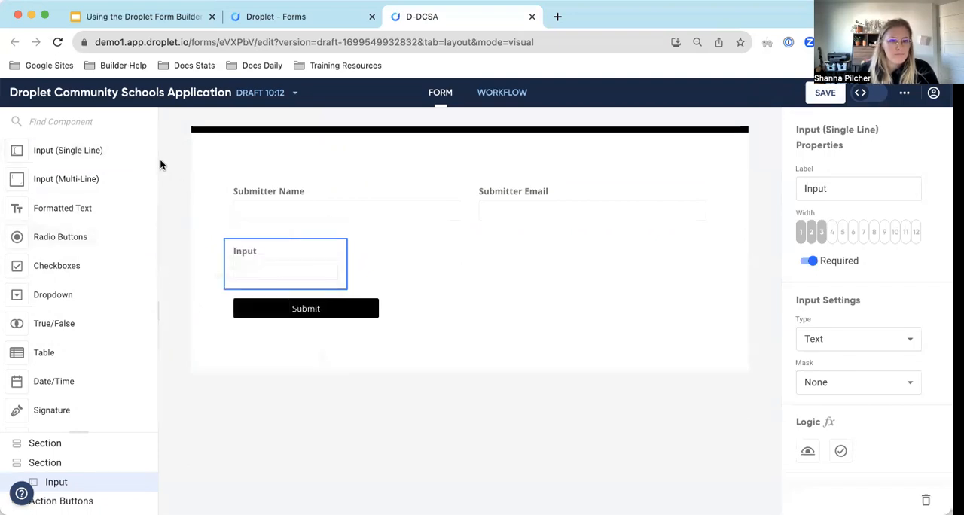
pyautogui.moveTo(156, 164)
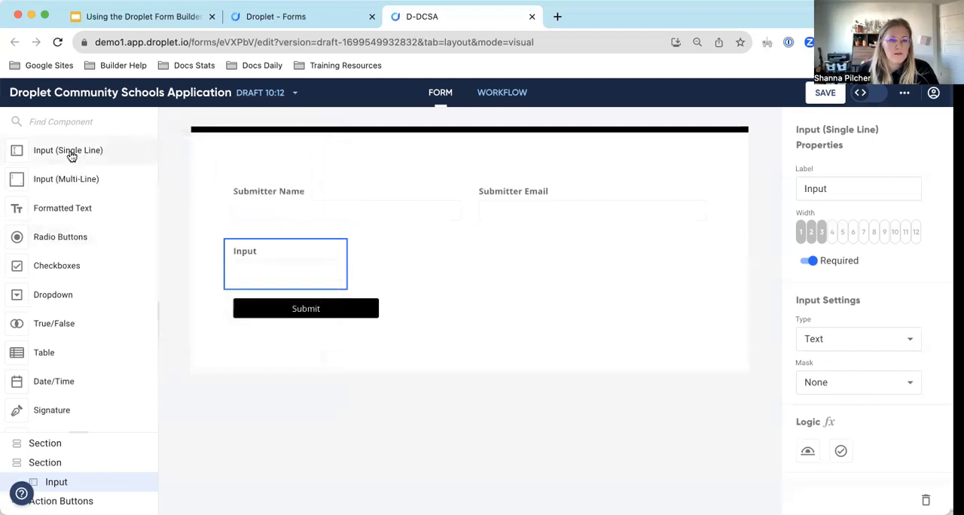
# Read the help article on Input components from the Input (Multi-Line) description and return to the form builder.
pyautogui.moveTo(73, 189)
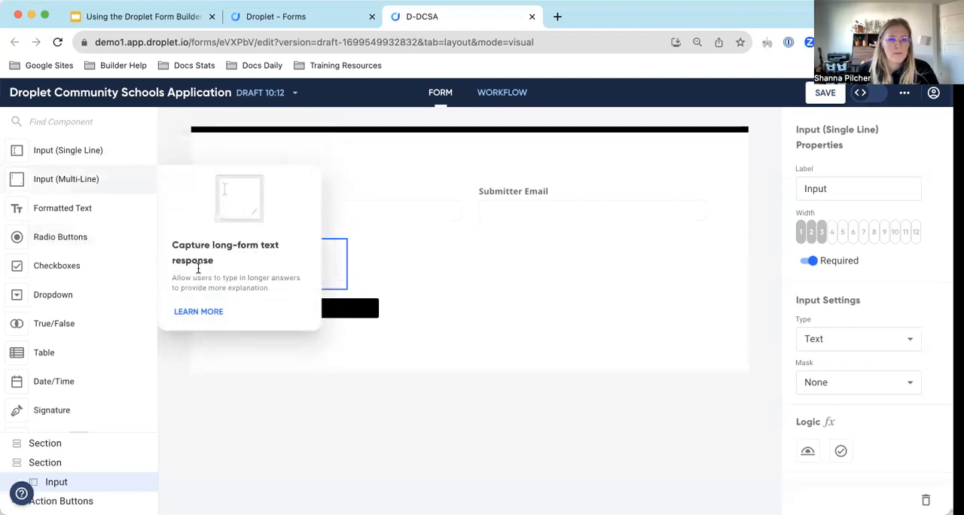
pyautogui.click(199, 311)
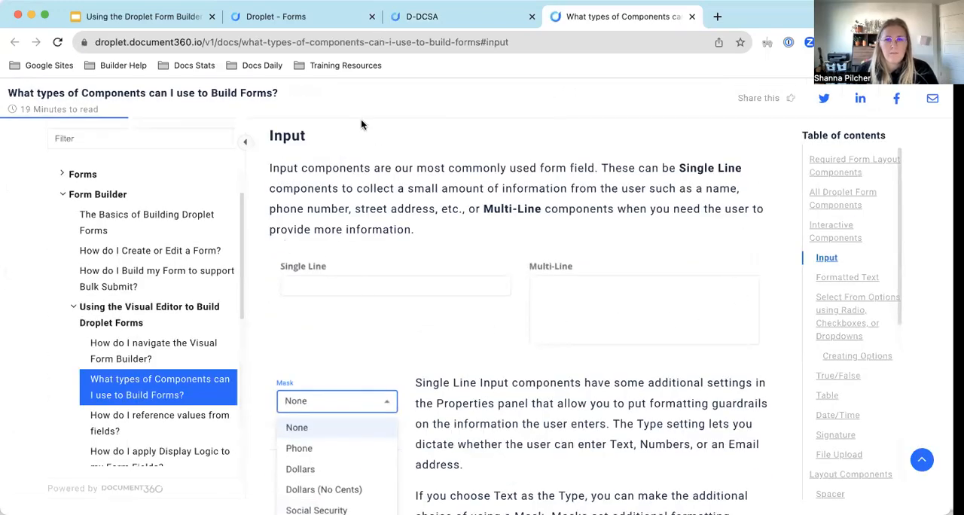
pyautogui.scroll(-5, 360, 273)
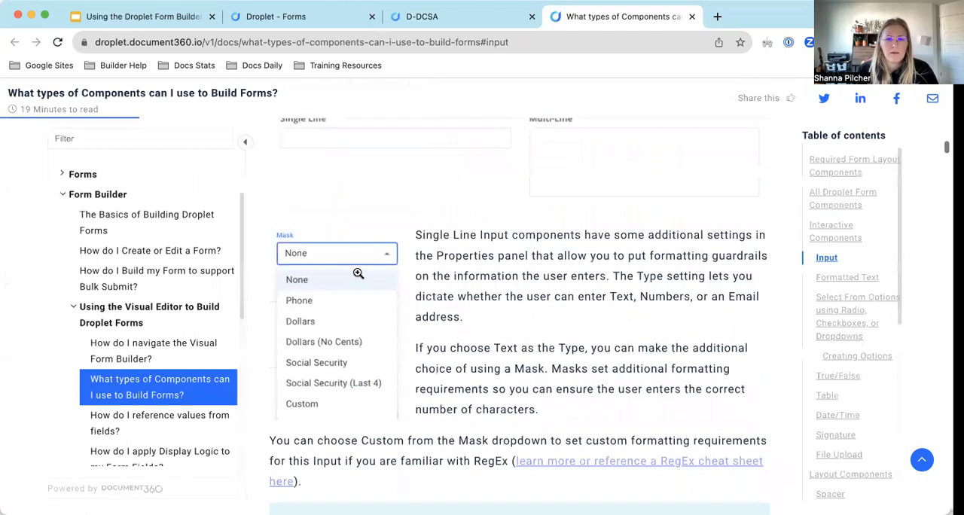
pyautogui.click(692, 16)
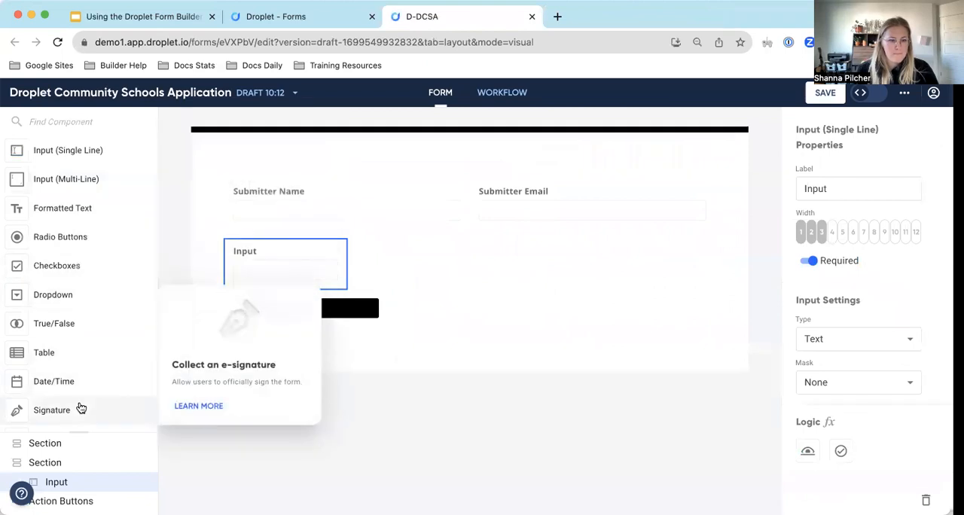
# Examine the full list of available components, from the input fields through layout elements to Custom HTML and Action Buttons.
pyautogui.scroll(-1, 76, 181)
pyautogui.scroll(1, 75, 181)
pyautogui.scroll(-2, 76, 181)
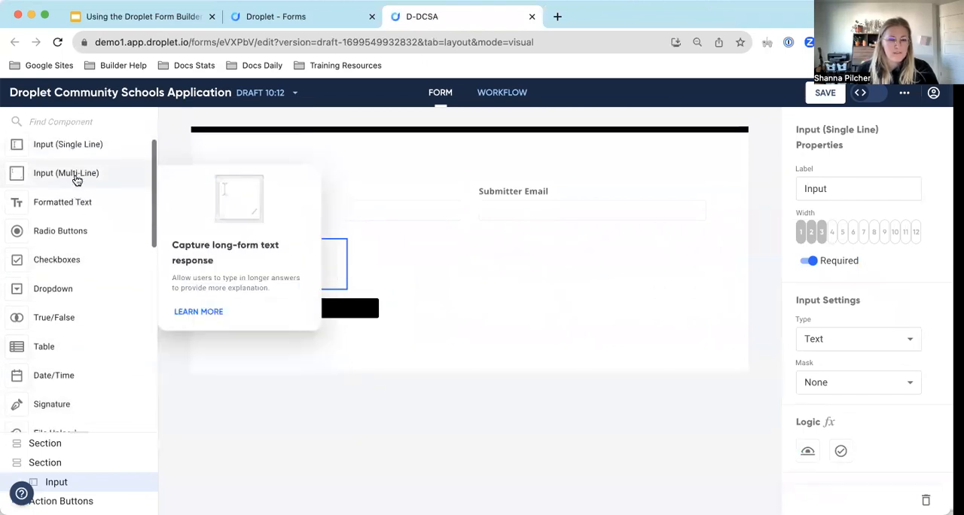
pyautogui.scroll(-10, 75, 181)
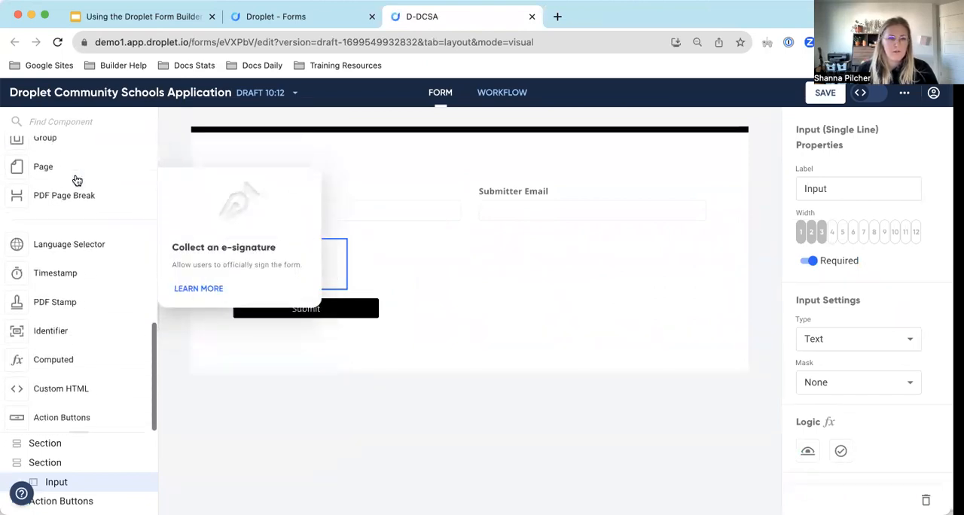
pyautogui.scroll(12, 77, 181)
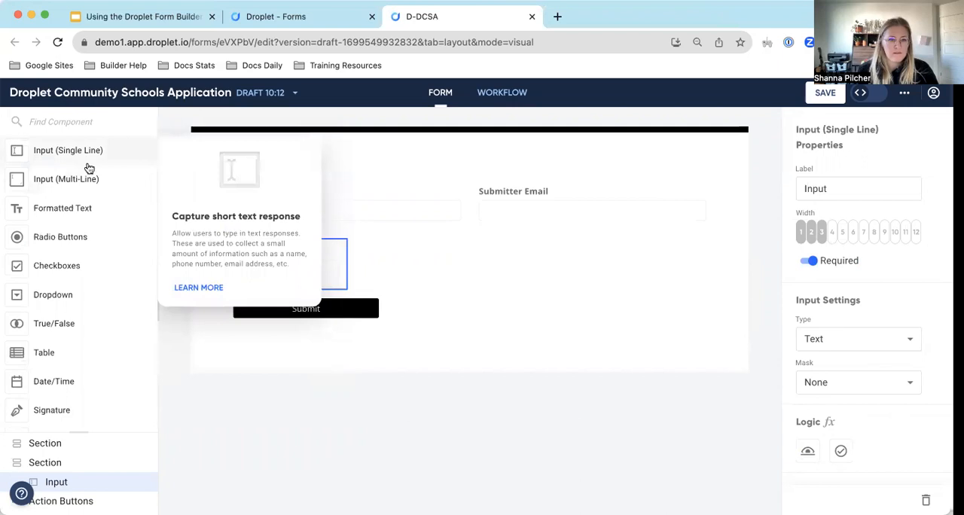
pyautogui.scroll(-5, 80, 188)
pyautogui.scroll(-2, 79, 187)
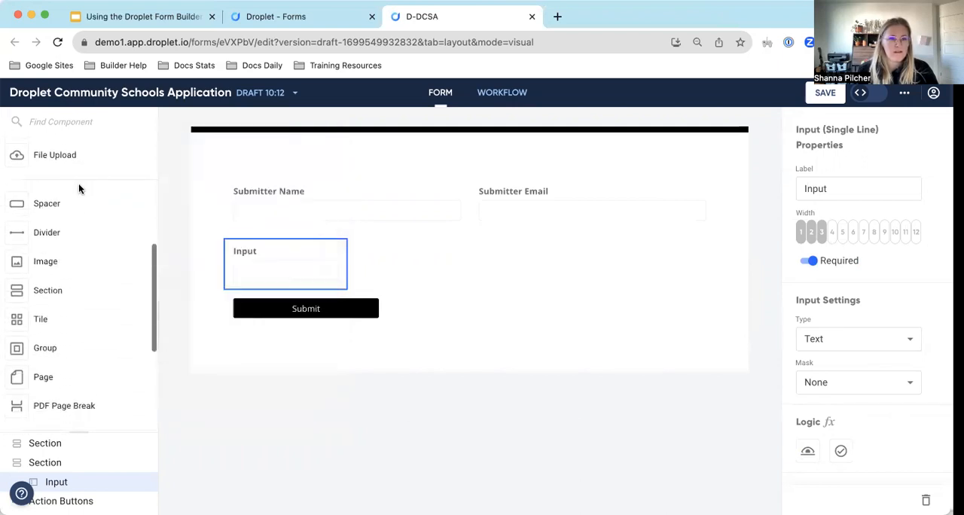
pyautogui.scroll(-2, 83, 290)
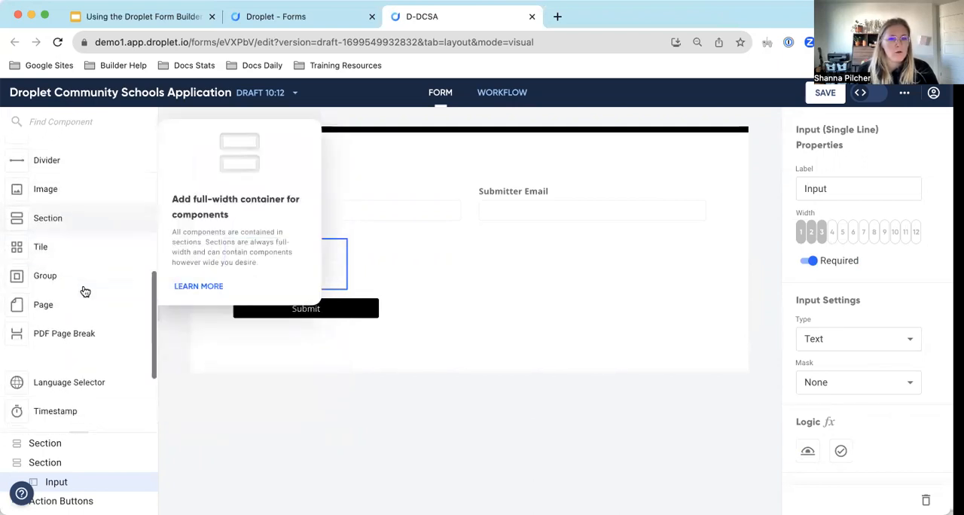
pyautogui.scroll(-4, 82, 289)
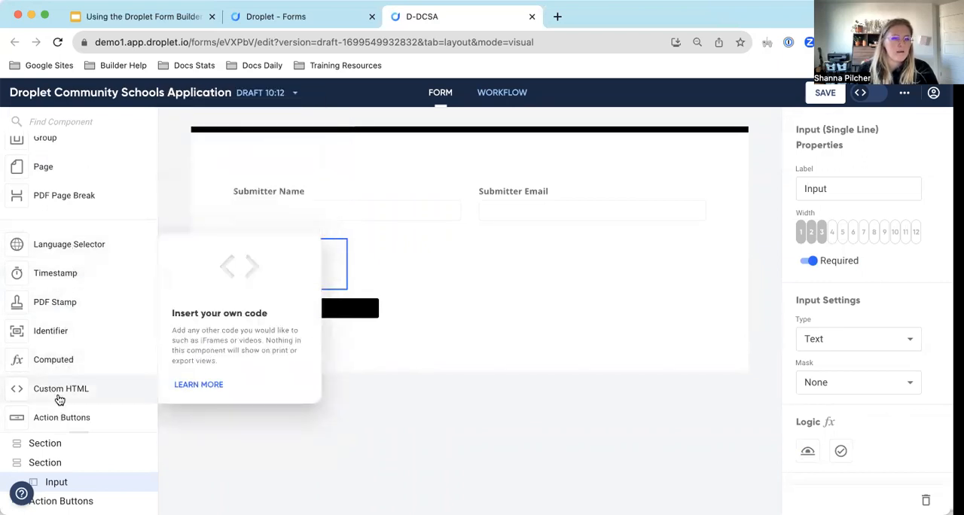
pyautogui.scroll(10, 58, 401)
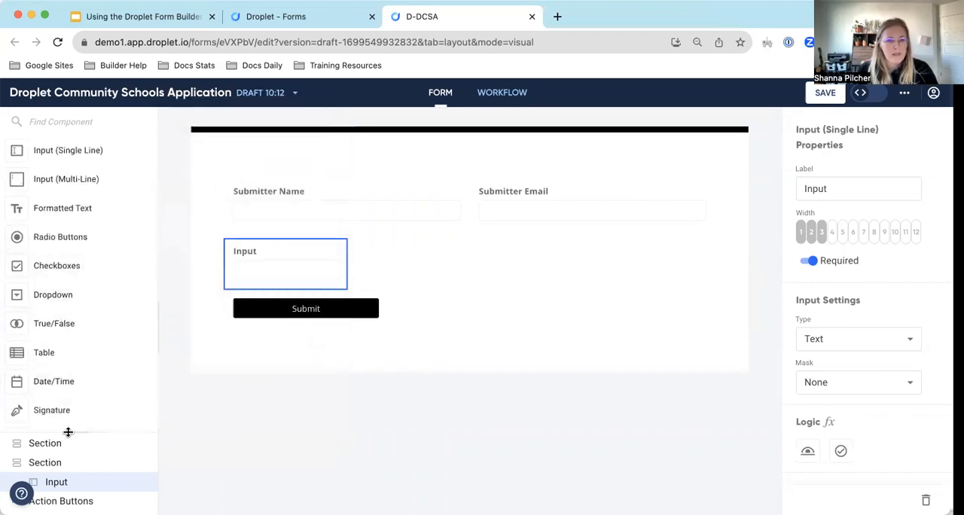
# Enlarge the form's outline and move the new Input into the first section, below Submitter Email.
pyautogui.moveTo(77, 430); pyautogui.dragTo(81, 298)
pyautogui.scroll(-8, 80, 294)
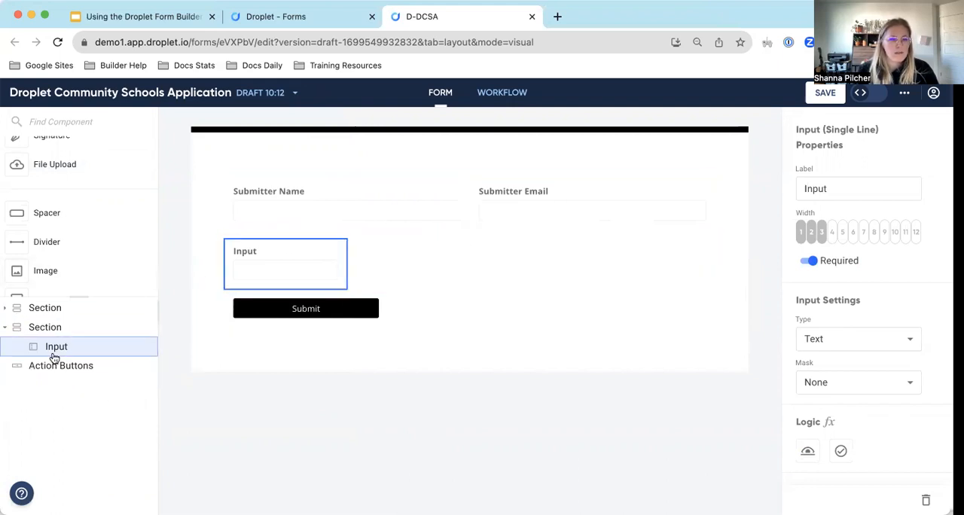
pyautogui.moveTo(58, 354)
pyautogui.mouseDown()
pyautogui.moveTo(70, 318)
pyautogui.moveTo(54, 325)
pyautogui.moveTo(51, 355)
pyautogui.mouseUp()
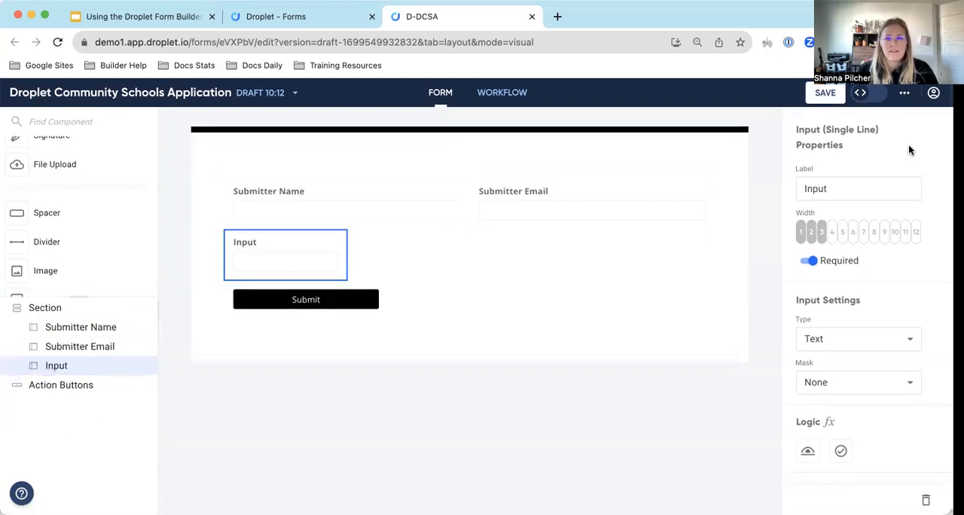
pyautogui.moveTo(832, 189); pyautogui.dragTo(812, 193)
pyautogui.click(832, 188)
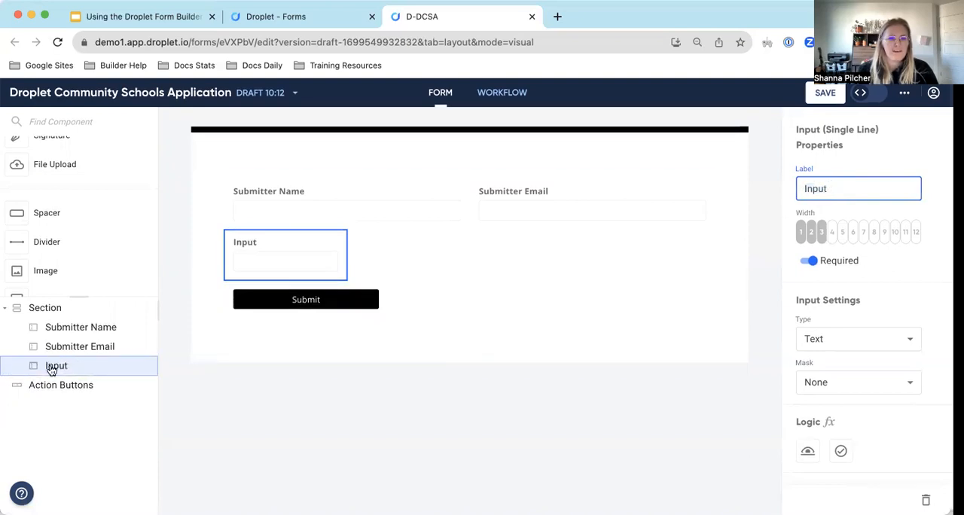
pyautogui.doubleClick(842, 185)
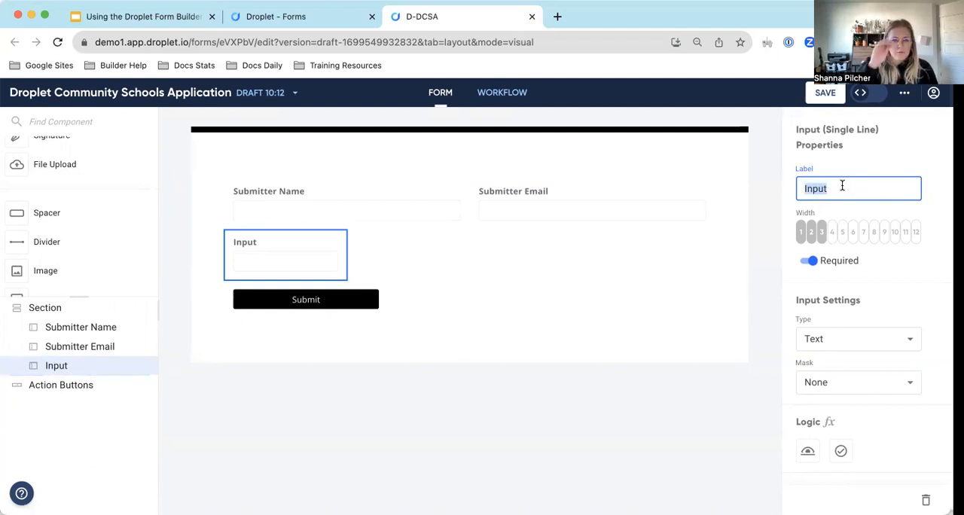
pyautogui.click(841, 186)
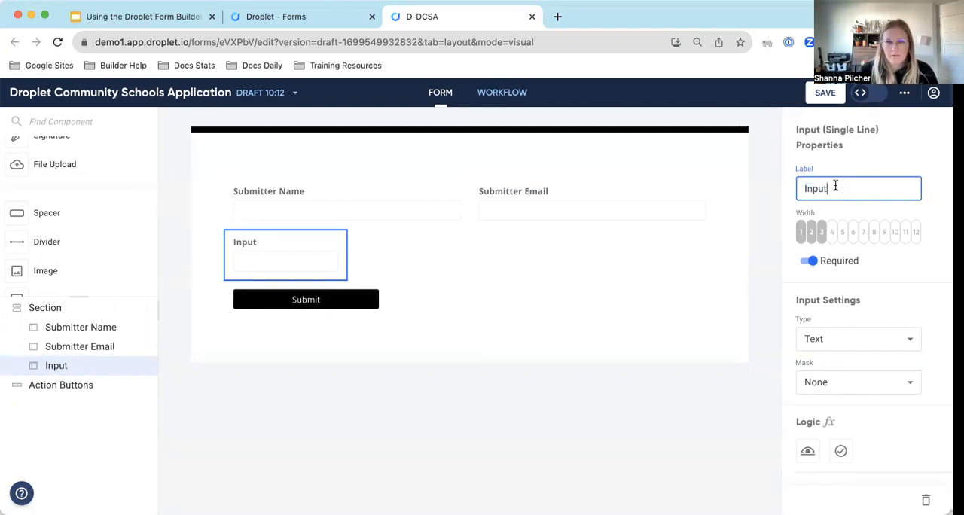
# Shrink the form's outline to show more of the component list and look over the new Input's properties.
pyautogui.moveTo(75, 300); pyautogui.dragTo(86, 372)
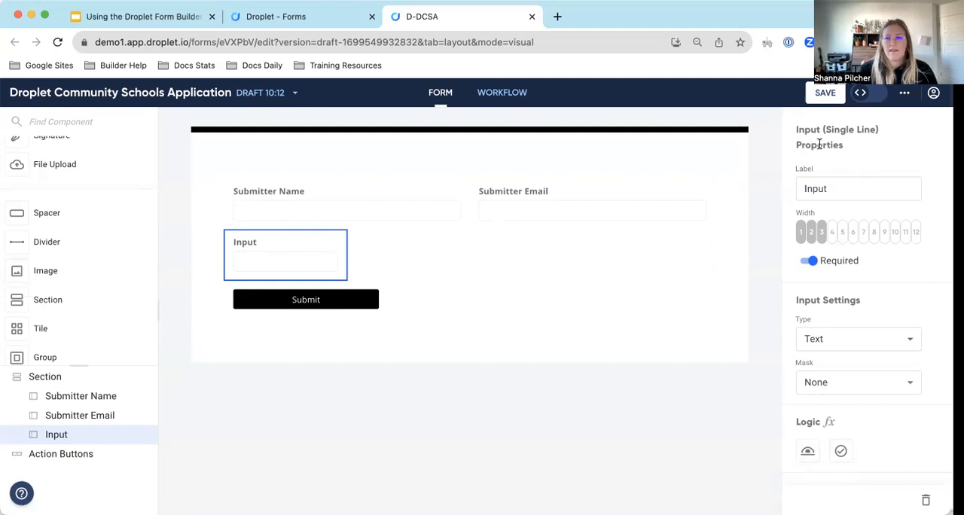
pyautogui.scroll(-5, 825, 173)
pyautogui.scroll(5, 828, 188)
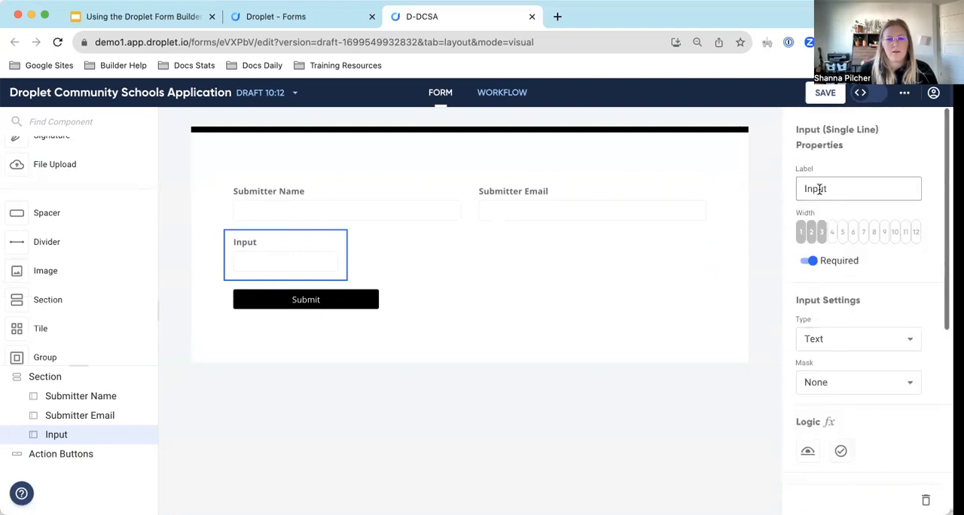
pyautogui.scroll(5, 88, 260)
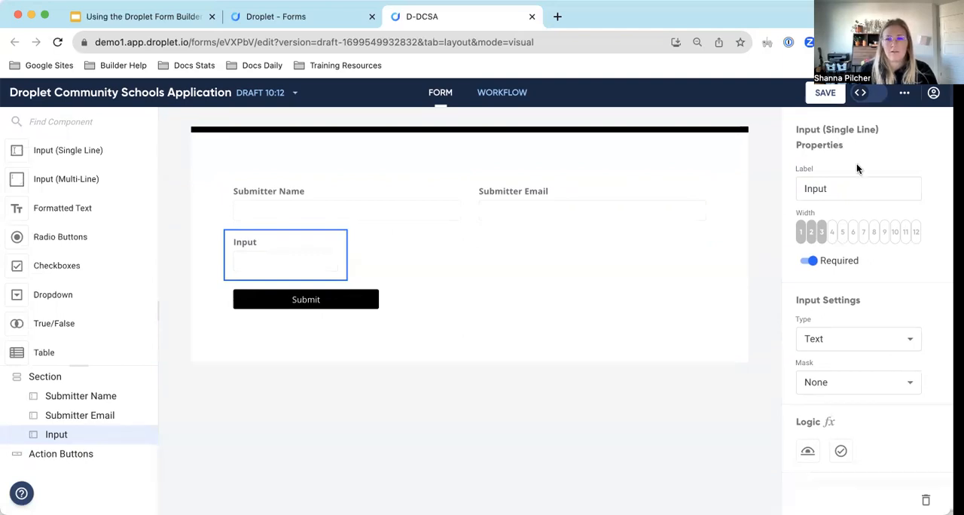
pyautogui.scroll(-1, 856, 165)
pyautogui.scroll(1, 857, 167)
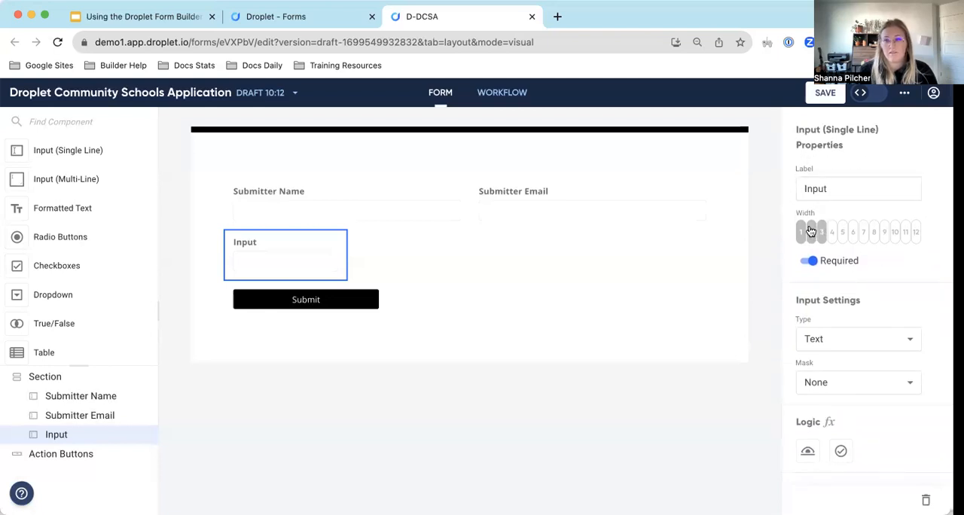
# Label the new input Phone Number, try its width at 12 columns, and settle on a width of 4.
pyautogui.doubleClick(835, 192)
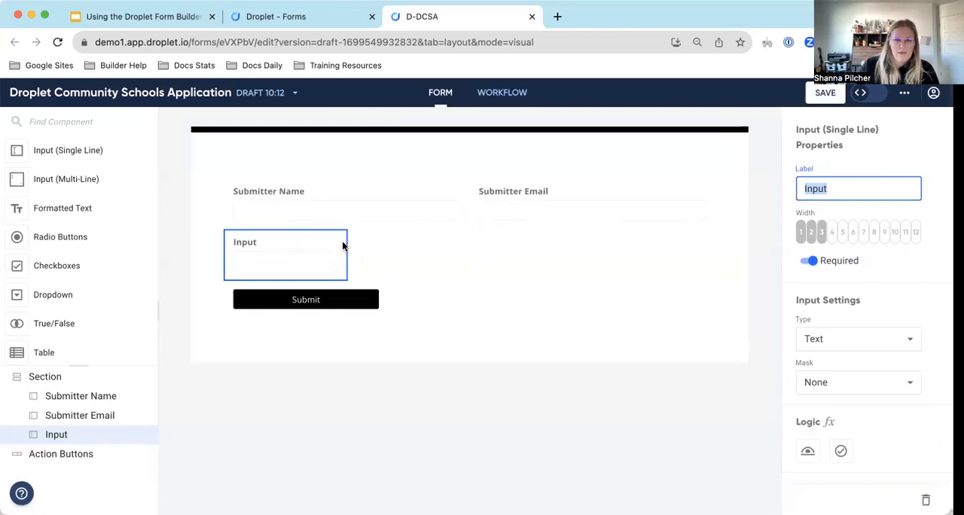
pyautogui.write('Phone Number')
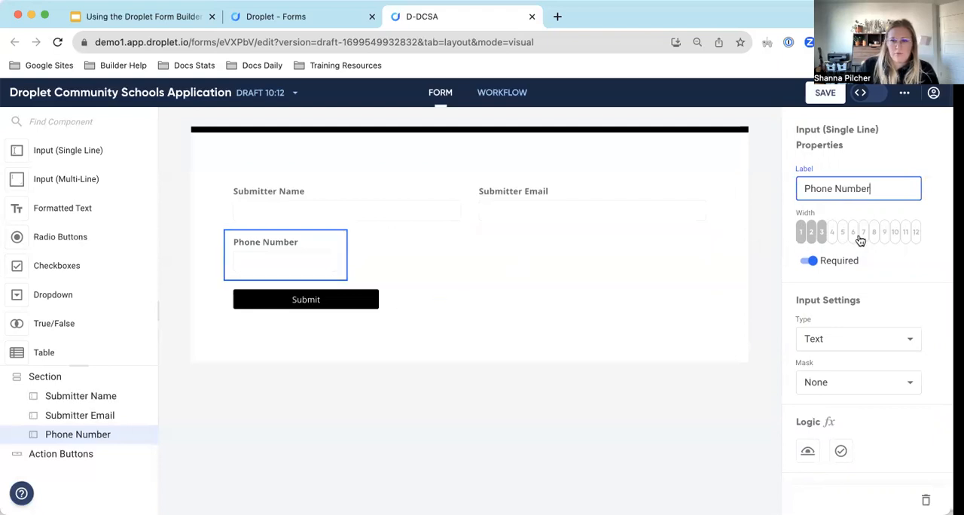
pyautogui.click(831, 232)
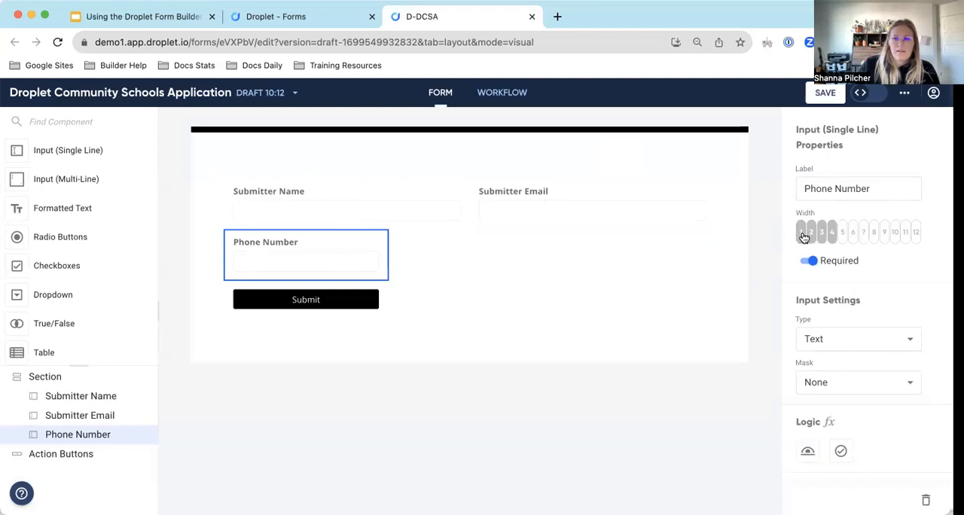
pyautogui.click(917, 232)
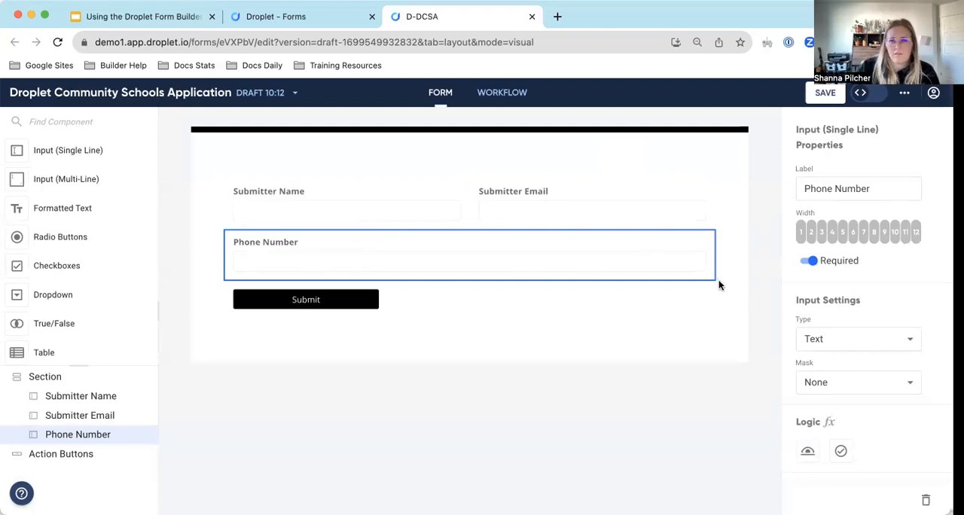
pyautogui.click(833, 232)
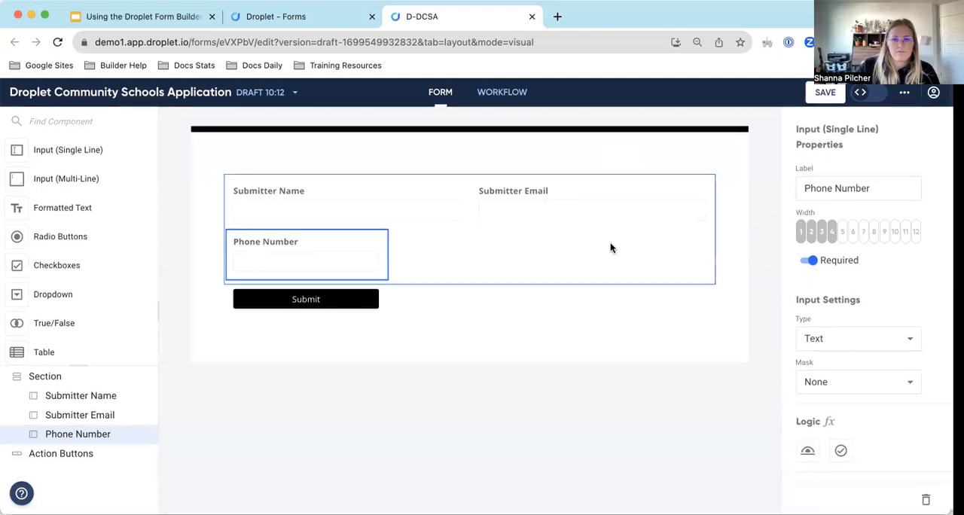
# Make the Phone Number field optional and turn its Required setting back on.
pyautogui.click(821, 260)
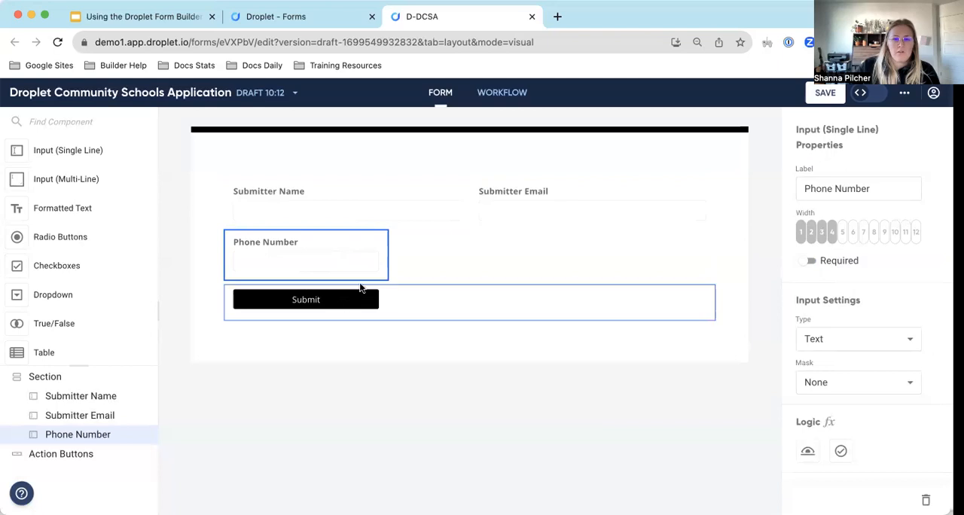
pyautogui.click(811, 260)
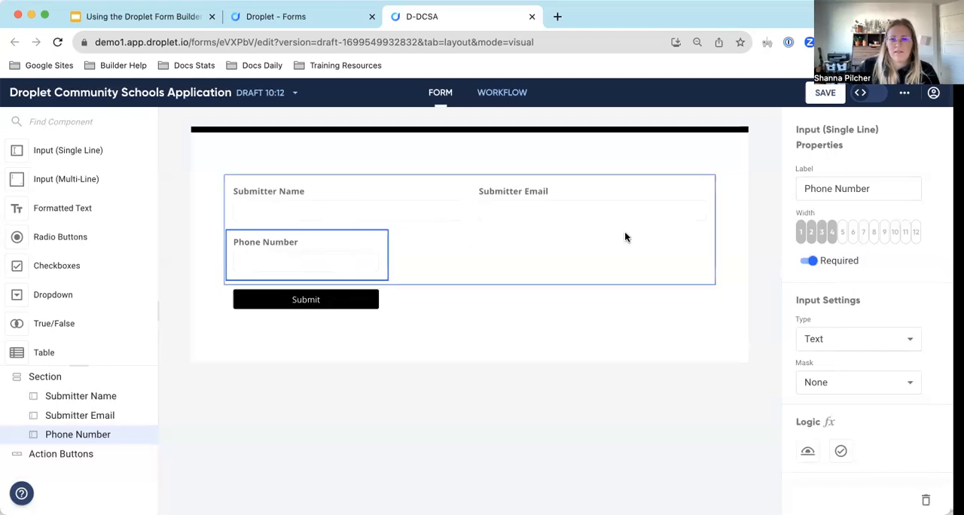
# Review the input types, keep Text for the Phone Number field, and apply the Phone mask with its guide enabled.
pyautogui.scroll(-3, 863, 271)
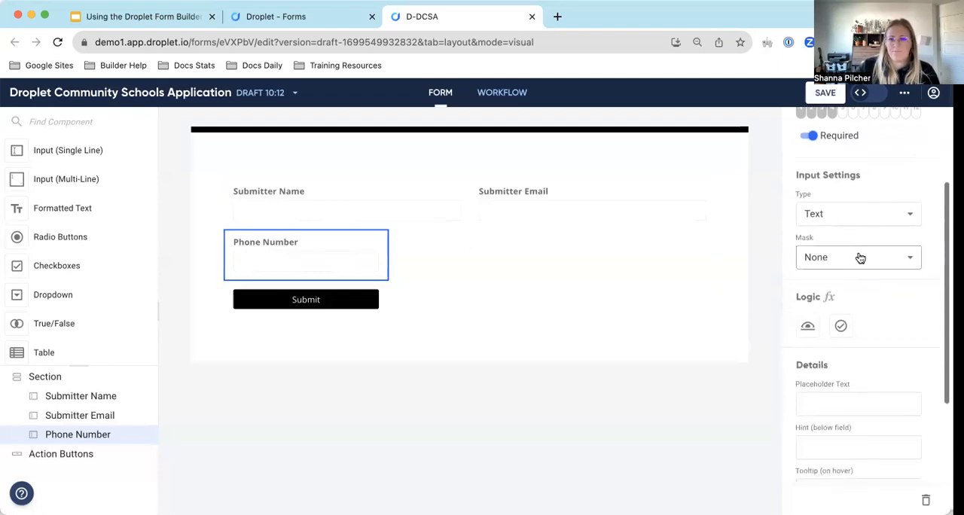
pyautogui.click(828, 214)
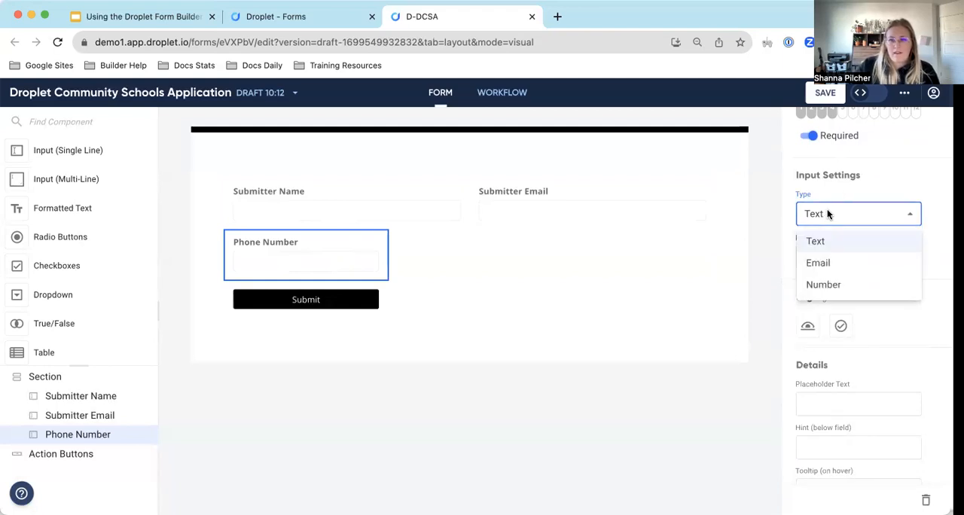
pyautogui.click(851, 186)
pyautogui.scroll(3, 852, 188)
pyautogui.scroll(-3, 852, 191)
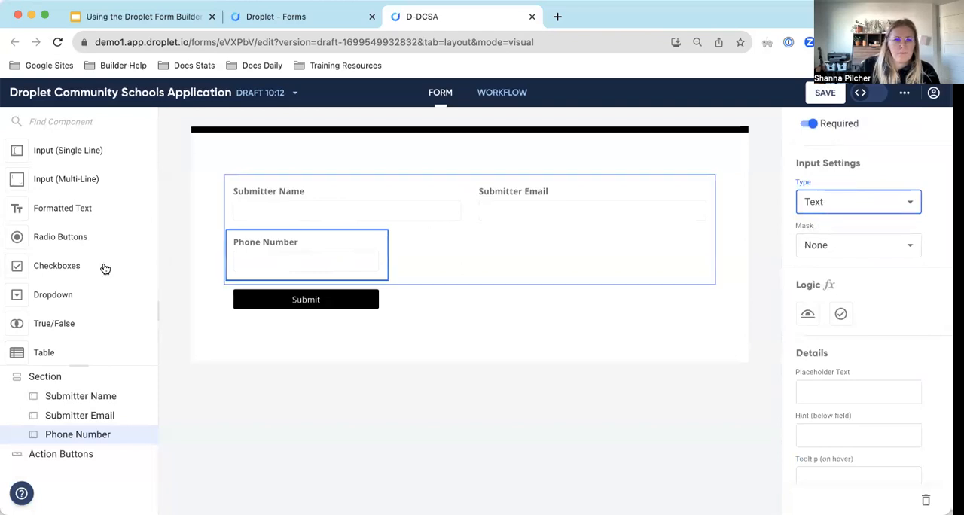
pyautogui.click(854, 207)
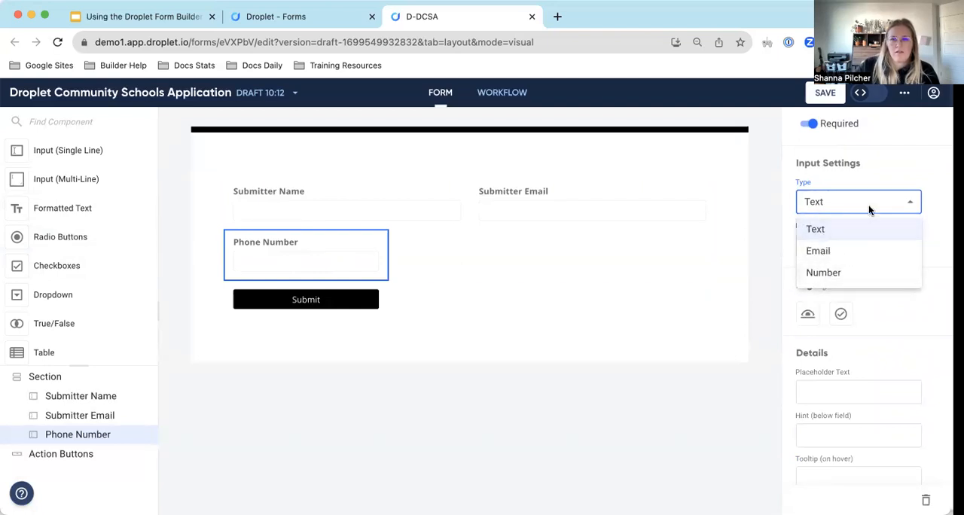
pyautogui.click(820, 230)
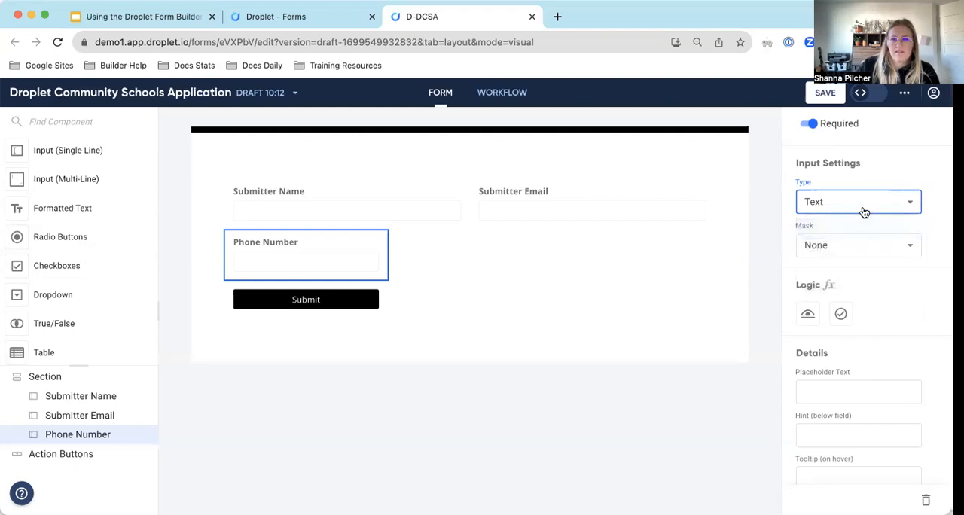
pyautogui.click(829, 247)
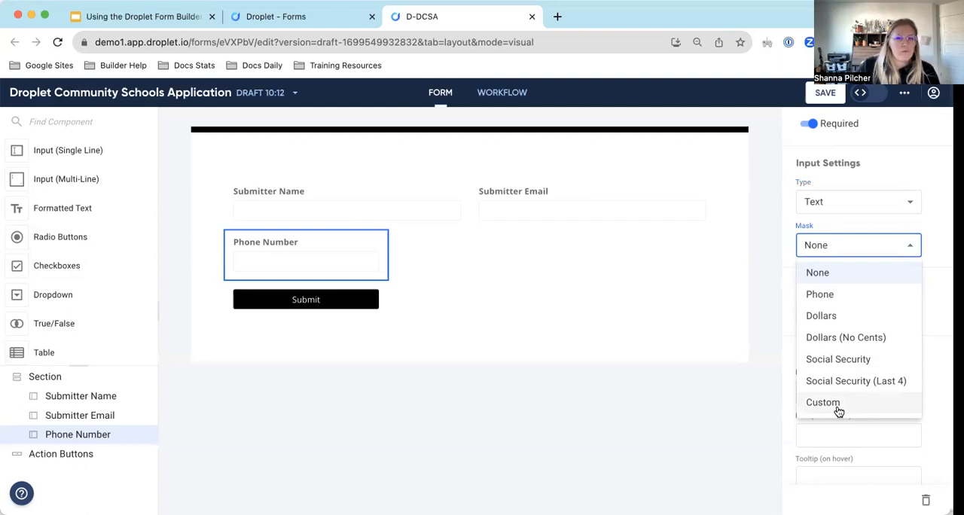
pyautogui.click(834, 301)
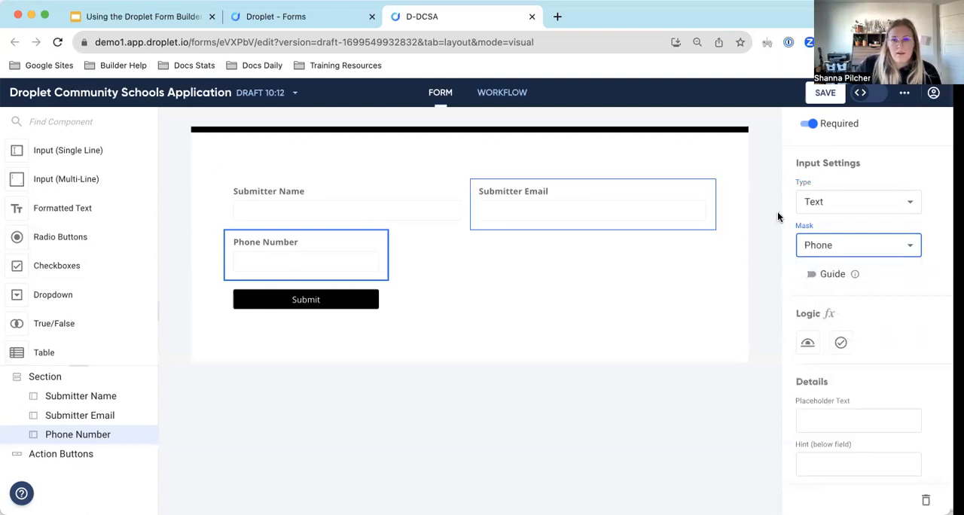
pyautogui.click(810, 275)
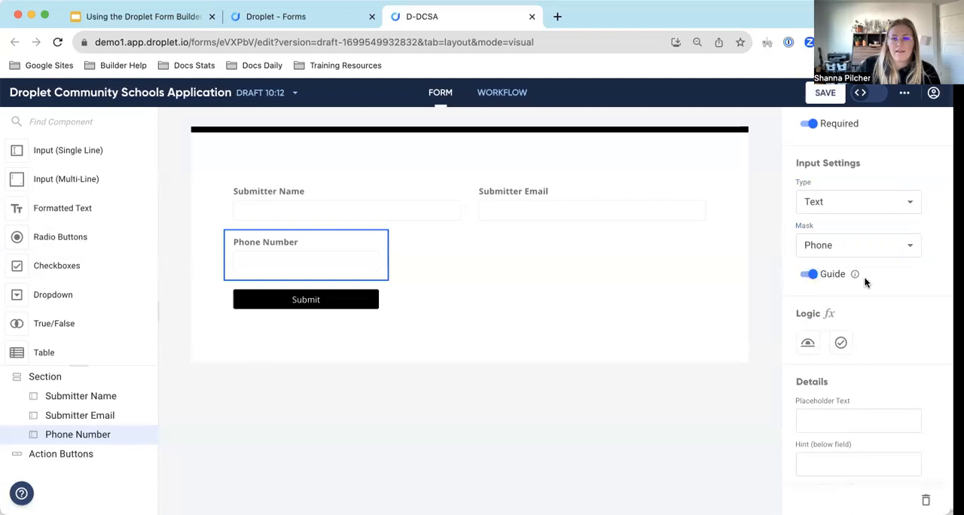
# Set the Phone Number field's placeholder text to (___)___-____.
pyautogui.scroll(-1, 842, 294)
pyautogui.scroll(-3, 842, 294)
pyautogui.click(811, 304)
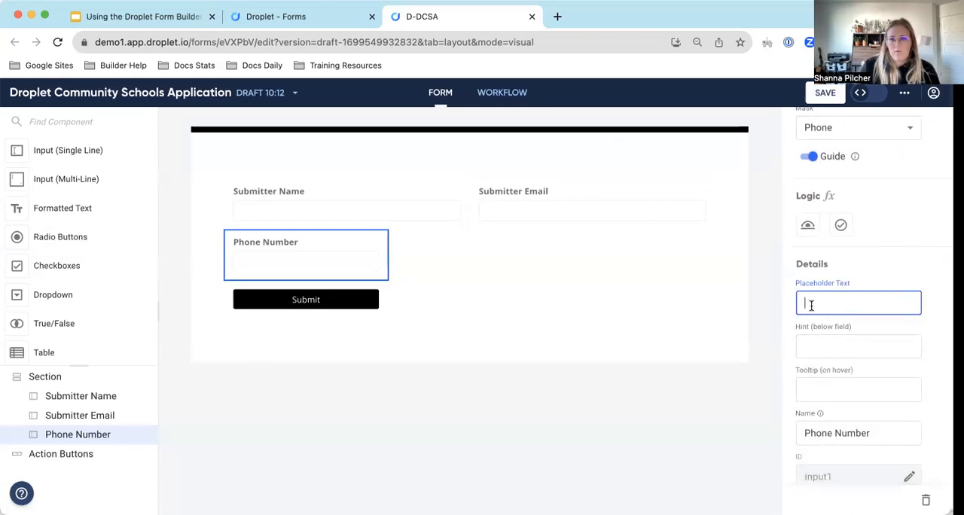
pyautogui.scroll(2, 811, 305)
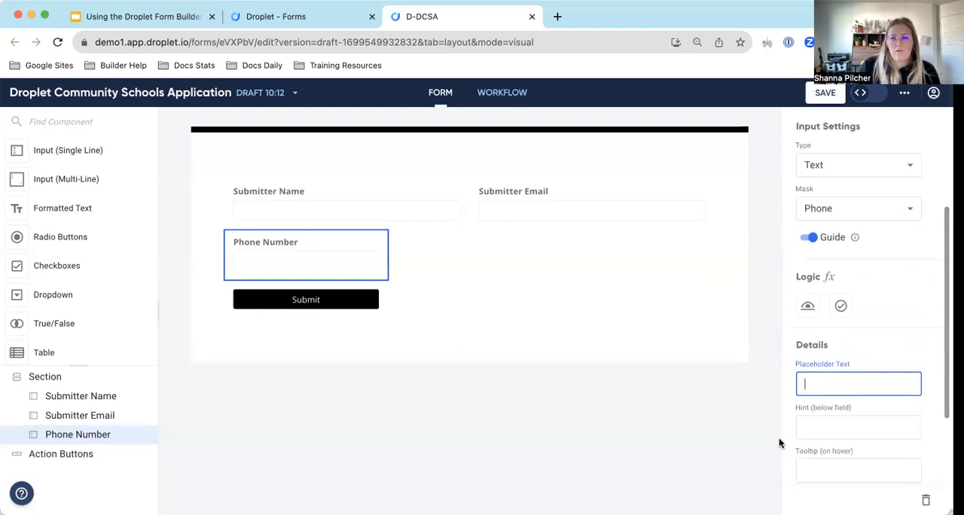
pyautogui.scroll(-1, 845, 378)
pyautogui.scroll(-1, 845, 378)
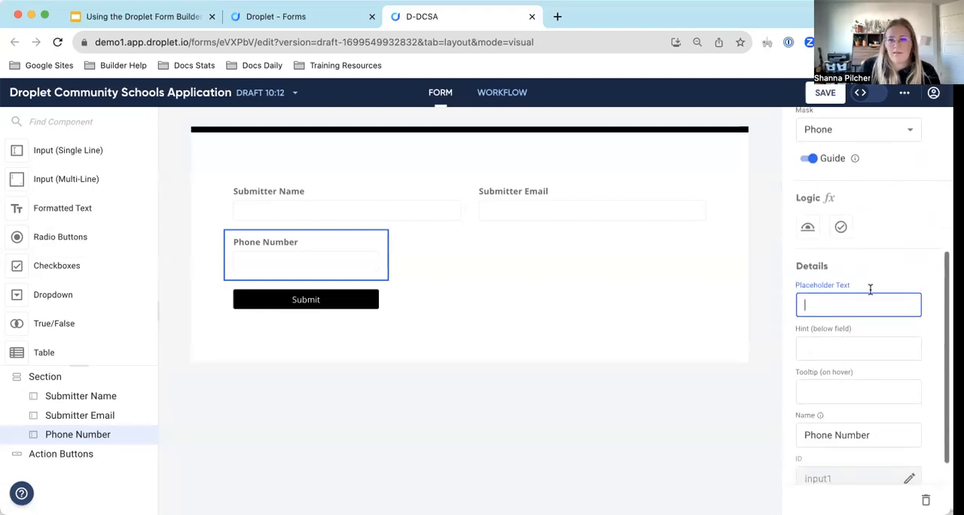
pyautogui.scroll(-1, 874, 315)
pyautogui.scroll(2, 873, 314)
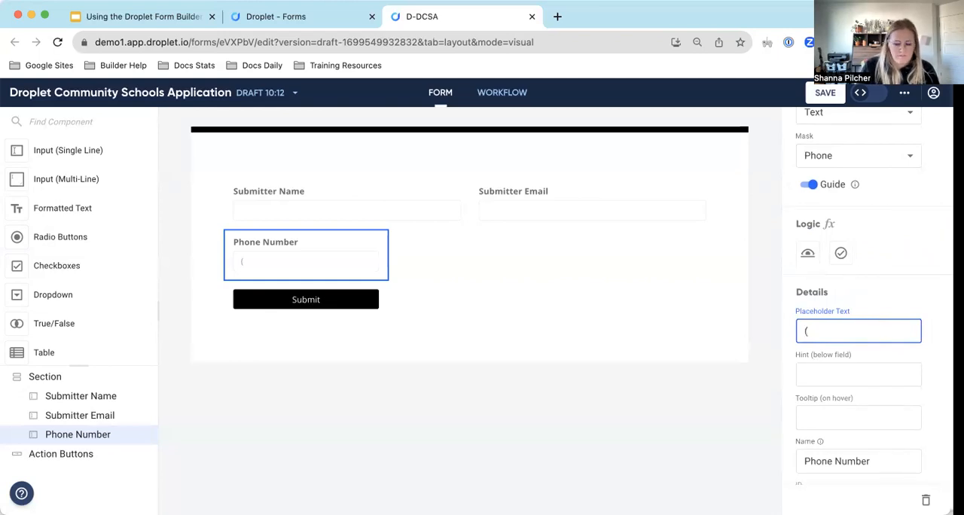
pyautogui.write('_')
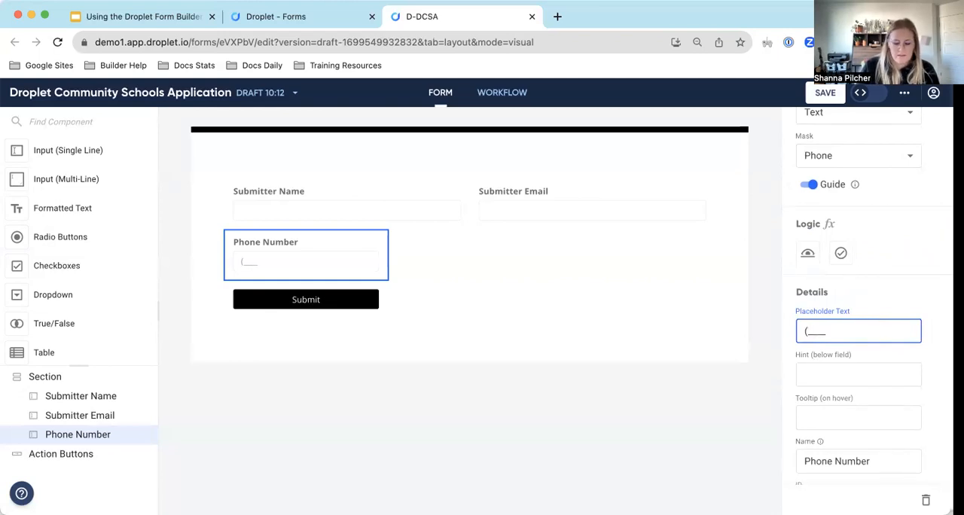
pyautogui.write('_)')
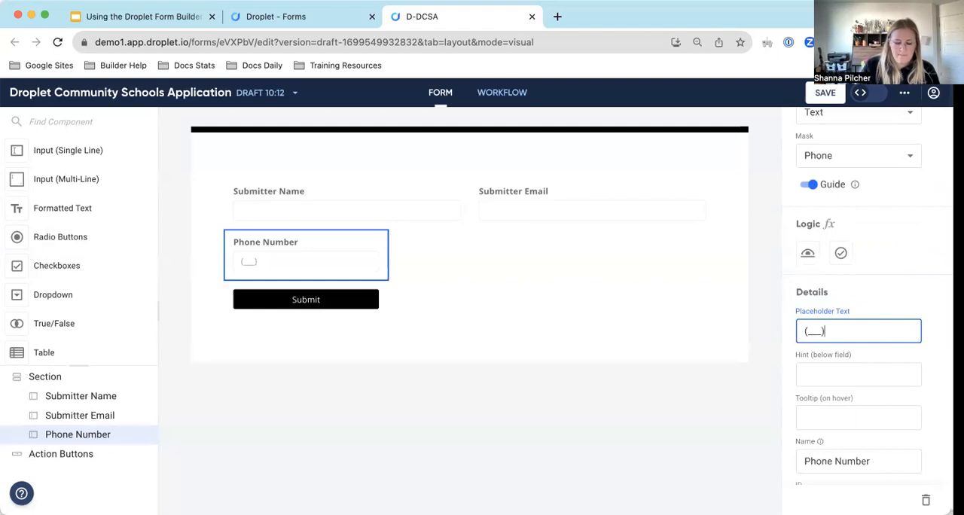
pyautogui.write('___-')
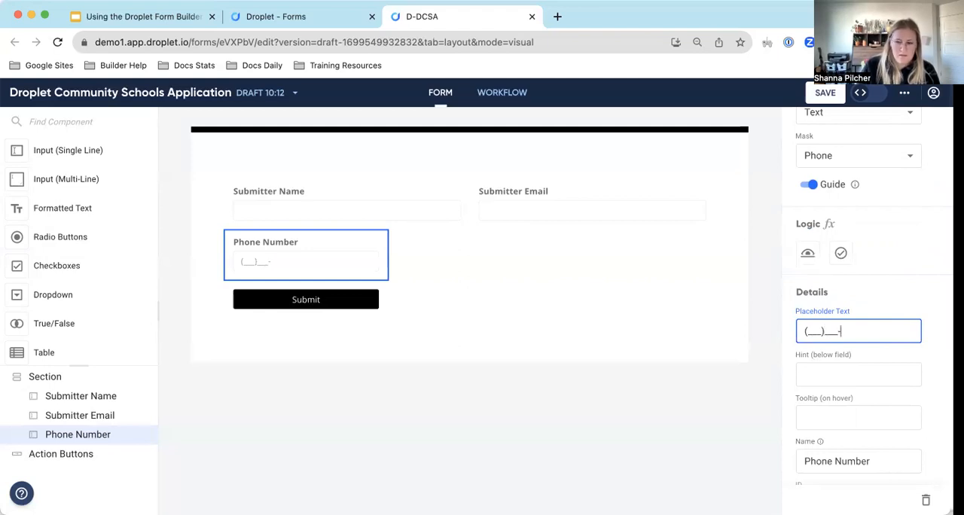
pyautogui.write('____')
pyautogui.click(914, 293)
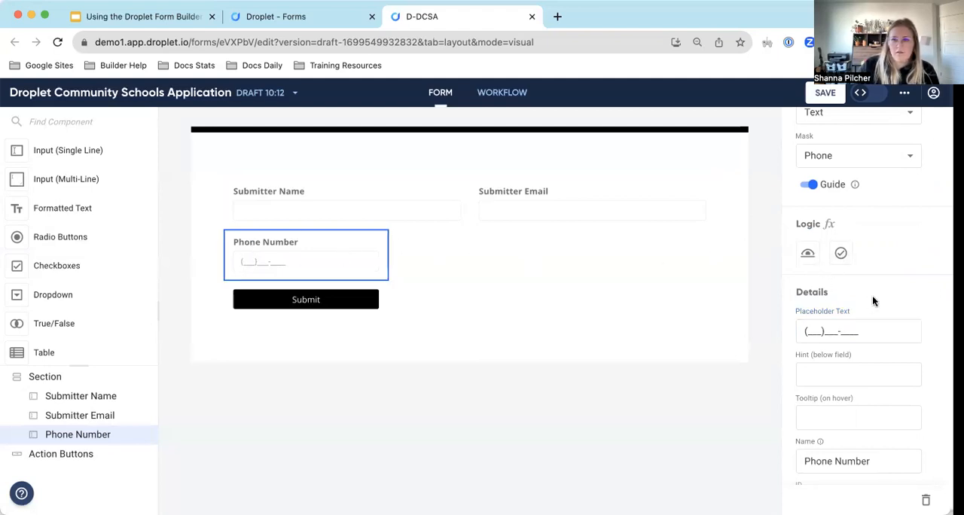
# Save the form draft and open it in its debug test view.
pyautogui.scroll(-1, 880, 345)
pyautogui.scroll(5, 879, 345)
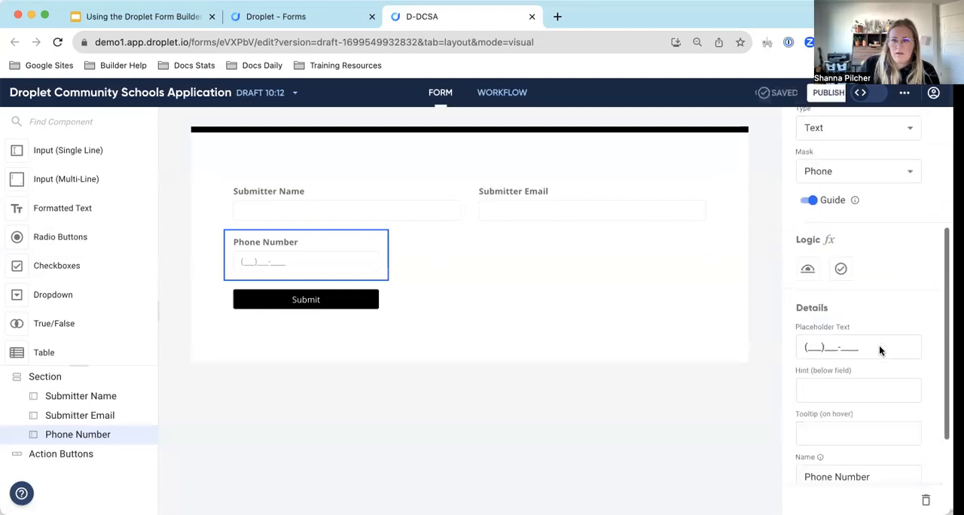
pyautogui.click(905, 92)
pyautogui.click(891, 124)
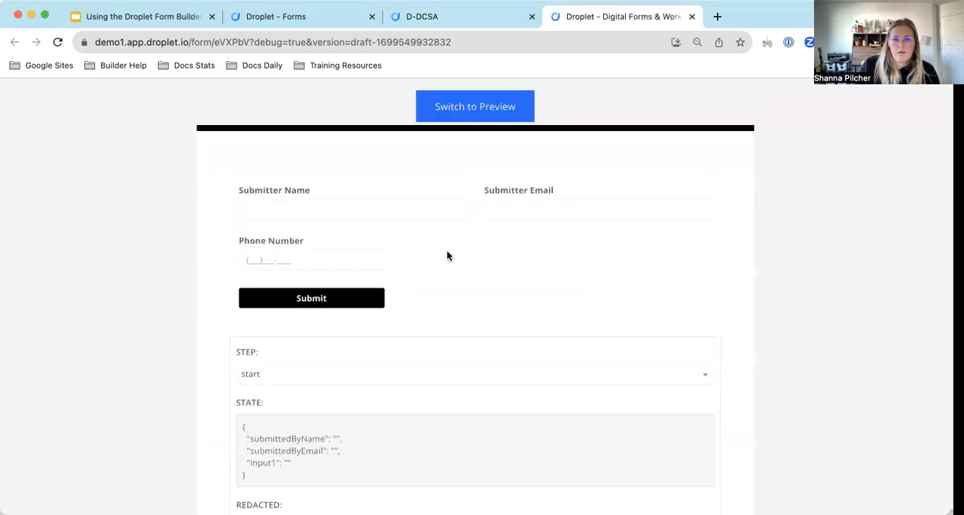
# Test the phone mask by entering a sample phone number, and return to the form builder's Phone Number settings.
pyautogui.click(250, 259)
pyautogui.write('111) 111-1111')
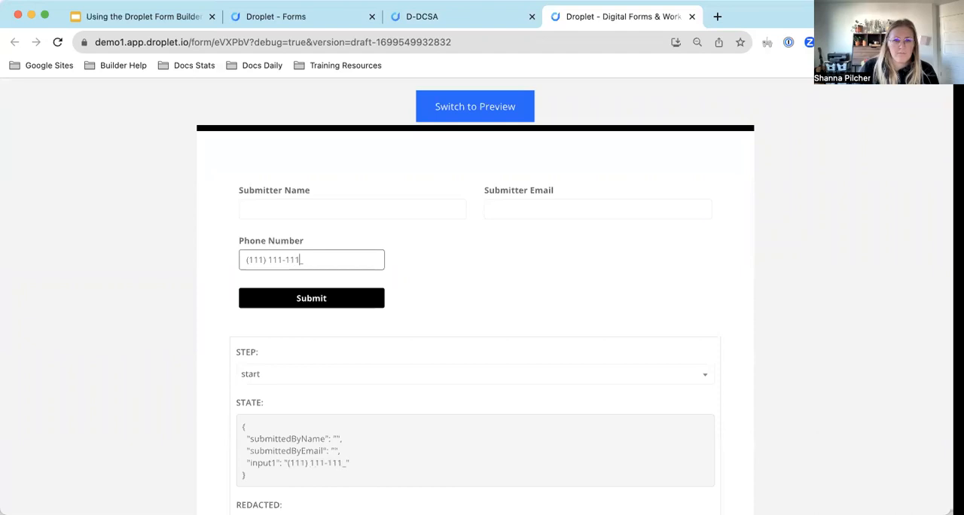
pyautogui.click(434, 24)
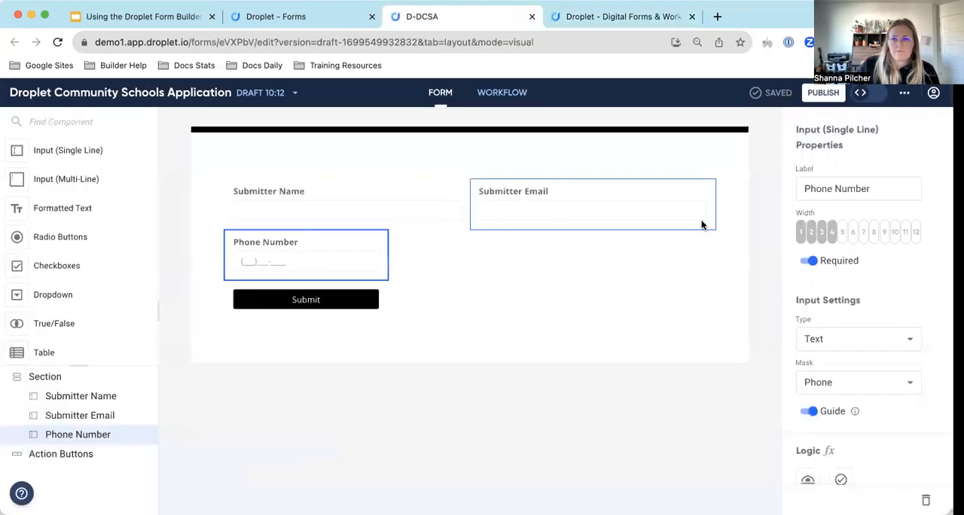
pyautogui.scroll(-5, 833, 219)
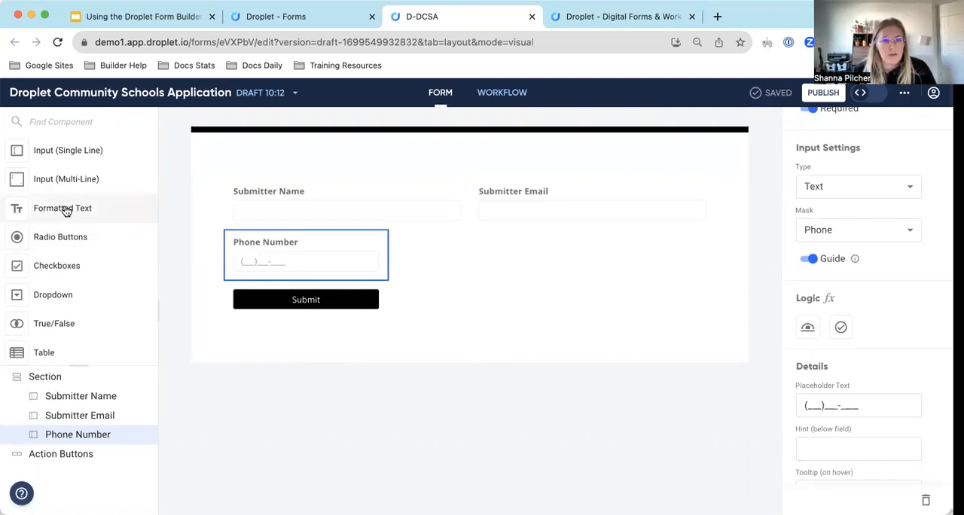
# Add a Formatted Text component below Phone Number reading "Here is an example of how to add a link to a formatted text component:".
pyautogui.moveTo(51, 214); pyautogui.dragTo(426, 290)
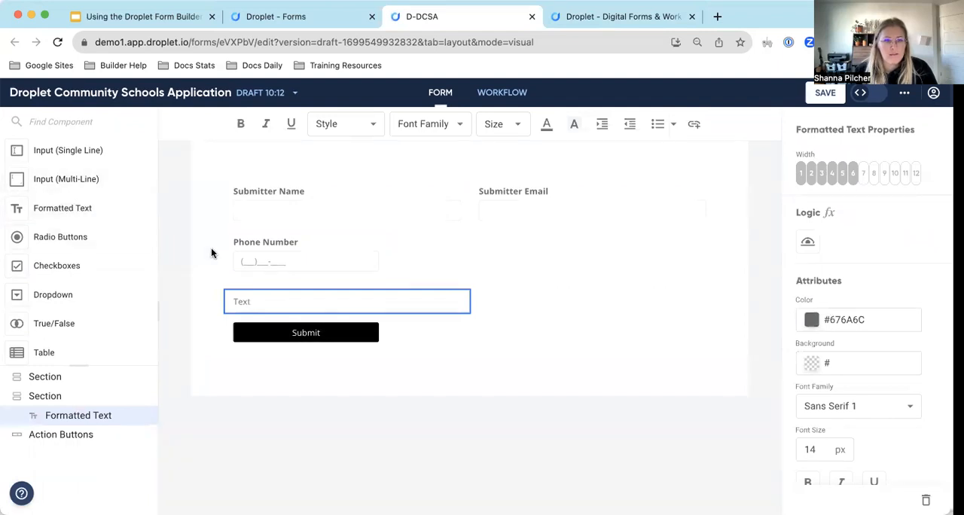
pyautogui.moveTo(280, 304); pyautogui.dragTo(213, 302)
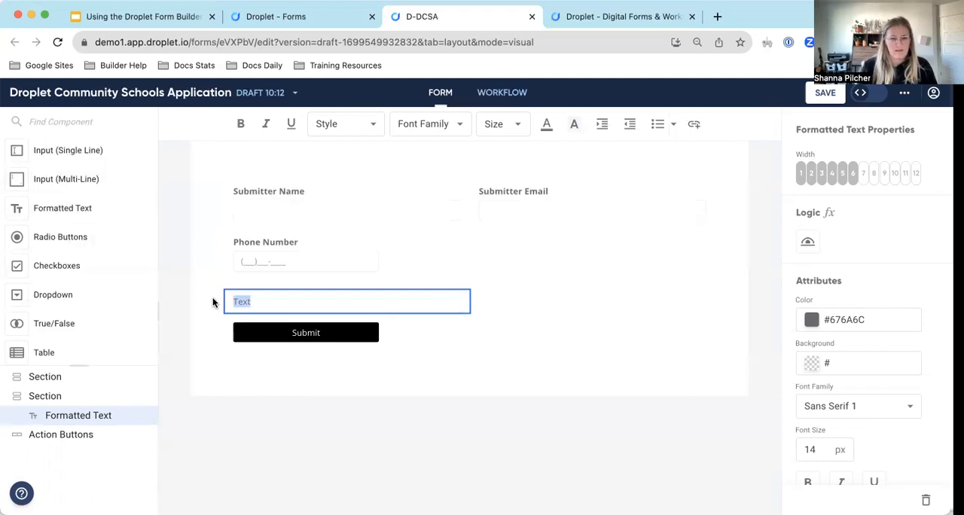
pyautogui.write('Here is an ')
pyautogui.write('exab')
pyautogui.write('ple of how to add')
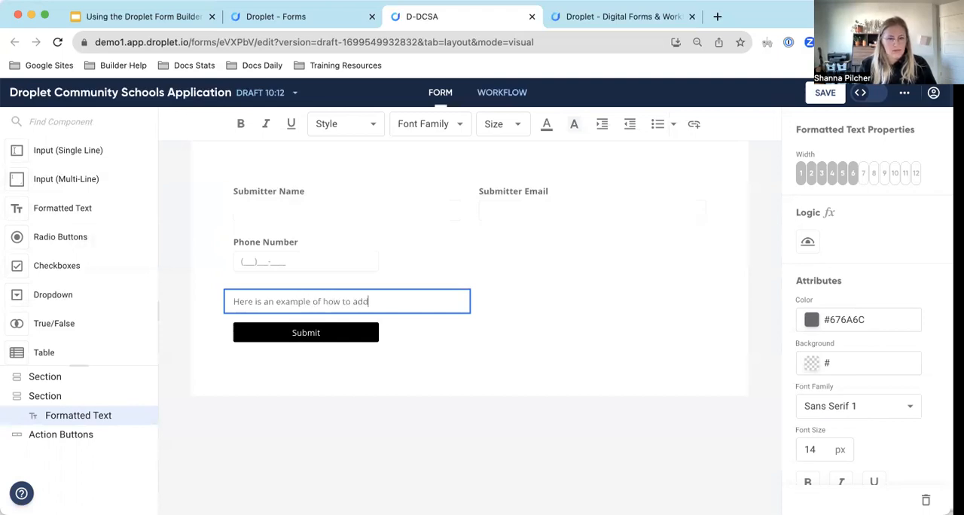
pyautogui.write(' a link to a formatted text component:')
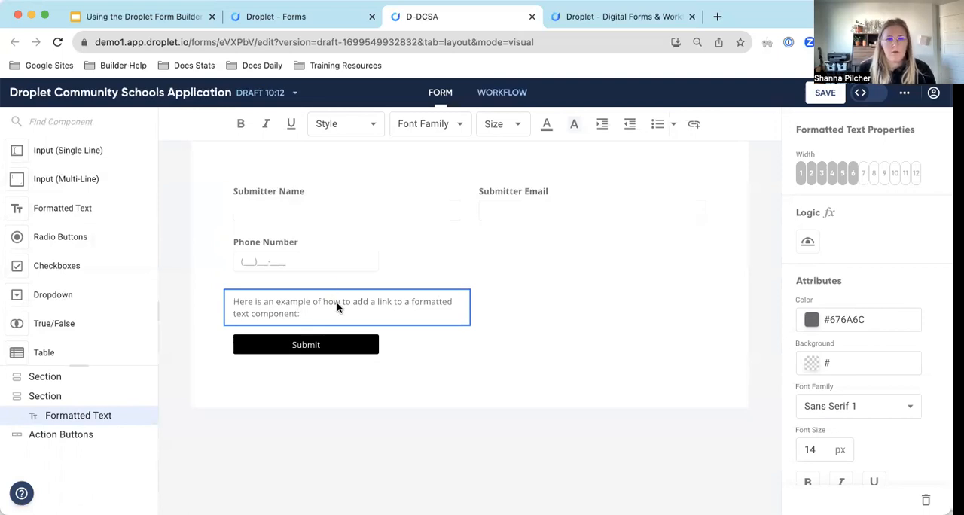
# Copy the debug test form's web address and paste it under the sentence in the formatted text.
pyautogui.click(617, 16)
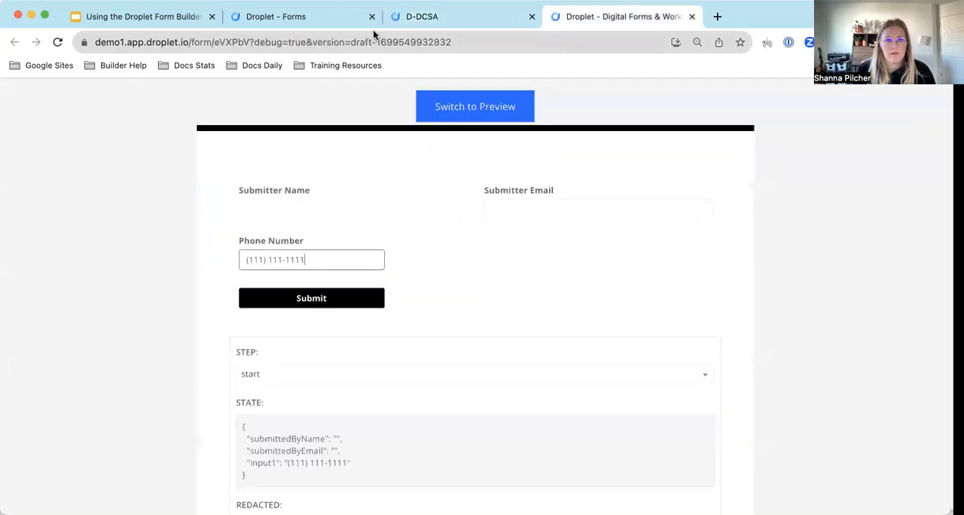
pyautogui.click(367, 39)
pyautogui.hotkey('ctrl', 'c')
pyautogui.click(410, 17)
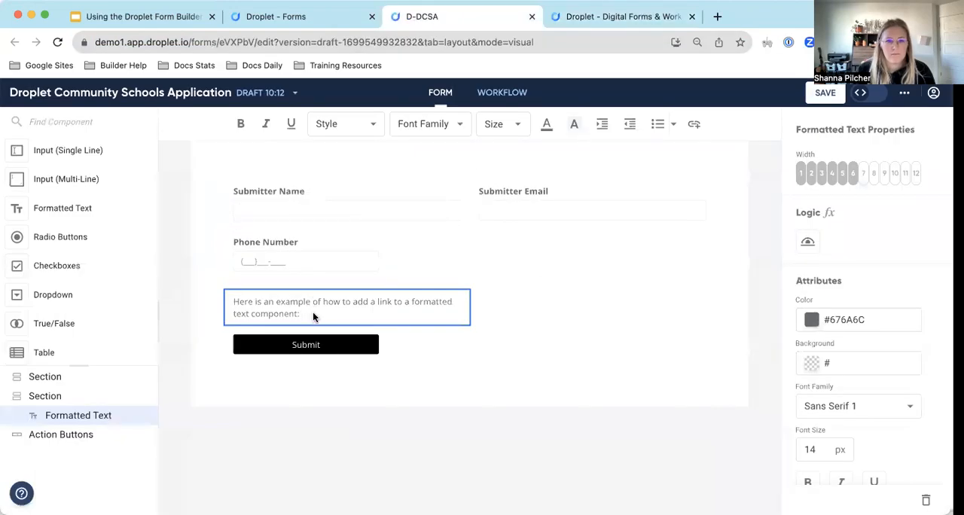
pyautogui.hotkey('ctrl', 'v')
# Try to turn the pasted web address into a link to the same URL, and check it in the test view.
pyautogui.moveTo(411, 339); pyautogui.dragTo(251, 324)
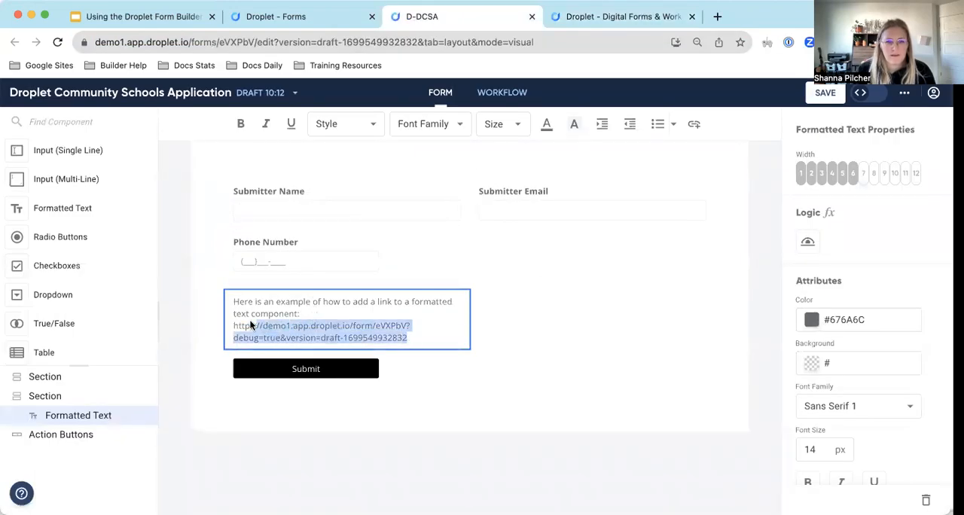
pyautogui.click(693, 124)
pyautogui.click(641, 164)
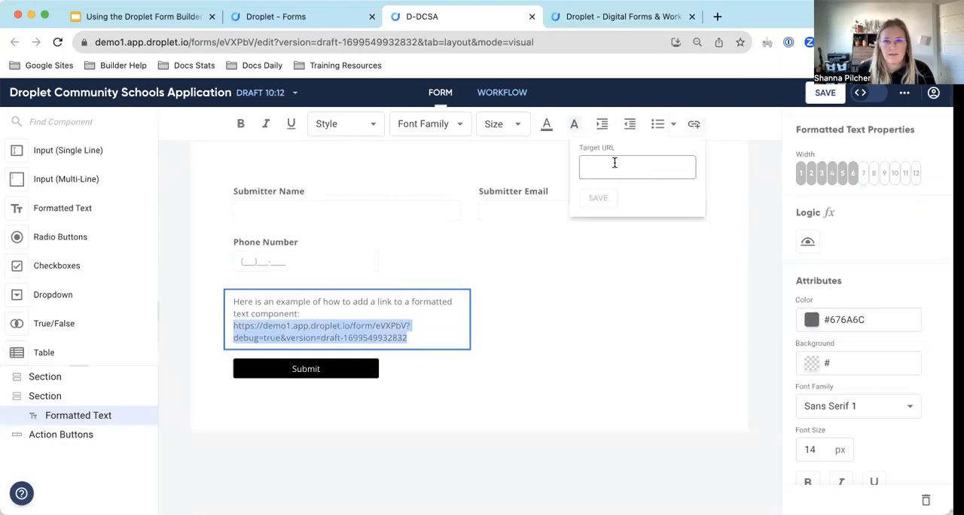
pyautogui.click(614, 164)
pyautogui.press('super+v')
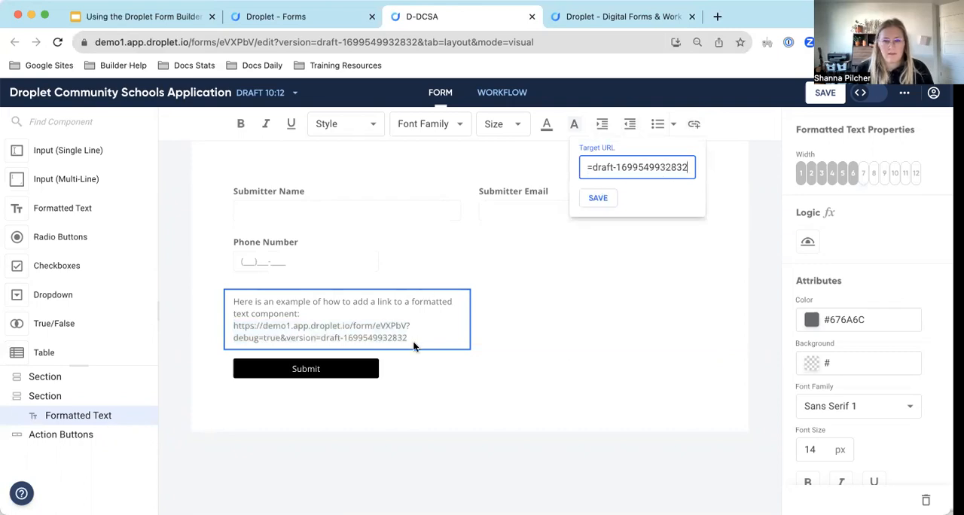
pyautogui.press('Return')
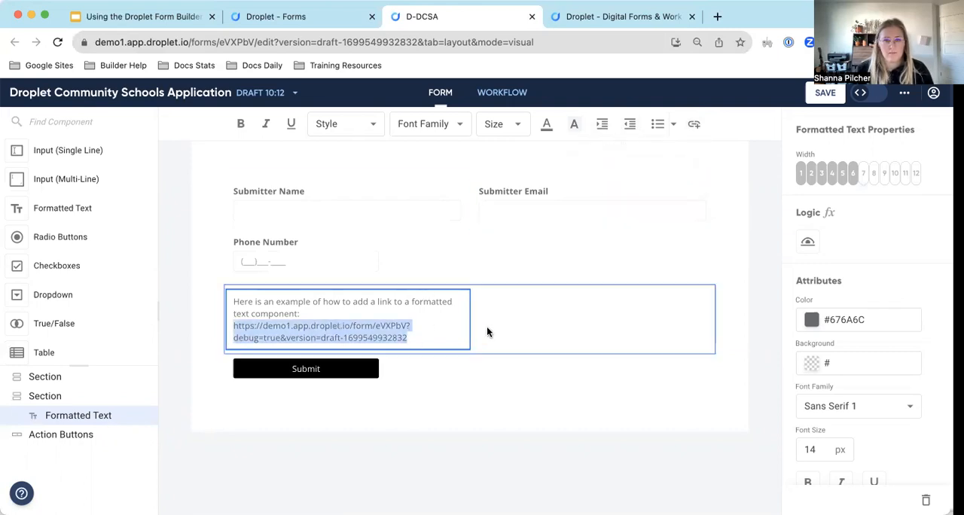
pyautogui.click(491, 329)
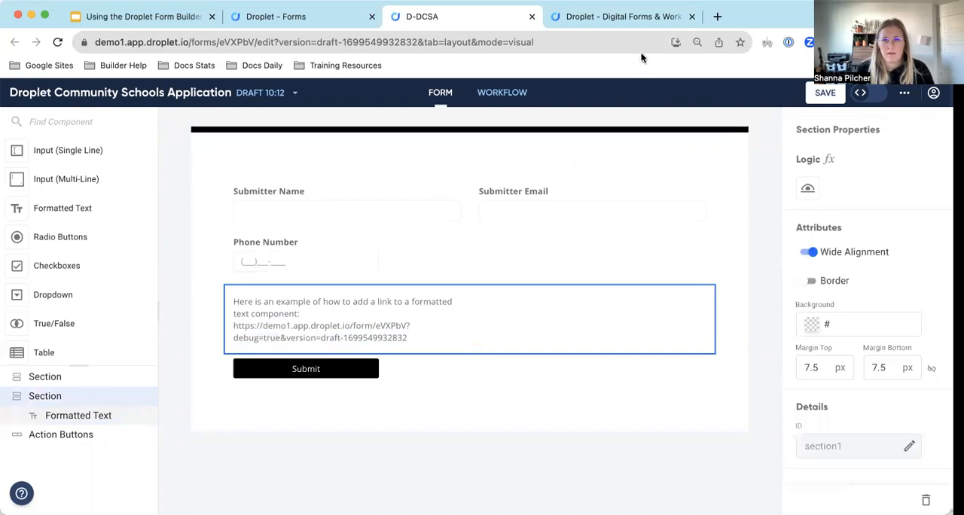
pyautogui.click(619, 15)
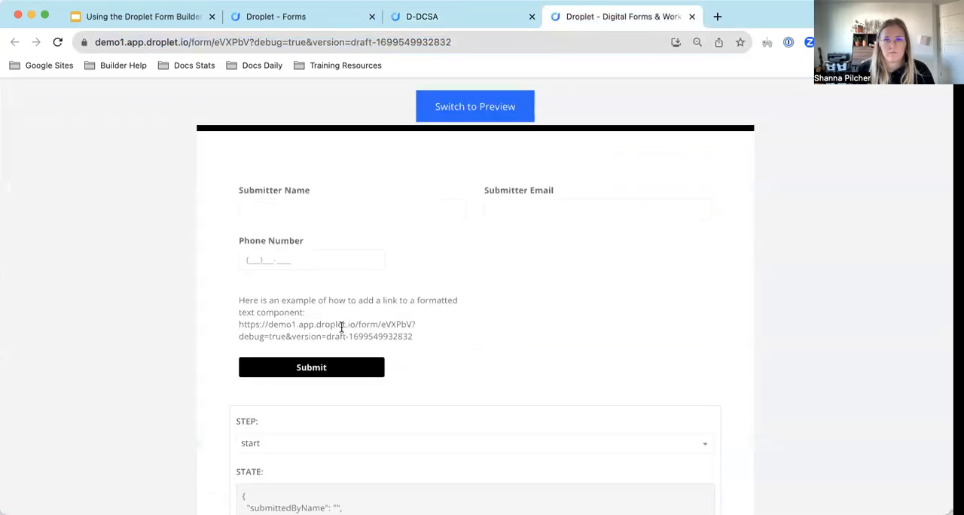
pyautogui.click(454, 11)
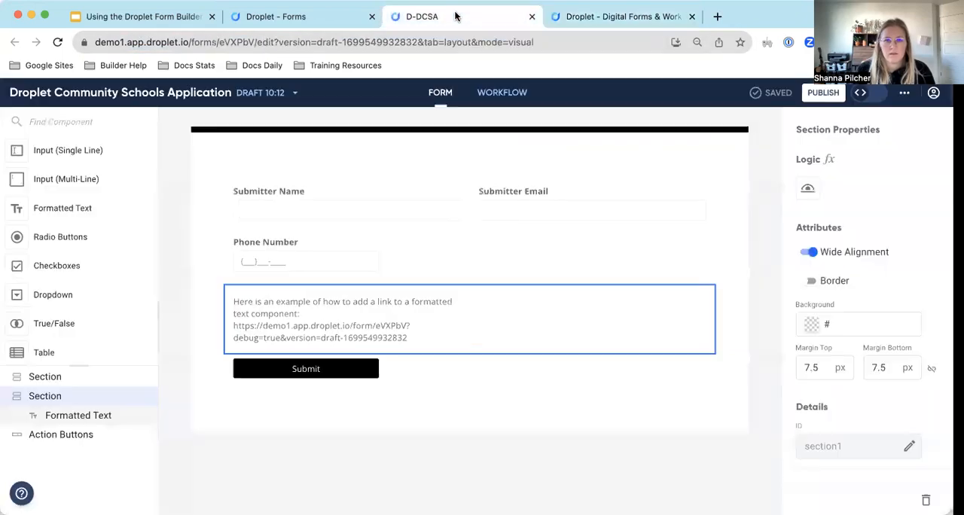
# Delete the pasted web address from the formatted text and insert a link to the copied URL on the empty line.
pyautogui.doubleClick(413, 333)
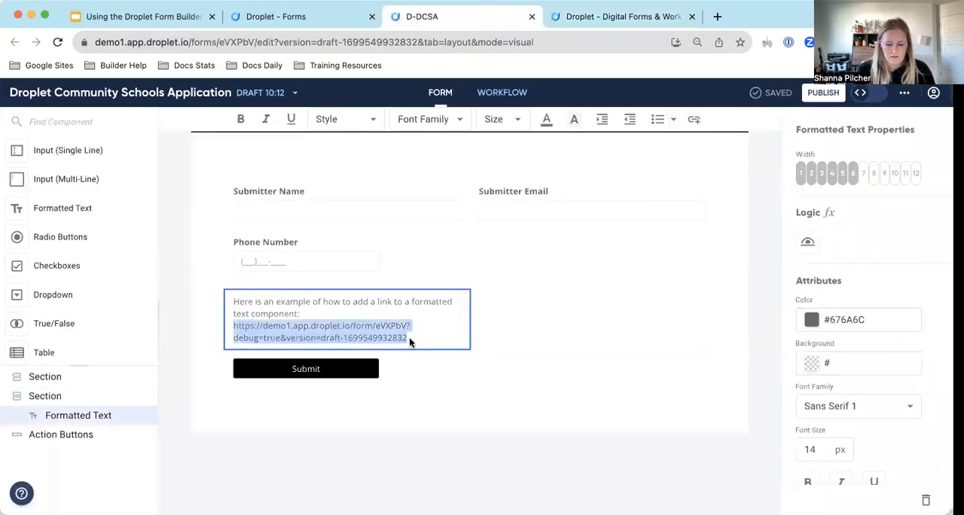
pyautogui.press('BackSpace')
pyautogui.press('Return')
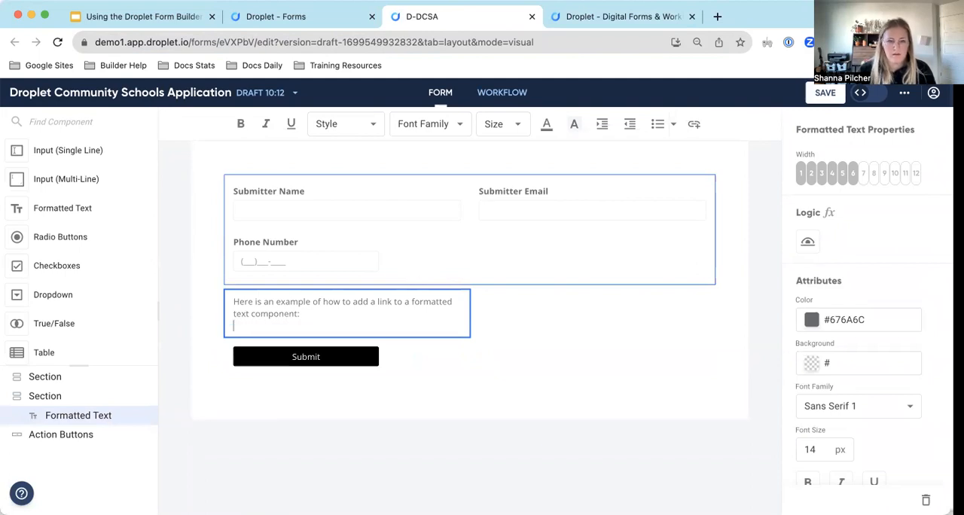
pyautogui.click(694, 125)
pyautogui.click(634, 168)
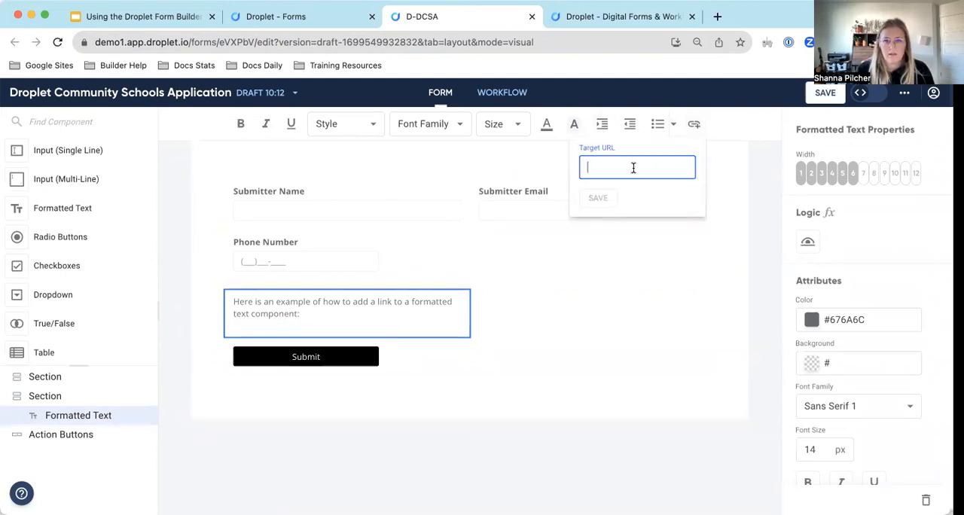
pyautogui.press('super+v')
pyautogui.click(597, 198)
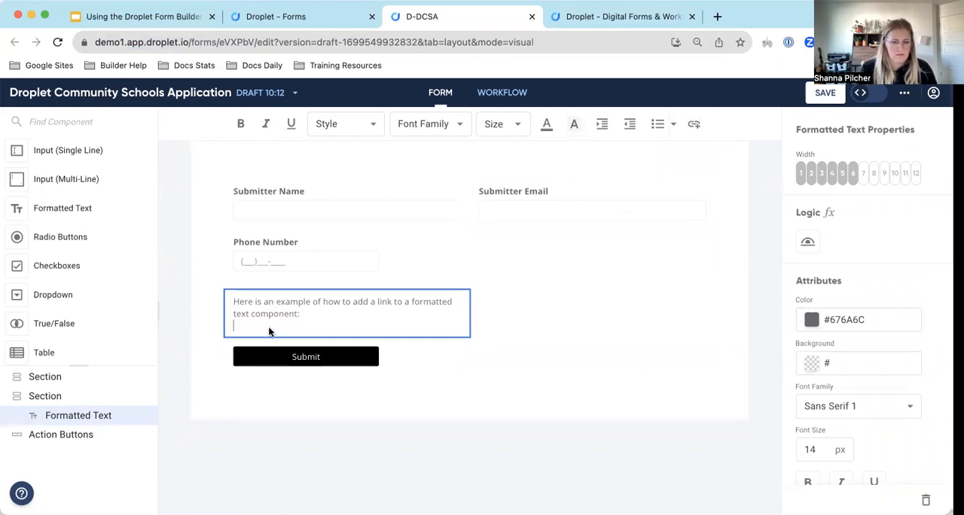
# Enter Link Here under the sentence and link these words to the debug test form's URL.
pyautogui.write('Link Here')
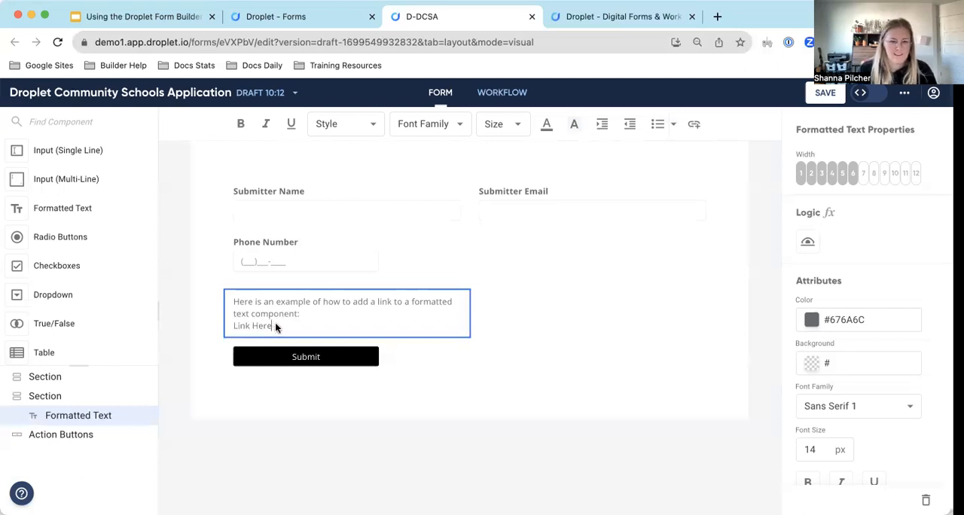
pyautogui.moveTo(273, 324); pyautogui.dragTo(248, 322)
pyautogui.tripleClick(282, 322)
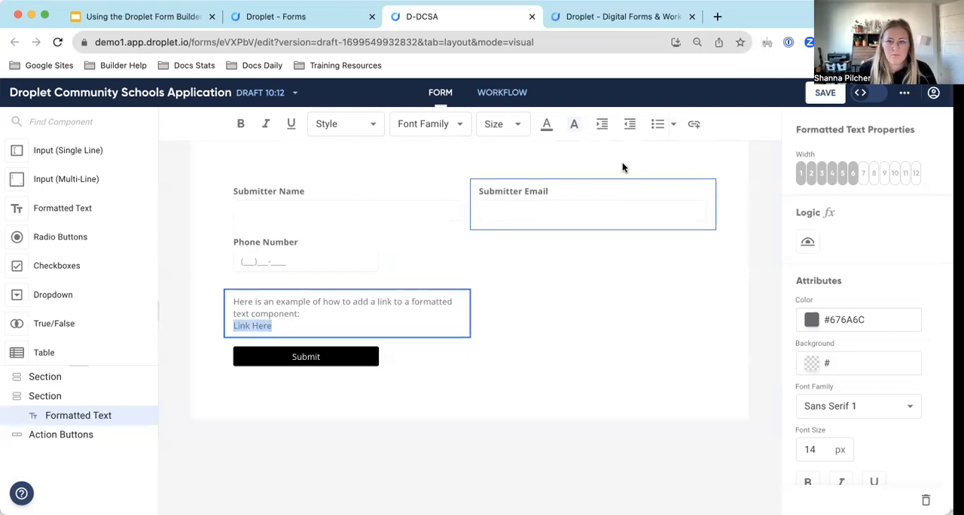
pyautogui.click(694, 126)
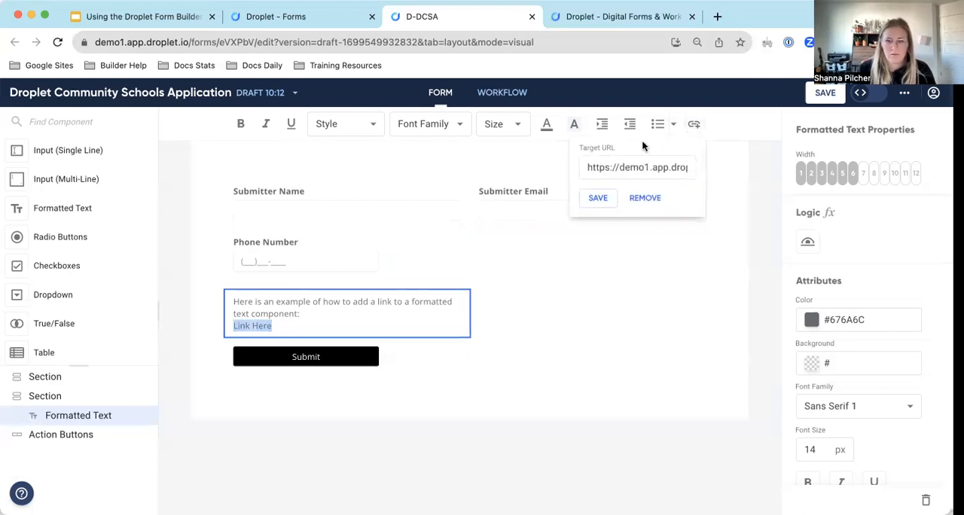
pyautogui.click(598, 198)
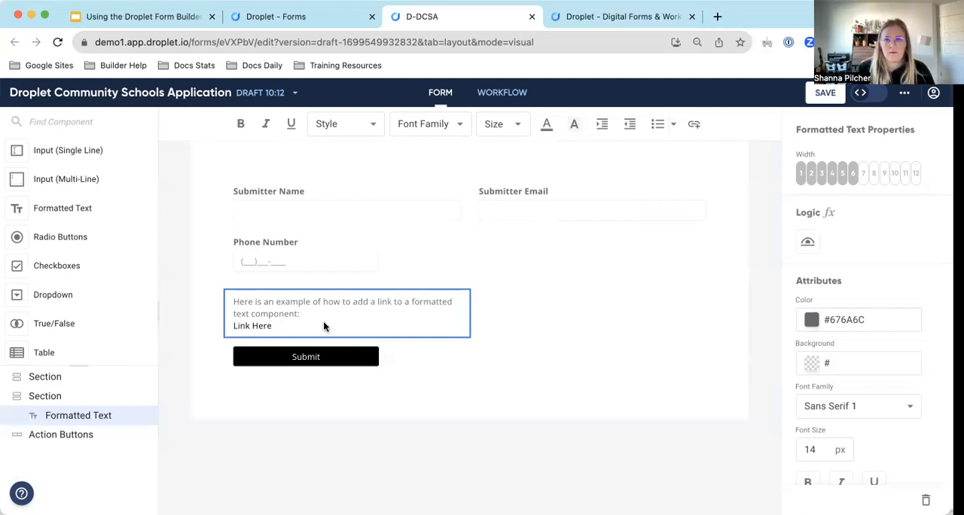
# Save the draft, test the Link Here link in the debug test view, and return to the form builder.
pyautogui.click(825, 92)
pyautogui.click(610, 17)
pyautogui.click(518, 204)
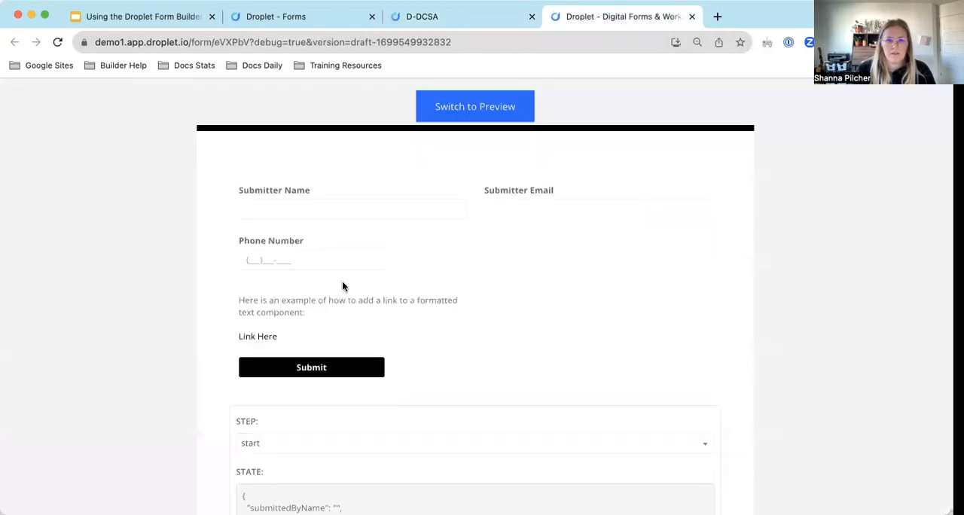
pyautogui.click(259, 339)
pyautogui.click(272, 333)
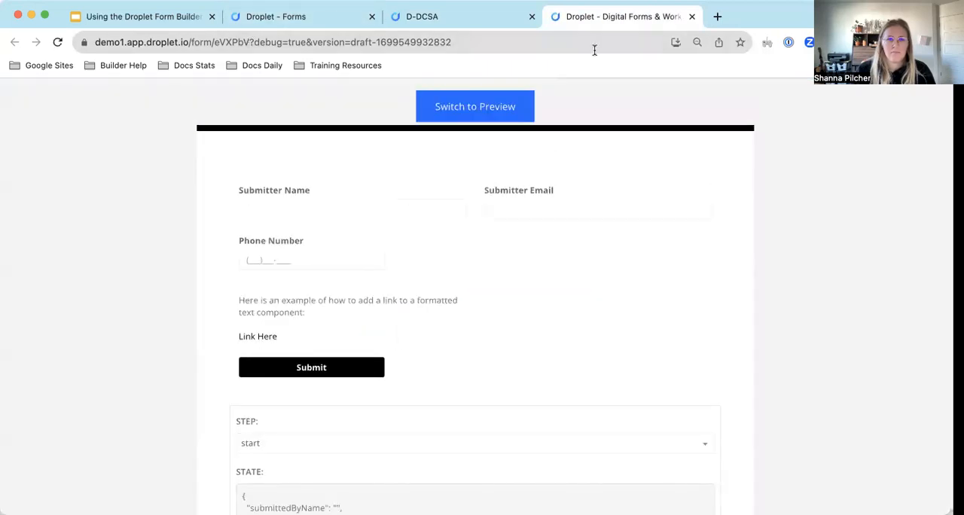
pyautogui.click(454, 15)
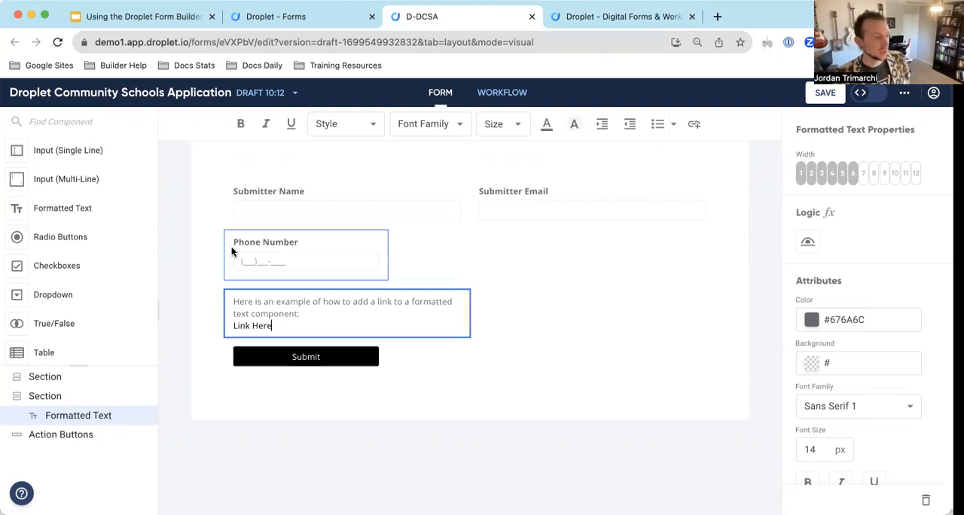
# Set the form's color to red #e00b0b and check how it applies to the Link Here text.
pyautogui.click(211, 194)
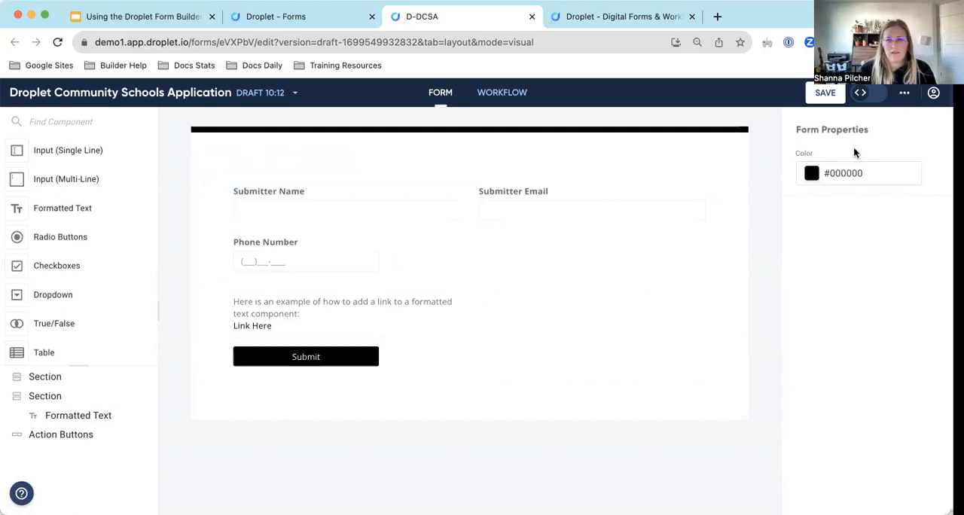
pyautogui.moveTo(796, 129); pyautogui.dragTo(906, 124)
pyautogui.click(873, 172)
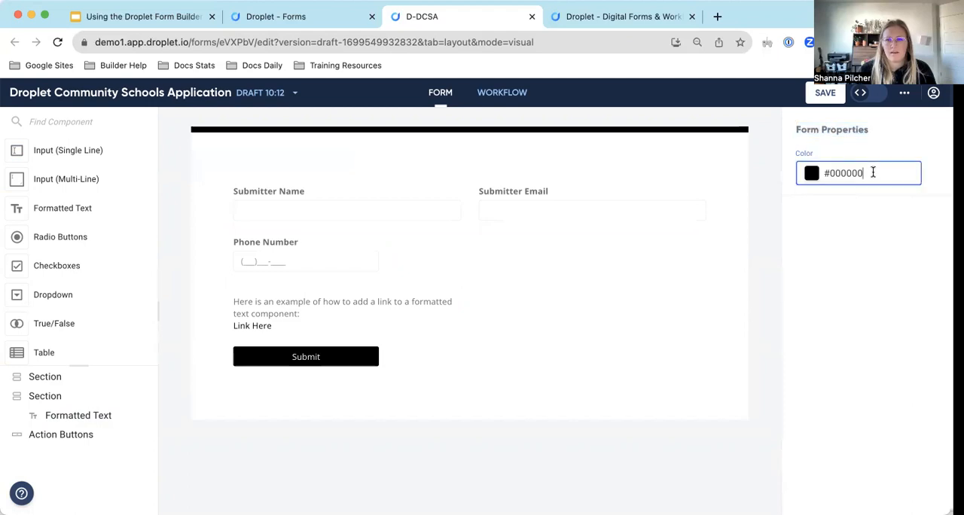
pyautogui.click(811, 174)
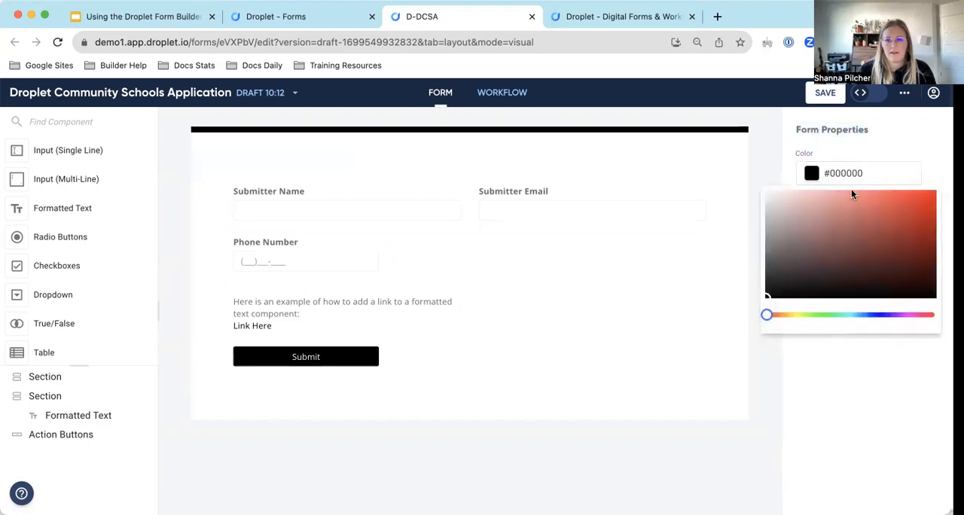
pyautogui.click(928, 204)
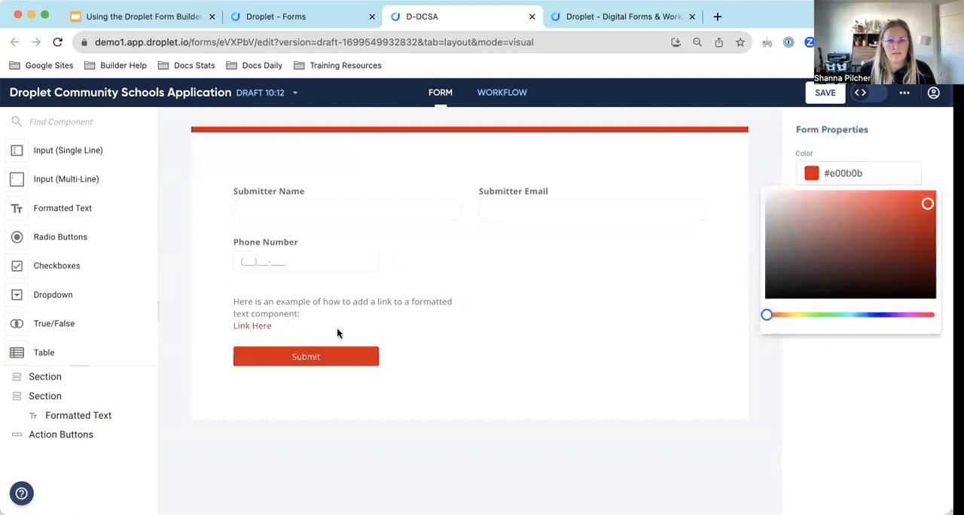
pyautogui.click(836, 143)
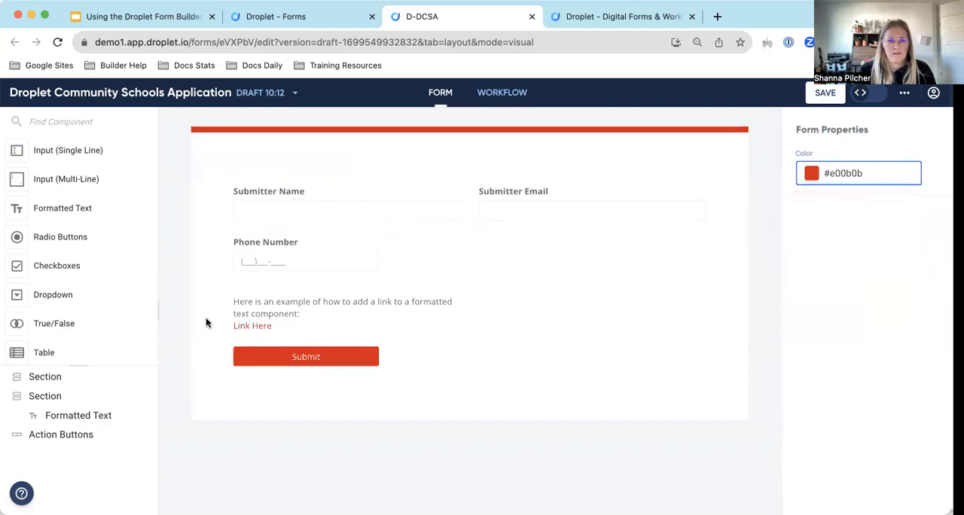
pyautogui.click(271, 327)
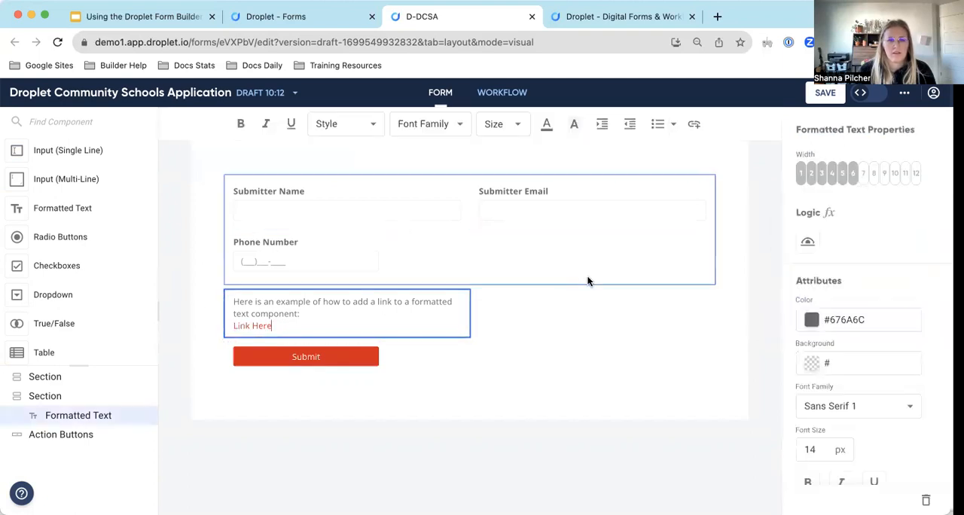
pyautogui.click(730, 279)
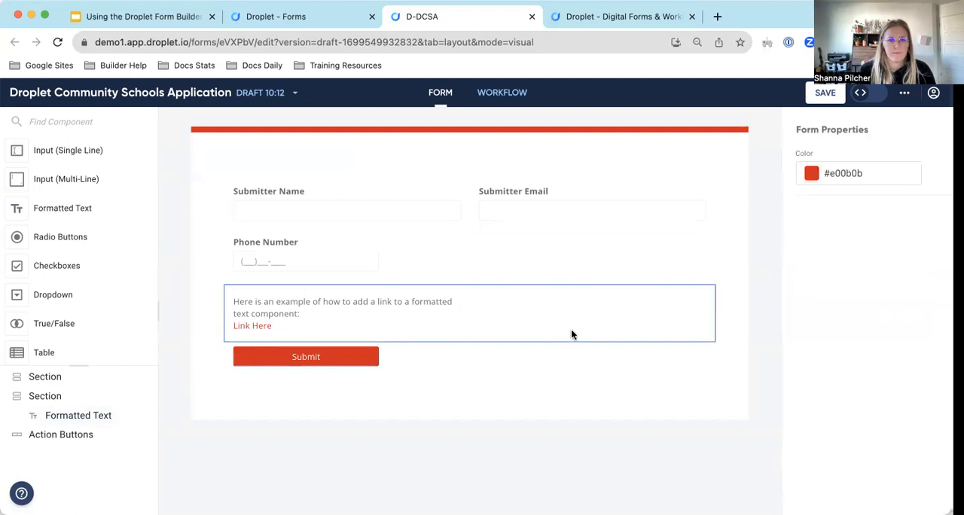
# Add an Image component to the empty section above the Submitter Name and Submitter Email fields.
pyautogui.click(348, 312)
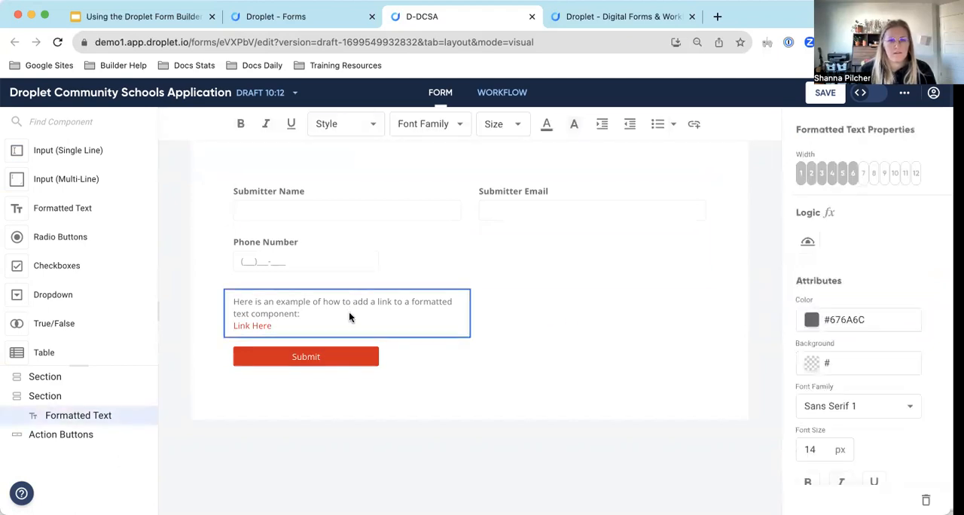
pyautogui.scroll(-1, 68, 234)
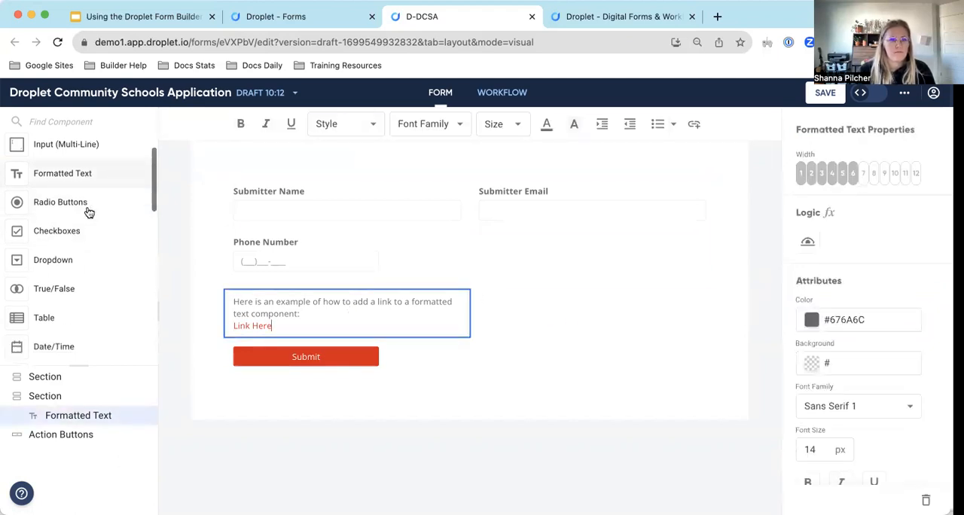
pyautogui.scroll(1, 89, 213)
pyautogui.moveTo(92, 236)
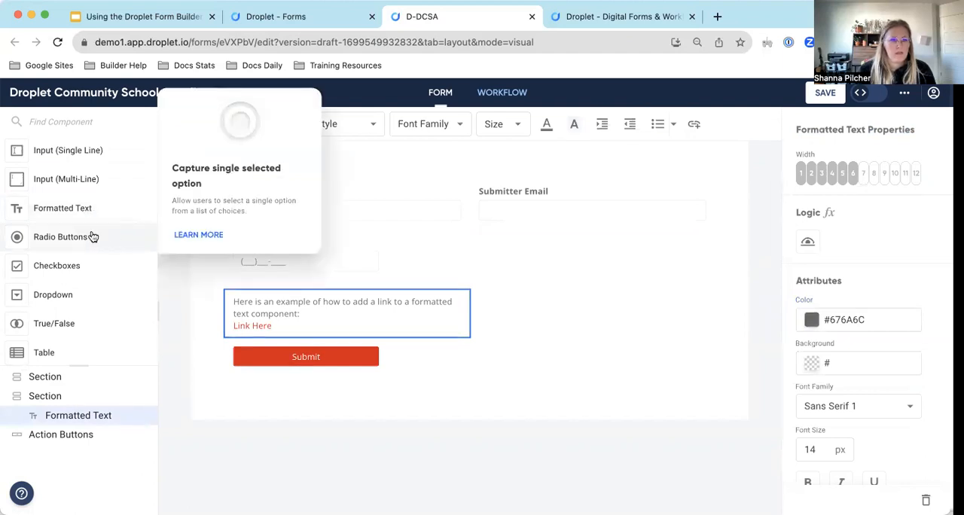
pyautogui.scroll(-1, 71, 239)
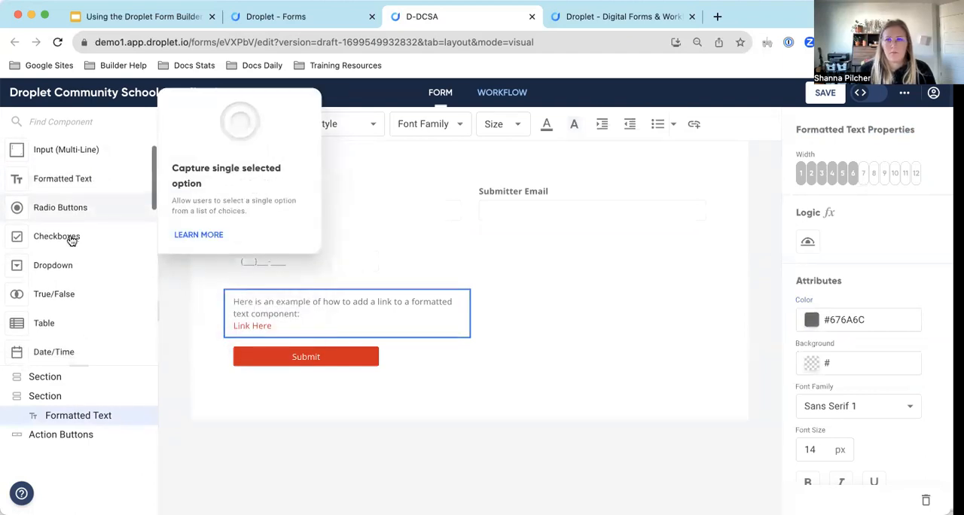
pyautogui.scroll(-7, 71, 239)
pyautogui.scroll(8, 70, 235)
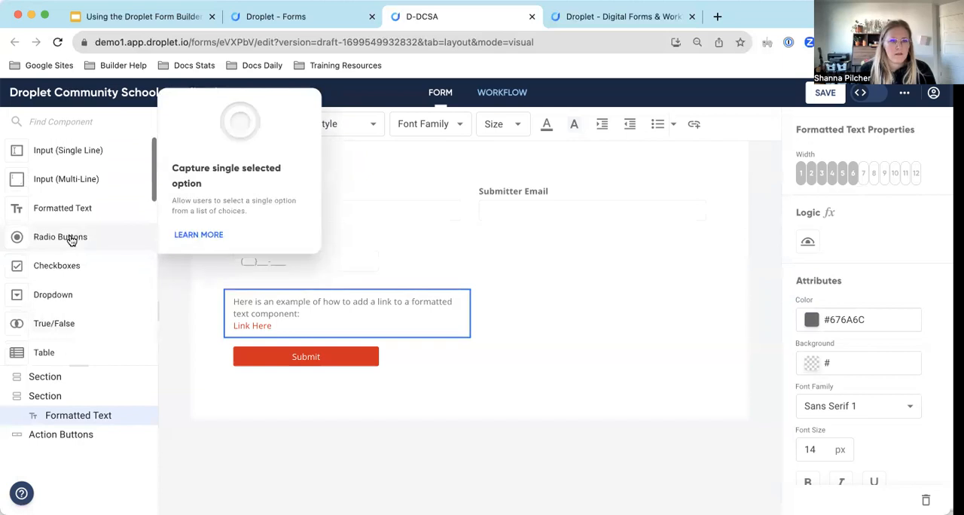
pyautogui.scroll(-7, 59, 306)
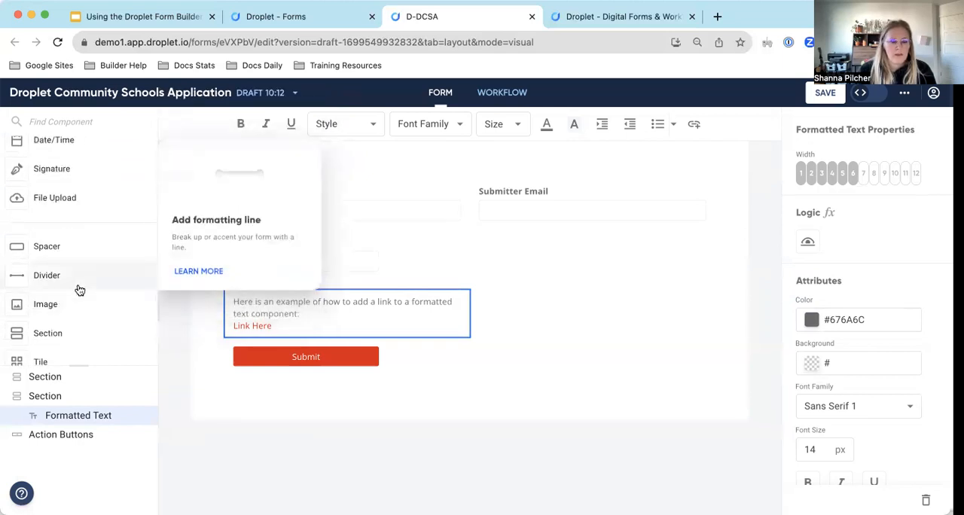
pyautogui.scroll(-4, 79, 291)
pyautogui.scroll(-1, 80, 289)
pyautogui.scroll(2, 80, 289)
pyautogui.moveTo(58, 239); pyautogui.dragTo(330, 165)
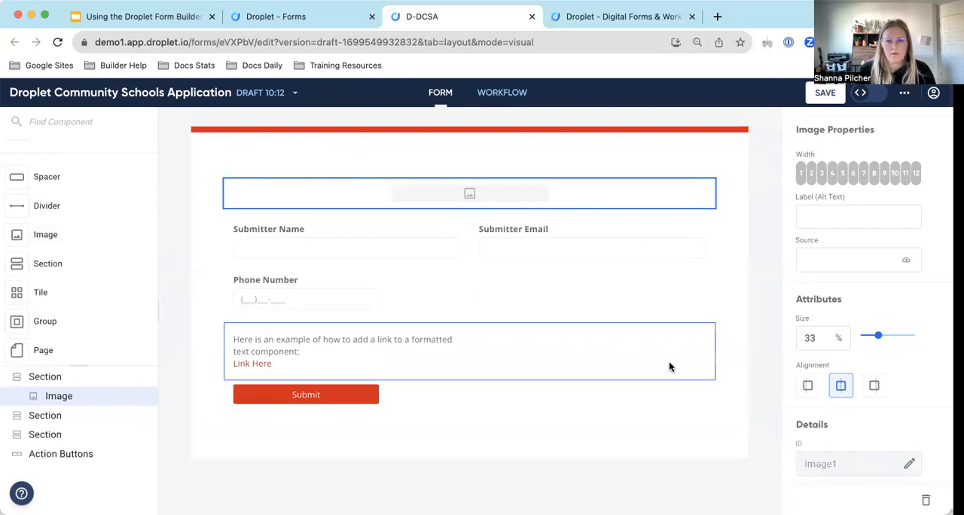
# Set the image component's width to 4 columns and upload the Droplet logo as its source.
pyautogui.scroll(-1, 44, 283)
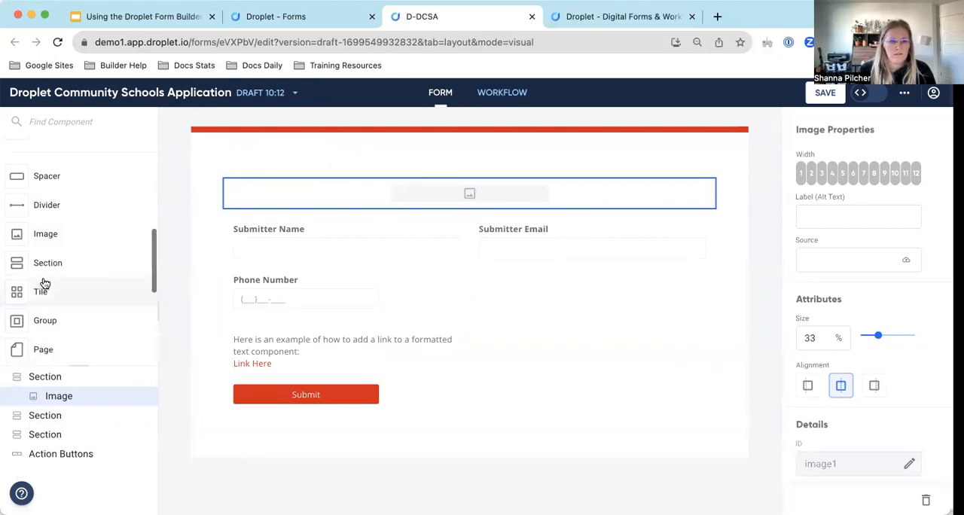
pyautogui.scroll(-3, 44, 284)
pyautogui.scroll(-1, 44, 283)
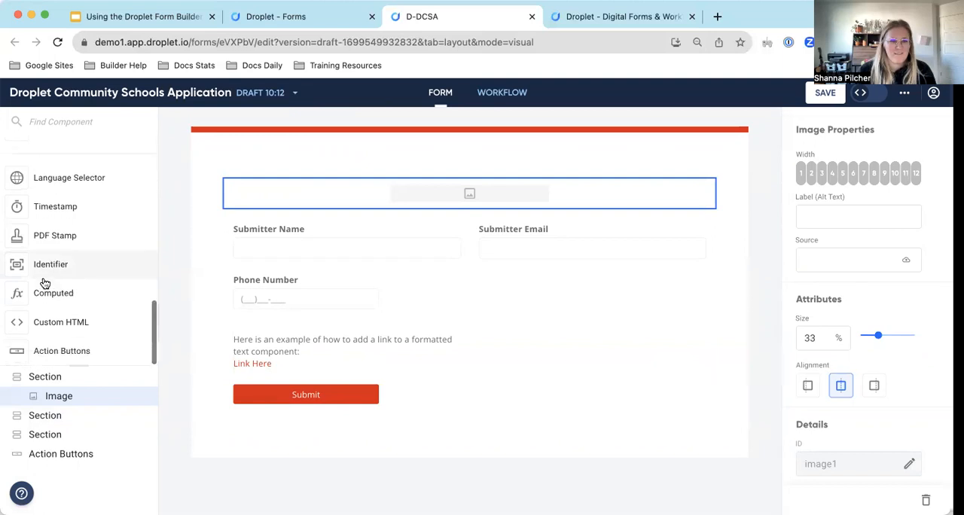
pyautogui.scroll(5, 45, 284)
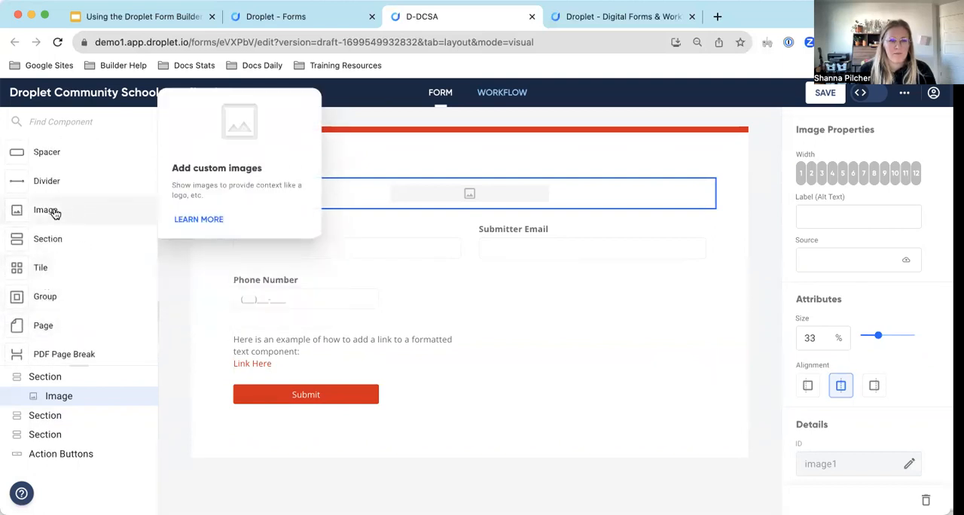
pyautogui.click(833, 173)
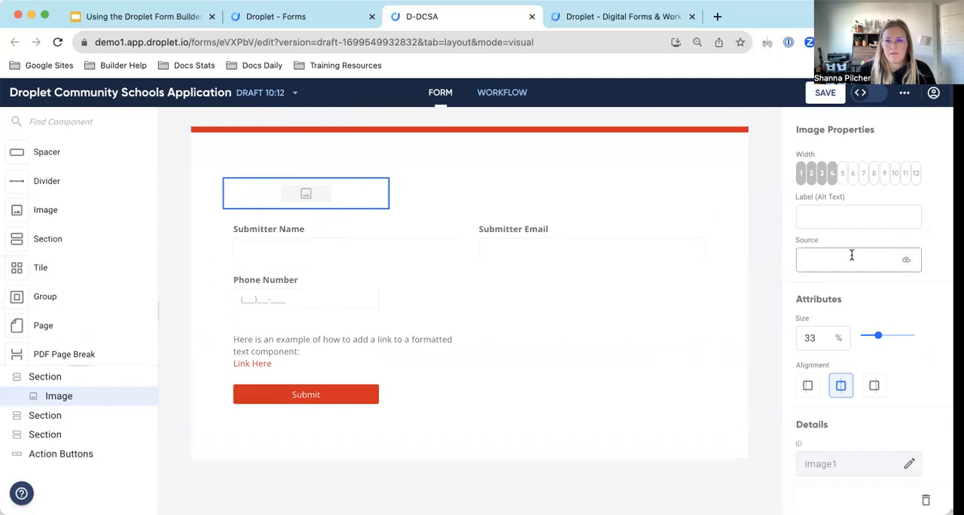
pyautogui.click(906, 260)
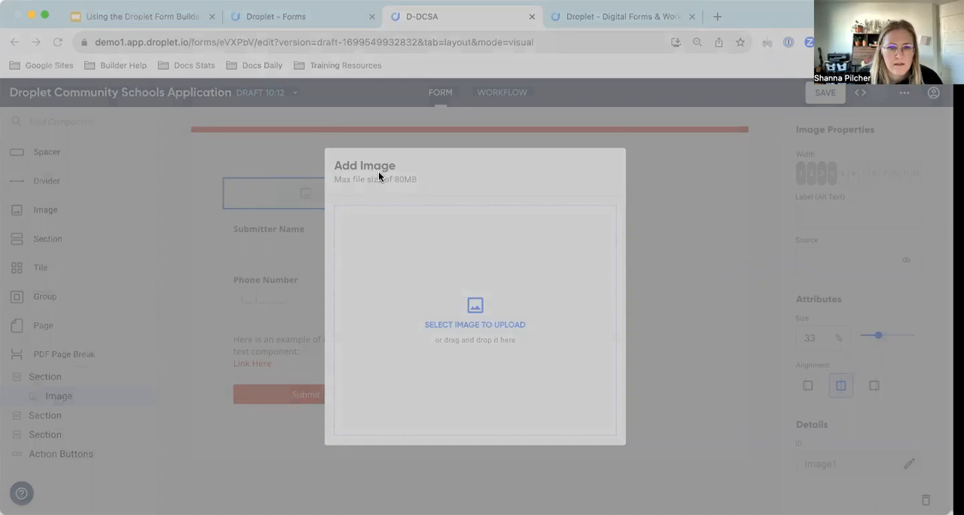
pyautogui.click(712, 387)
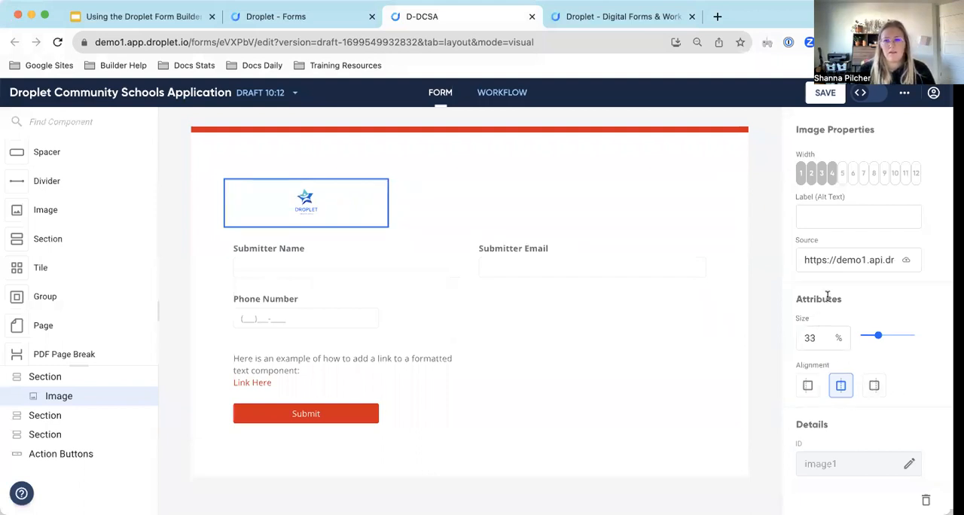
# Set the logo's size to 72%, try left and right alignment, and return it to centre alignment.
pyautogui.scroll(-1, 829, 298)
pyautogui.moveTo(879, 316); pyautogui.dragTo(900, 322)
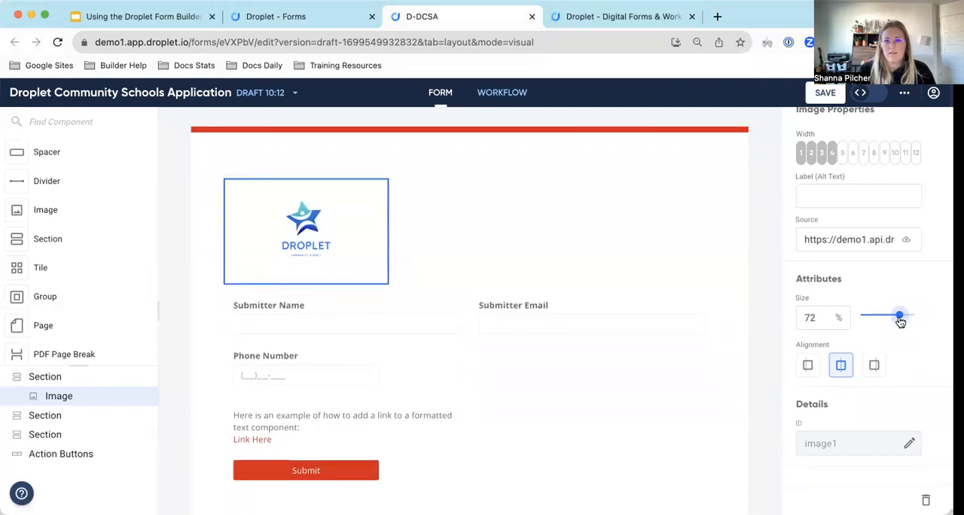
pyautogui.click(807, 366)
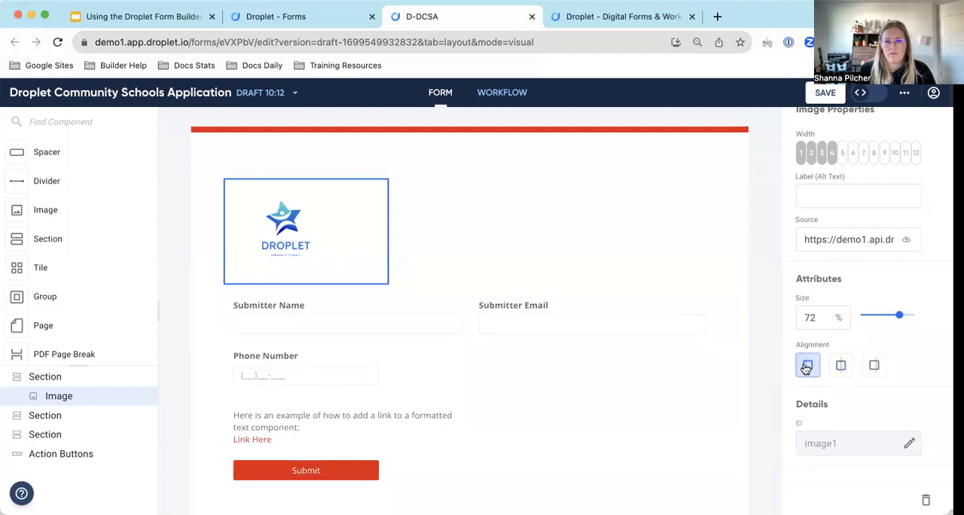
pyautogui.click(872, 367)
pyautogui.click(842, 366)
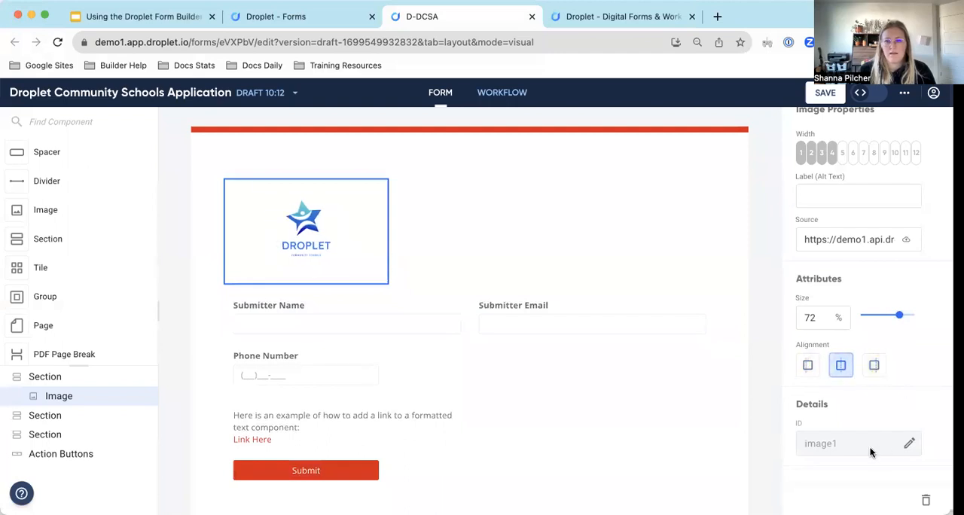
# Change the Phone Number field's ID to phoneNumber and save the draft.
pyautogui.click(326, 384)
pyautogui.scroll(-1, 401, 348)
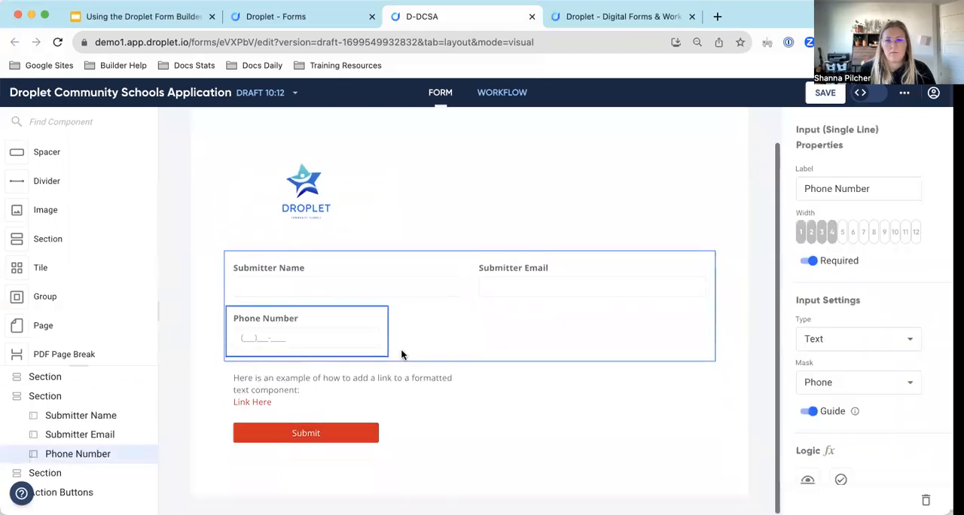
pyautogui.scroll(-5, 858, 248)
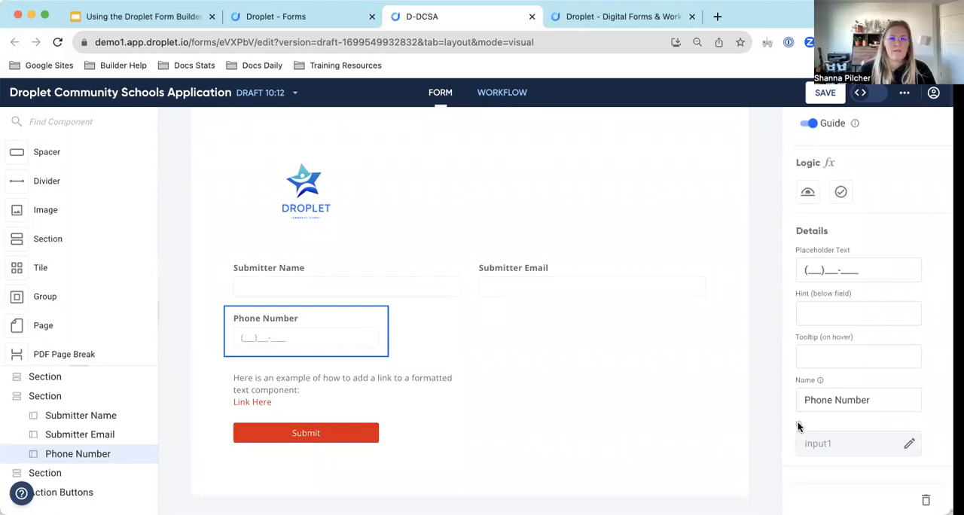
pyautogui.click(909, 444)
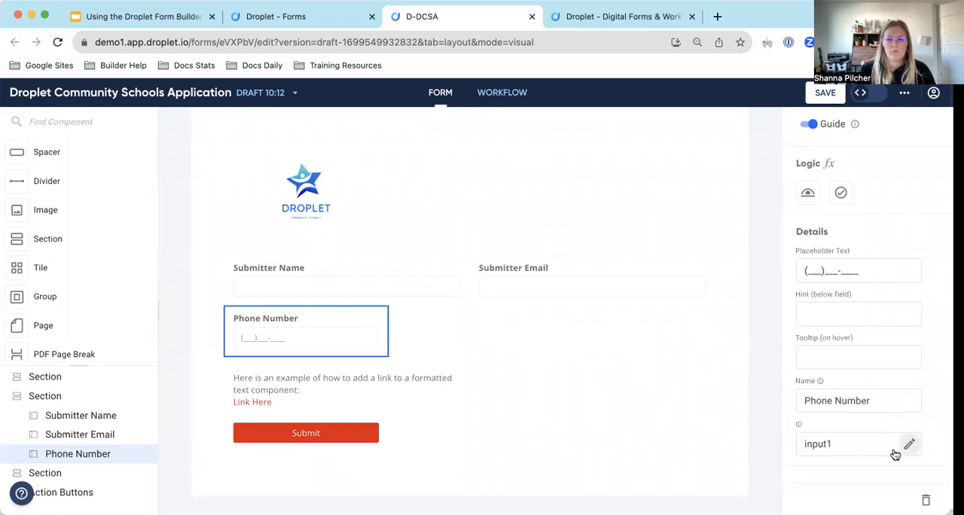
pyautogui.doubleClick(854, 443)
pyautogui.write('ph')
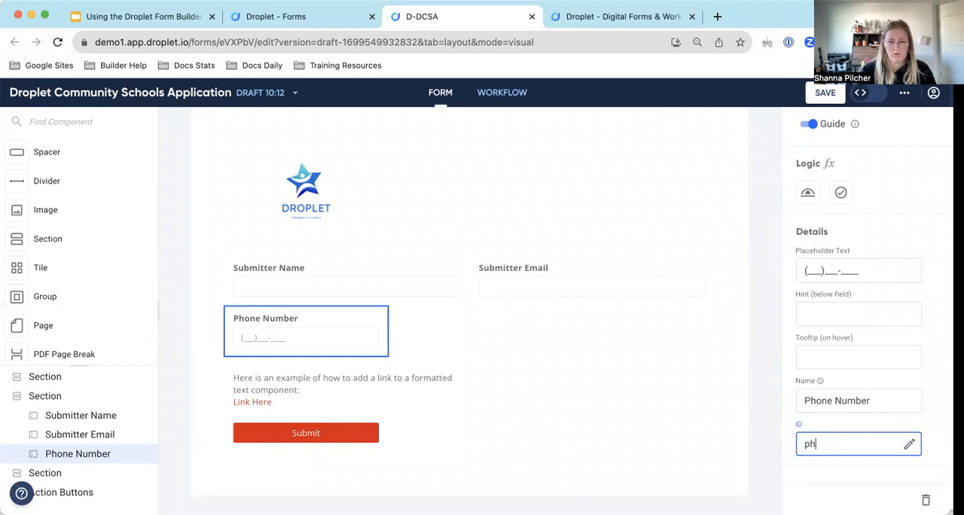
pyautogui.write('oneNumber')
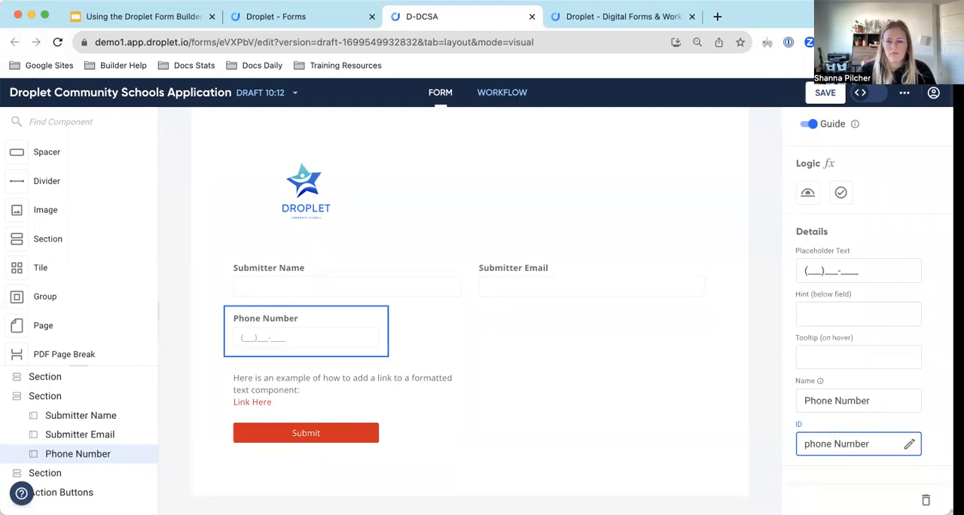
pyautogui.press('BackSpace')
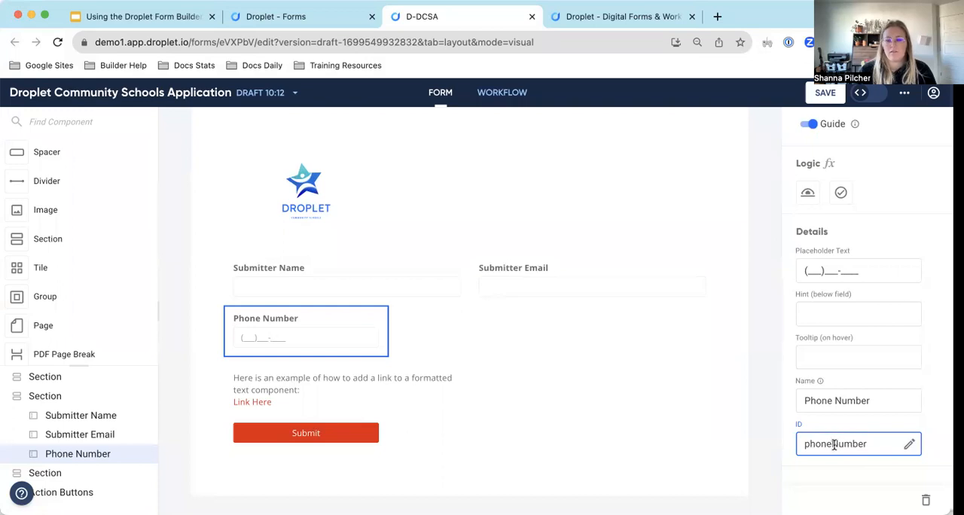
pyautogui.click(872, 420)
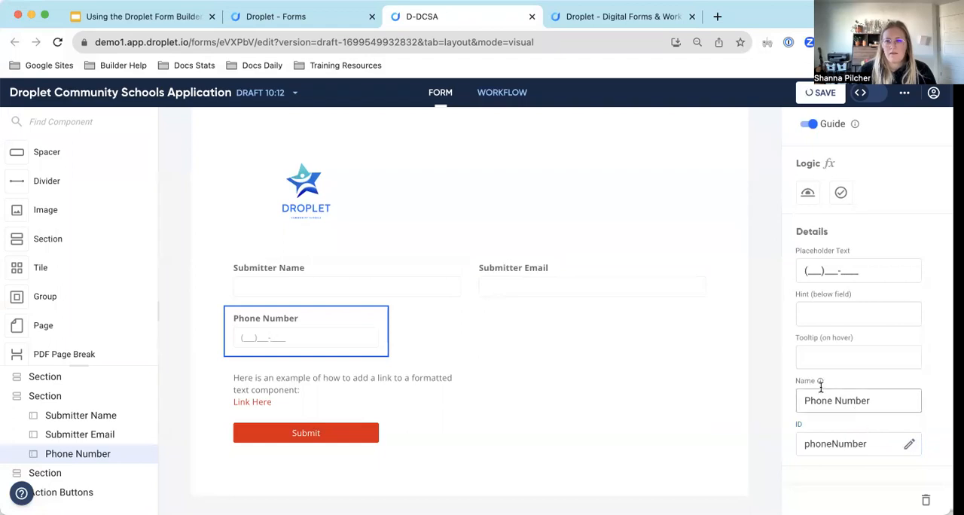
pyautogui.scroll(2, 865, 322)
pyautogui.scroll(3, 864, 322)
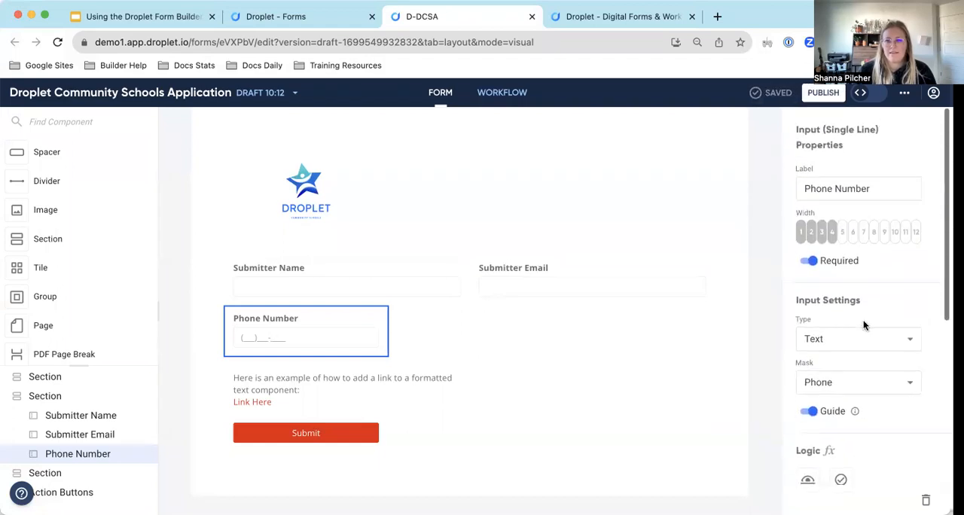
# Add a Formatted Text component beside the logo in the form's first section.
pyautogui.click(345, 203)
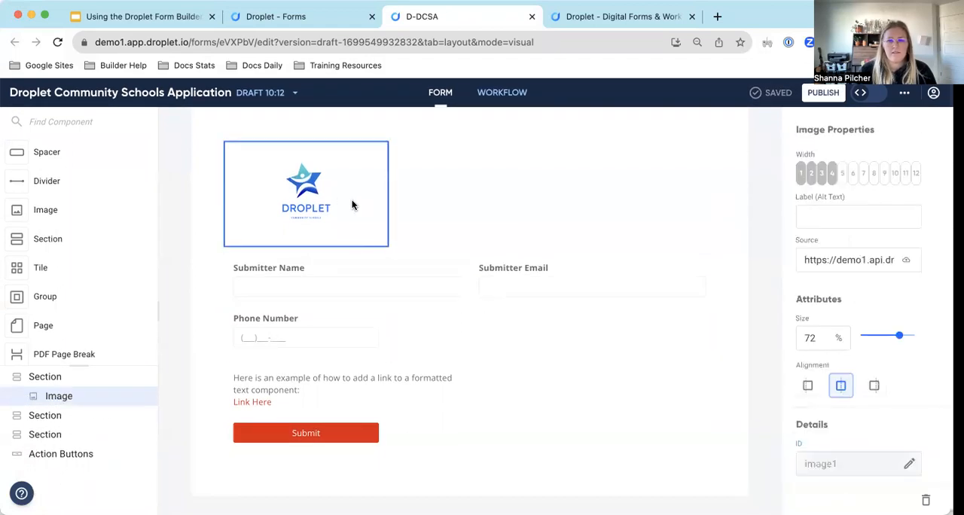
pyautogui.click(434, 207)
pyautogui.scroll(2, 72, 280)
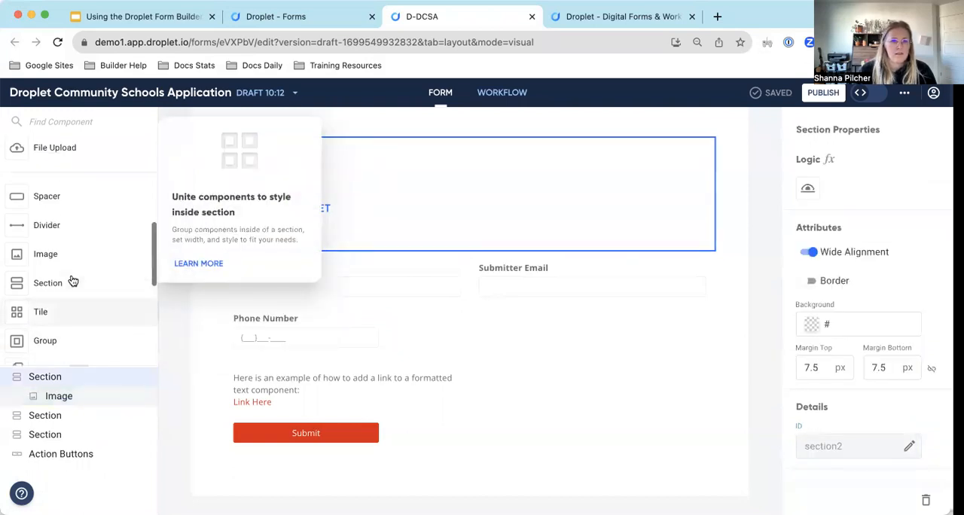
pyautogui.scroll(-3, 72, 280)
pyautogui.scroll(6, 72, 280)
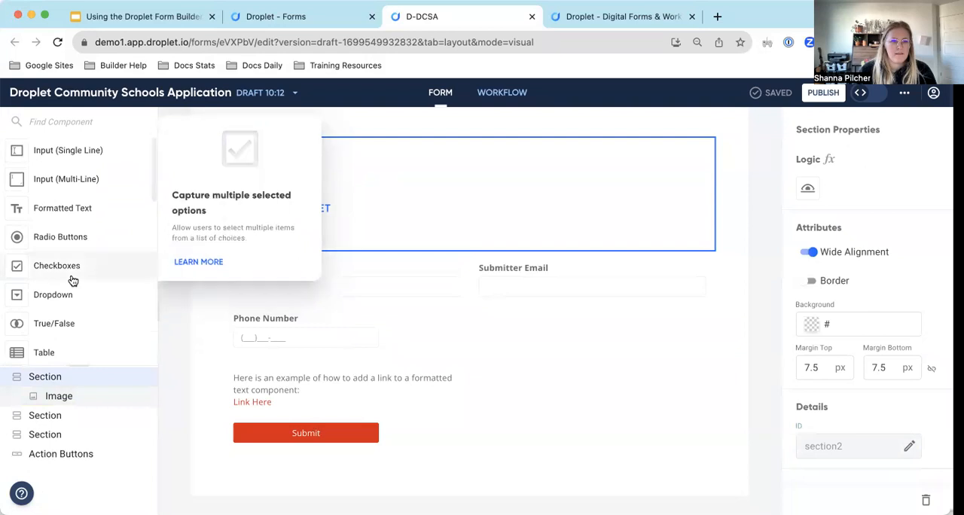
pyautogui.moveTo(65, 215); pyautogui.dragTo(473, 198)
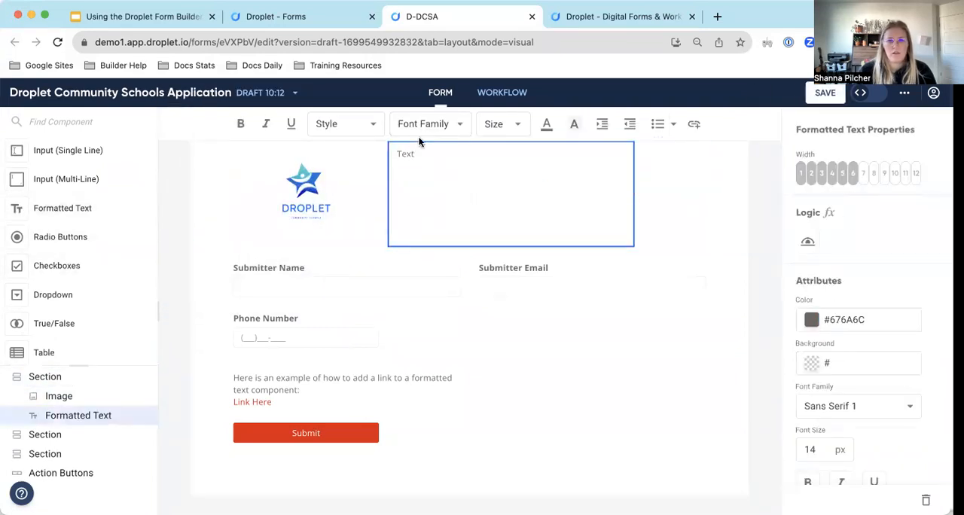
# Replace the placeholder text beside the logo with Droplet Community Schools and the school's two-line postal address.
pyautogui.doubleClick(405, 153)
pyautogui.write('Drop')
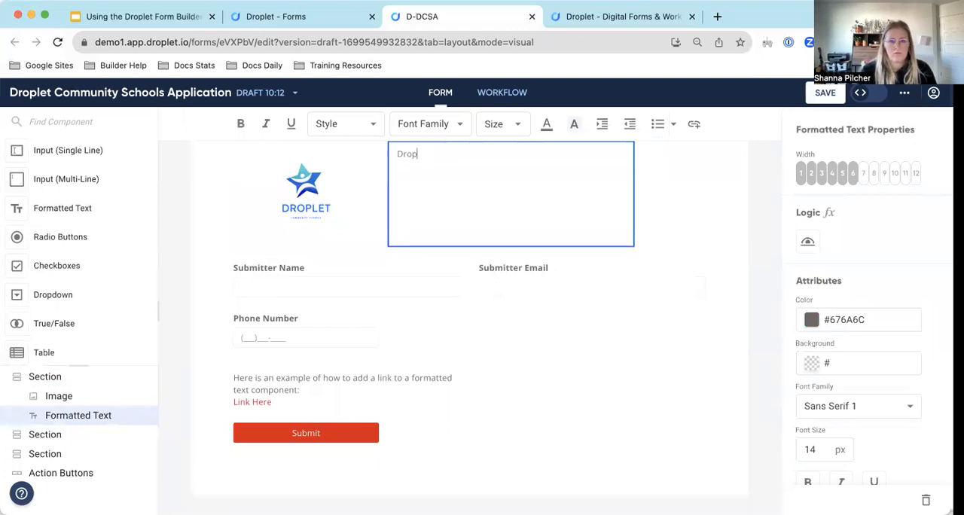
pyautogui.write('let Community Schoolsf')
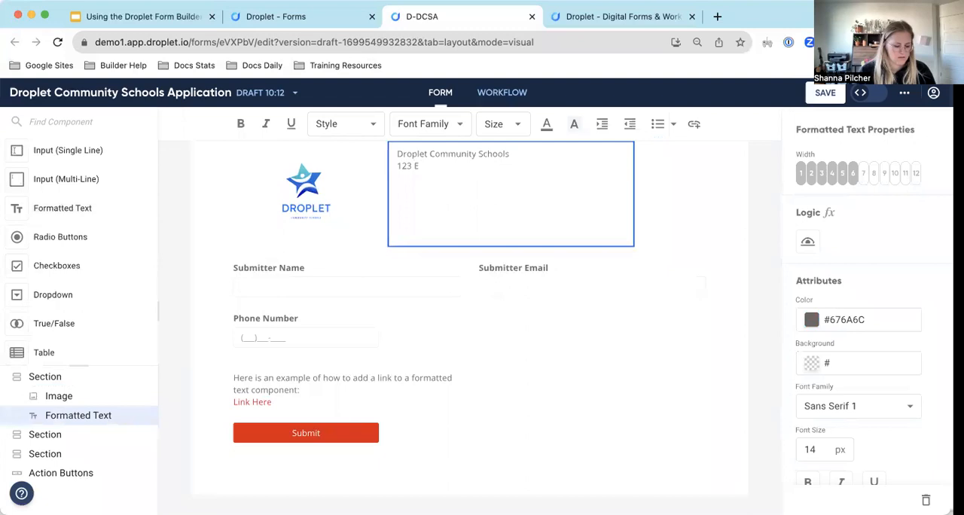
pyautogui.press('BackSpace')
pyautogui.press('BackSpace')
pyautogui.write('t Name')
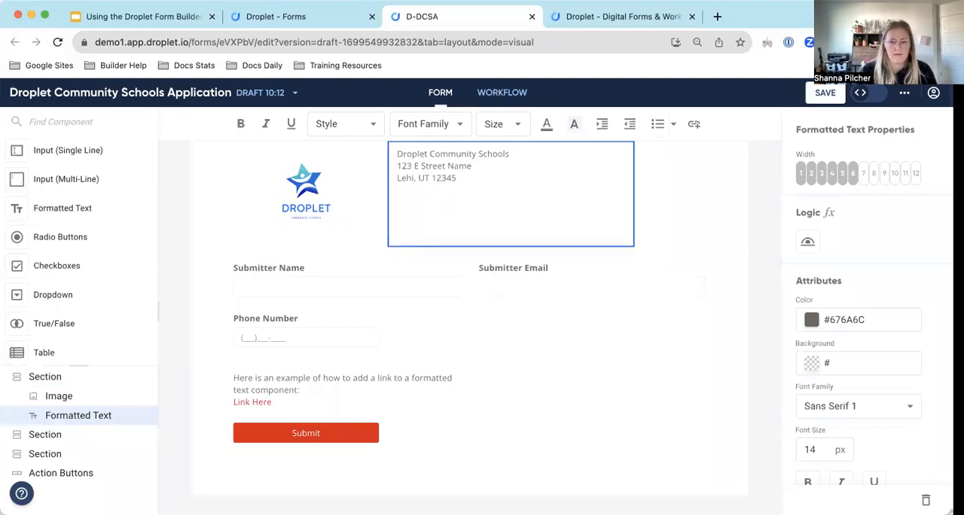
# Make the school name and address text bold and set its font size to 18.
pyautogui.click(475, 185)
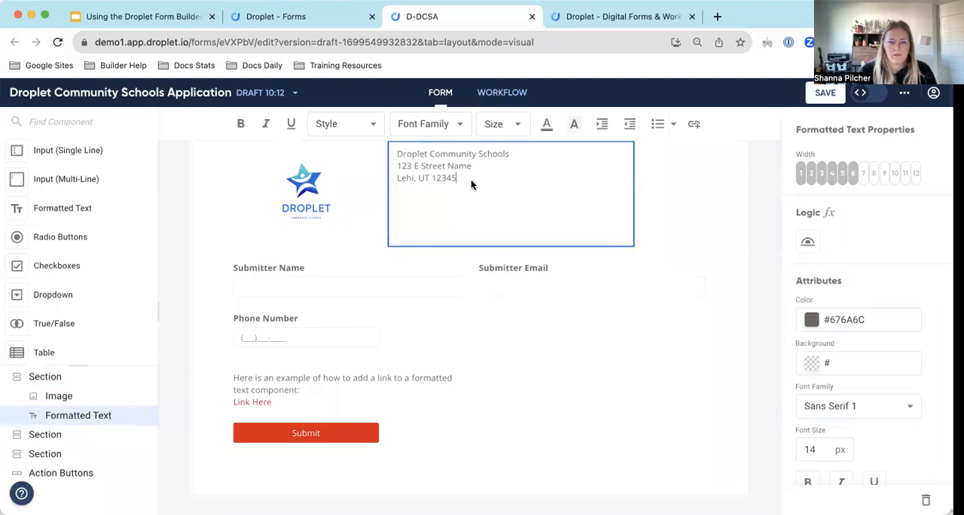
pyautogui.moveTo(457, 178); pyautogui.dragTo(391, 152)
pyautogui.click(241, 124)
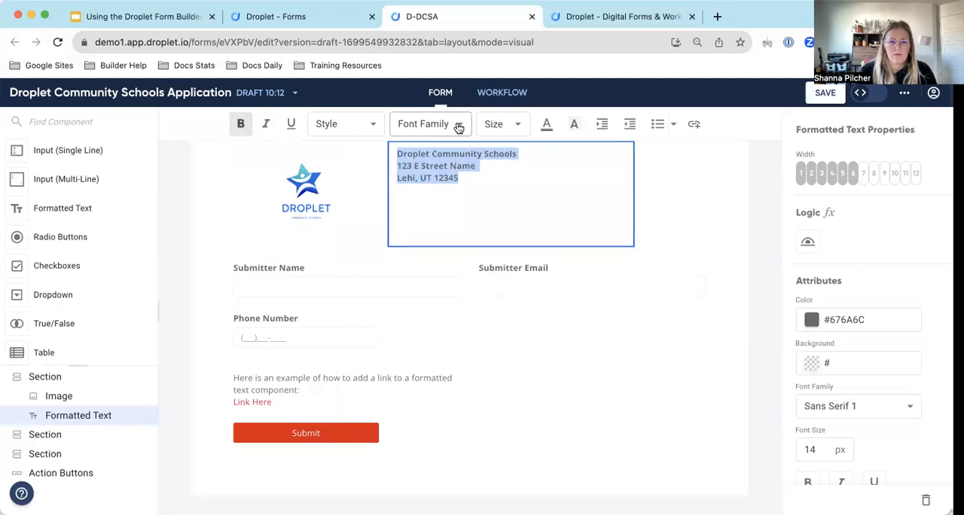
pyautogui.click(454, 125)
pyautogui.click(450, 128)
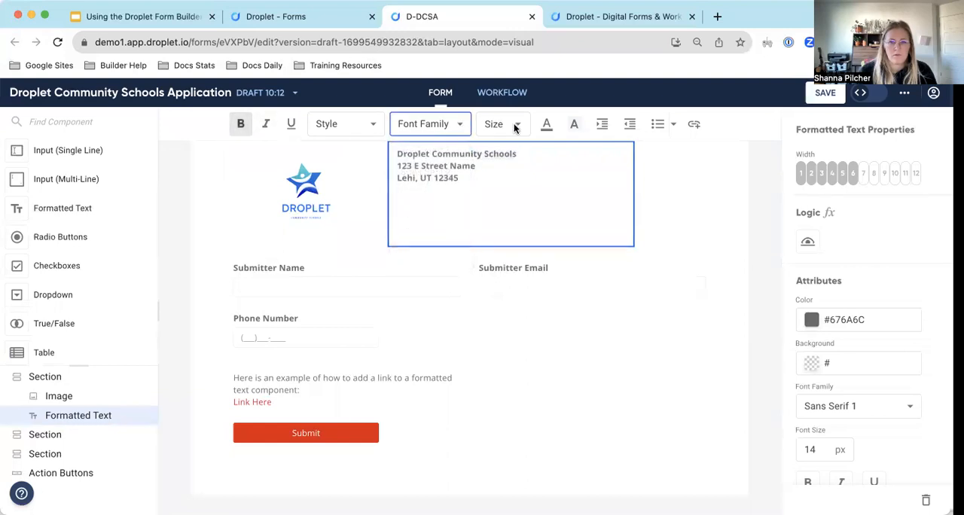
pyautogui.click(517, 126)
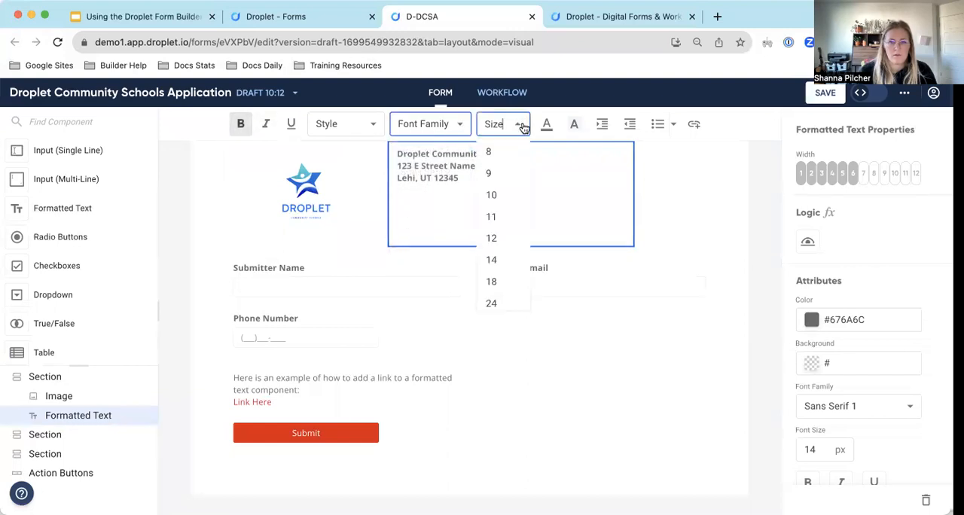
pyautogui.click(499, 280)
# Try to apply font size 18 again to the school name and address text.
pyautogui.click(467, 175)
pyautogui.tripleClick(468, 169)
pyautogui.click(460, 177)
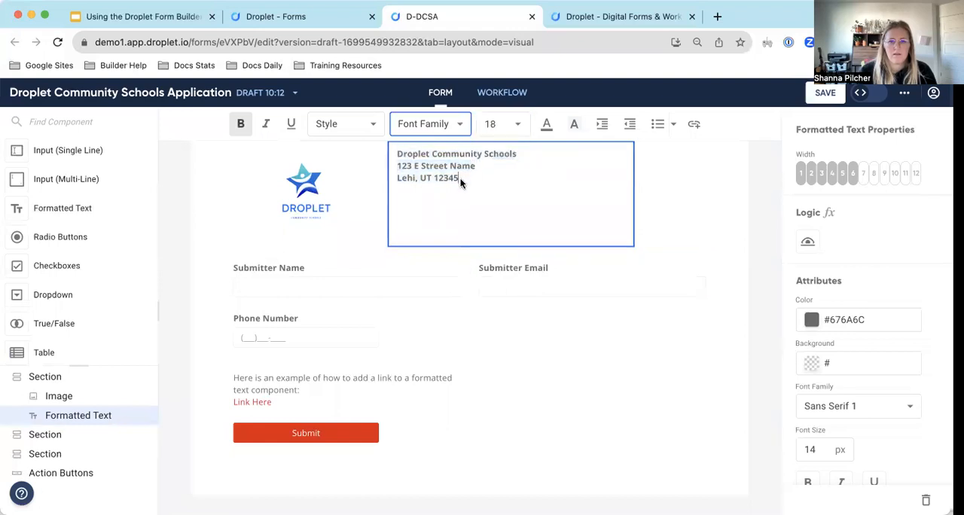
pyautogui.moveTo(459, 177); pyautogui.dragTo(385, 143)
pyautogui.click(505, 129)
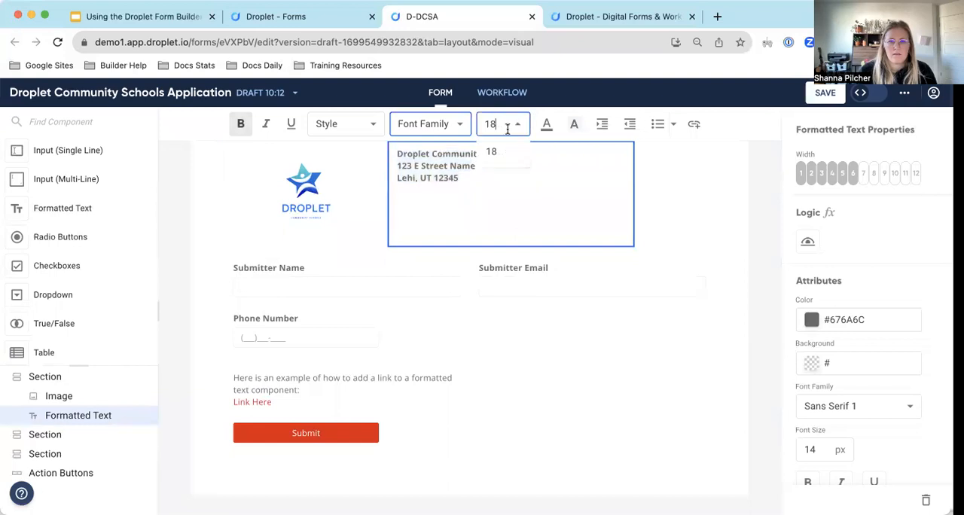
pyautogui.click(503, 152)
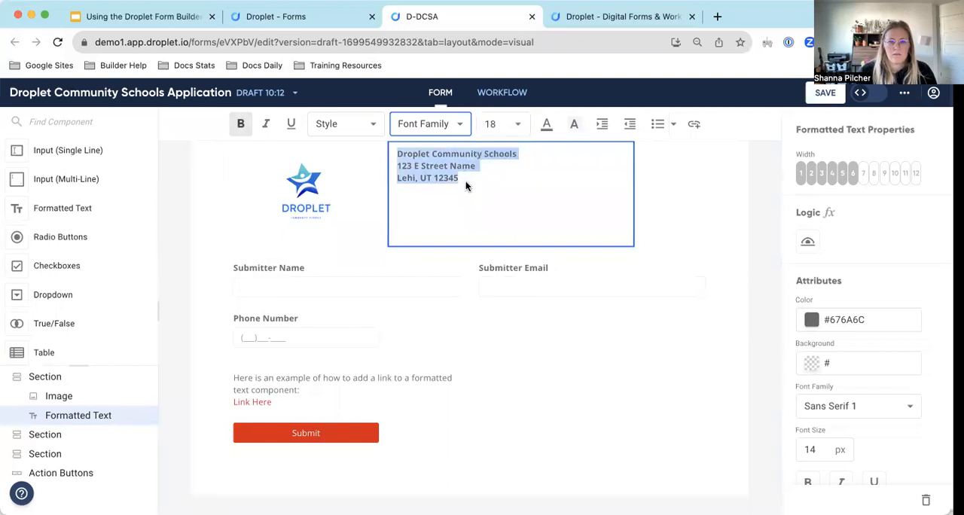
pyautogui.click(706, 214)
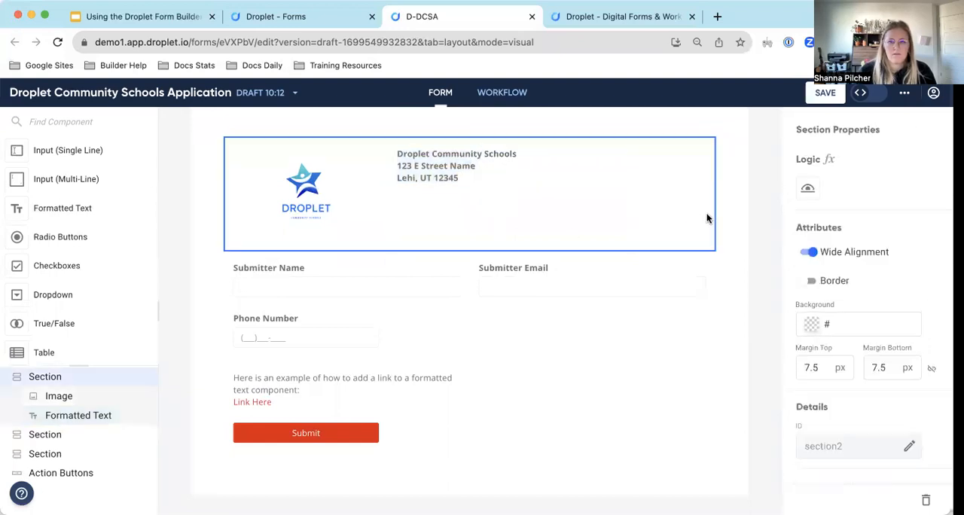
pyautogui.click(463, 177)
pyautogui.click(512, 130)
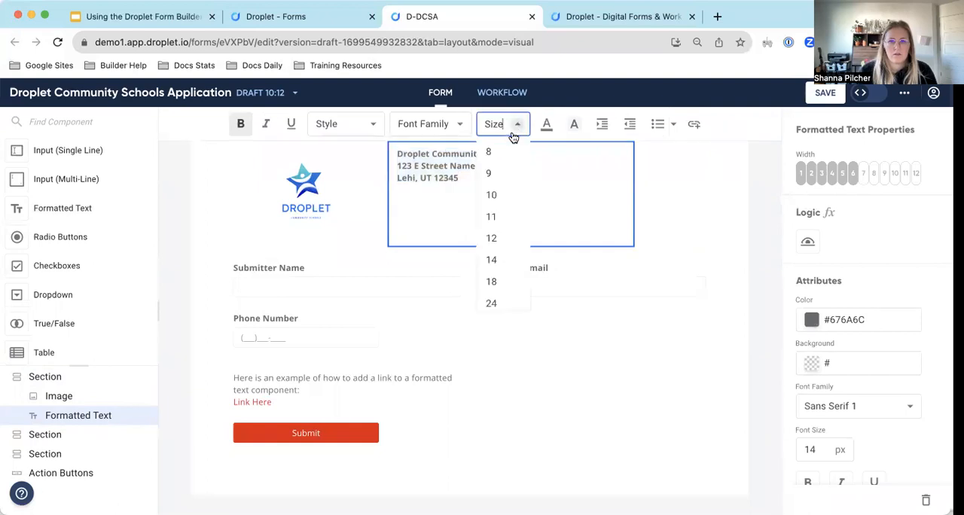
pyautogui.click(494, 280)
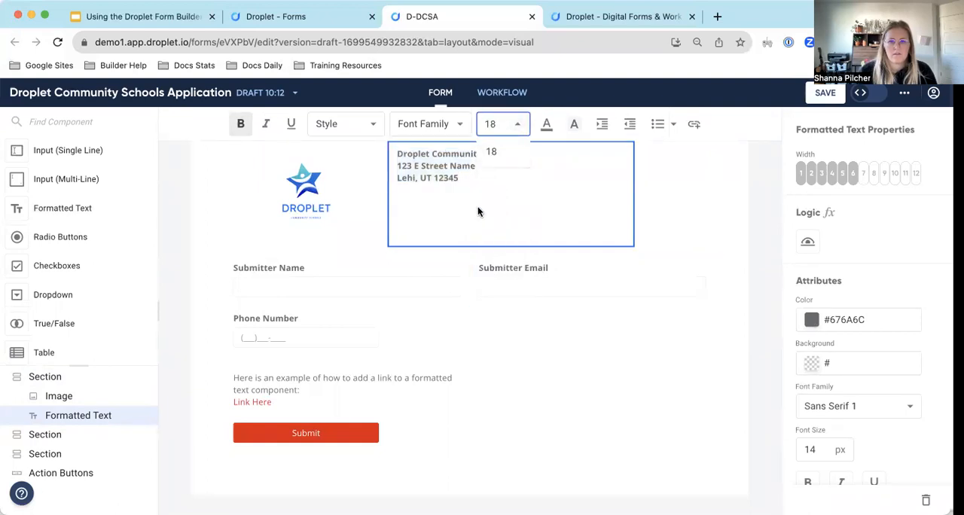
# Try the Header 1 and Header 2 styles on the whole school name and address, returning to Header 1.
pyautogui.tripleClick(456, 173)
pyautogui.click(343, 126)
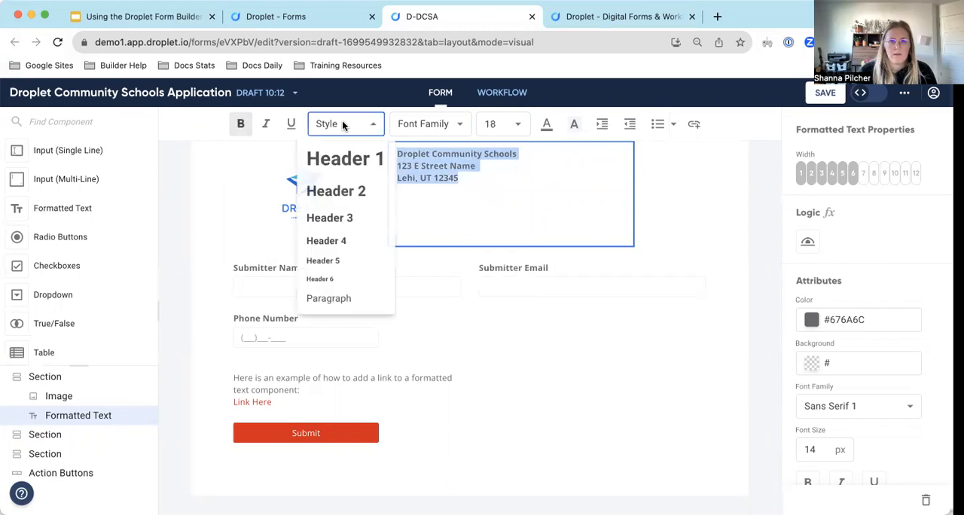
pyautogui.click(346, 160)
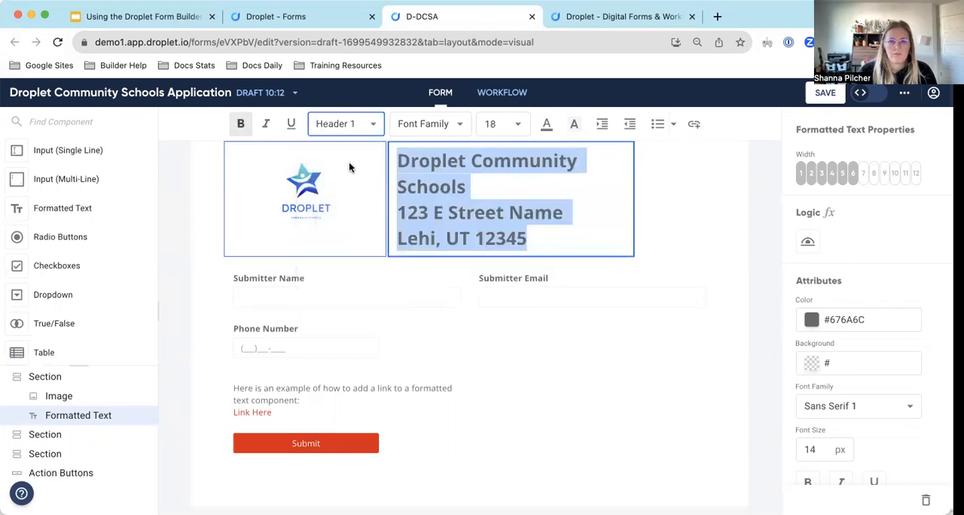
pyautogui.click(360, 124)
pyautogui.click(335, 189)
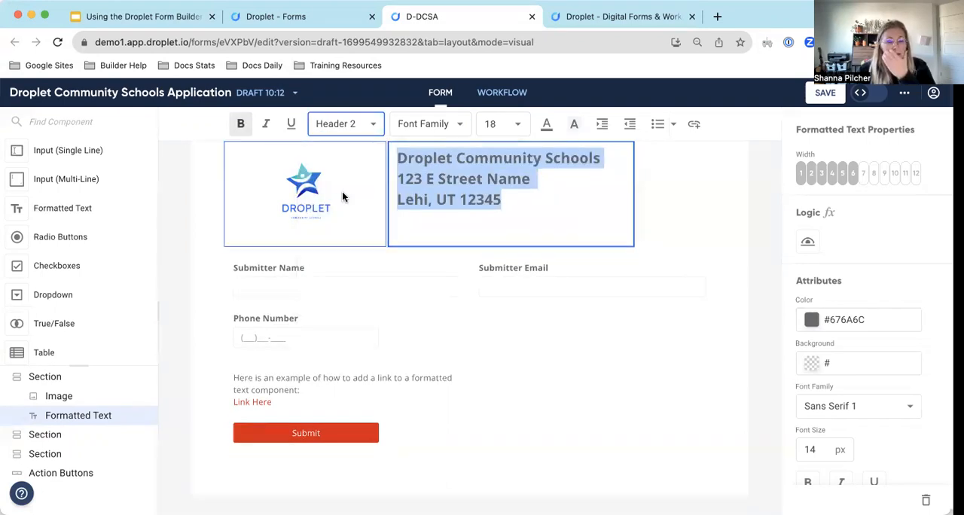
pyautogui.click(364, 126)
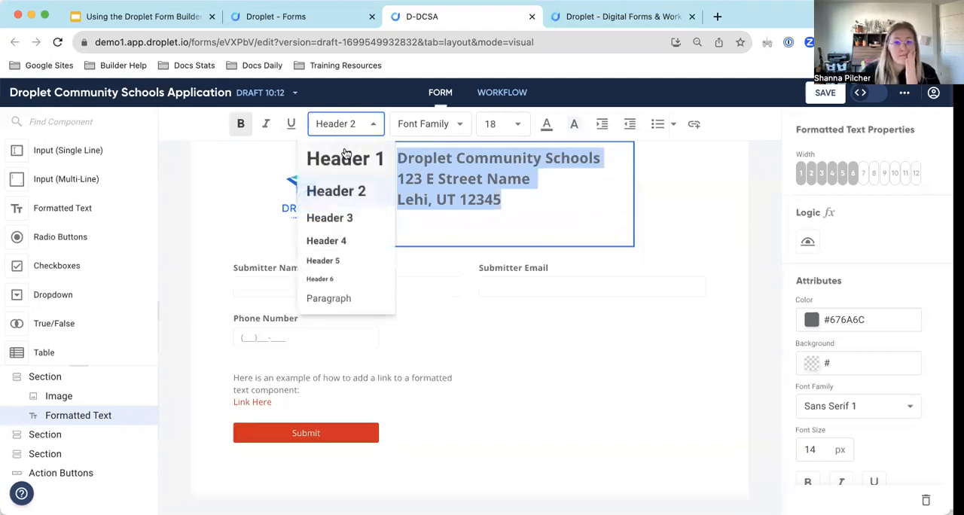
pyautogui.click(345, 158)
# Apply the Header 4 style to the two address lines below the school name.
pyautogui.click(571, 198)
pyautogui.moveTo(549, 236); pyautogui.dragTo(393, 208)
pyautogui.click(347, 127)
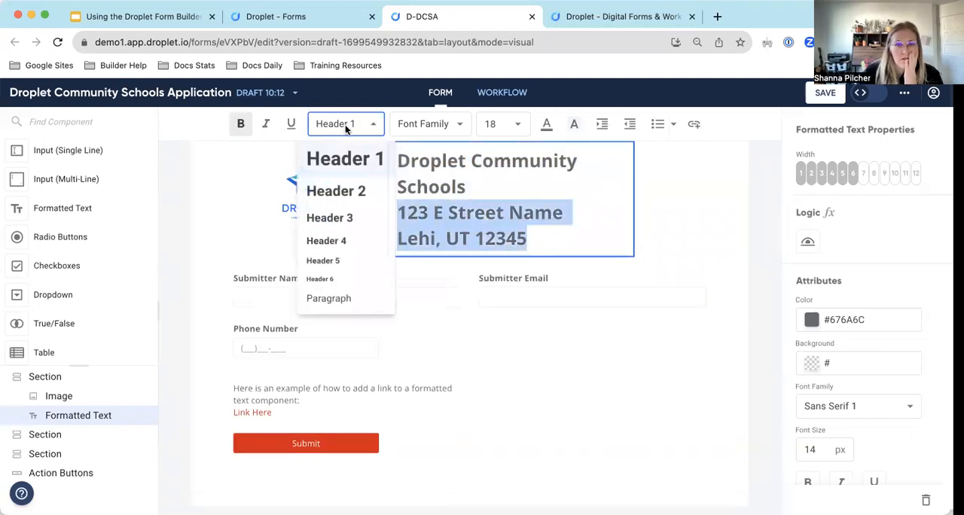
pyautogui.click(341, 240)
pyautogui.click(504, 181)
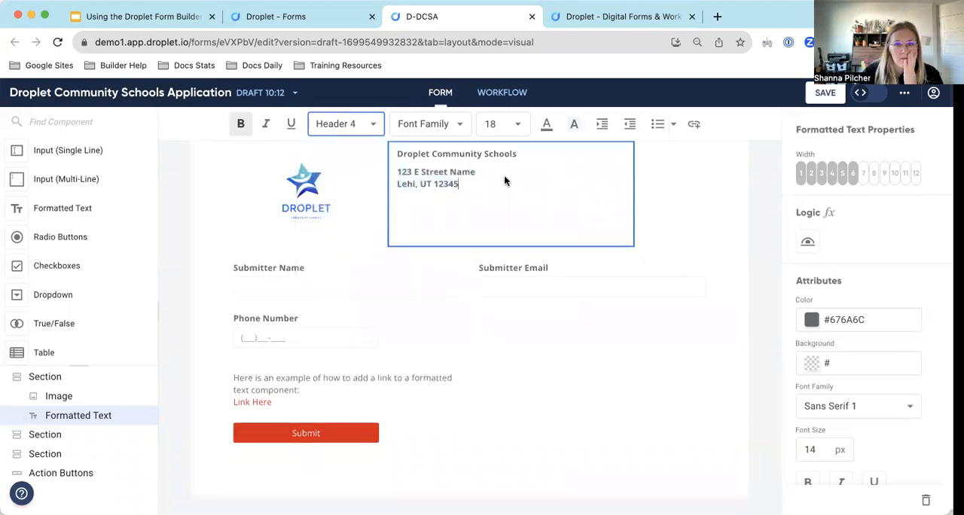
# Apply the Header 1 style to the school name only, keeping the address directly beneath it.
pyautogui.moveTo(517, 154); pyautogui.dragTo(399, 152)
pyautogui.click(373, 127)
pyautogui.click(345, 156)
pyautogui.click(570, 194)
pyautogui.click(465, 212)
pyautogui.press('BackSpace')
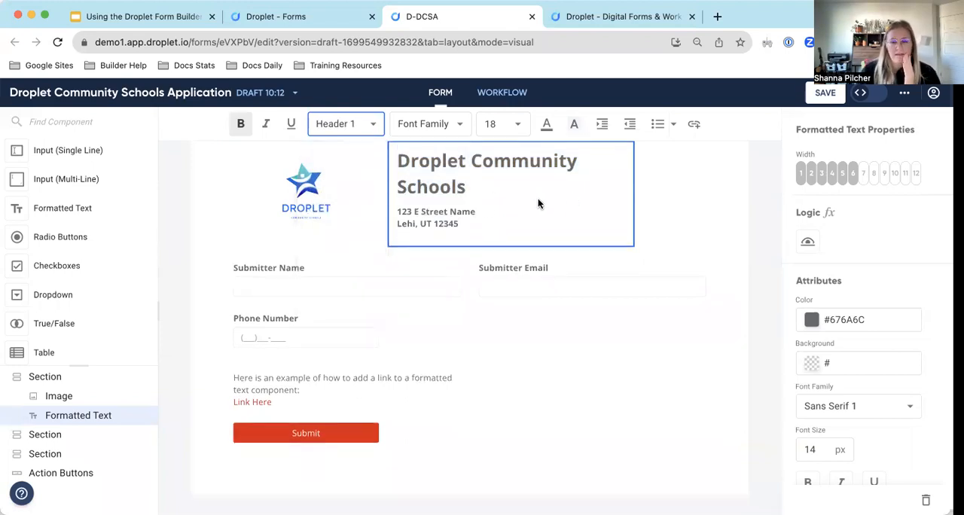
# Centre-align the school name and address within the Formatted Text component.
pyautogui.moveTo(474, 228); pyautogui.dragTo(396, 155)
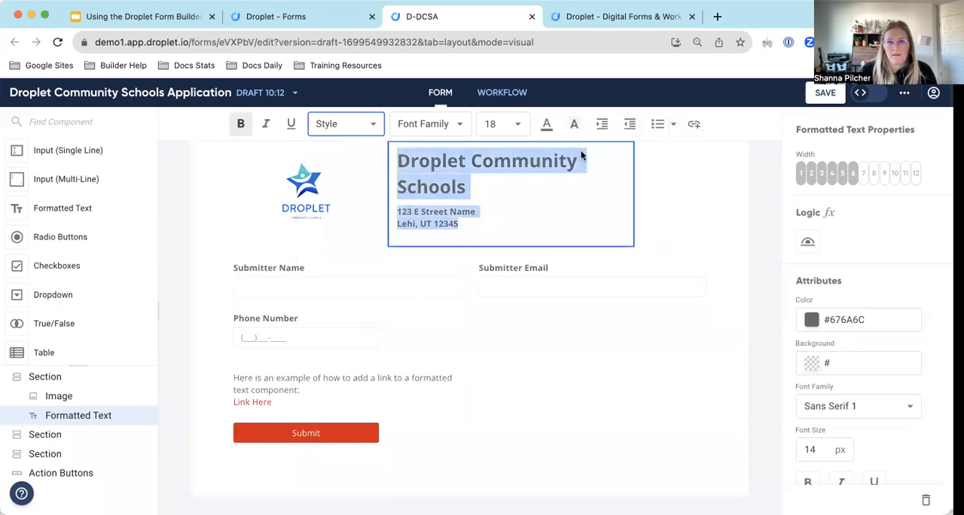
pyautogui.click(672, 124)
pyautogui.click(672, 124)
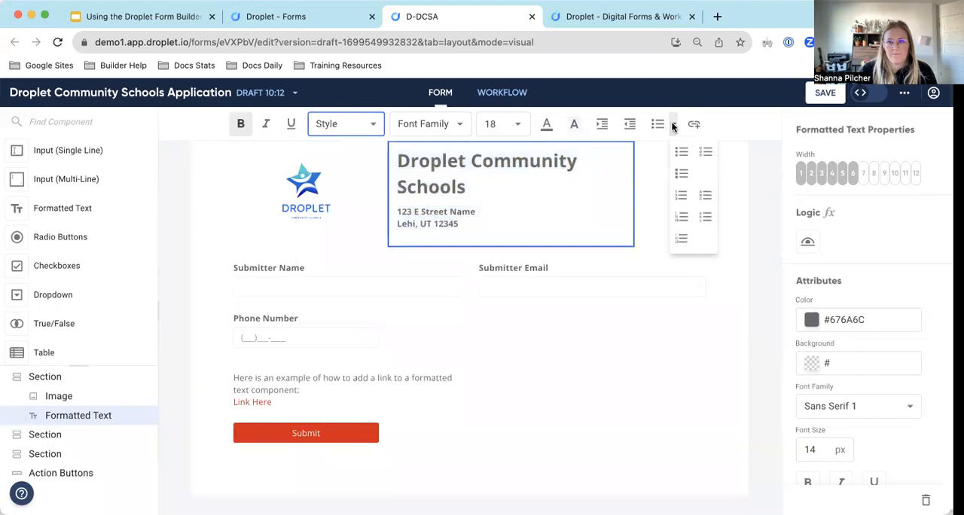
pyautogui.scroll(-3, 907, 443)
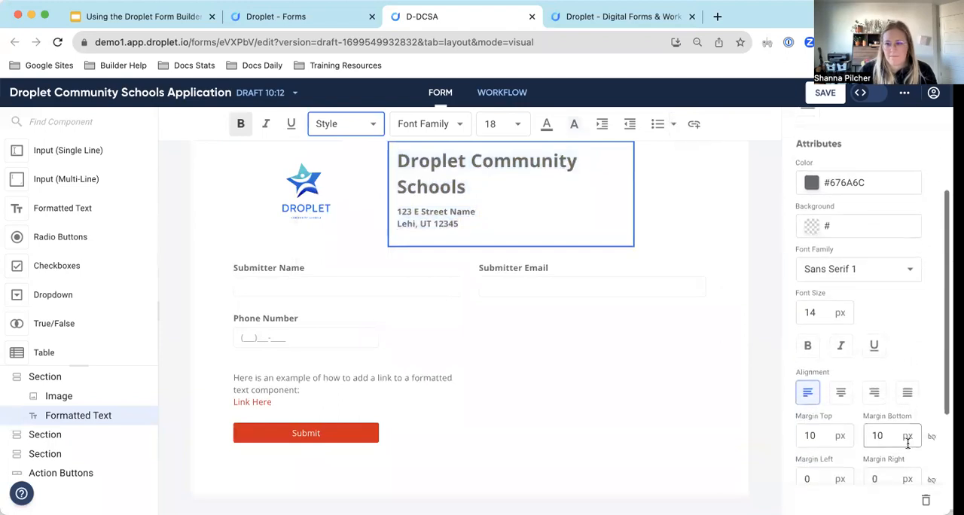
pyautogui.click(842, 395)
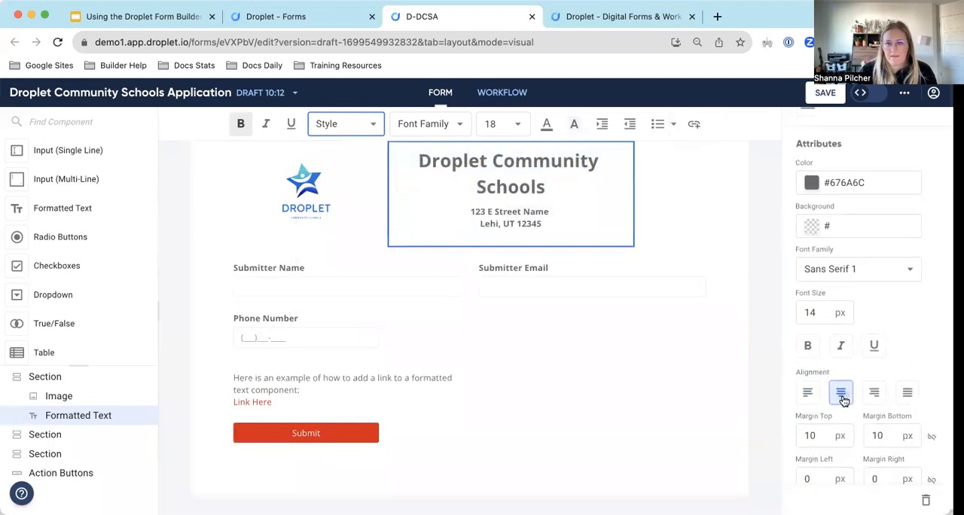
# Try a width of 12 columns for the school text, then set it to 8 columns to sit beside the logo.
pyautogui.click(655, 216)
pyautogui.click(592, 206)
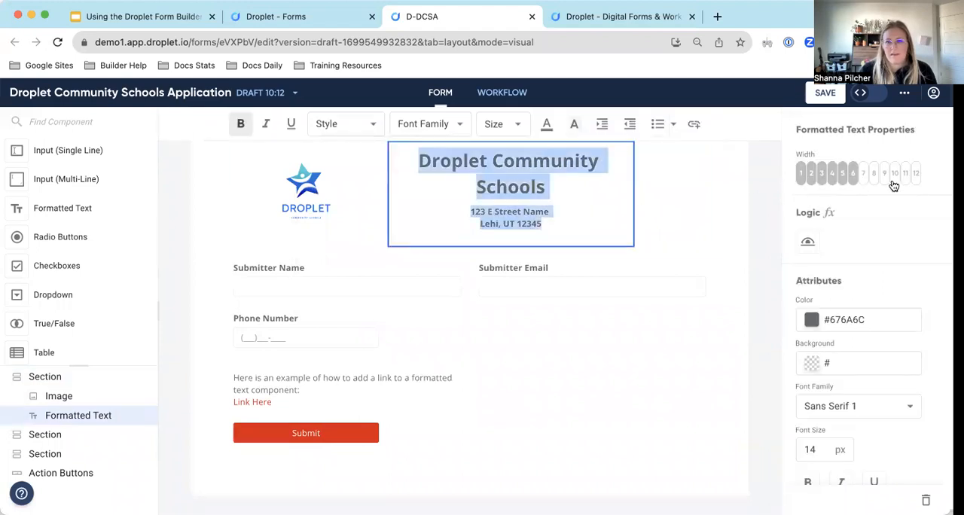
pyautogui.click(916, 175)
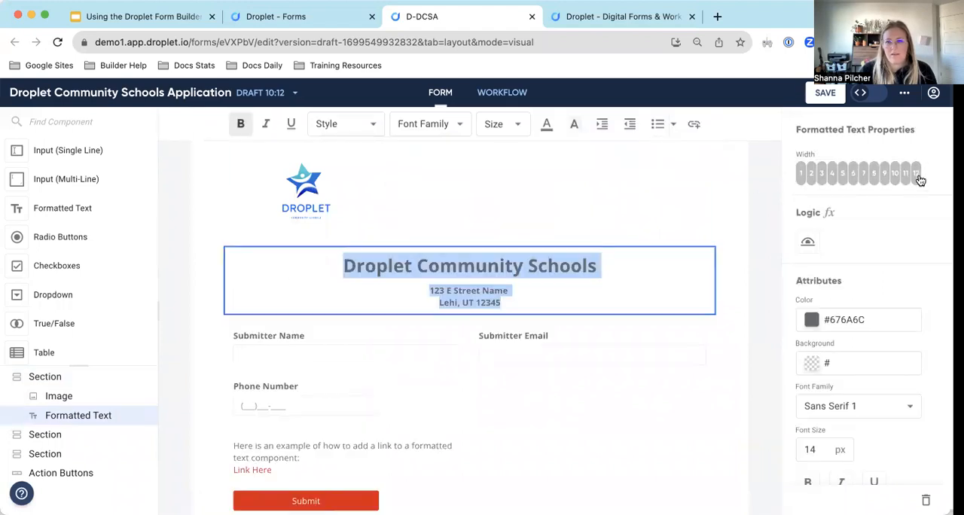
pyautogui.click(873, 175)
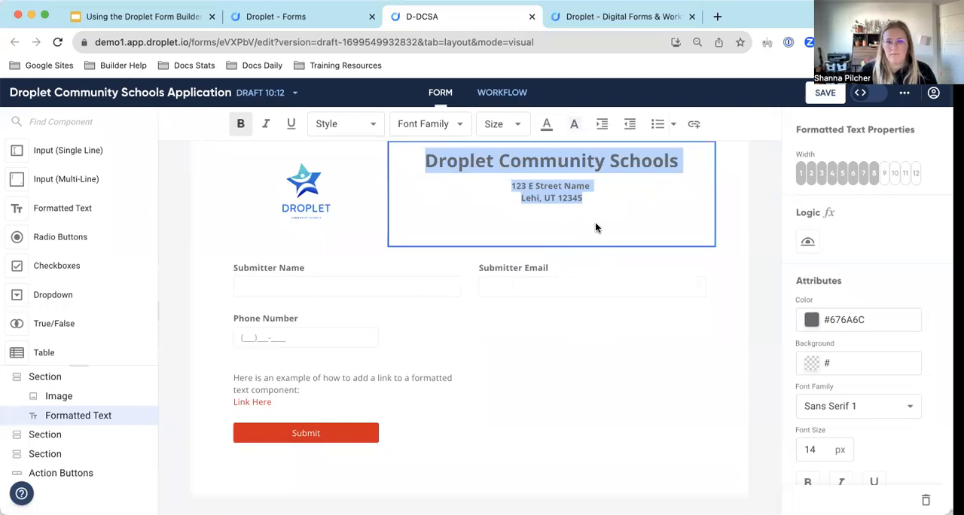
pyautogui.click(430, 176)
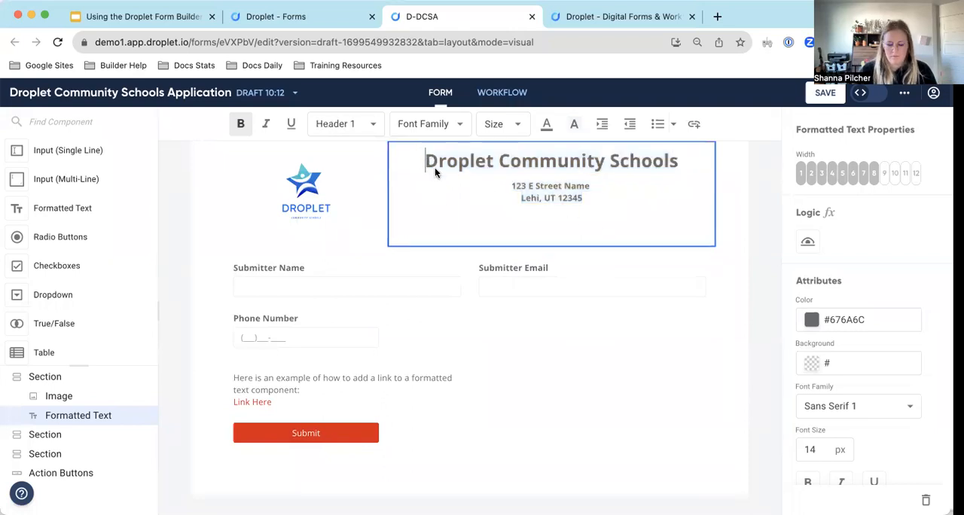
pyautogui.click(734, 194)
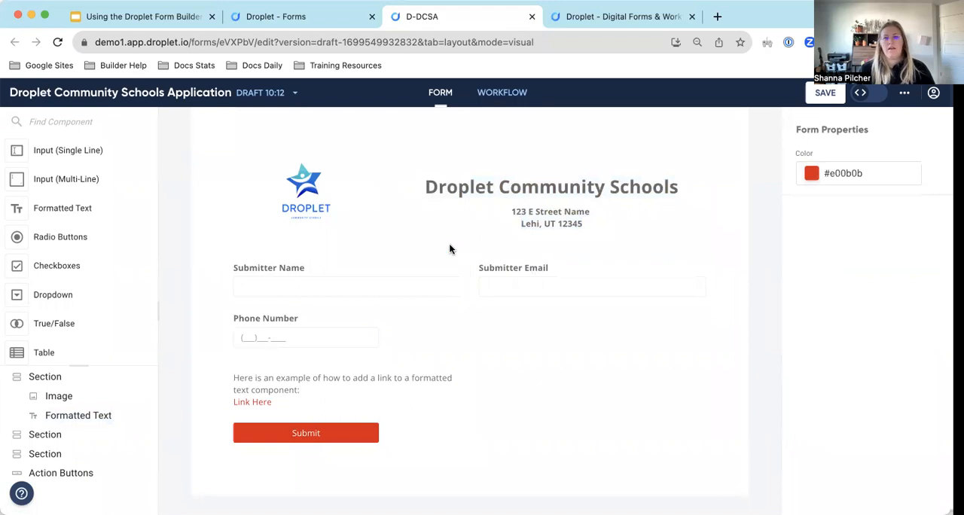
# Insert a divider between the header section and the Submitter Name section and colour it blue, #2882be.
pyautogui.scroll(-2, 45, 269)
pyautogui.scroll(-5, 47, 269)
pyautogui.moveTo(48, 179); pyautogui.dragTo(482, 250)
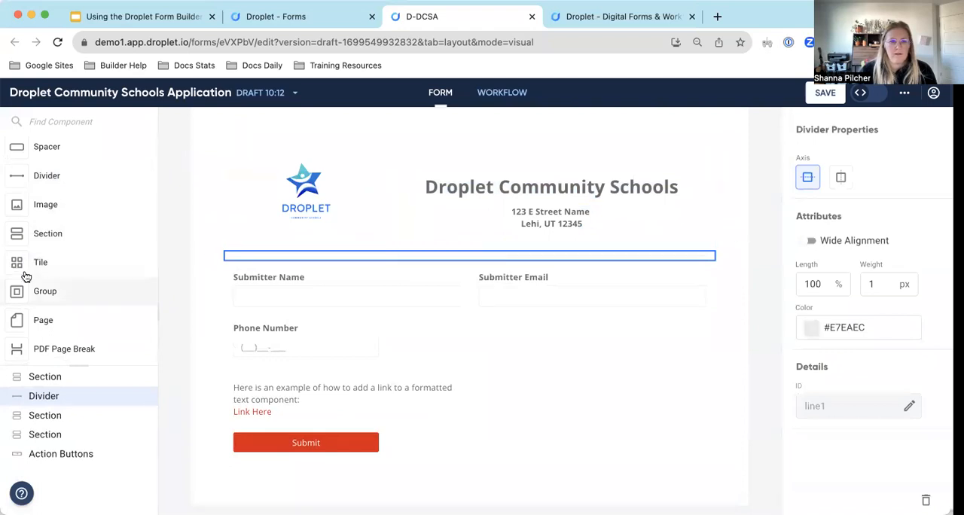
pyautogui.click(821, 326)
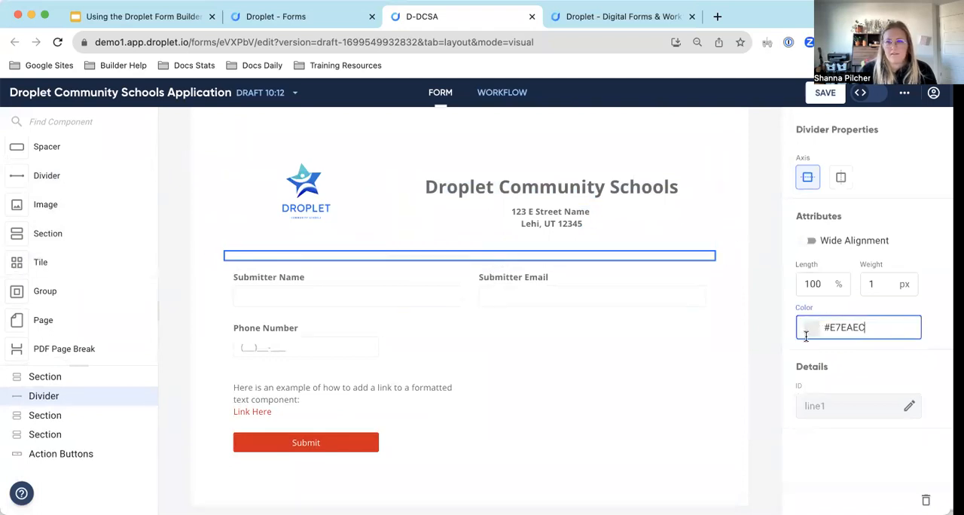
pyautogui.click(808, 331)
pyautogui.click(886, 377)
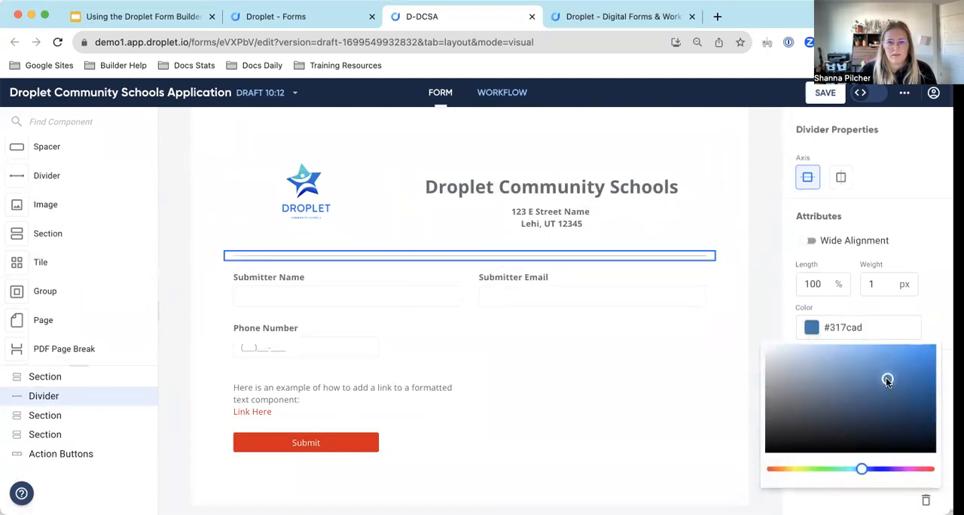
pyautogui.moveTo(886, 377); pyautogui.dragTo(900, 373)
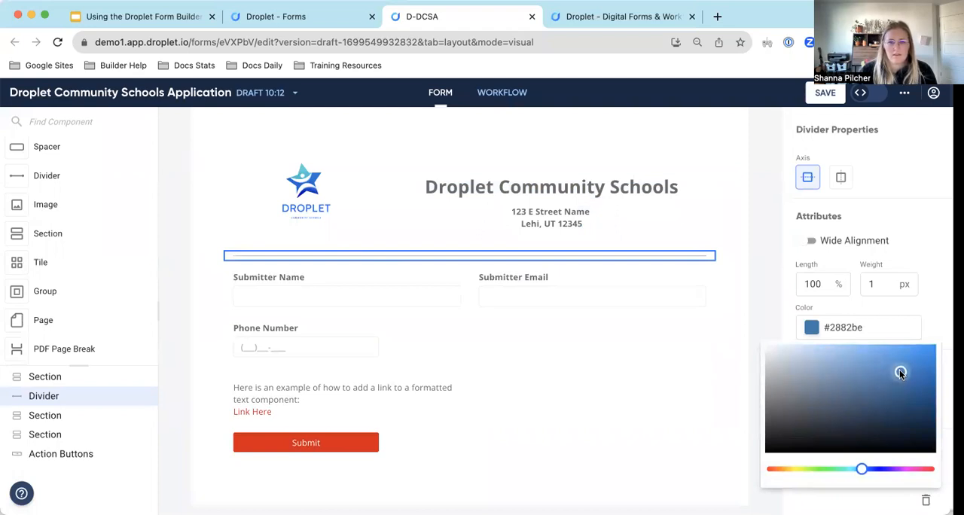
# Set the divider's weight to 3 px and turn on its Wide Alignment.
pyautogui.click(881, 283)
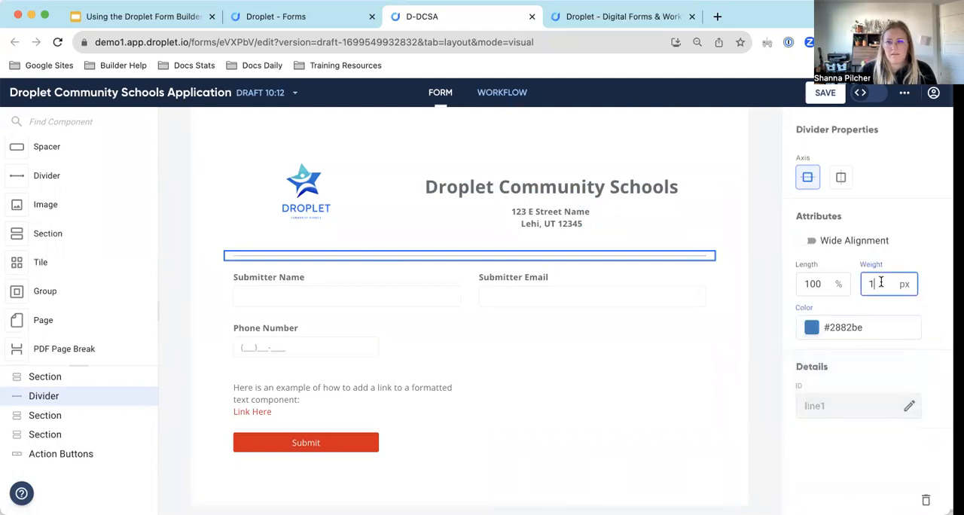
pyautogui.press('BackSpace')
pyautogui.write('2')
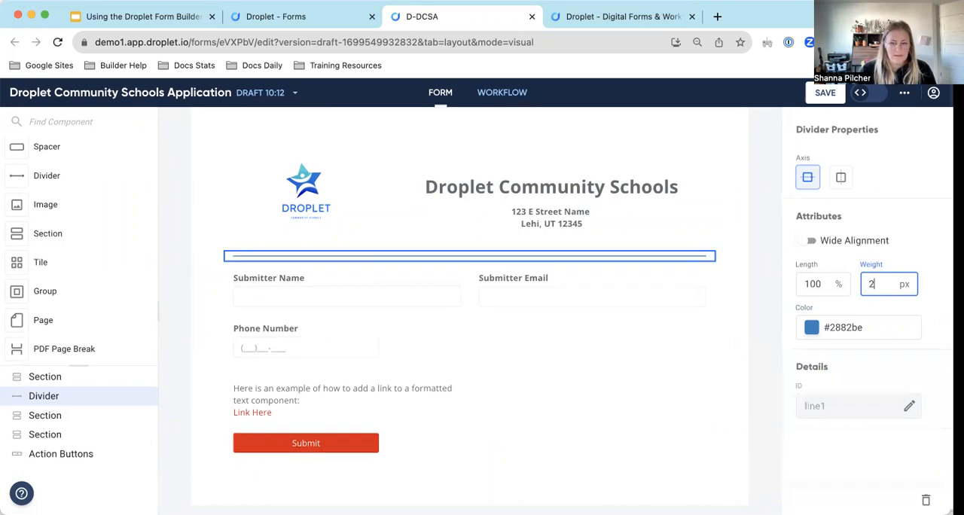
pyautogui.press('BackSpace')
pyautogui.write('3')
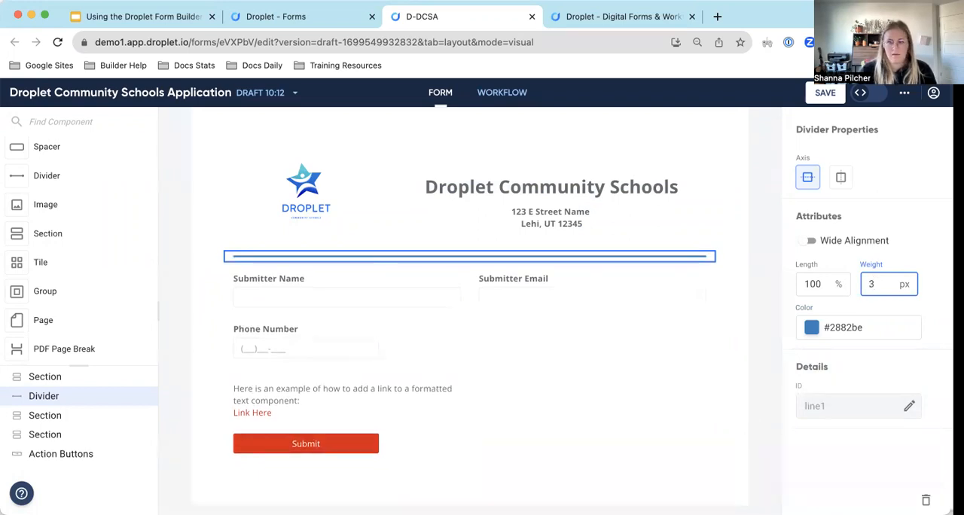
pyautogui.click(810, 240)
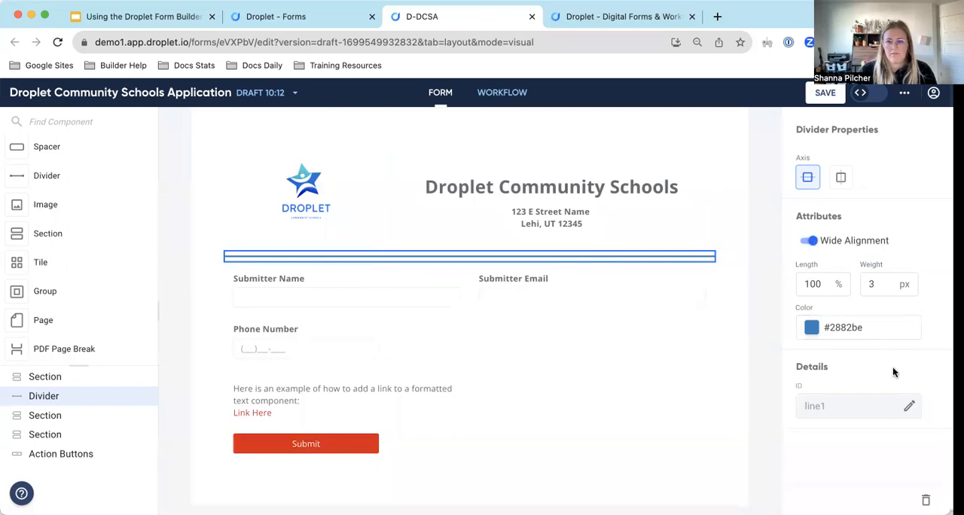
pyautogui.click(701, 311)
pyautogui.click(705, 344)
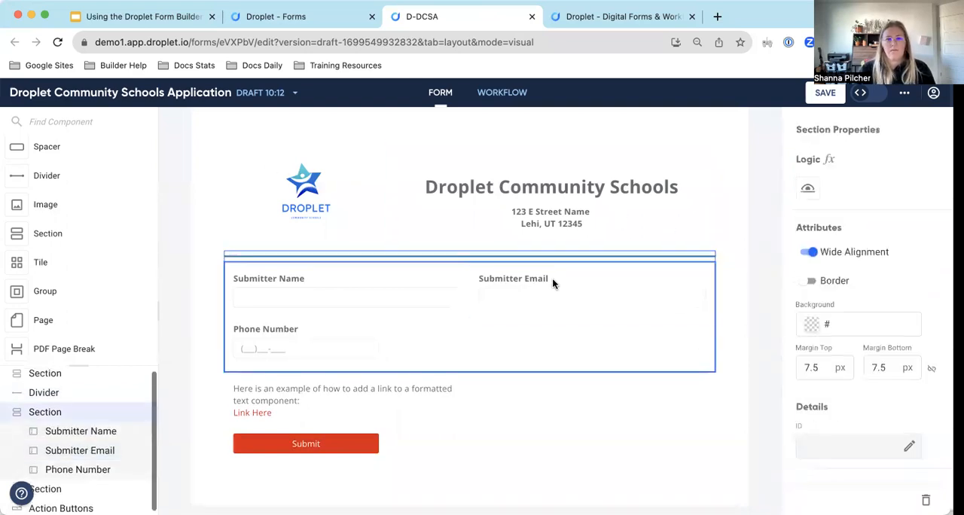
# Turn on the border of the section holding Submitter Name, Submitter Email and Phone Number.
pyautogui.scroll(-1, 550, 281)
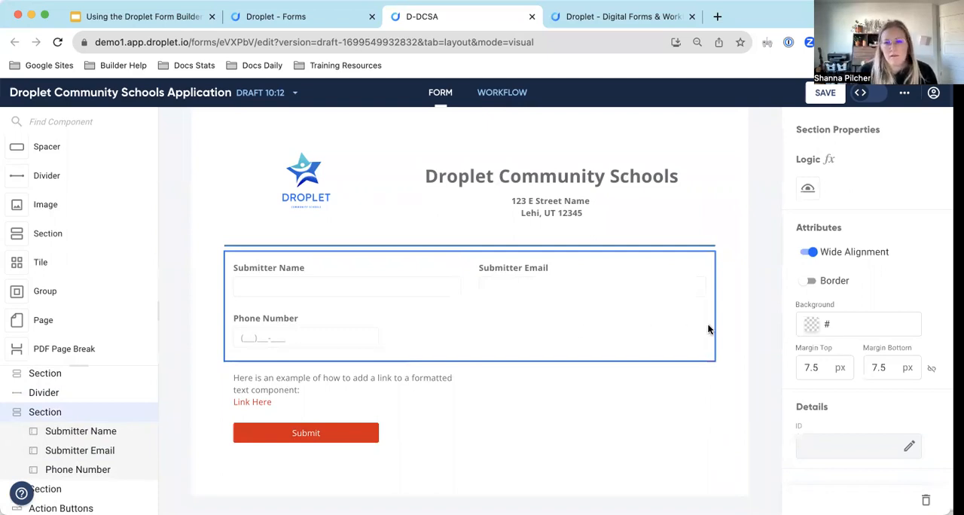
pyautogui.click(809, 280)
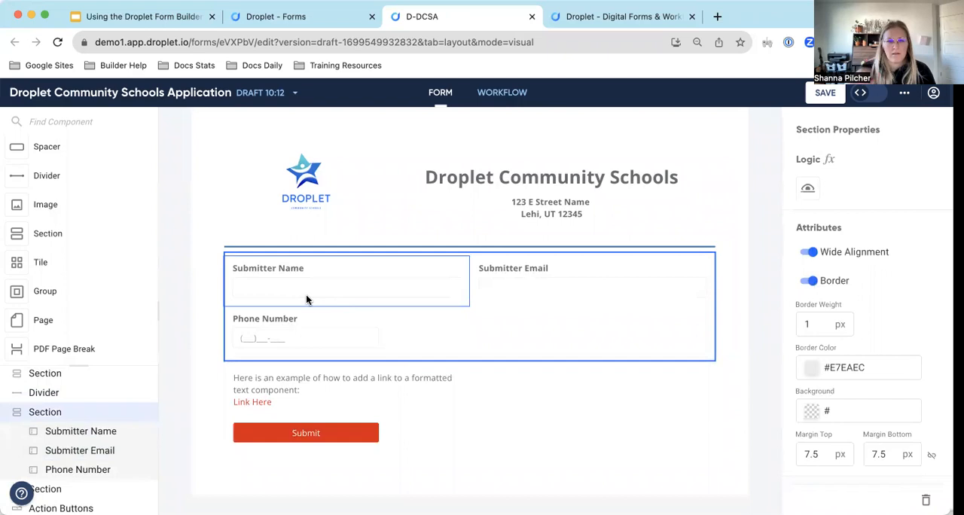
pyautogui.click(614, 364)
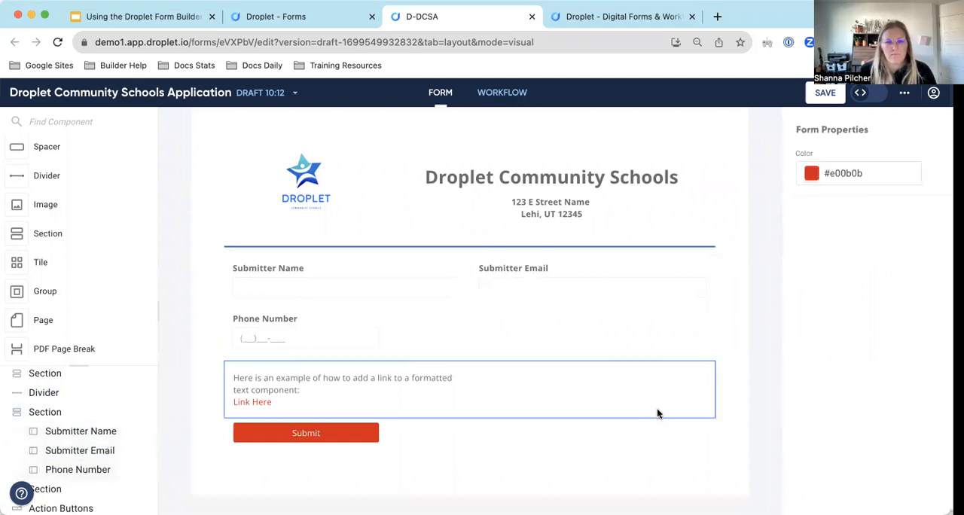
pyautogui.click(484, 331)
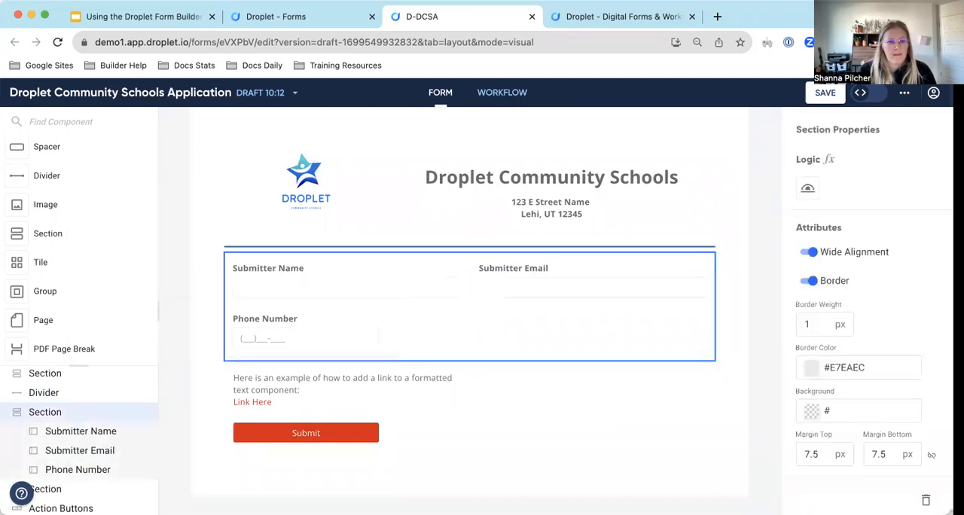
# Add a Radio Buttons component beside the Phone Number input in the submitter section.
pyautogui.scroll(-3, 78, 216)
pyautogui.scroll(5, 77, 216)
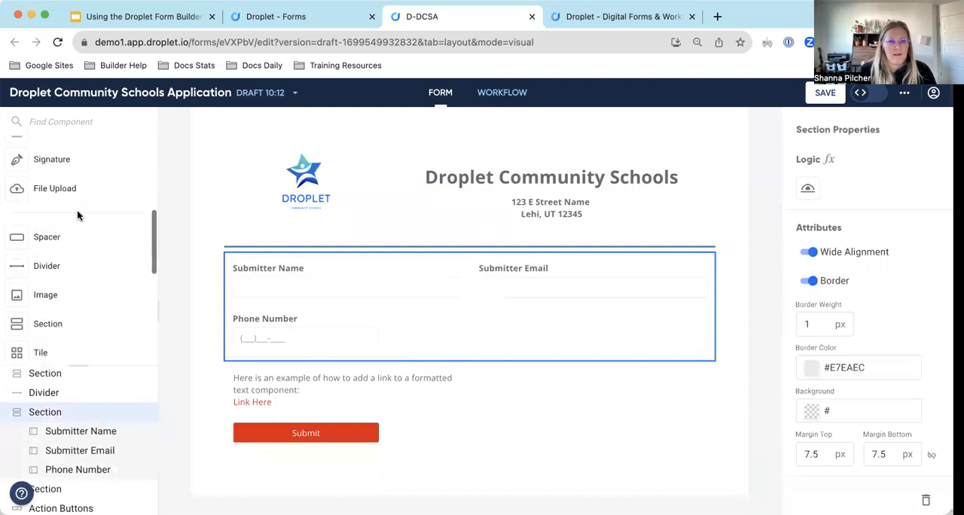
pyautogui.scroll(3, 77, 216)
pyautogui.scroll(3, 78, 217)
pyautogui.scroll(-2, 78, 217)
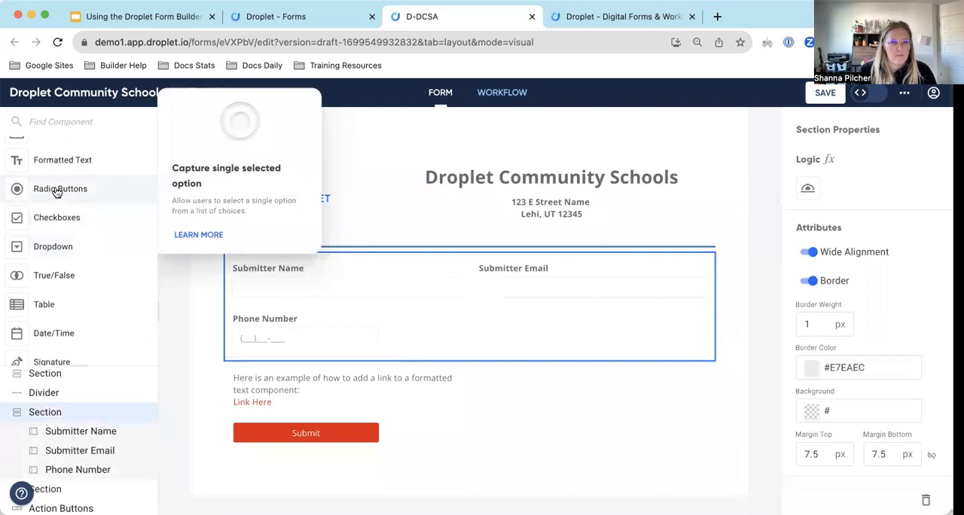
pyautogui.moveTo(57, 192); pyautogui.dragTo(405, 330)
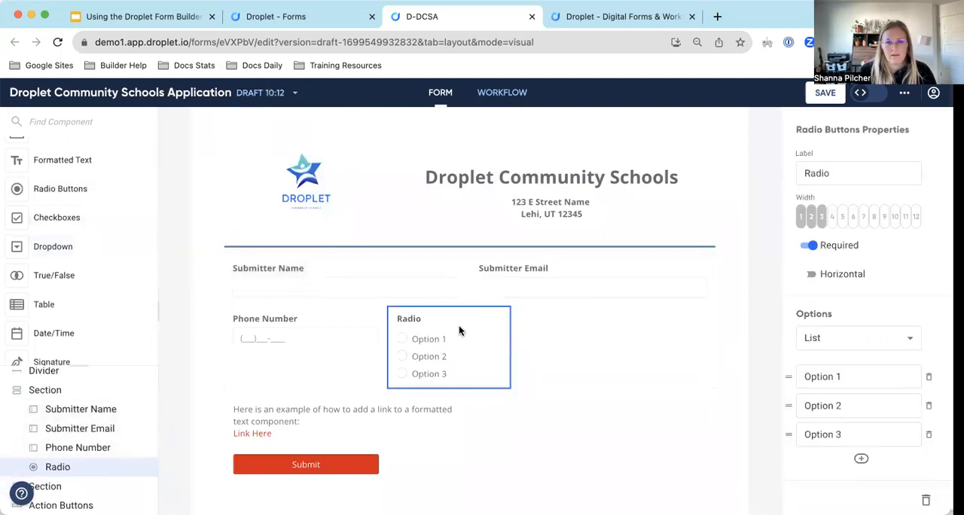
# Label the radio buttons "Have you worked for Droplet Community Schools before?".
pyautogui.doubleClick(826, 172)
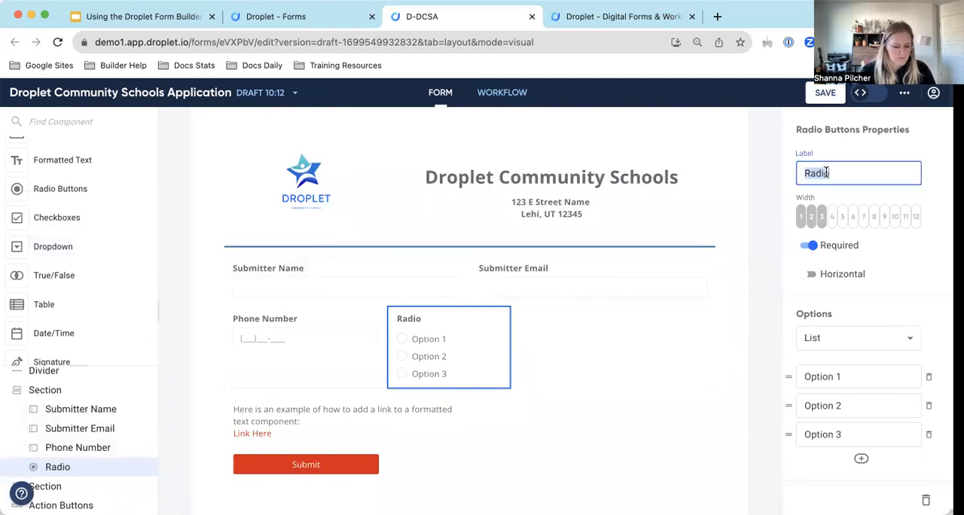
pyautogui.write('Have you ')
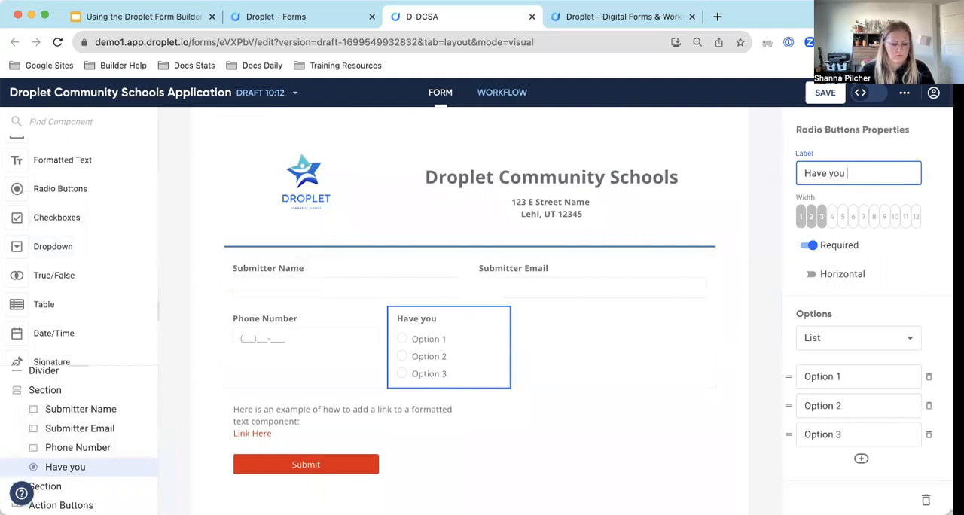
pyautogui.write('worked f')
pyautogui.write('or ')
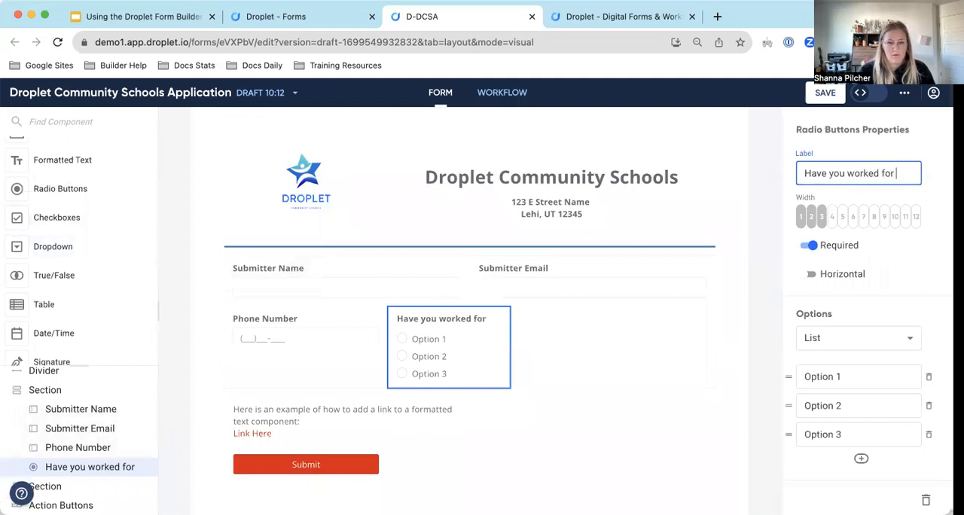
pyautogui.write('Droplet Comm')
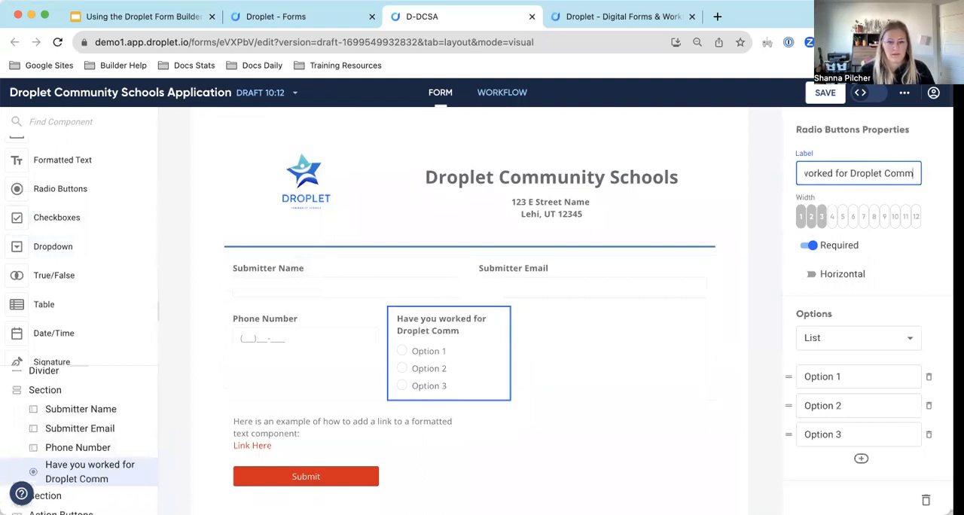
pyautogui.write('unity Schol')
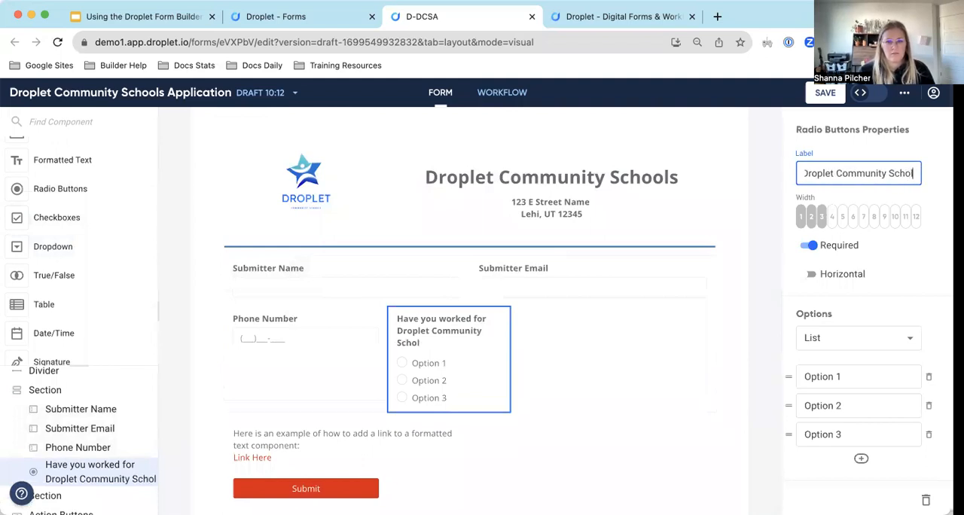
pyautogui.press('BackSpace')
pyautogui.write('ols b')
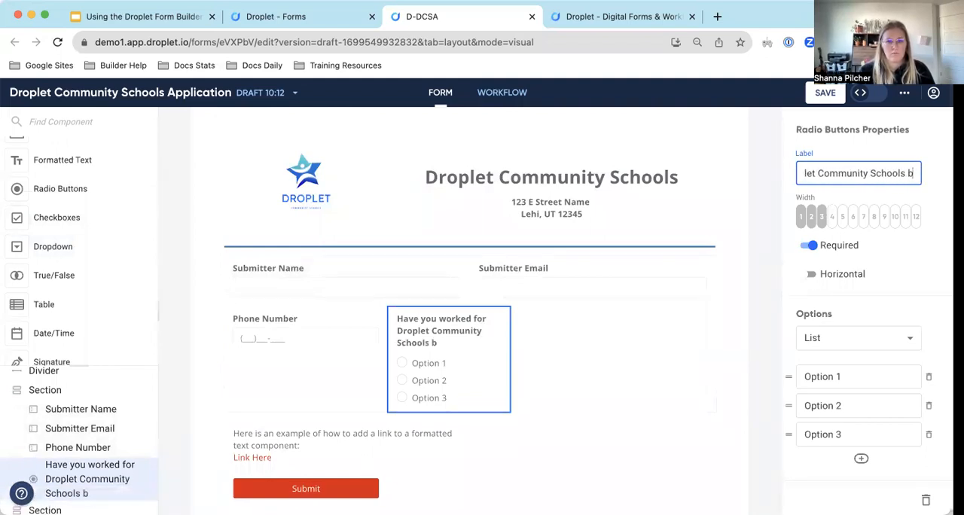
pyautogui.write('efore?')
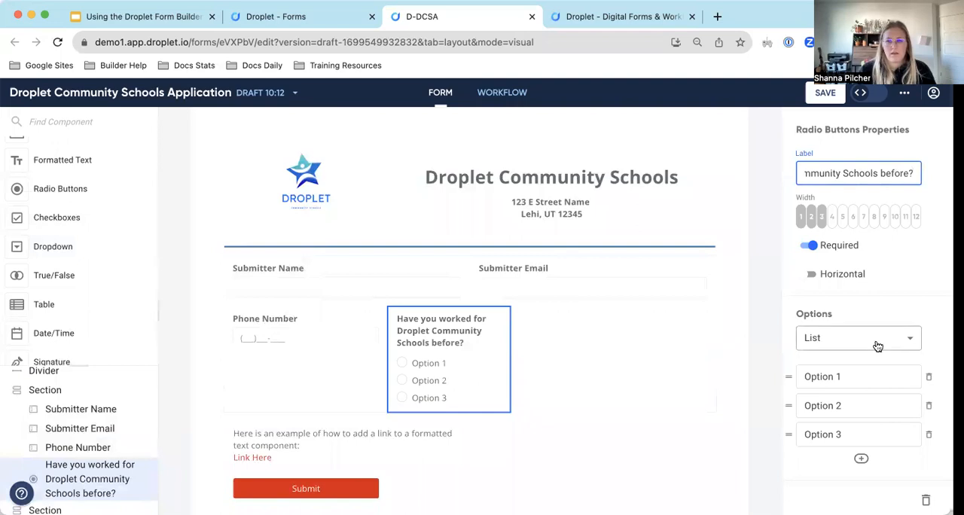
# Remove the radio question's third option and rename the remaining two options Yes and No.
pyautogui.click(929, 434)
pyautogui.click(861, 377)
pyautogui.doubleClick(861, 376)
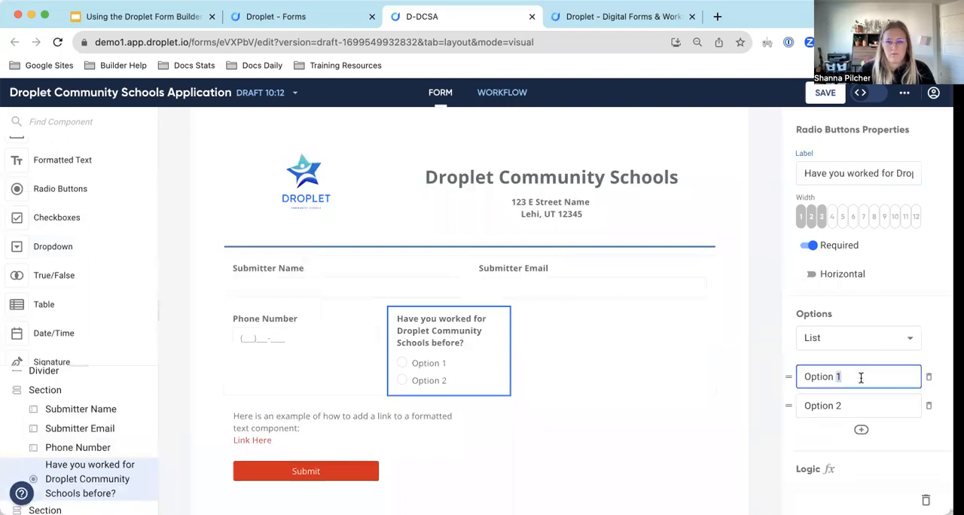
pyautogui.tripleClick(861, 376)
pyautogui.write('Yes')
pyautogui.click(844, 405)
pyautogui.doubleClick(844, 405)
pyautogui.tripleClick(844, 405)
pyautogui.write('No')
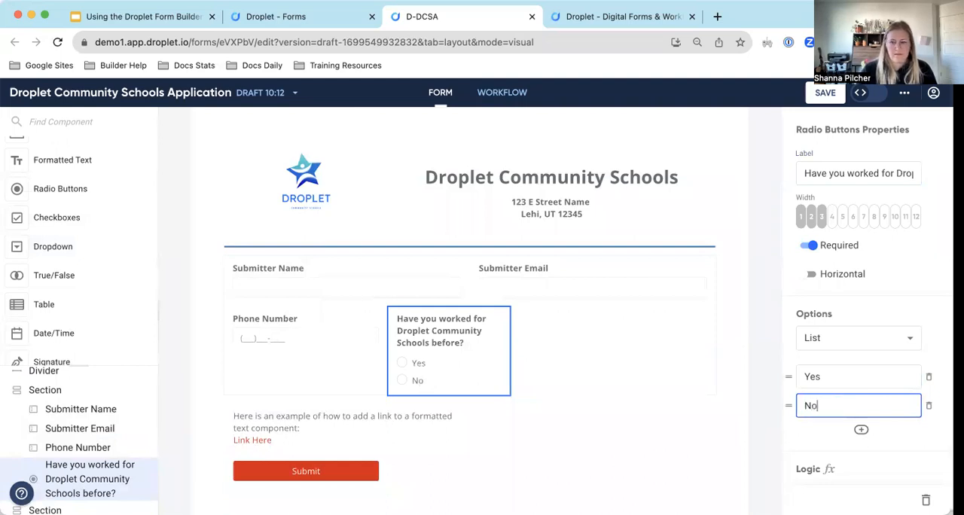
pyautogui.click(932, 350)
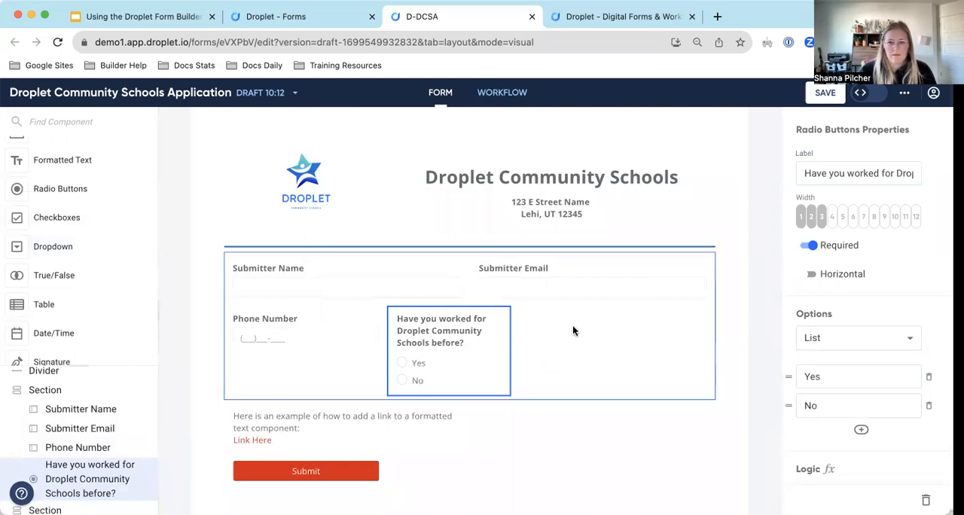
# Compare the vertical and horizontal layouts of the Yes/No options and leave Horizontal on.
pyautogui.click(812, 275)
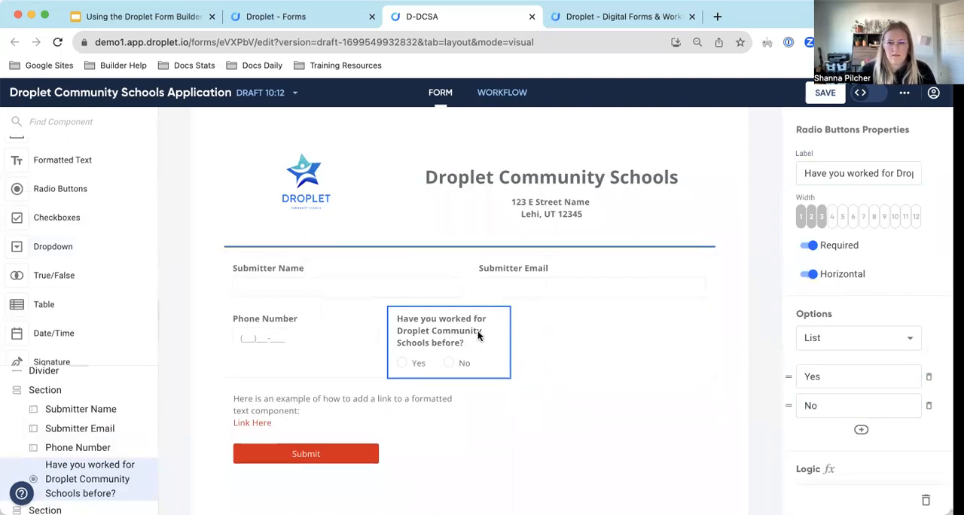
pyautogui.click(804, 278)
pyautogui.click(804, 278)
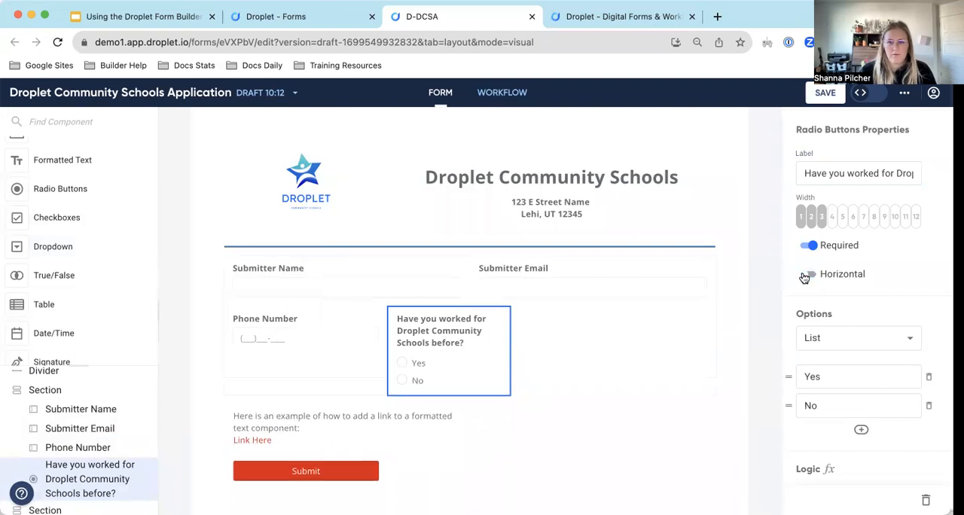
pyautogui.click(804, 278)
pyautogui.click(812, 276)
# Change the radio question's ID to workedBefore and save the form.
pyautogui.scroll(-3, 904, 273)
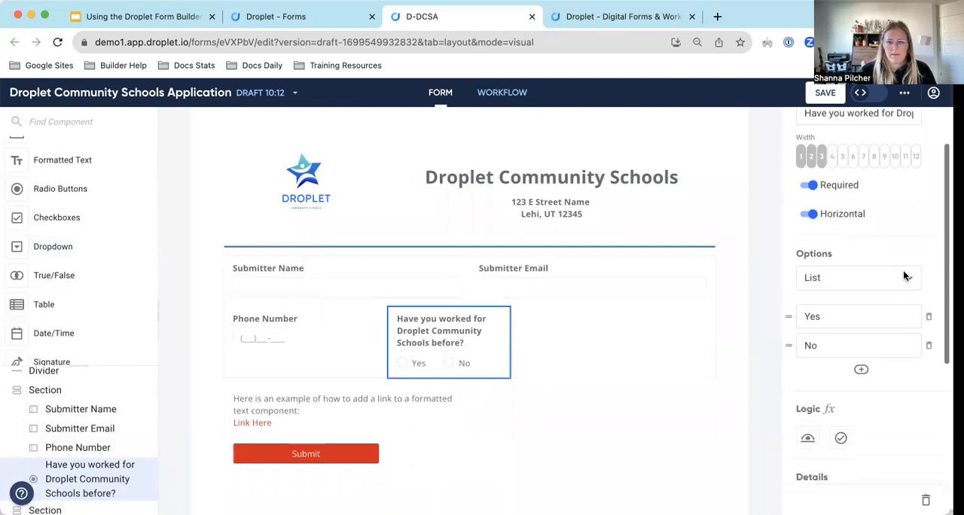
pyautogui.scroll(-1, 903, 270)
pyautogui.scroll(-2, 903, 271)
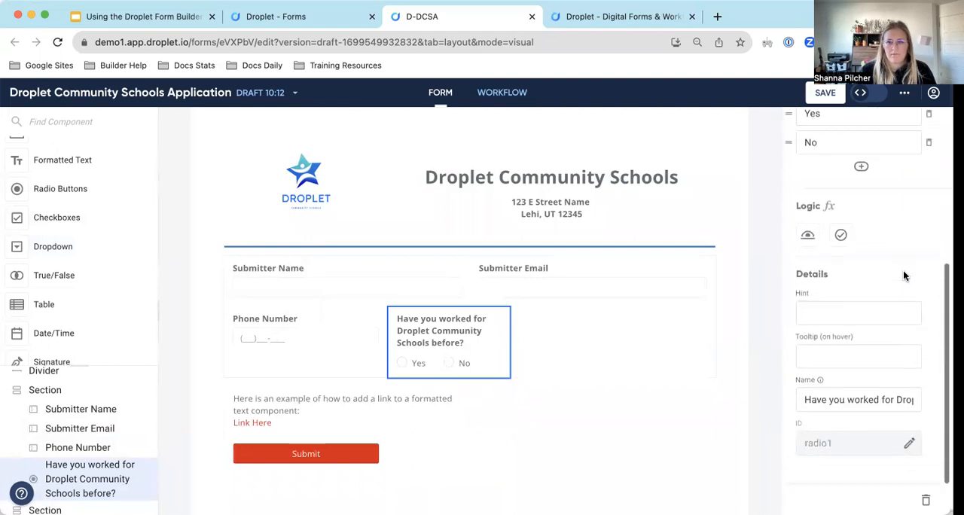
pyautogui.click(909, 444)
pyautogui.doubleClick(856, 449)
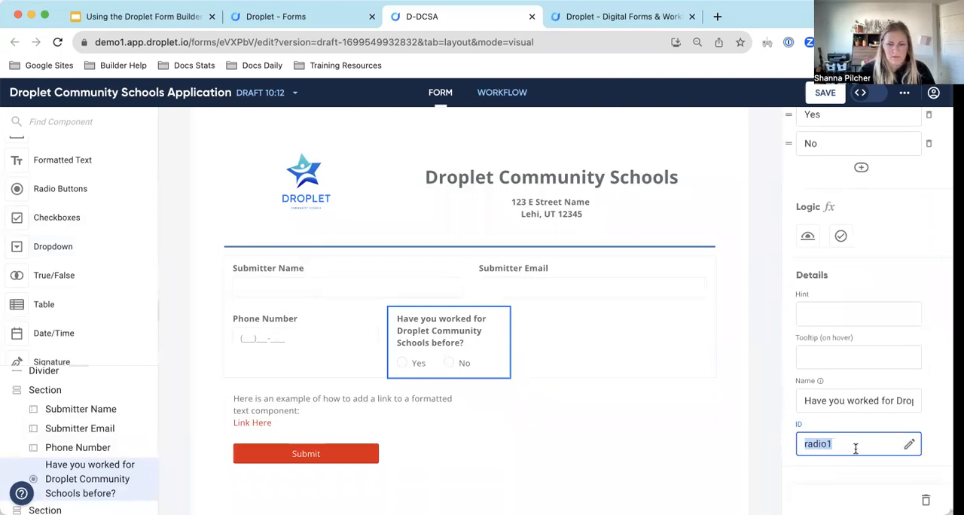
pyautogui.write('workedB')
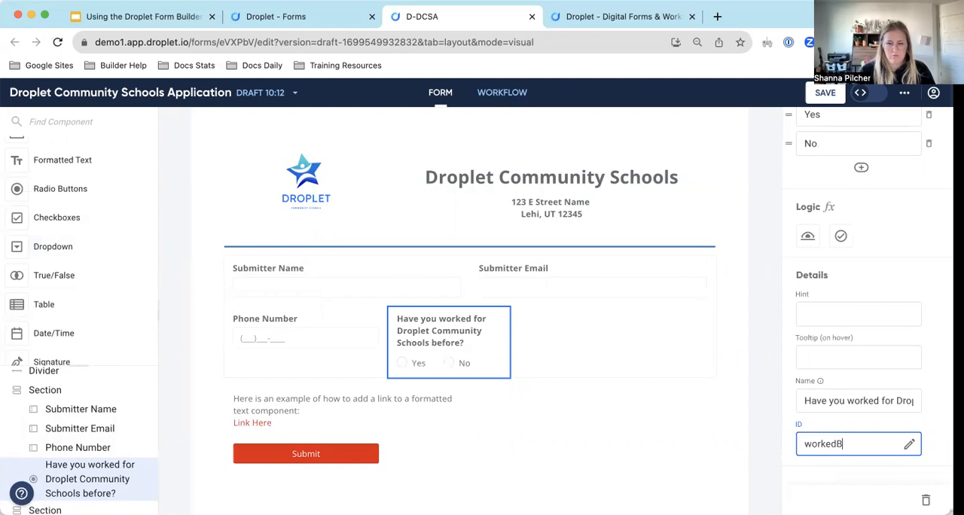
pyautogui.write('efore')
pyautogui.click(881, 419)
pyautogui.click(819, 95)
# Add an Input (Single Line) component beside the radio question and label it "When?".
pyautogui.scroll(5, 781, 342)
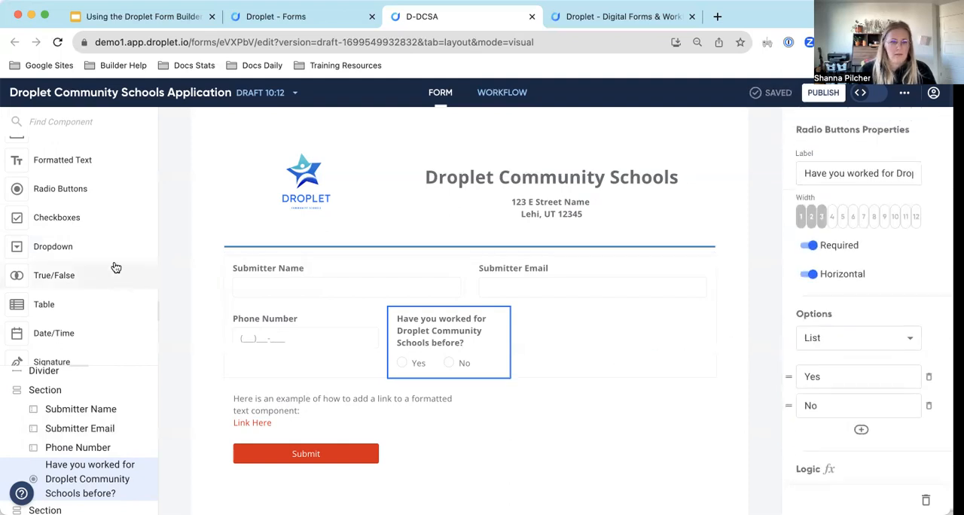
pyautogui.scroll(2, 82, 249)
pyautogui.scroll(-3, 67, 232)
pyautogui.scroll(2, 66, 232)
pyautogui.moveTo(68, 150); pyautogui.dragTo(575, 330)
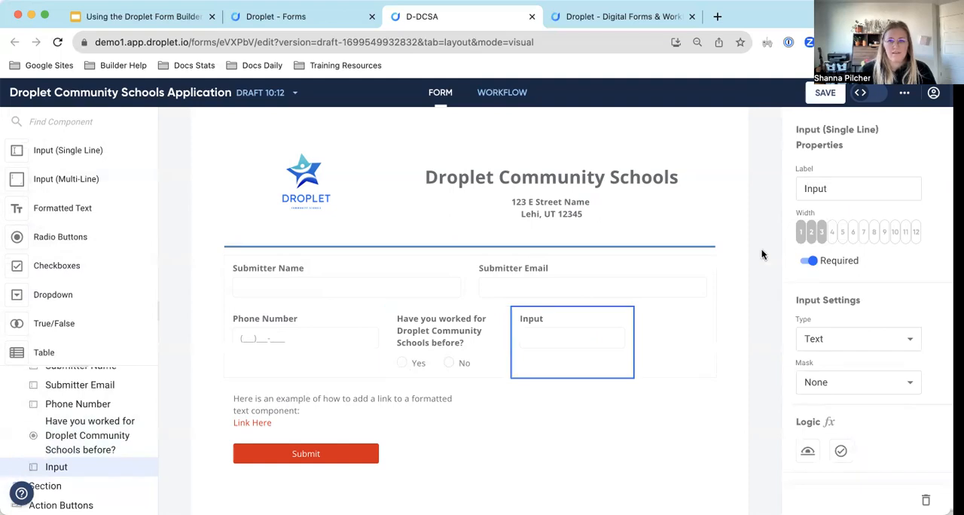
pyautogui.click(841, 189)
pyautogui.doubleClick(842, 191)
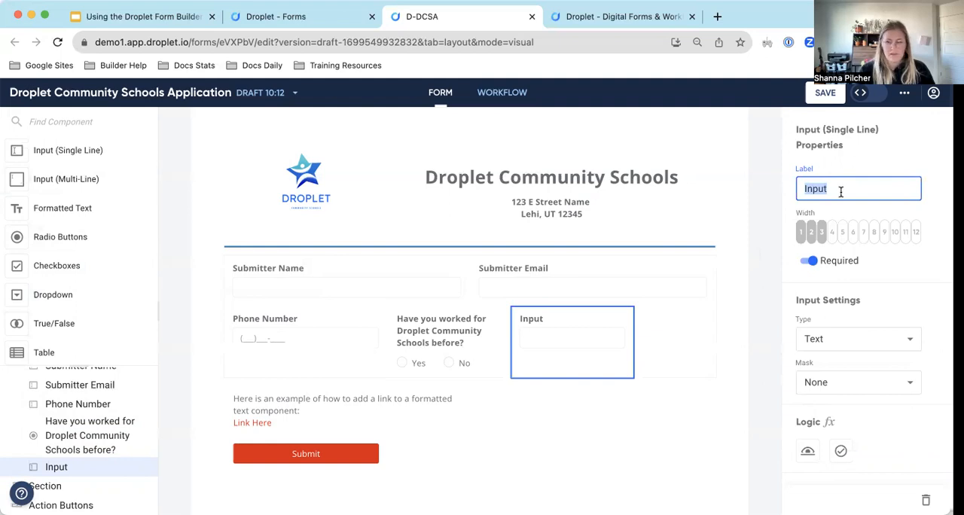
pyautogui.write('When')
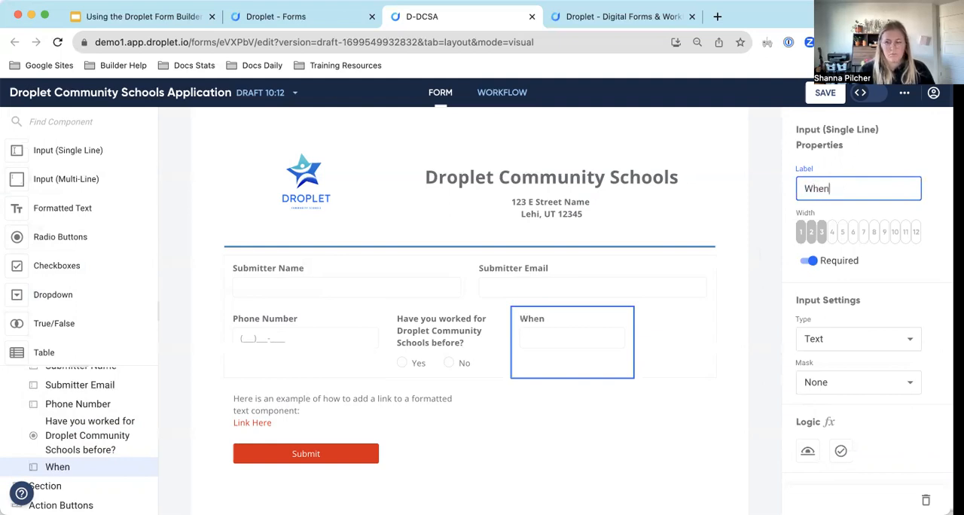
pyautogui.write('?')
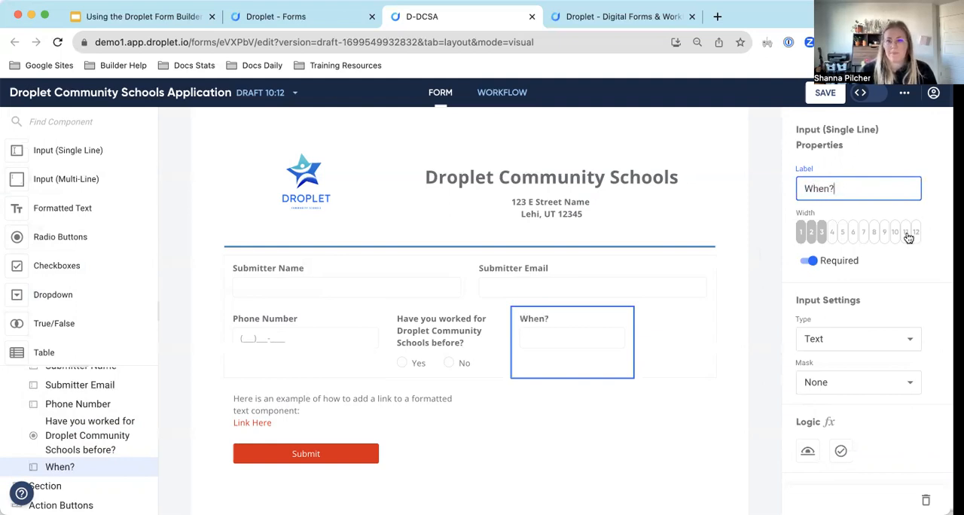
# Give the "When?" input the display logic workedBefore === 'Yes'.
pyautogui.scroll(-1, 872, 281)
pyautogui.scroll(-2, 871, 275)
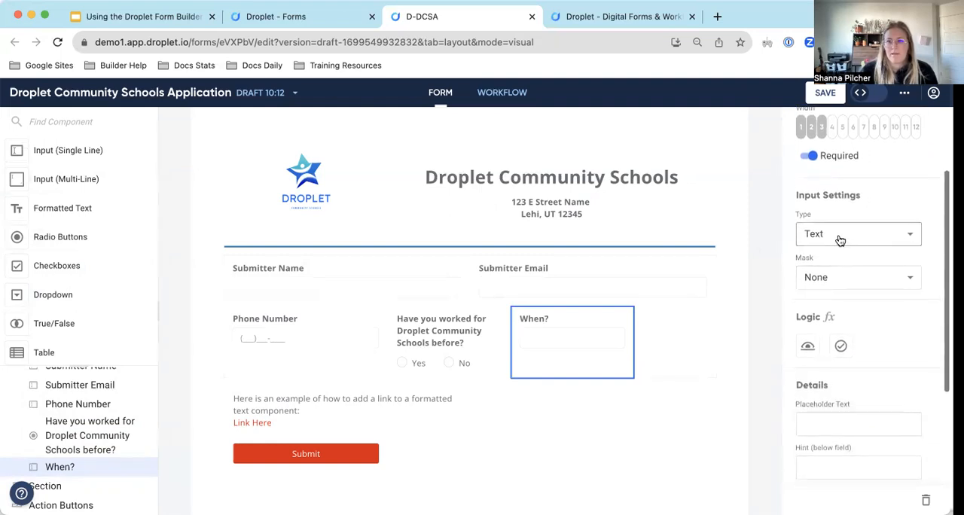
pyautogui.scroll(-2, 852, 308)
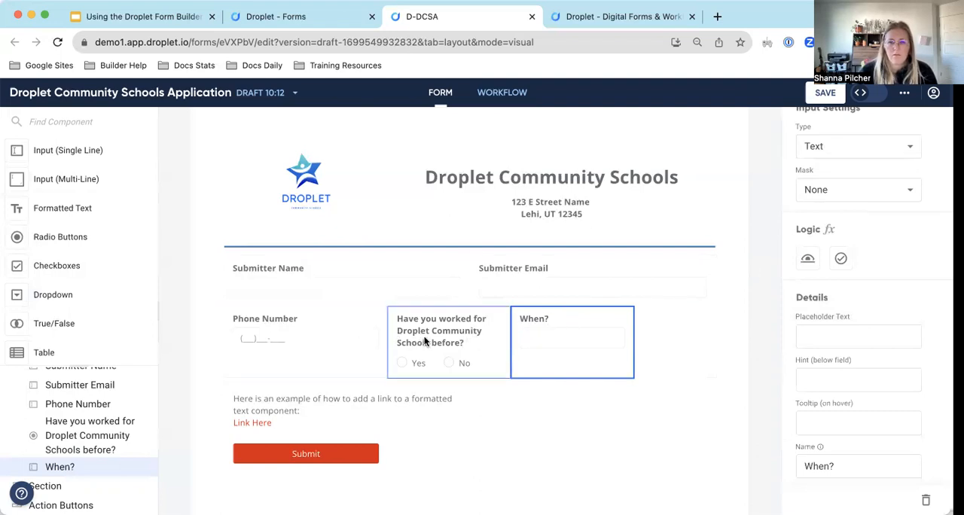
pyautogui.click(809, 262)
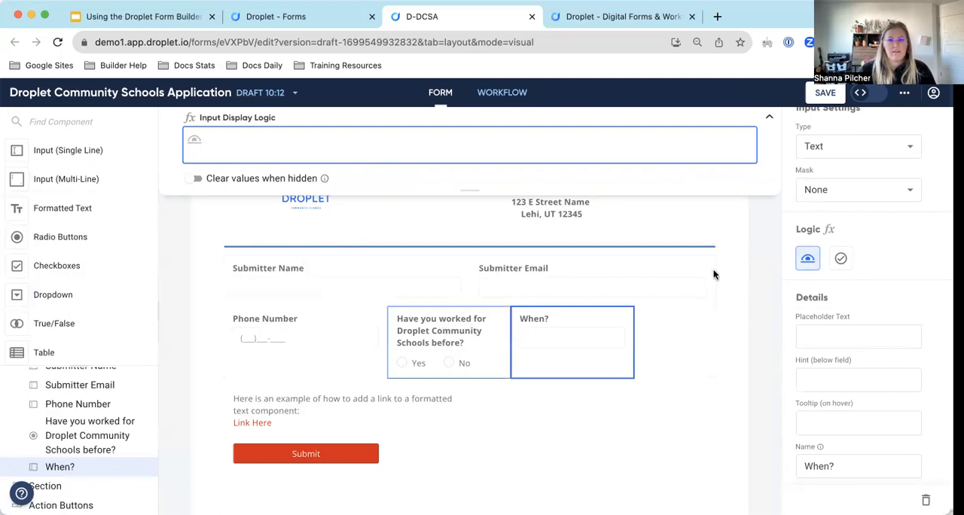
pyautogui.scroll(3, 829, 211)
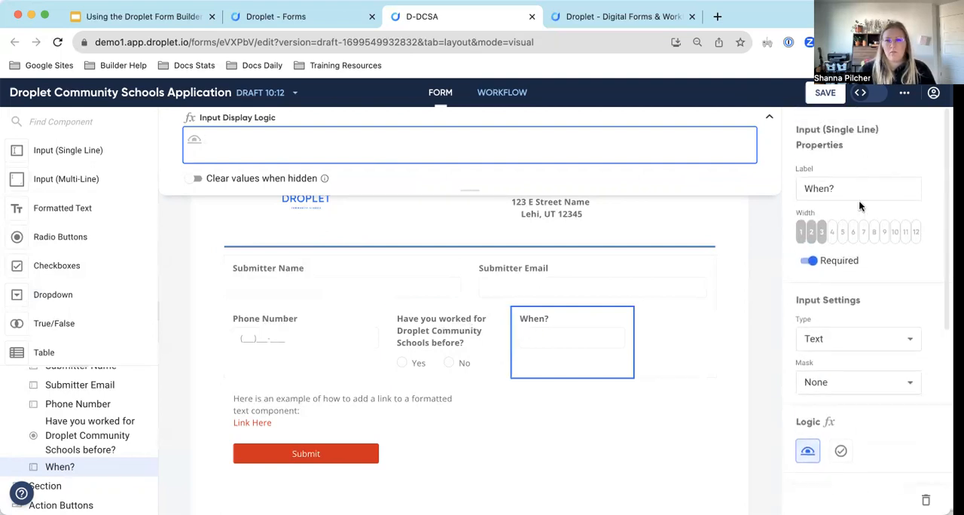
pyautogui.click(836, 192)
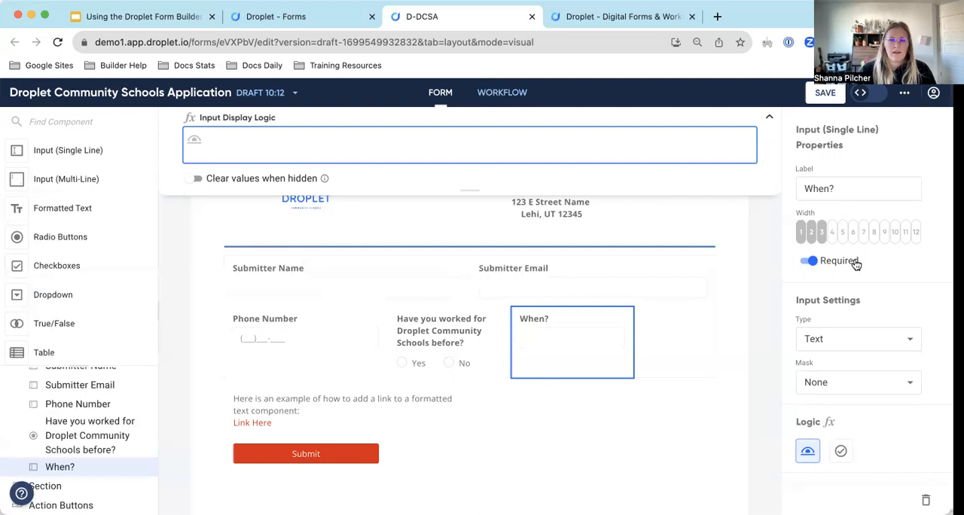
pyautogui.scroll(-4, 854, 264)
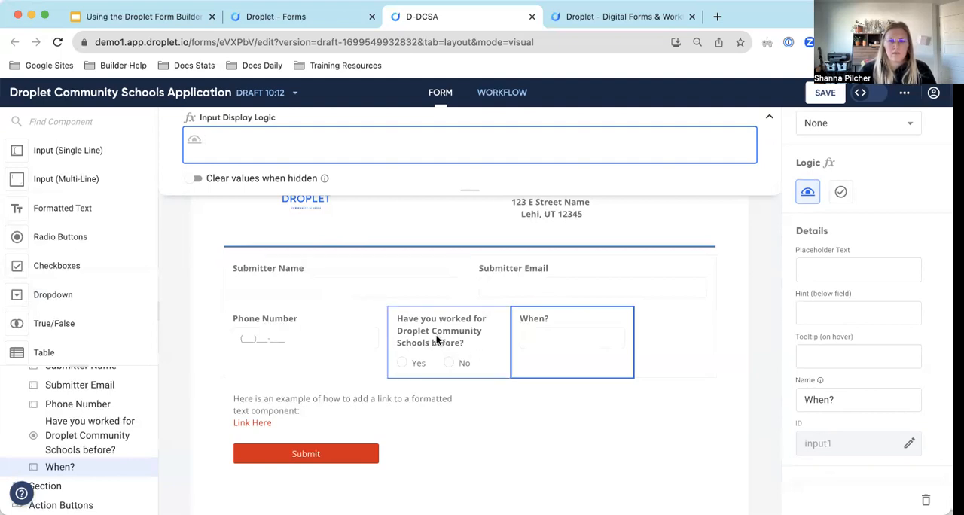
pyautogui.write("workedBefore === 'Yes")
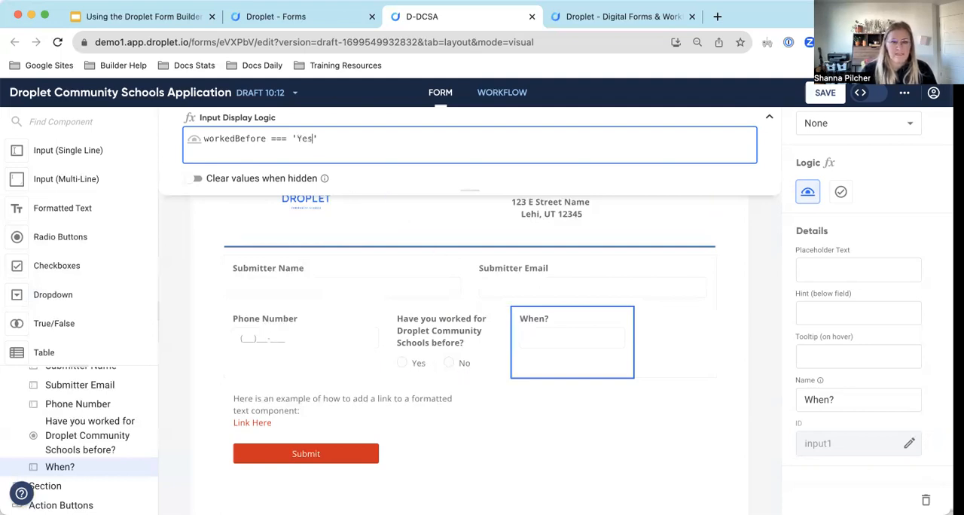
# Try lowercase 'yes' in the "When?" input's display logic, restore it to 'Yes' and close the logic editor.
pyautogui.press('BackSpace')
pyautogui.write('y')
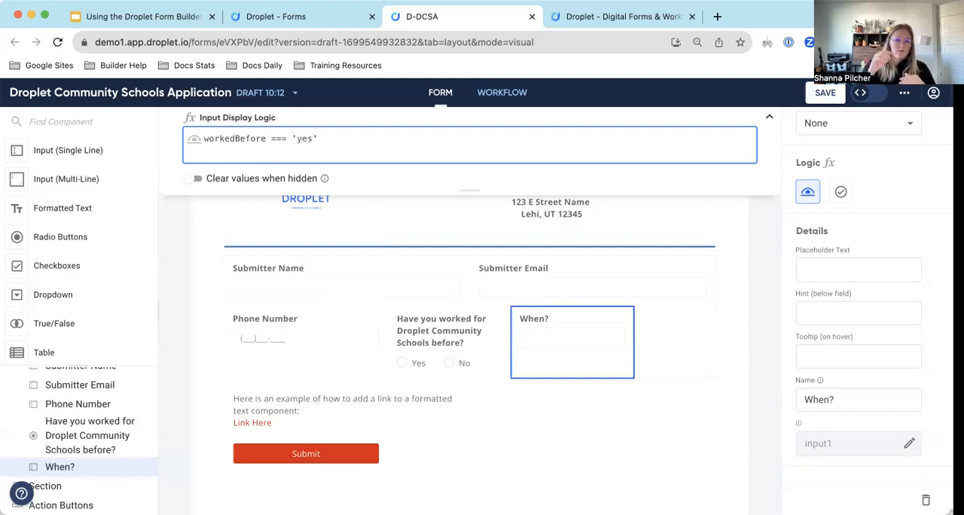
pyautogui.press('BackSpace')
pyautogui.write('Y')
pyautogui.click(402, 138)
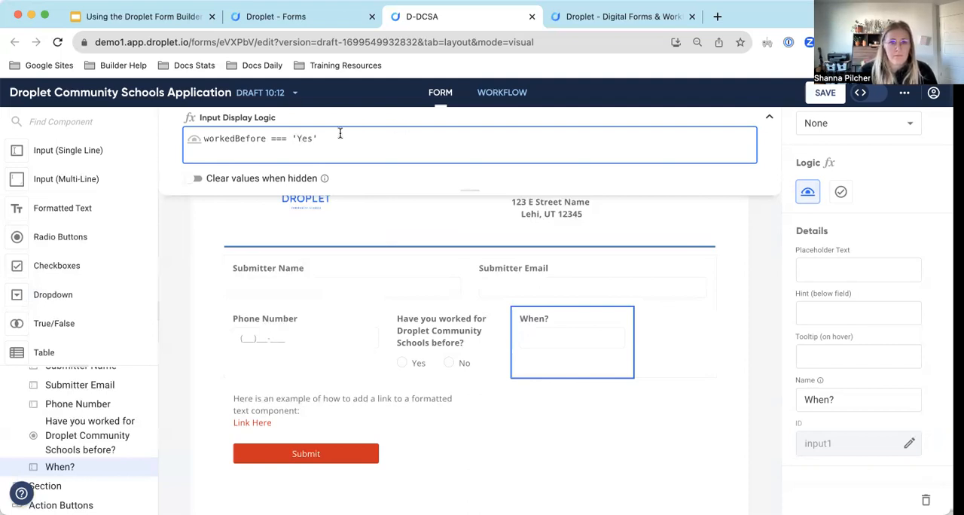
pyautogui.click(204, 139)
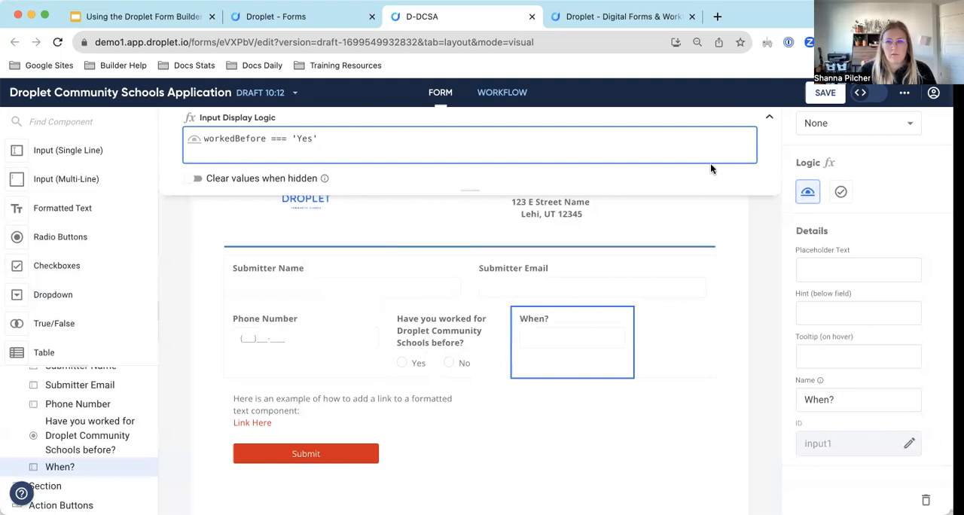
pyautogui.click(768, 120)
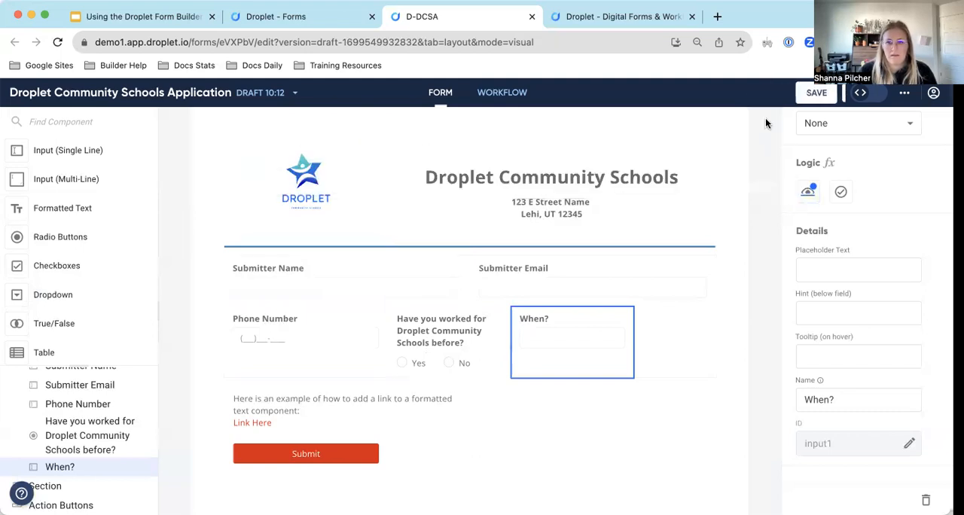
# Reload the form preview and check how the "When?" input behaves with the Yes answer chosen.
pyautogui.click(575, 17)
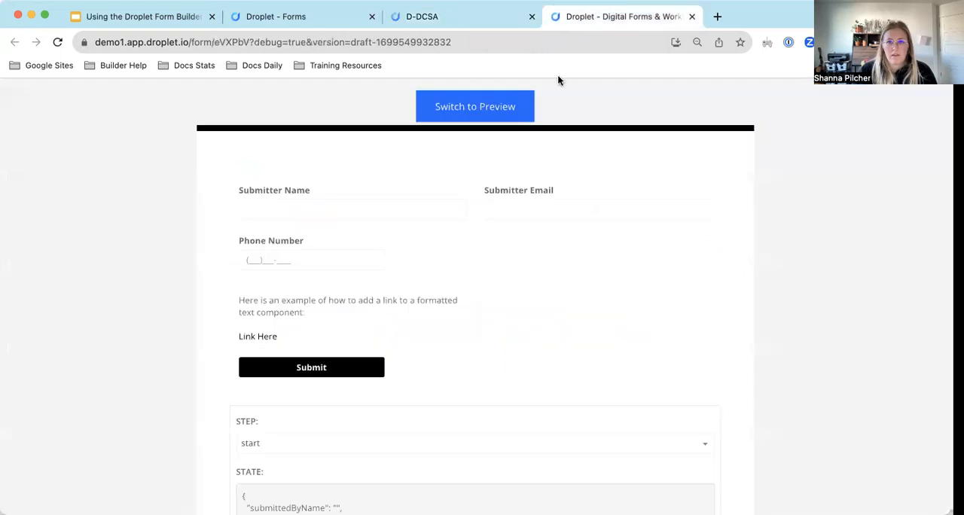
pyautogui.press('super+r')
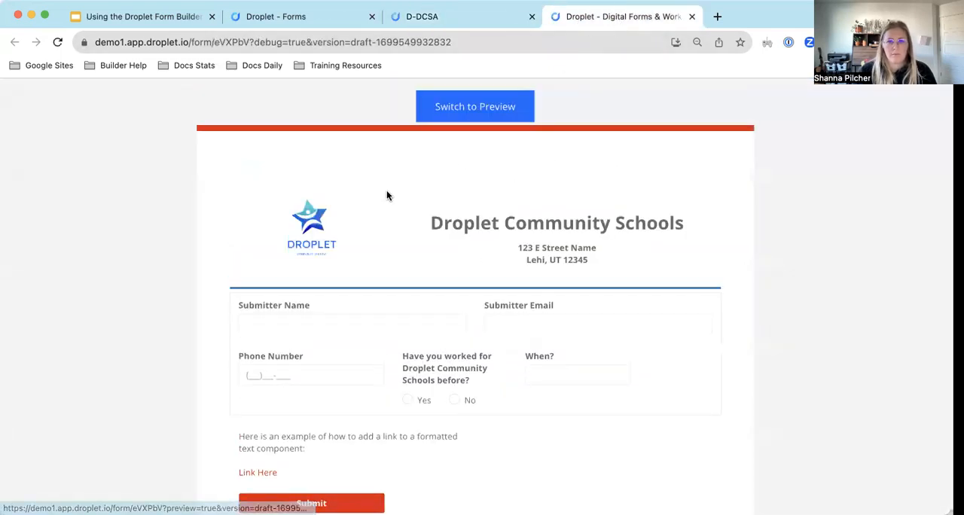
pyautogui.scroll(-3, 387, 194)
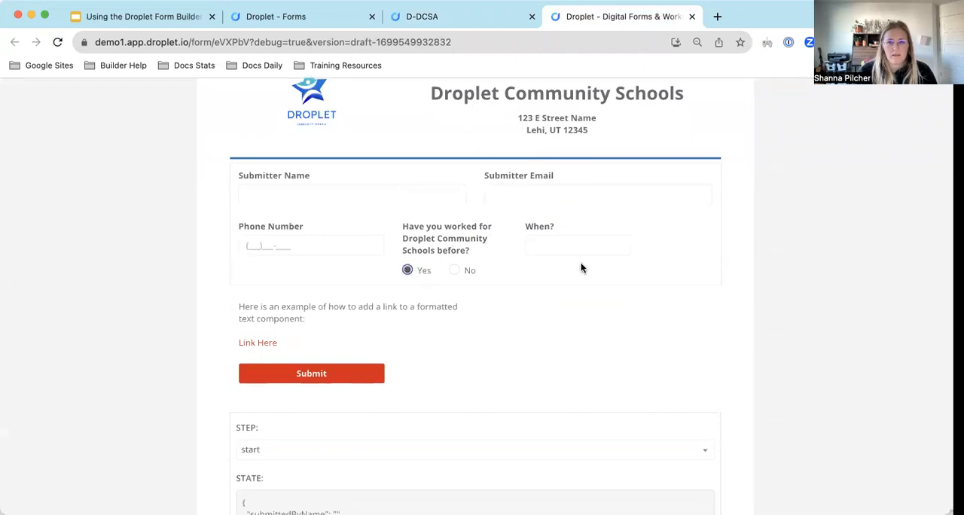
# Return to the form editor, reopen the "When?" input's display logic and save the form.
pyautogui.click(467, 17)
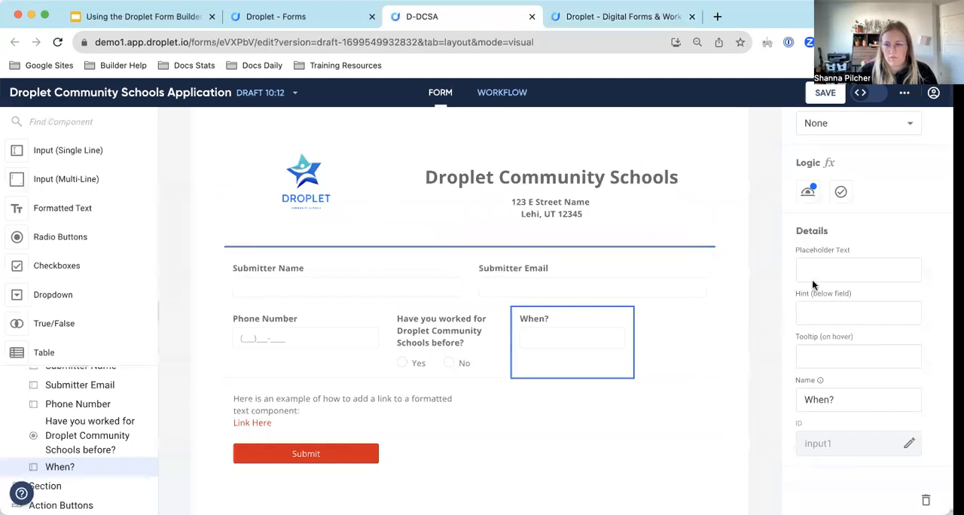
pyautogui.click(808, 193)
pyautogui.click(825, 92)
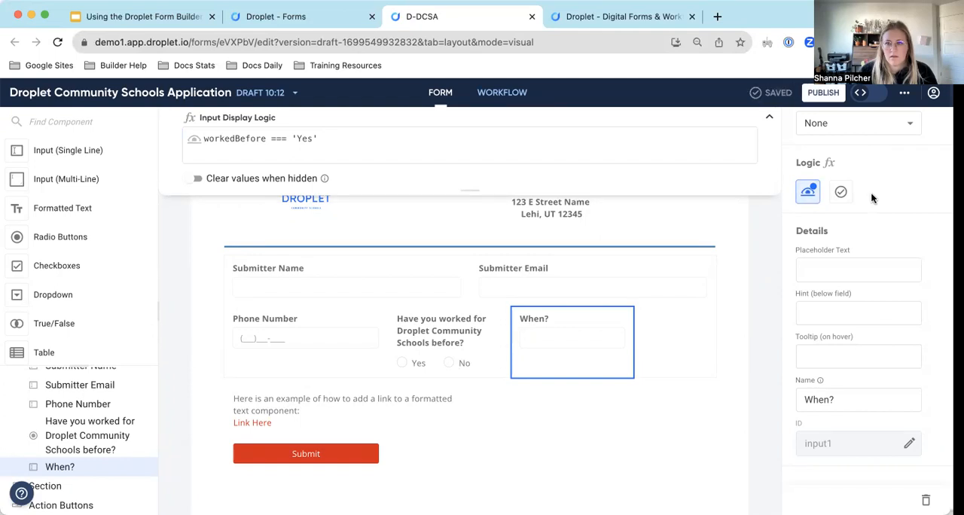
# Test the "When?" display logic in the form preview by answering the worked-before question with No and Yes.
pyautogui.click(637, 16)
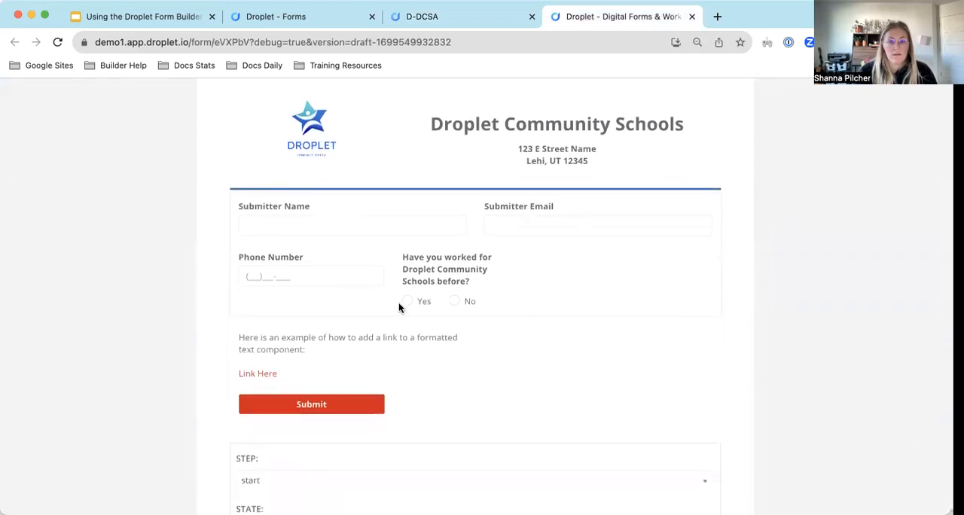
pyautogui.click(454, 302)
pyautogui.click(407, 301)
pyautogui.click(541, 277)
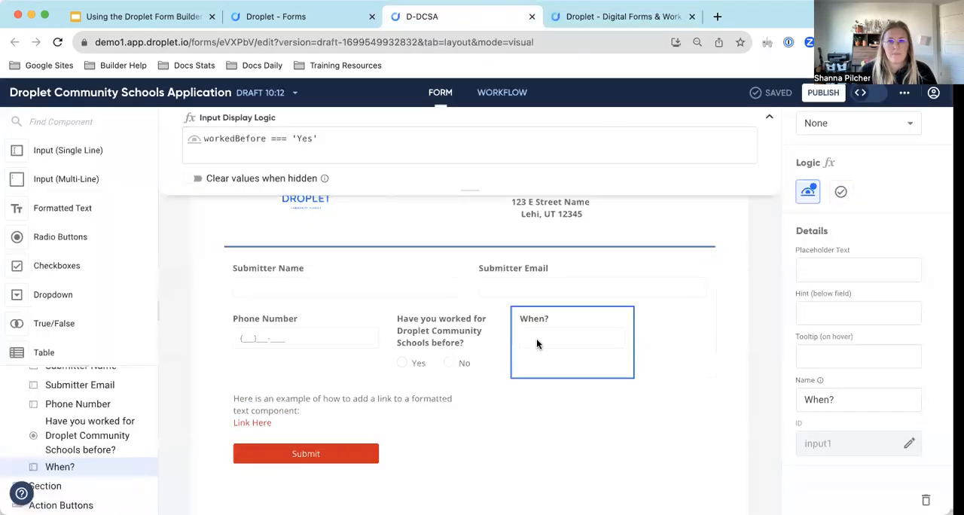
# Add a Checkboxes component in a new section between the submitter fields and the example link text.
pyautogui.scroll(-1, 572, 295)
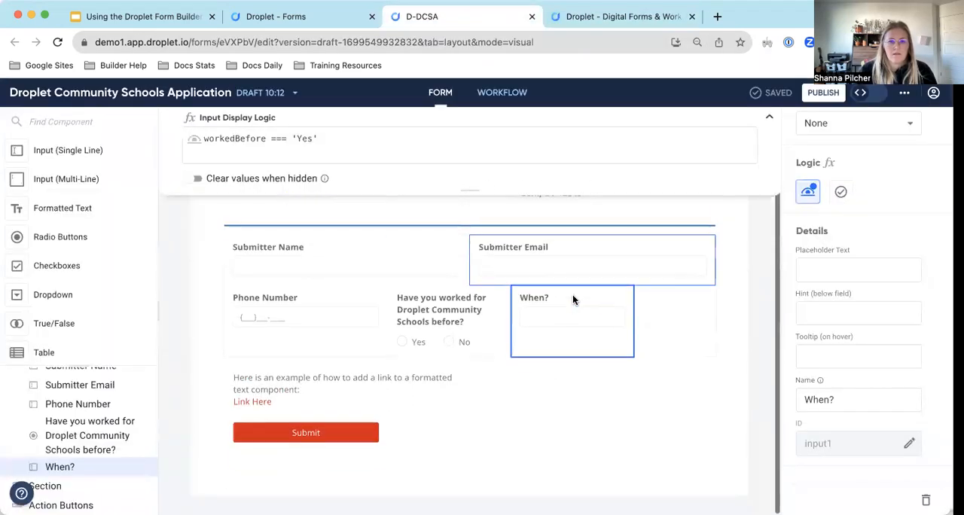
pyautogui.scroll(-1, 54, 258)
pyautogui.scroll(-2, 54, 258)
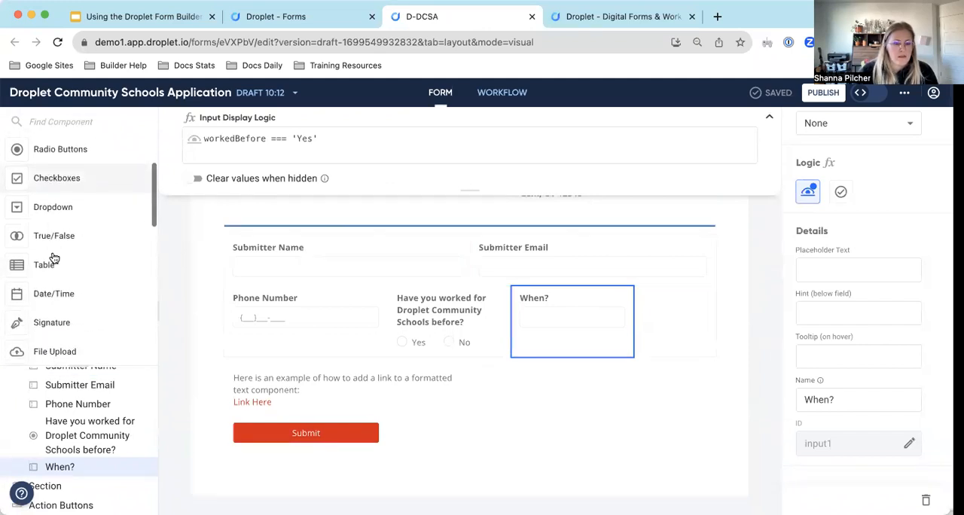
pyautogui.scroll(1, 54, 258)
pyautogui.scroll(1, 55, 259)
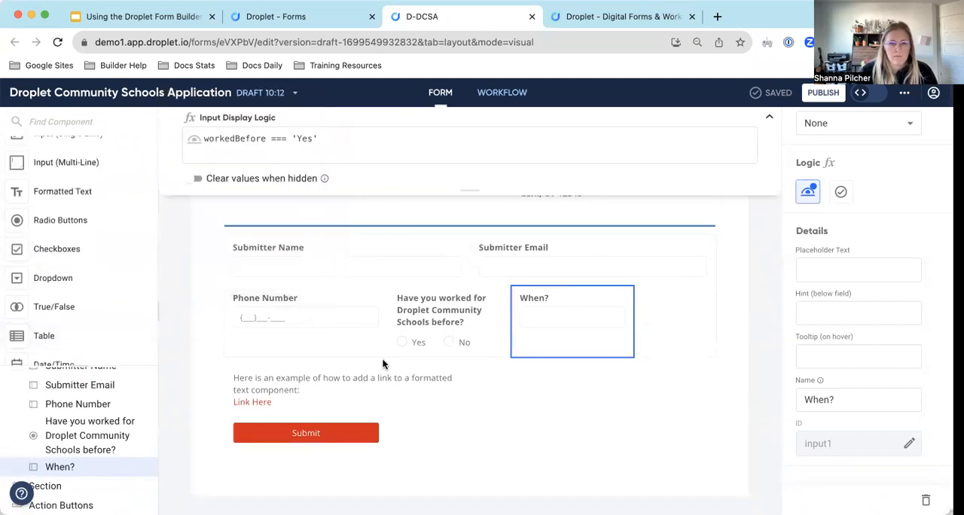
pyautogui.click(39, 488)
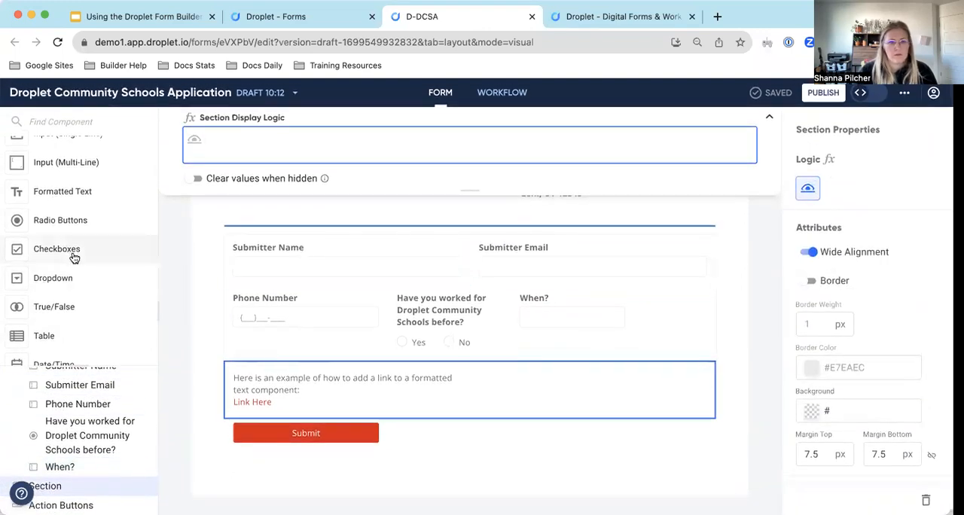
pyautogui.scroll(1, 72, 257)
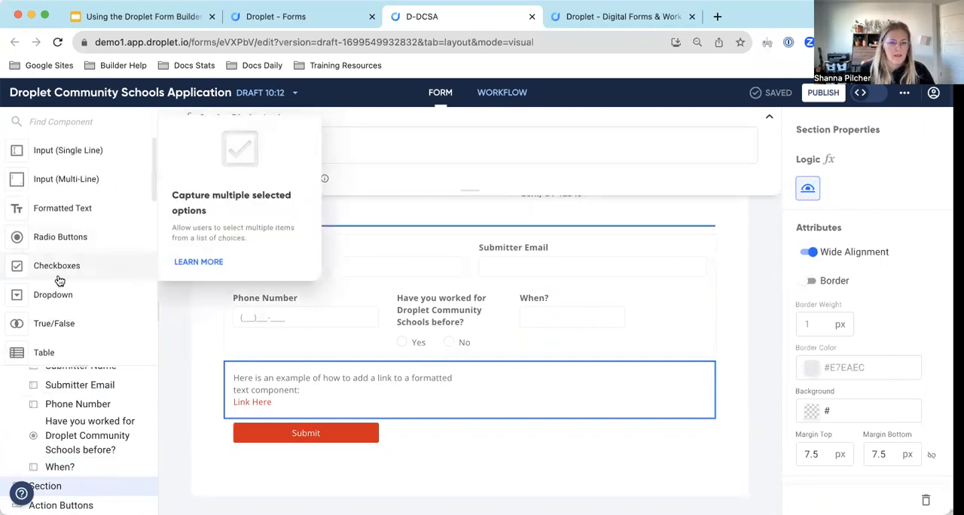
pyautogui.moveTo(56, 265); pyautogui.dragTo(262, 363)
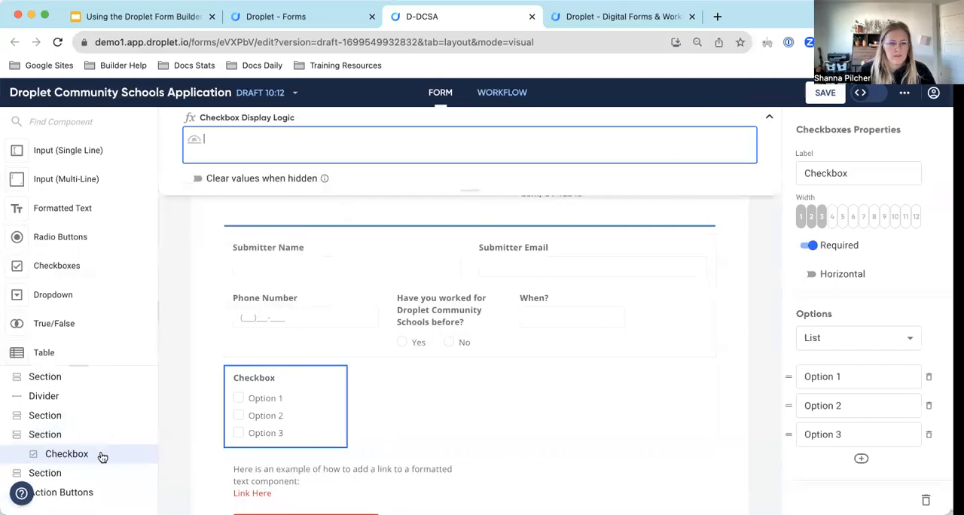
# Add a Formatted Text component above the checkboxes in the new section and set its width to 12 columns.
pyautogui.click(64, 435)
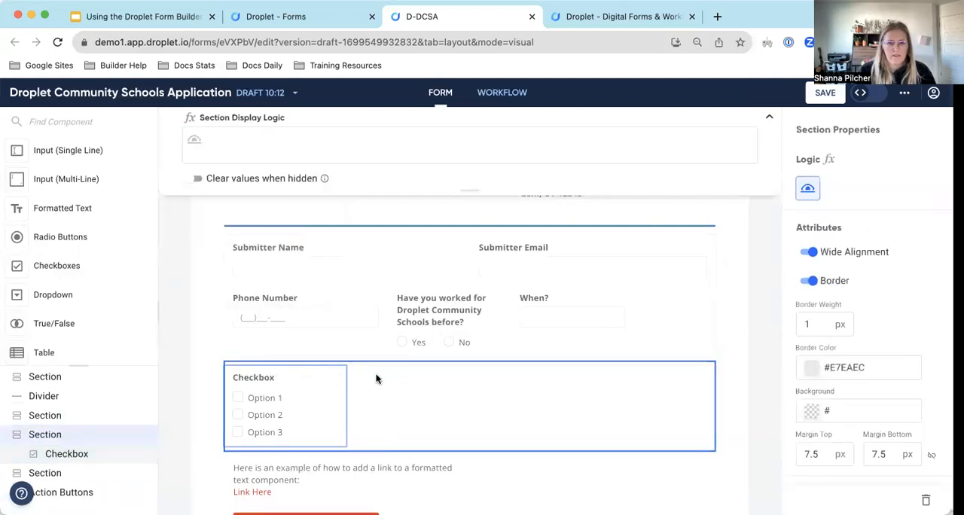
pyautogui.moveTo(63, 213); pyautogui.dragTo(368, 411)
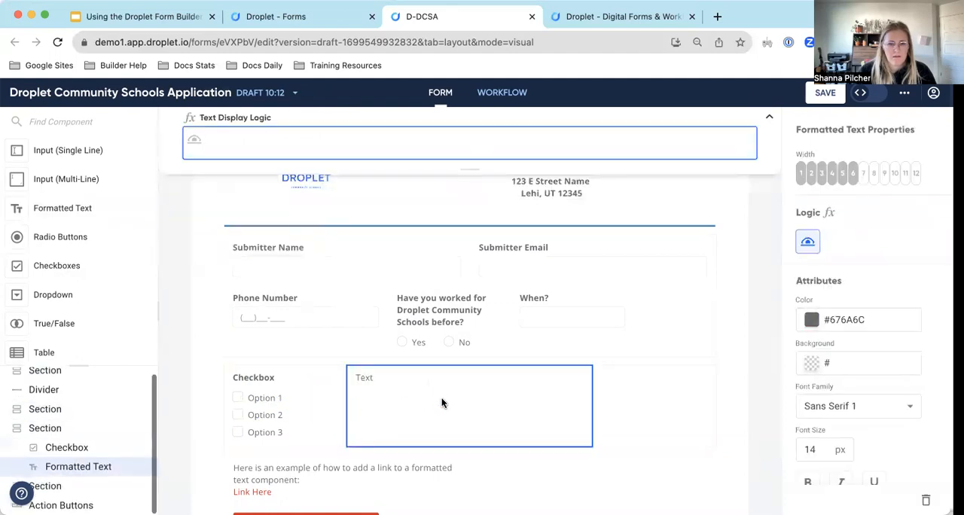
pyautogui.moveTo(82, 461); pyautogui.dragTo(83, 438)
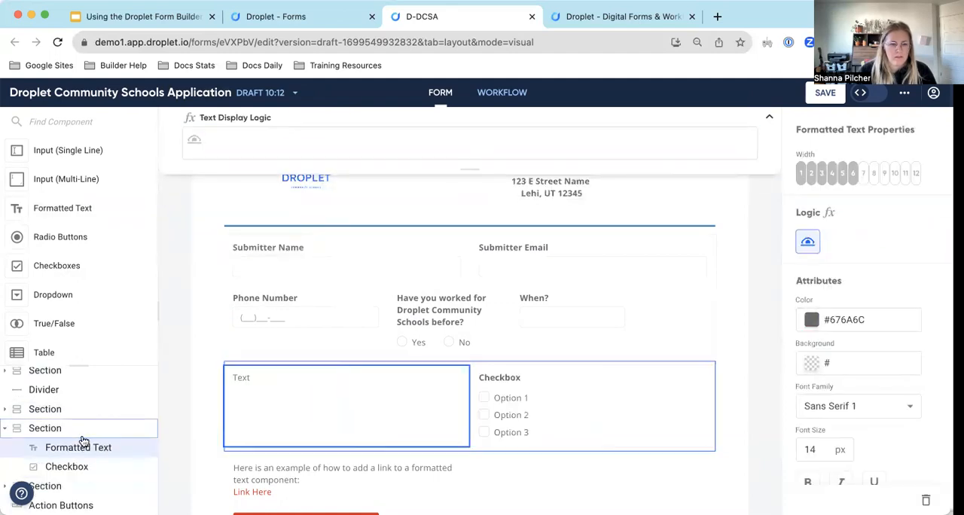
pyautogui.click(915, 174)
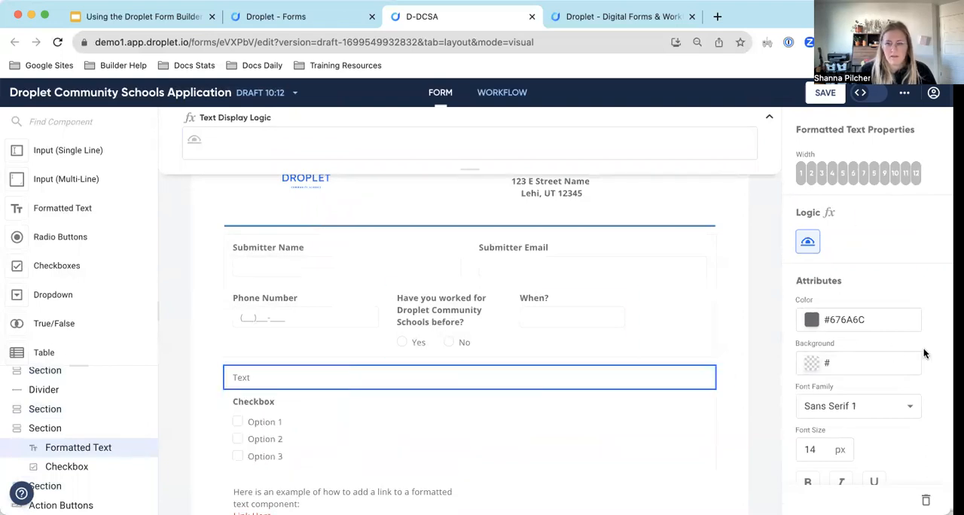
# Replace the new text component's placeholder with "Employment History".
pyautogui.doubleClick(267, 379)
pyautogui.write('Employemen')
pyautogui.press('BackSpace')
pyautogui.press('BackSpace')
pyautogui.write('ment History')
# Make the "Employment History" heading bold and set its font size to 18.
pyautogui.tripleClick(313, 377)
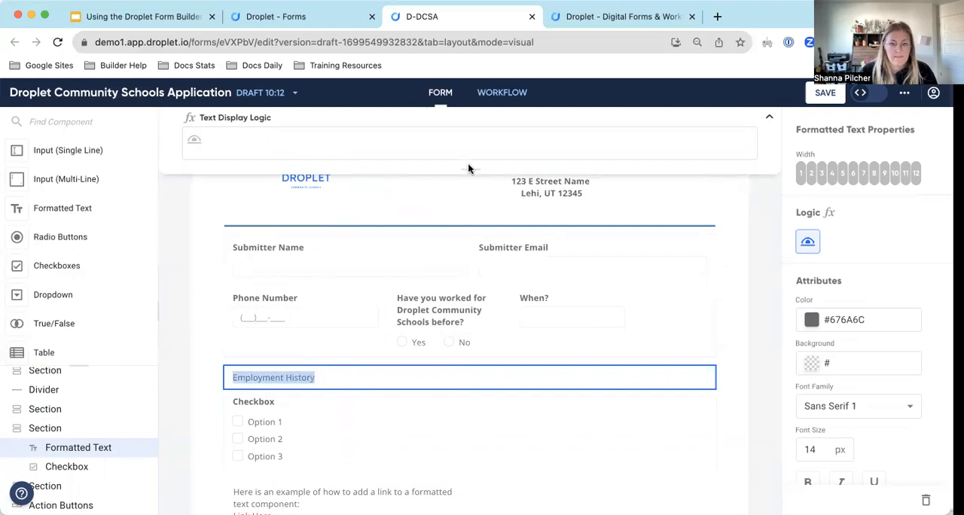
pyautogui.click(770, 121)
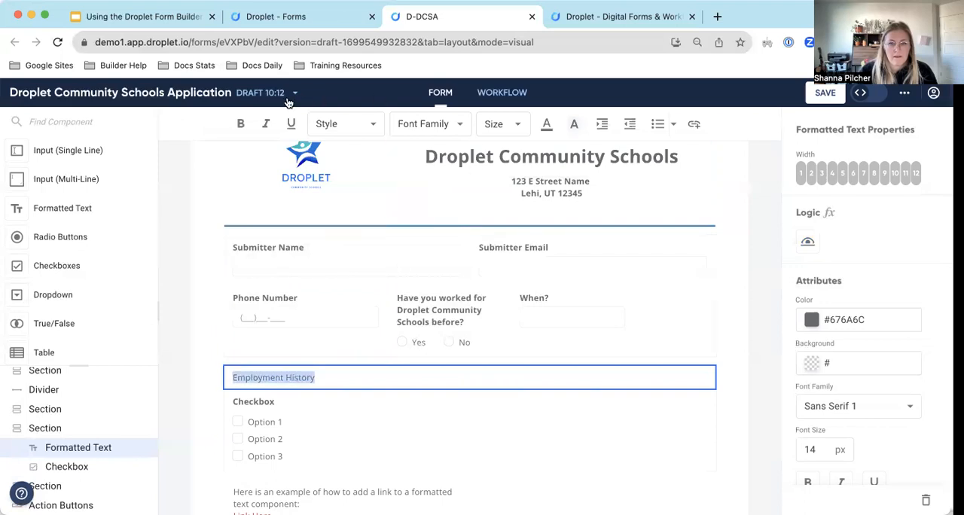
pyautogui.click(240, 124)
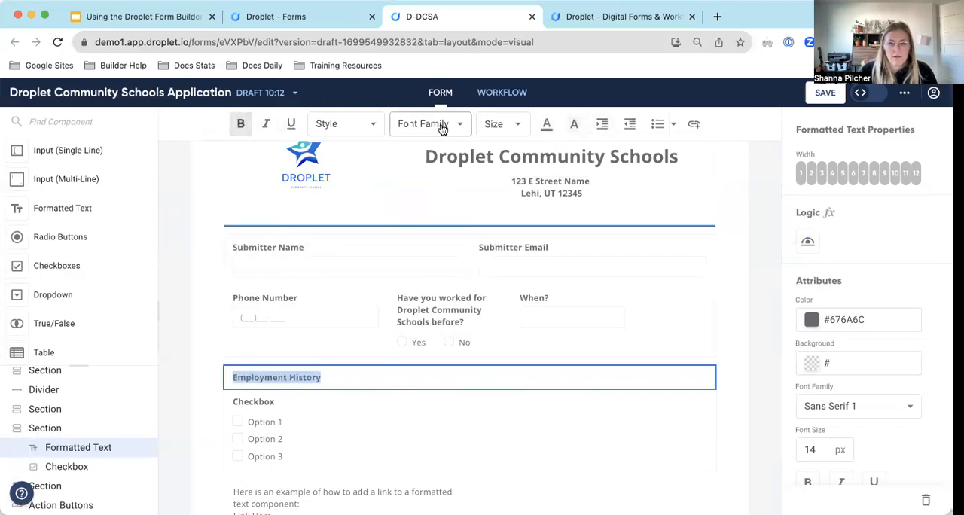
pyautogui.click(511, 133)
pyautogui.click(324, 381)
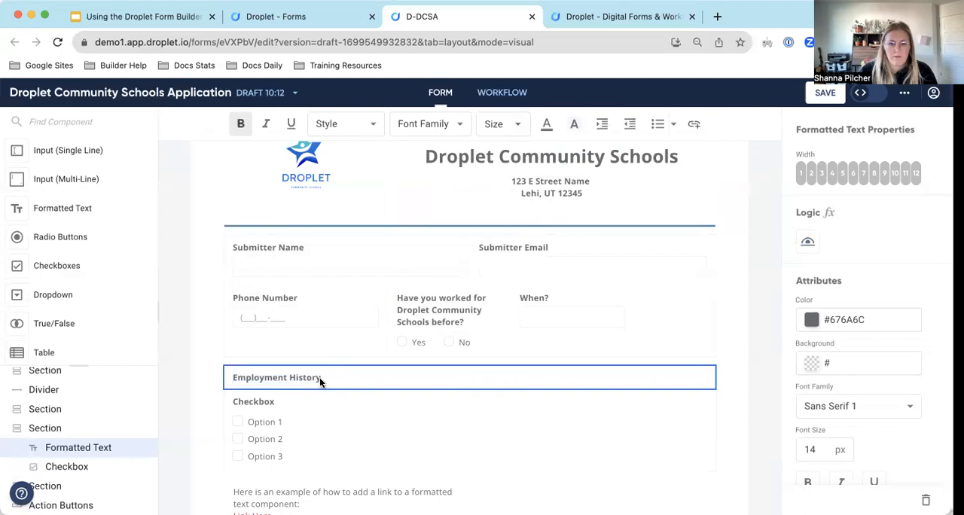
pyautogui.tripleClick(320, 377)
pyautogui.click(512, 124)
pyautogui.tripleClick(320, 379)
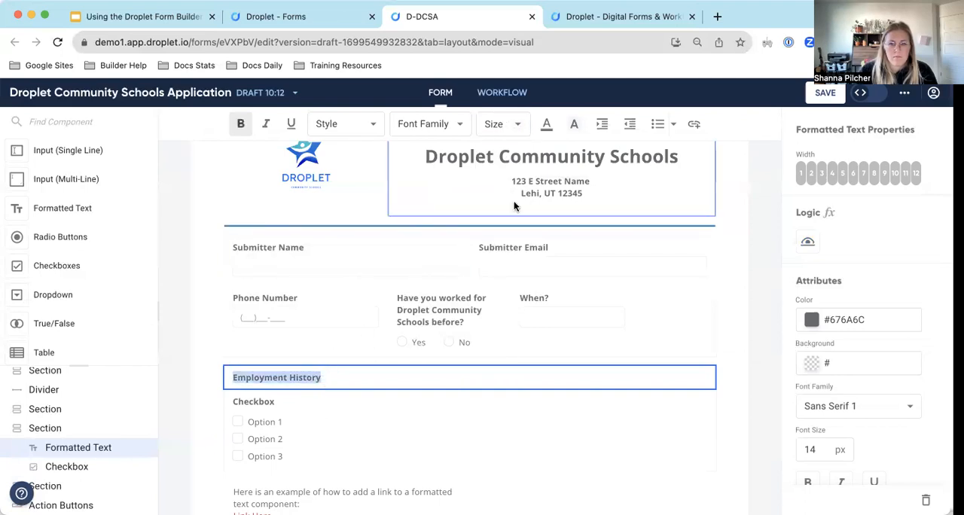
pyautogui.click(509, 123)
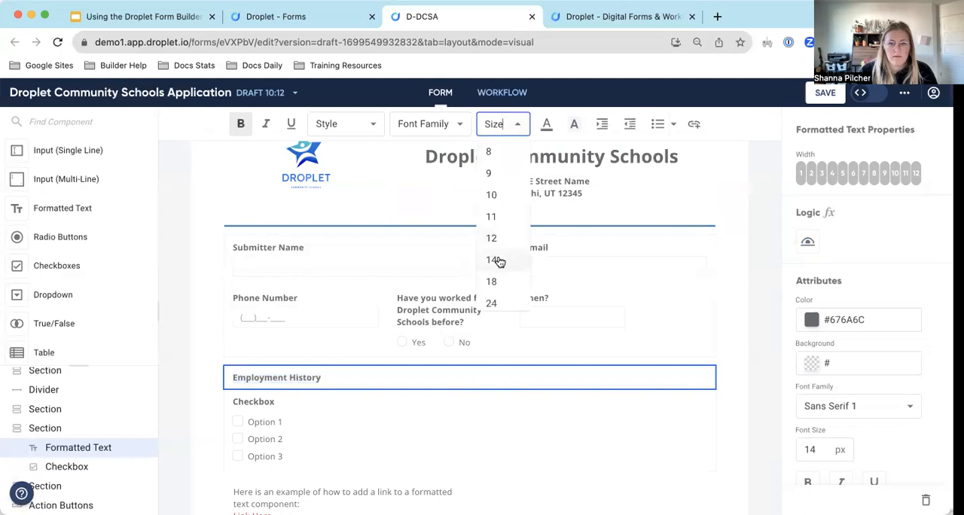
pyautogui.click(496, 258)
pyautogui.click(522, 130)
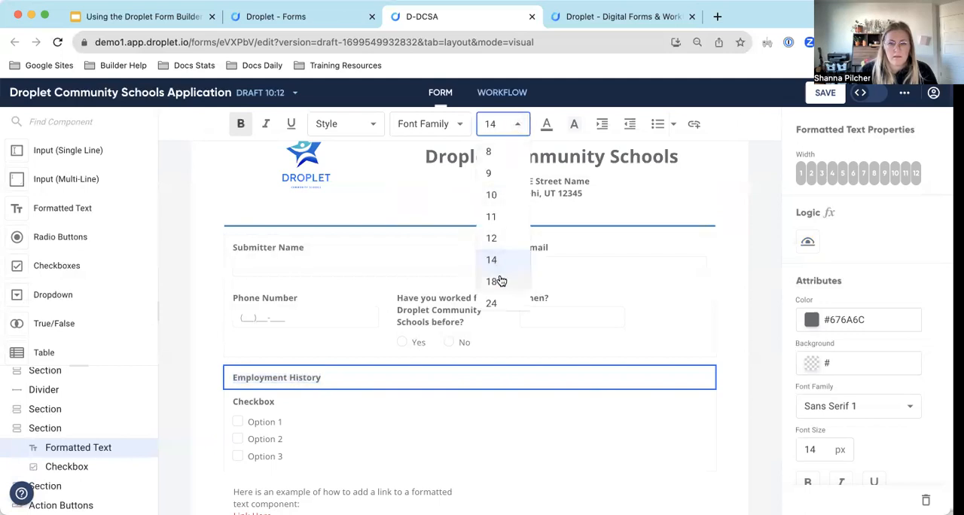
pyautogui.click(500, 276)
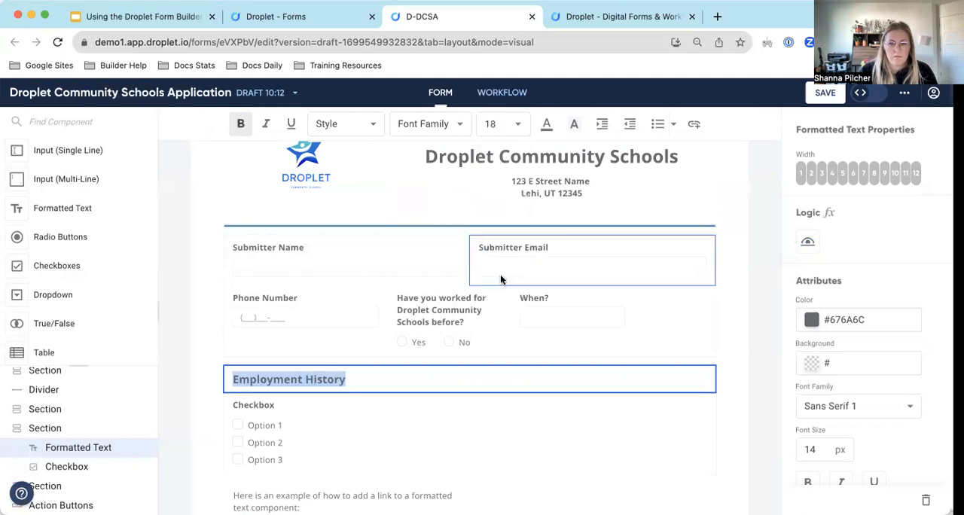
# Center the "Employment History" heading within its section.
pyautogui.scroll(-1, 837, 354)
pyautogui.scroll(-1, 839, 350)
pyautogui.click(842, 402)
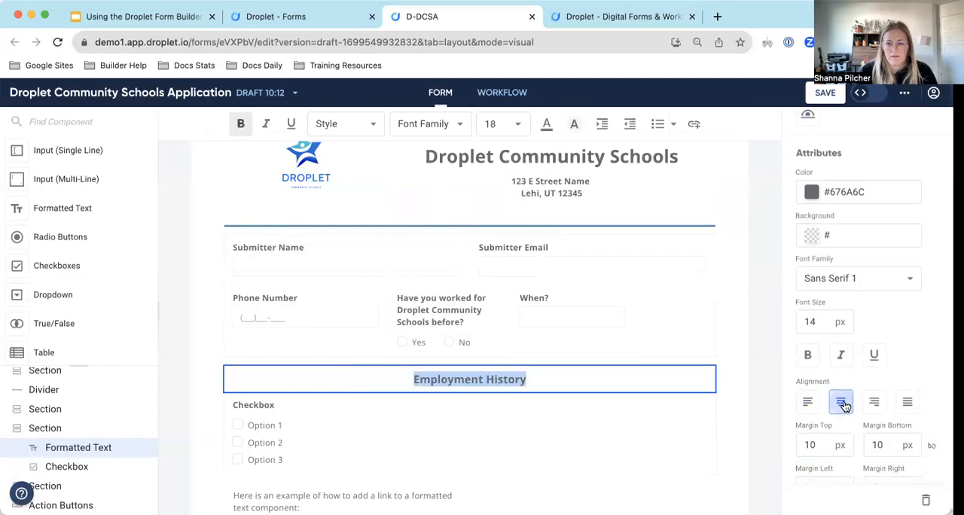
pyautogui.click(614, 412)
pyautogui.scroll(-1, 653, 369)
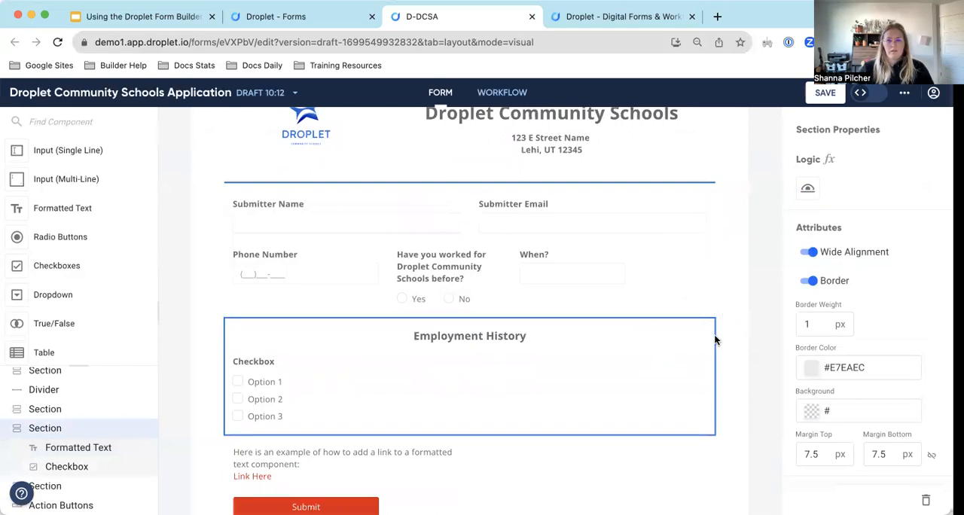
pyautogui.doubleClick(479, 335)
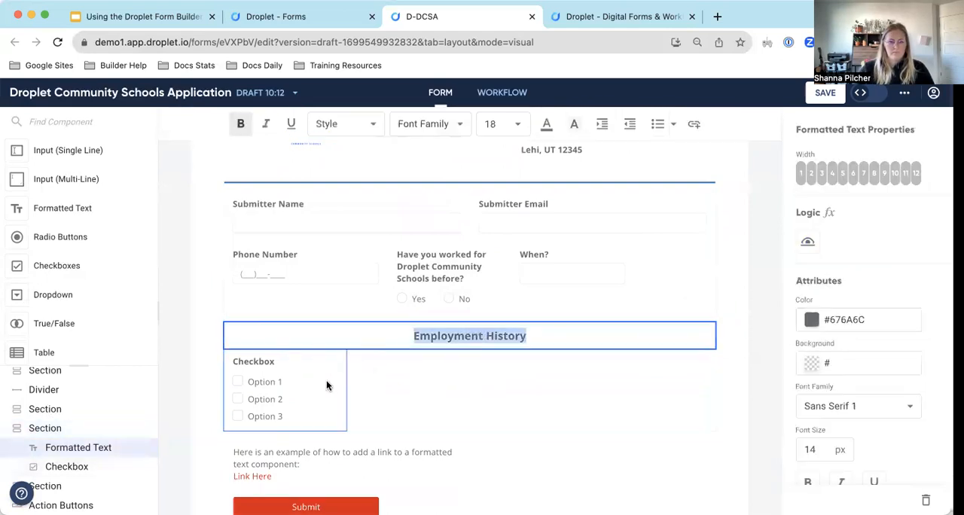
# Replace the checkbox component's label with a draft starting with "Please", and erase the draft to leave the label empty.
pyautogui.click(275, 357)
pyautogui.doubleClick(259, 362)
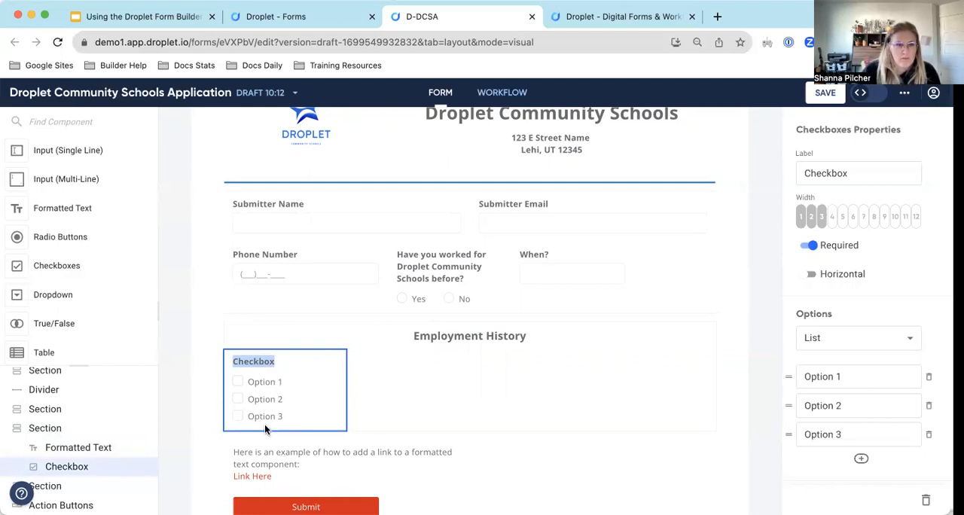
pyautogui.scroll(-3, 42, 248)
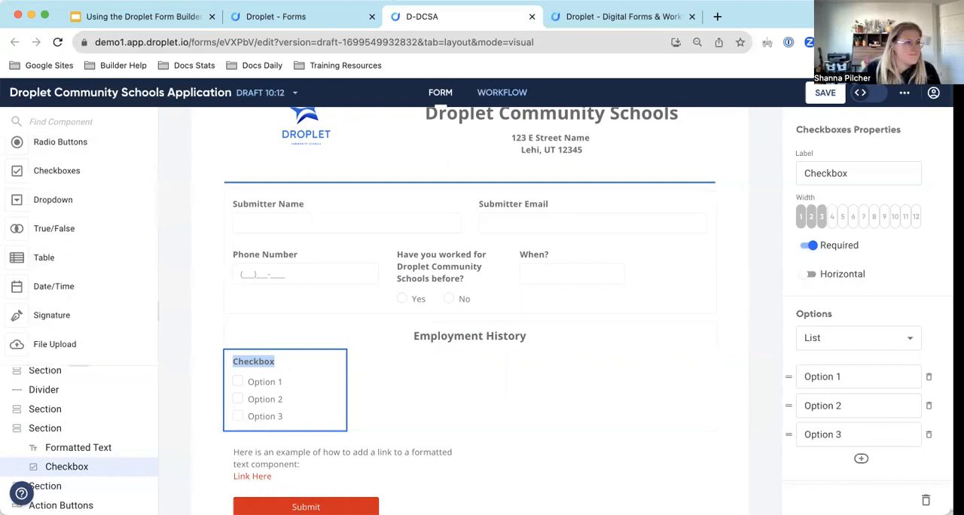
pyautogui.click(75, 316)
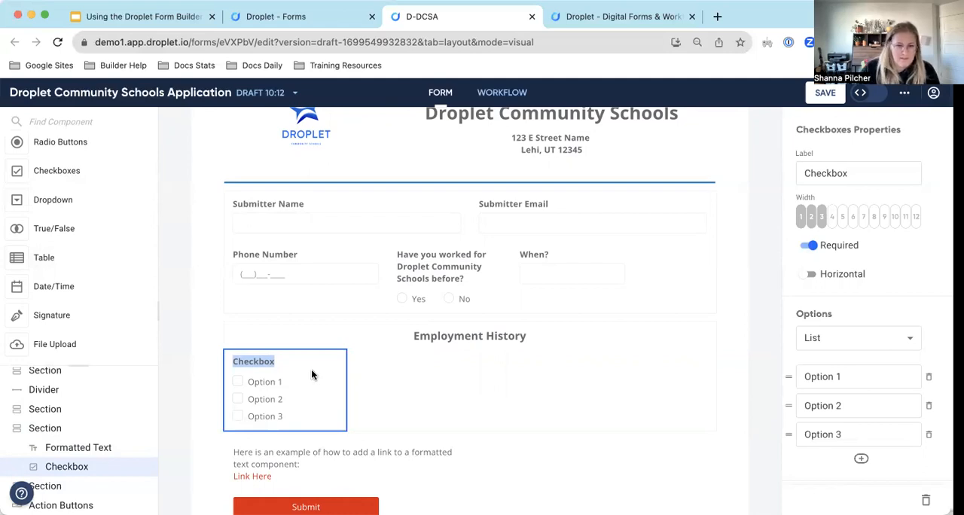
pyautogui.click(260, 366)
pyautogui.doubleClick(260, 367)
pyautogui.write('Pl')
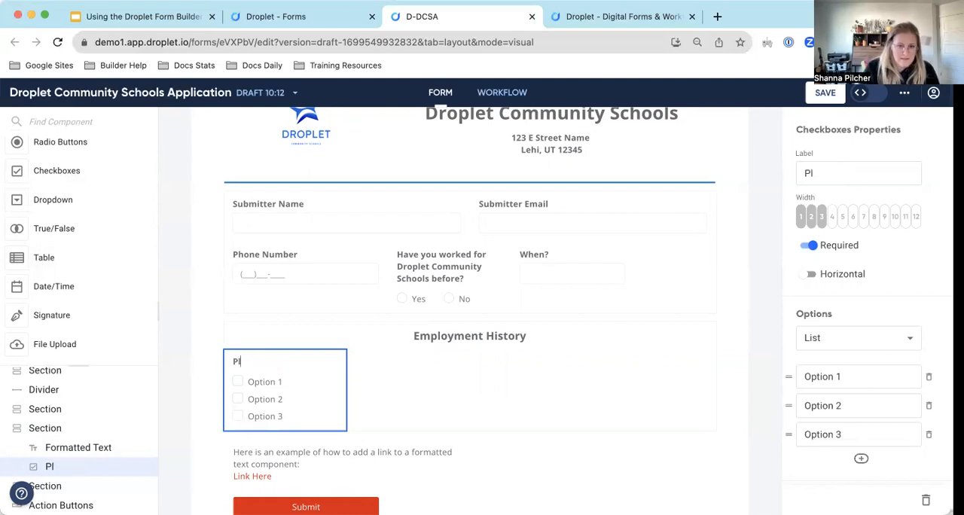
pyautogui.write('ease ra')
pyautogui.press('BackSpace')
pyautogui.press('BackSpace')
pyautogui.press('BackSpace')
pyautogui.press('BackSpace')
pyautogui.press('BackSpace')
pyautogui.press('BackSpace')
pyautogui.press('BackSpace')
pyautogui.press('BackSpace')
pyautogui.press('BackSpace')
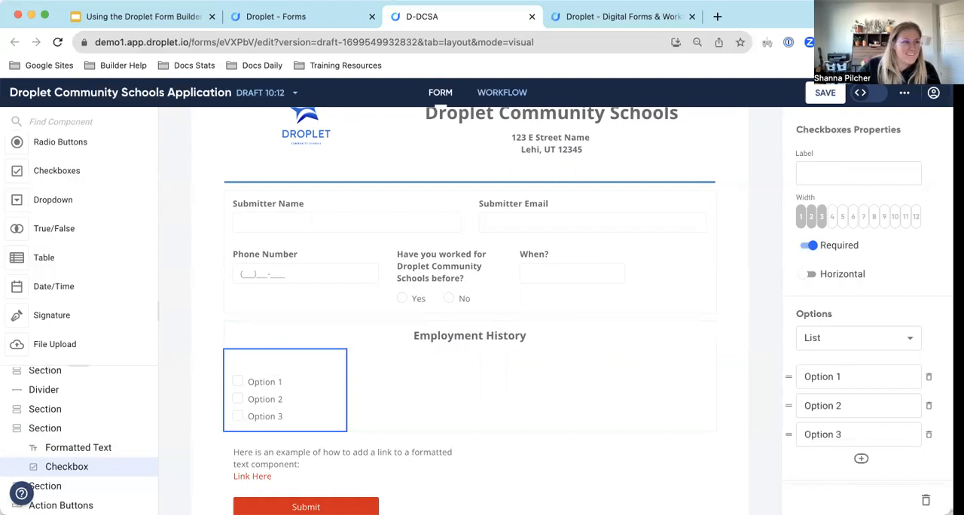
pyautogui.press('super+Tab')
pyautogui.press('super+Tab')
pyautogui.press('super+Tab')
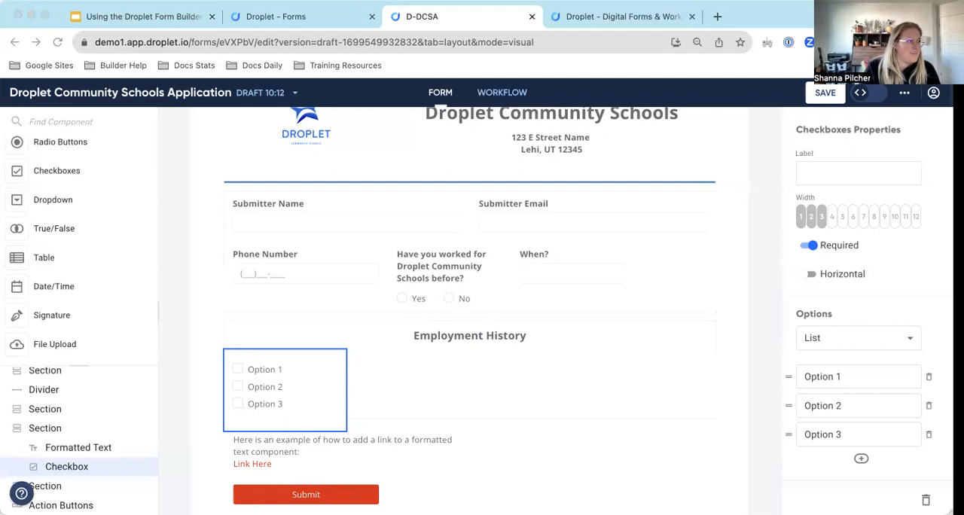
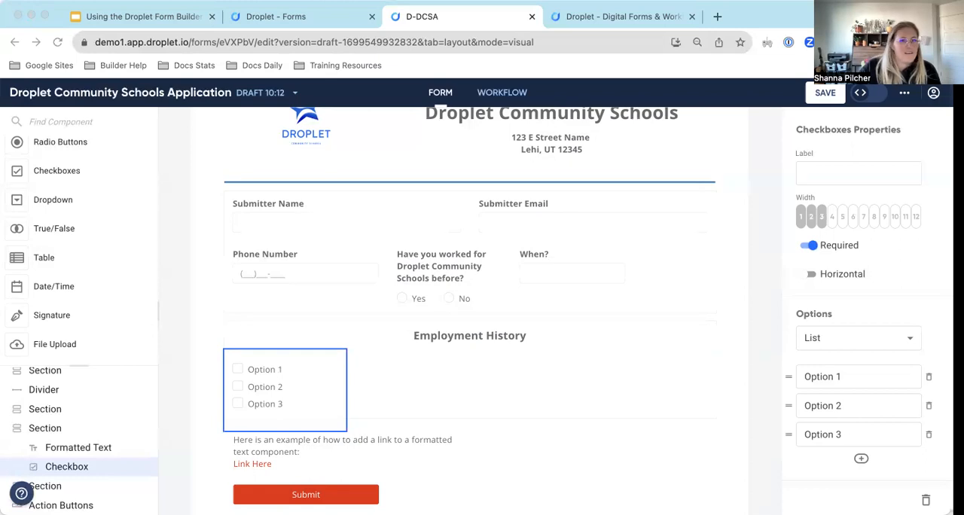
# Switch to the Droplet Community Schools Application PDF in Google Drive and review its Certification and Education sections.
pyautogui.moveTo(416, 147); pyautogui.dragTo(603, 19)
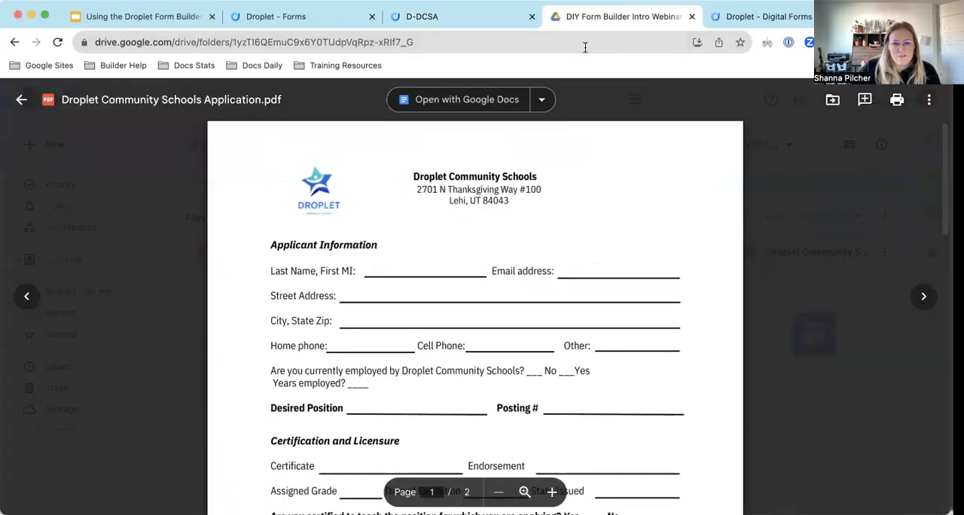
pyautogui.scroll(-10, 466, 280)
pyautogui.scroll(-13, 465, 280)
pyautogui.scroll(20, 465, 281)
pyautogui.scroll(-5, 465, 280)
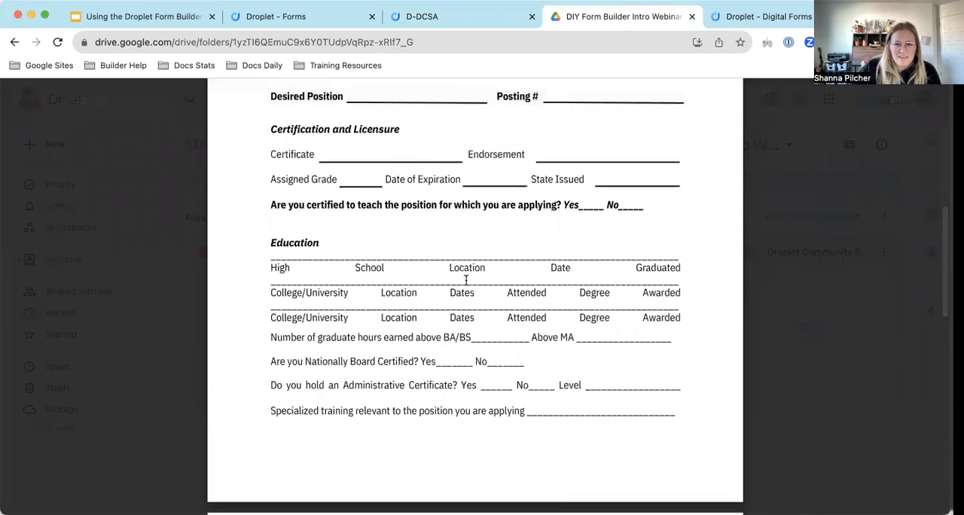
pyautogui.scroll(-1, 465, 280)
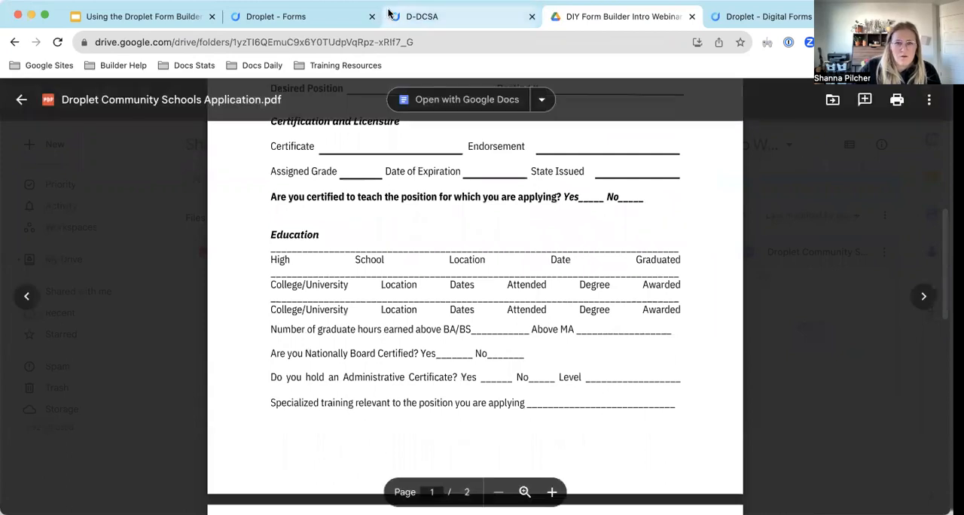
# Return to the Droplet form builder and delete the checkbox component from the Employment History section.
pyautogui.click(422, 15)
pyautogui.scroll(-4, 815, 316)
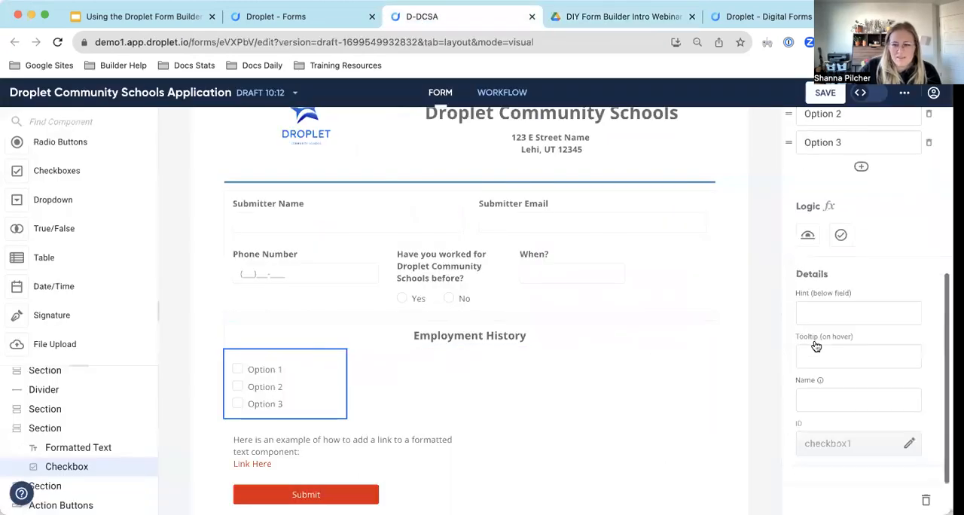
pyautogui.click(928, 501)
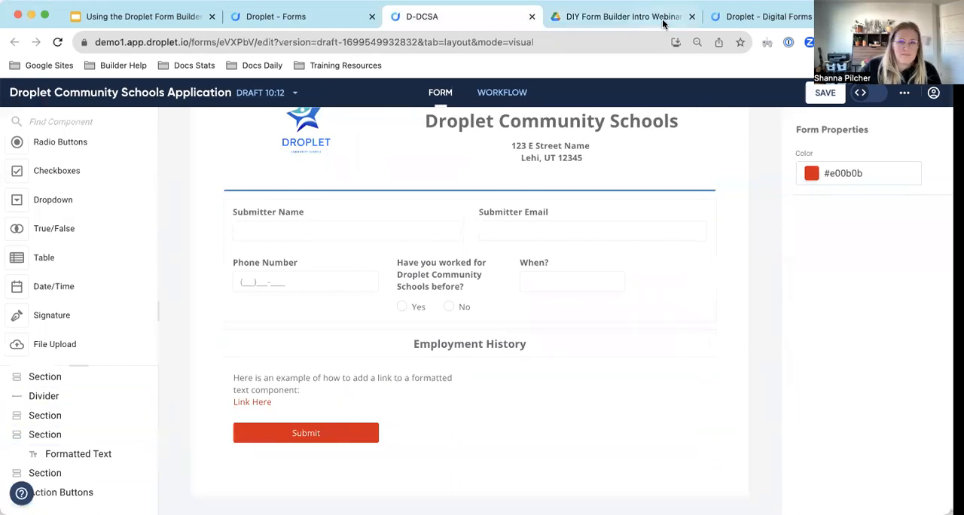
# Check the form preview, and reread the application PDF in Google Drive from Applicant Information through Education.
pyautogui.click(770, 21)
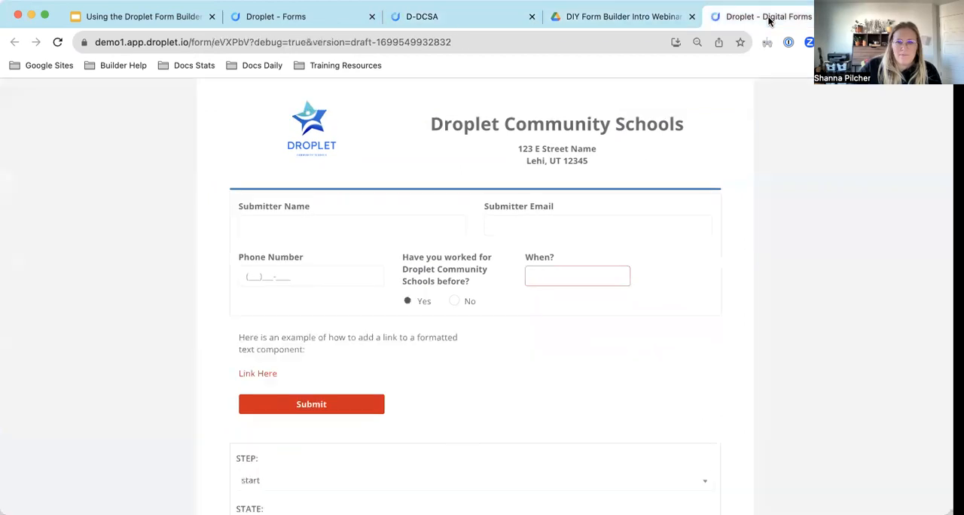
pyautogui.click(625, 16)
pyautogui.scroll(5, 426, 310)
pyautogui.scroll(-2, 425, 309)
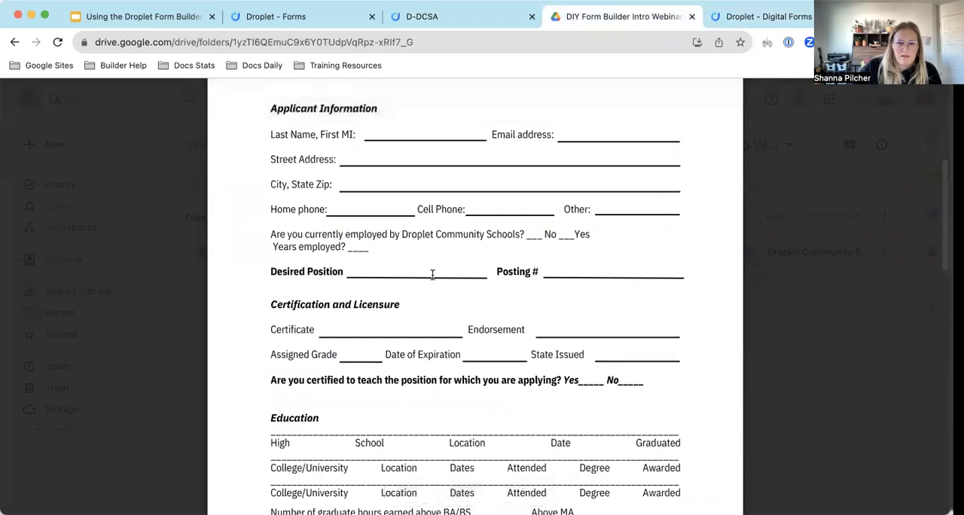
pyautogui.scroll(-3, 474, 319)
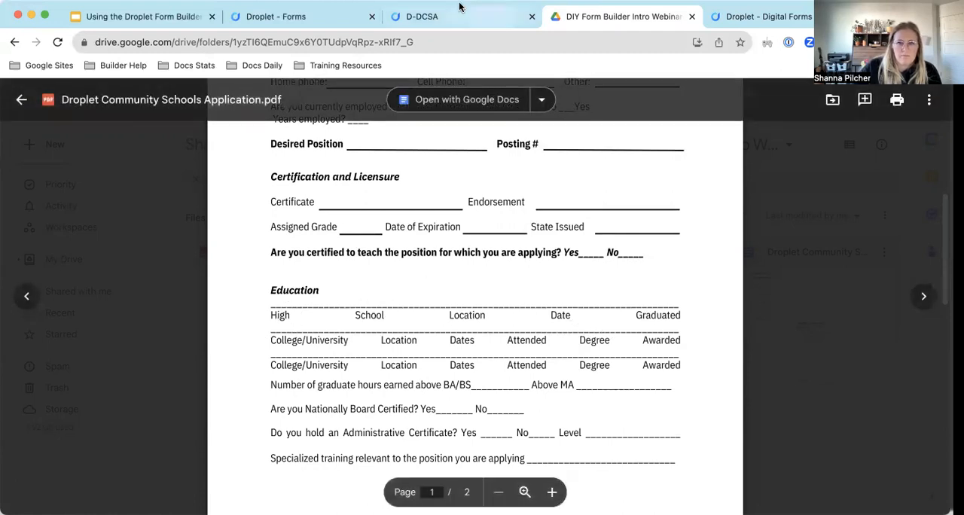
# Return to the Droplet form builder and add a table component directly below the Employment History heading.
pyautogui.click(440, 17)
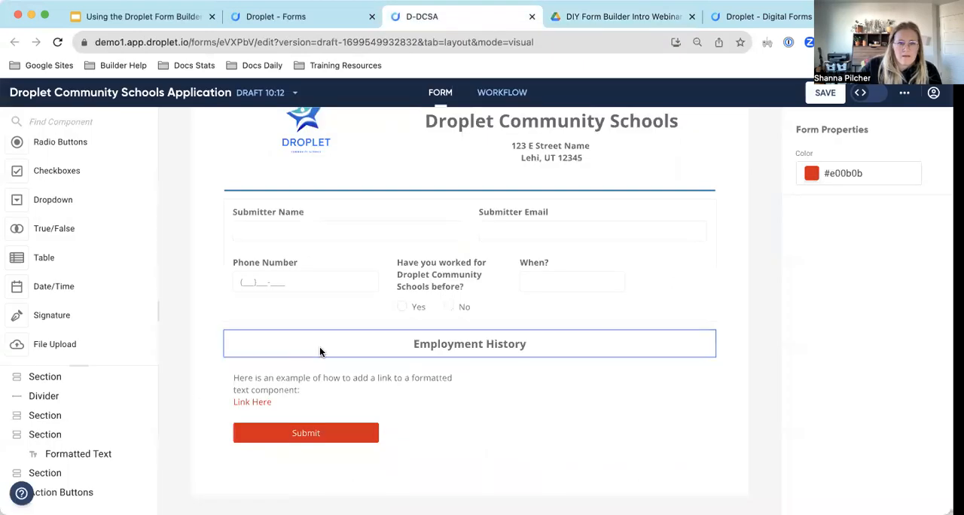
pyautogui.click(452, 345)
pyautogui.click(468, 344)
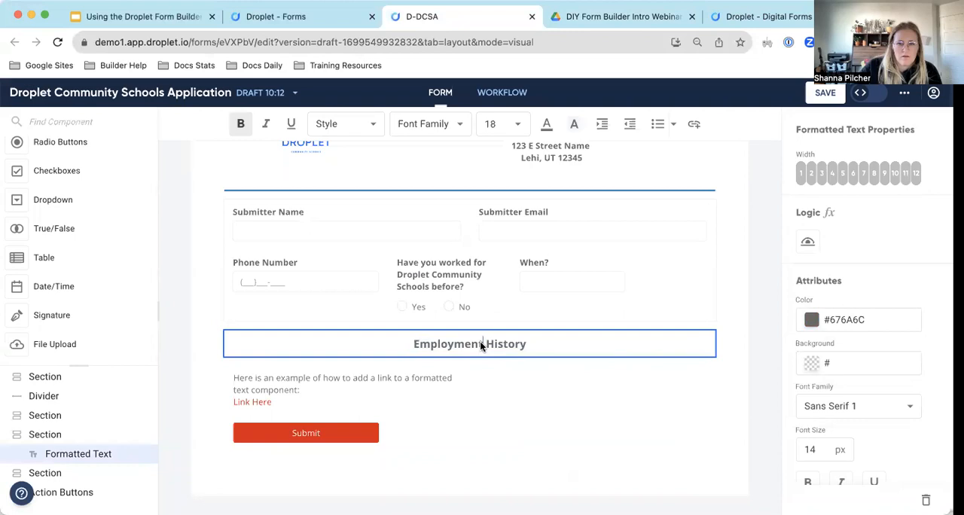
pyautogui.moveTo(66, 265); pyautogui.dragTo(482, 354)
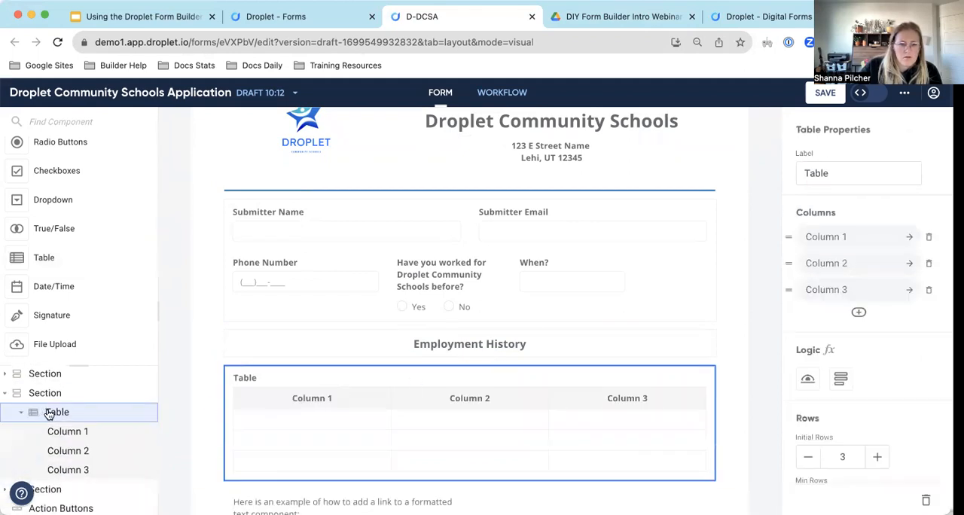
# Move the new table into the Employment History section, directly under its heading text.
pyautogui.scroll(3, 48, 414)
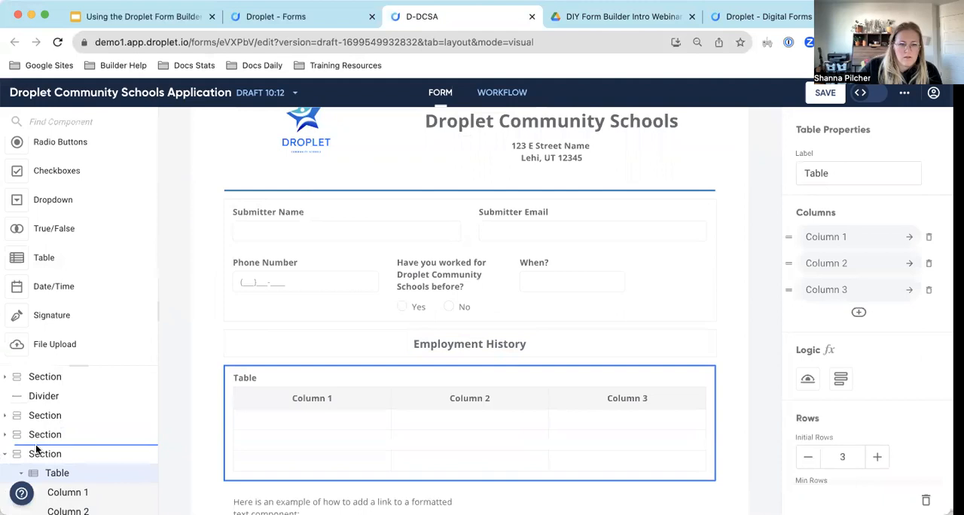
pyautogui.moveTo(37, 449); pyautogui.dragTo(36, 451)
pyautogui.scroll(-2, 39, 462)
pyautogui.moveTo(44, 415); pyautogui.dragTo(35, 403)
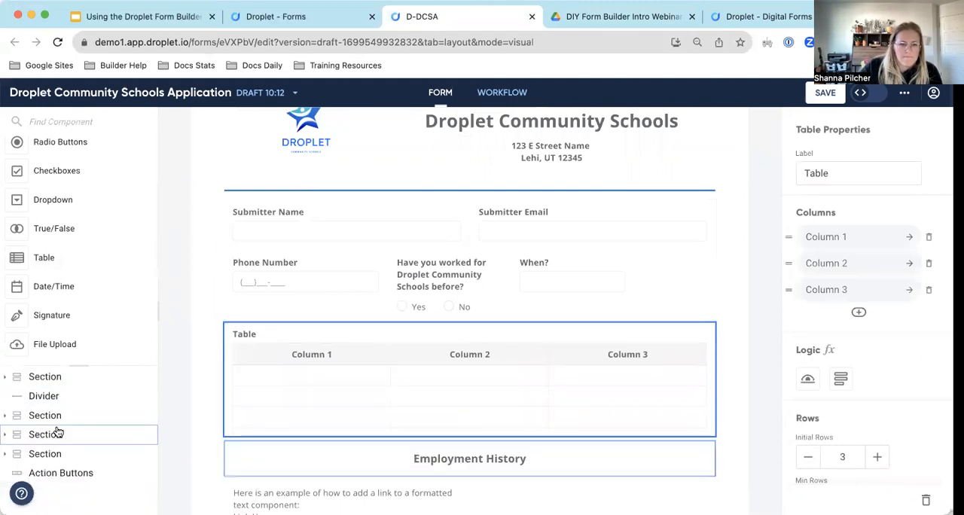
pyautogui.click(6, 415)
pyautogui.scroll(-2, 70, 422)
pyautogui.scroll(-1, 70, 422)
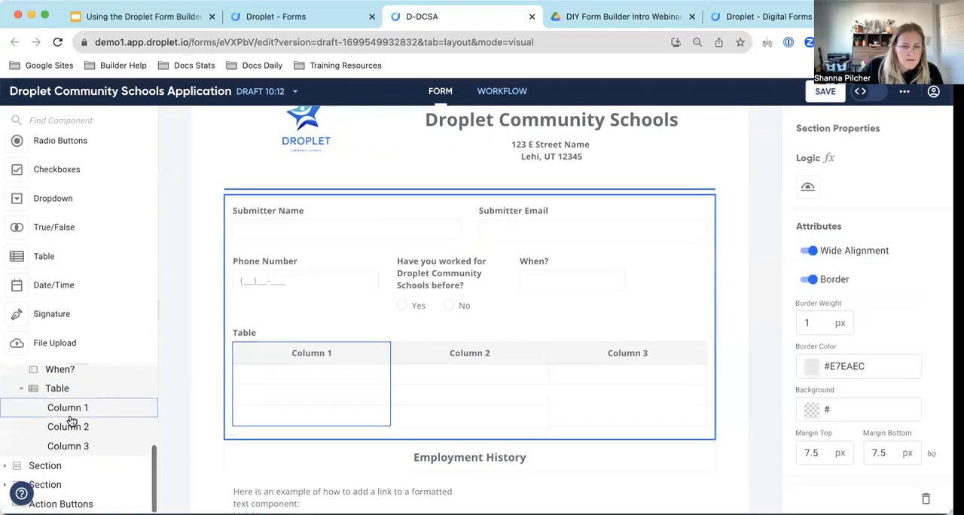
pyautogui.click(12, 466)
pyautogui.scroll(-1, 35, 443)
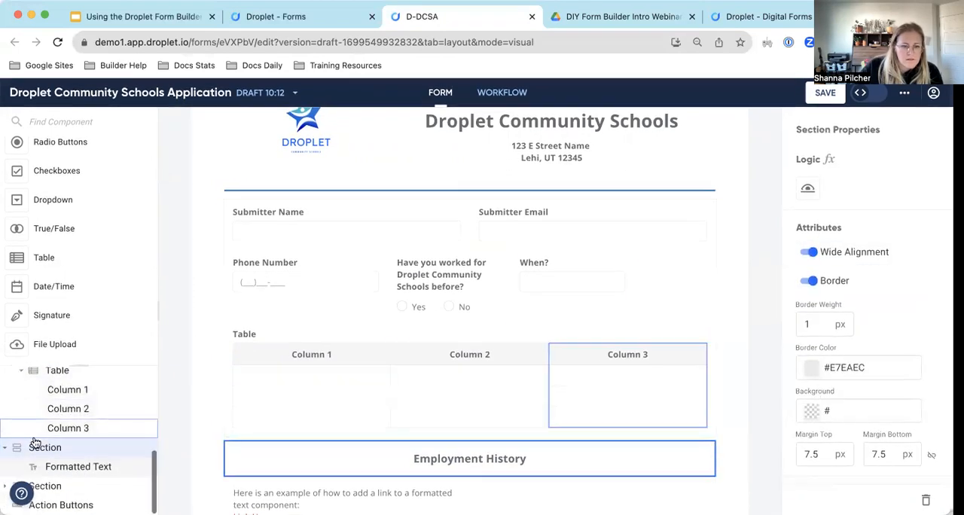
pyautogui.moveTo(46, 381); pyautogui.dragTo(30, 479)
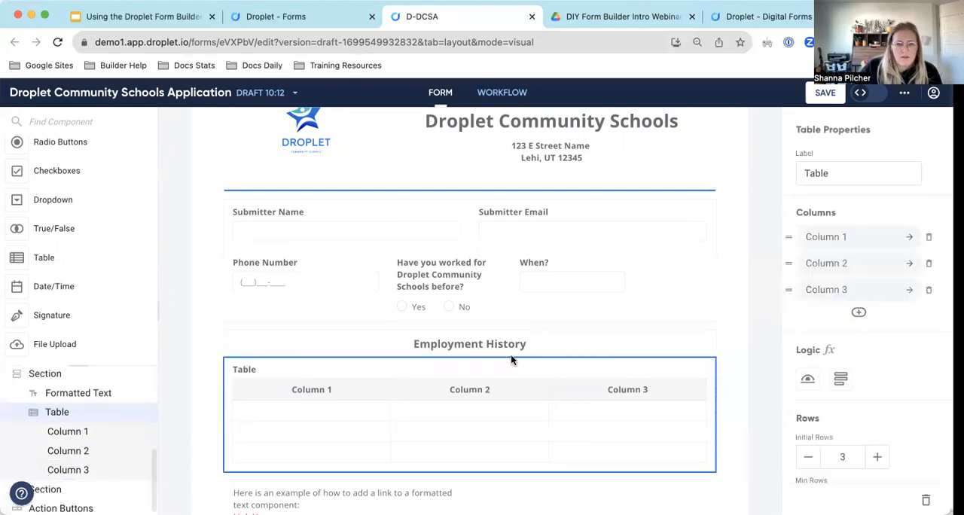
# Replace the table's label with "Education History".
pyautogui.click(851, 167)
pyautogui.doubleClick(848, 170)
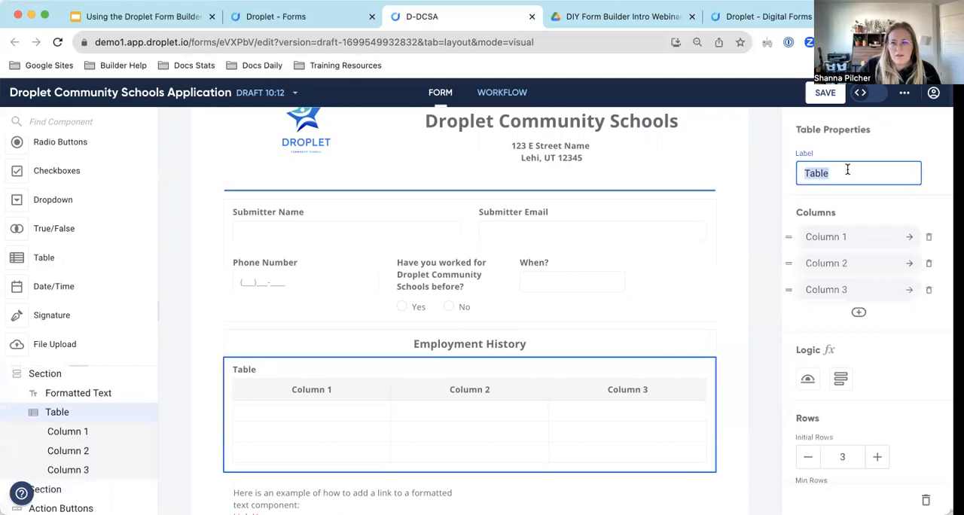
pyautogui.press('BackSpace')
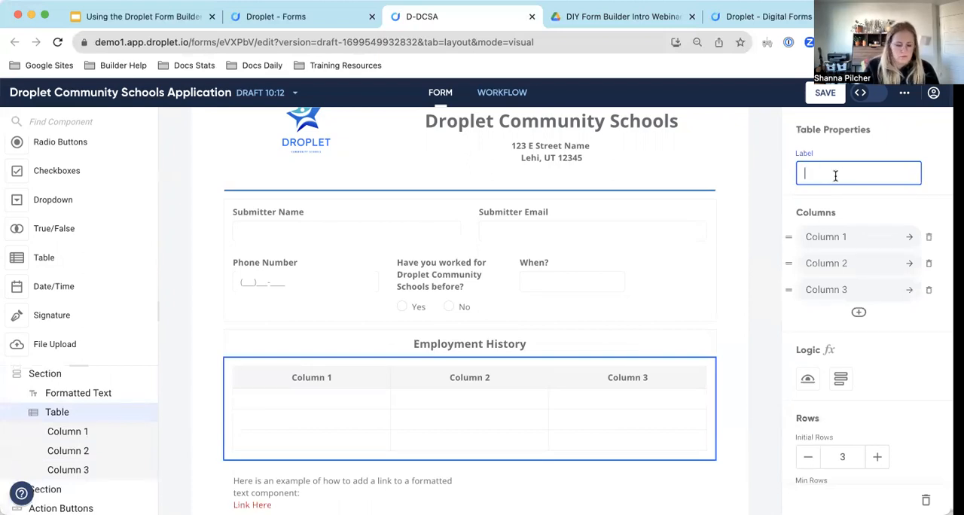
pyautogui.write('Education hist')
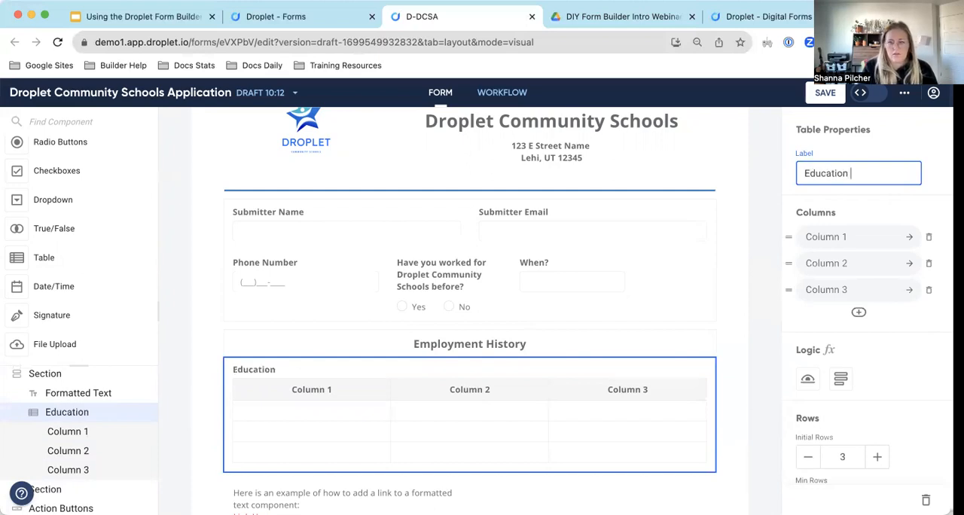
pyautogui.press('BackSpace')
pyautogui.press('BackSpace')
pyautogui.press('BackSpace')
pyautogui.write('History')
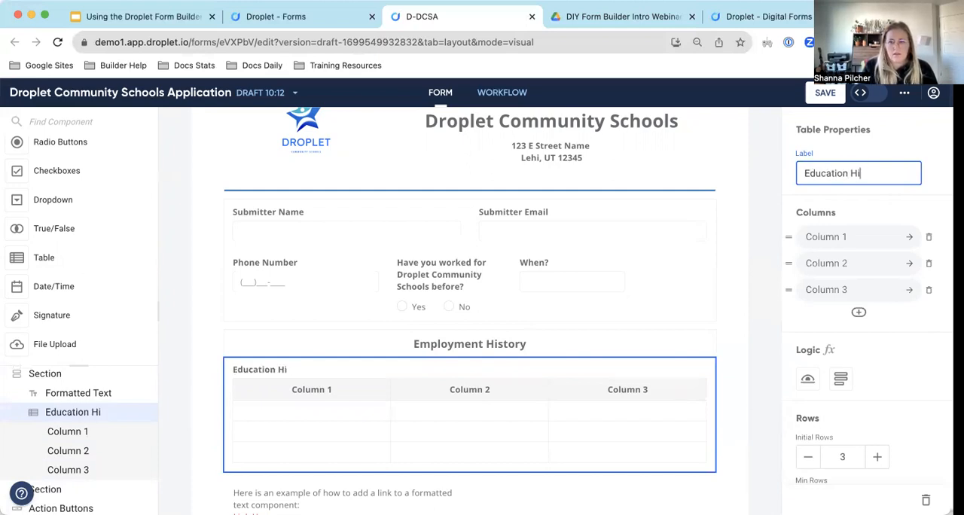
# Check the Education fields in the PDF and set the table's first column header to "School".
pyautogui.click(865, 237)
pyautogui.tripleClick(854, 231)
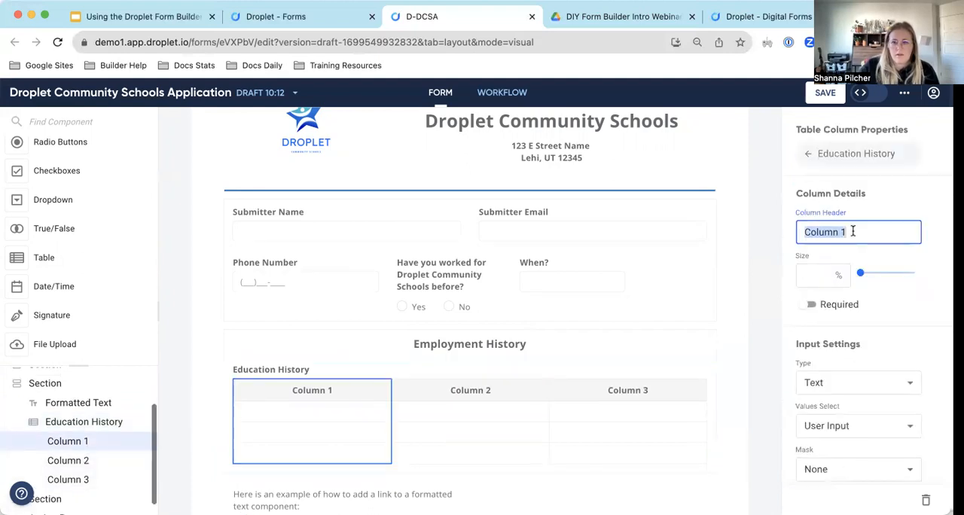
pyautogui.click(620, 16)
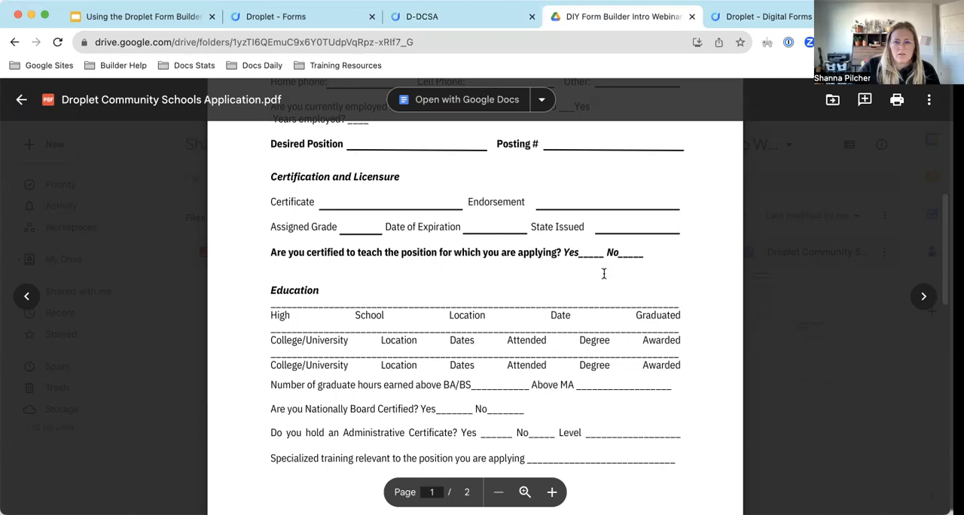
pyautogui.click(482, 25)
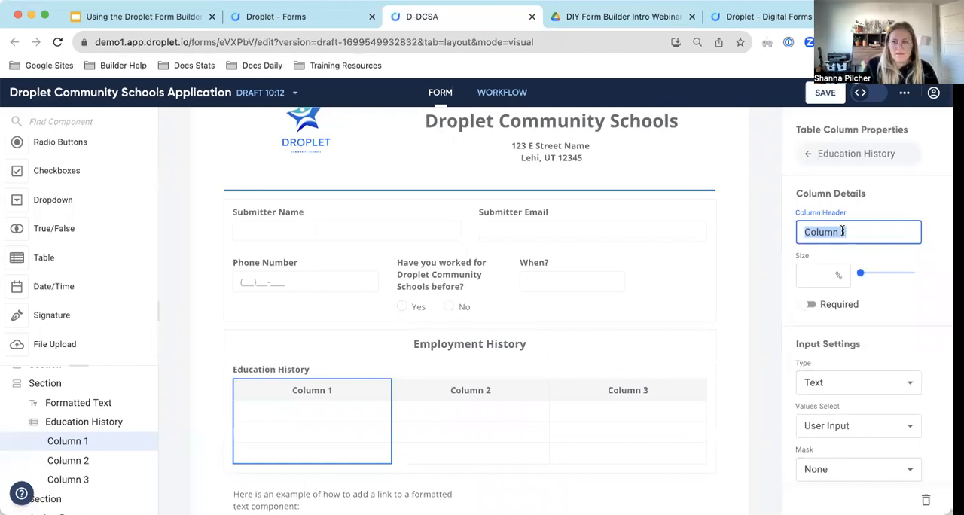
pyautogui.write('School')
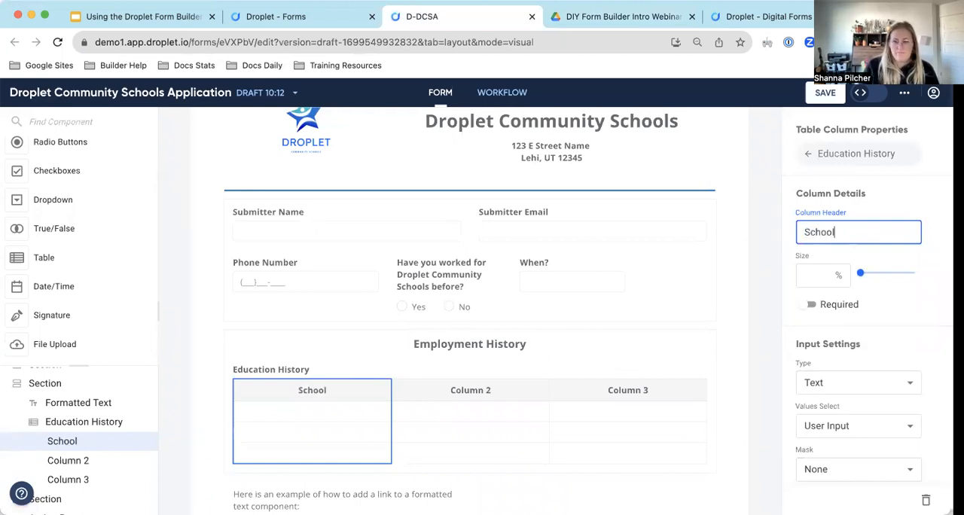
# Set the second column header of the Education History table to "Location".
pyautogui.click(484, 390)
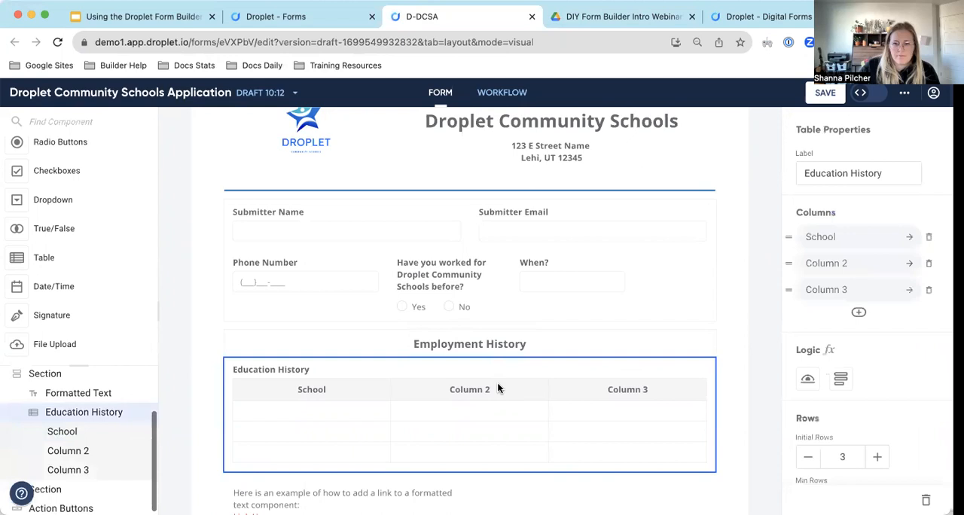
pyautogui.click(827, 263)
pyautogui.click(844, 233)
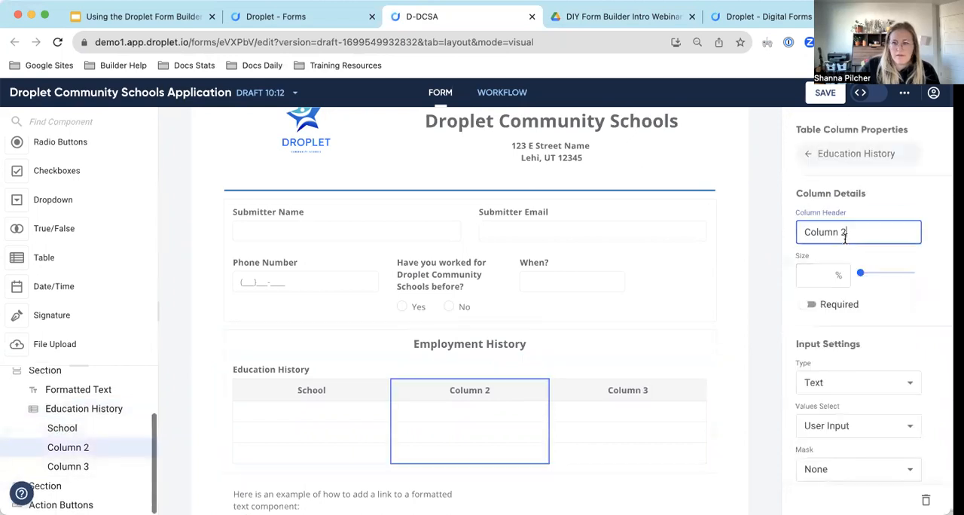
pyautogui.tripleClick(844, 235)
pyautogui.write('Location')
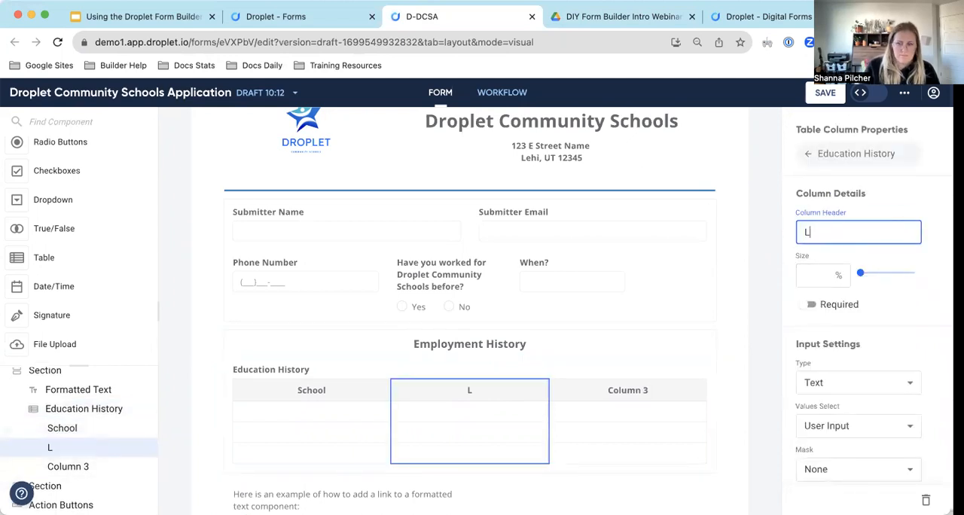
# Set the third column header of the Education History table to "Years Attended".
pyautogui.click(635, 393)
pyautogui.click(821, 290)
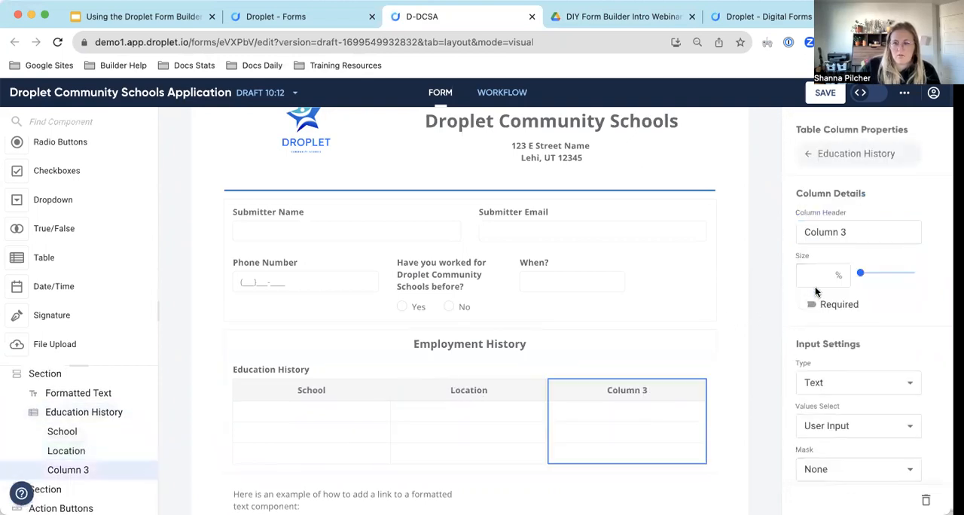
pyautogui.click(844, 232)
pyautogui.tripleClick(845, 232)
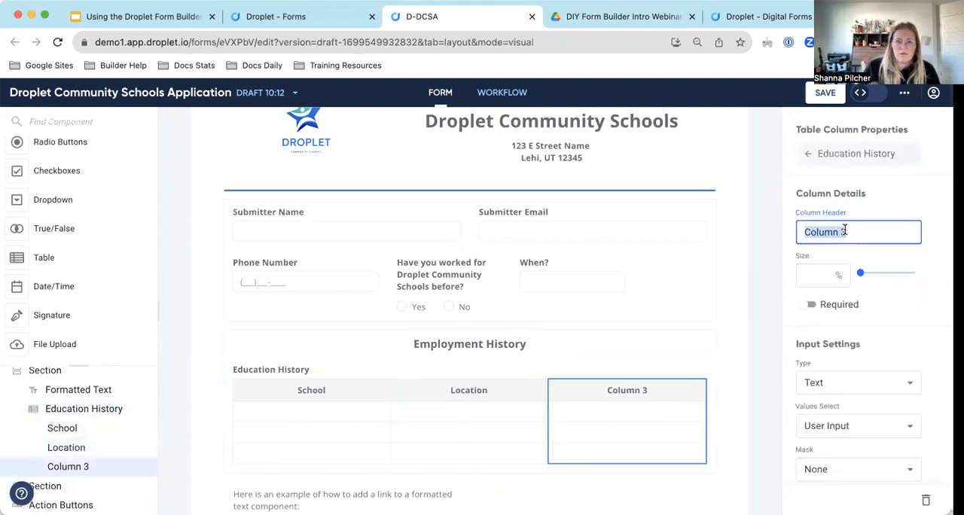
pyautogui.write('Date')
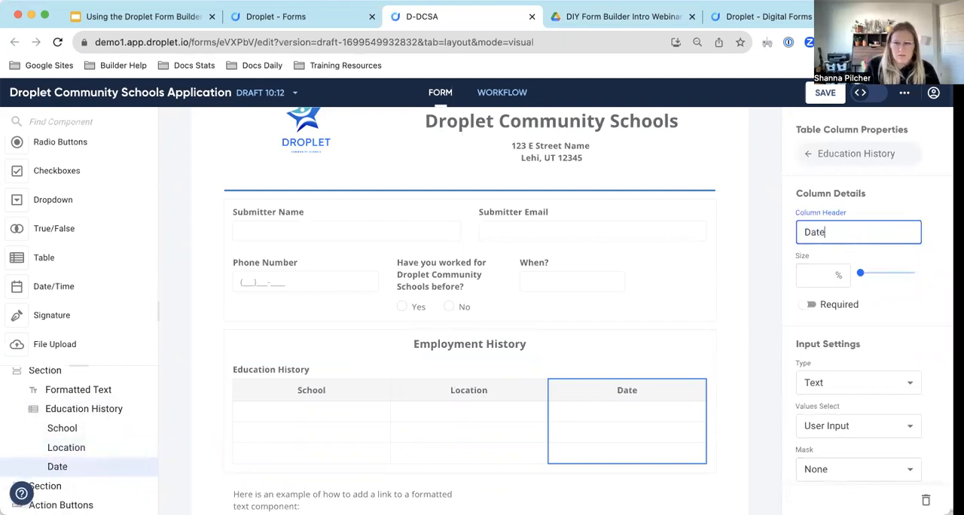
pyautogui.write('s')
pyautogui.press('BackSpace')
pyautogui.press('BackSpace')
pyautogui.press('BackSpace')
pyautogui.press('BackSpace')
pyautogui.press('BackSpace')
pyautogui.write('UY')
pyautogui.press('BackSpace')
pyautogui.press('BackSpace')
pyautogui.write('Years Attended')
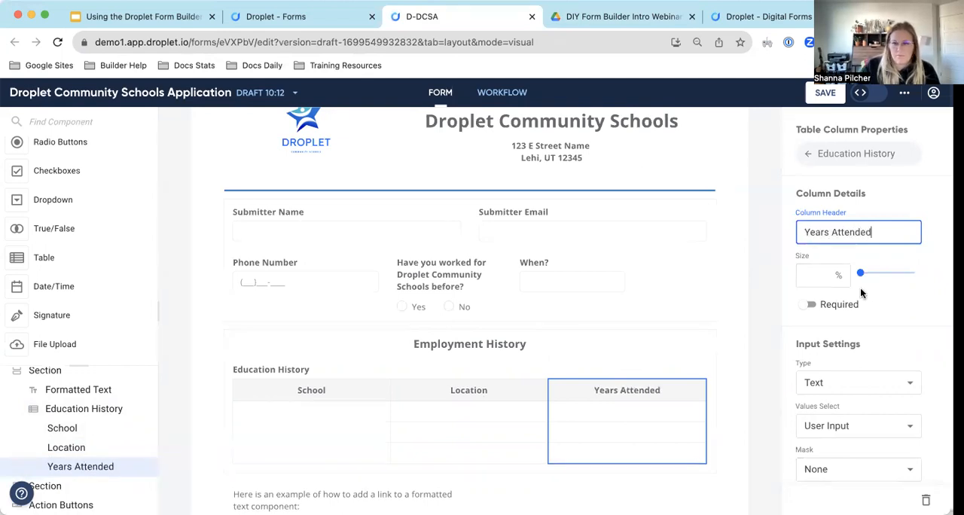
# Add a fourth column to the Education History table and open its properties.
pyautogui.click(806, 153)
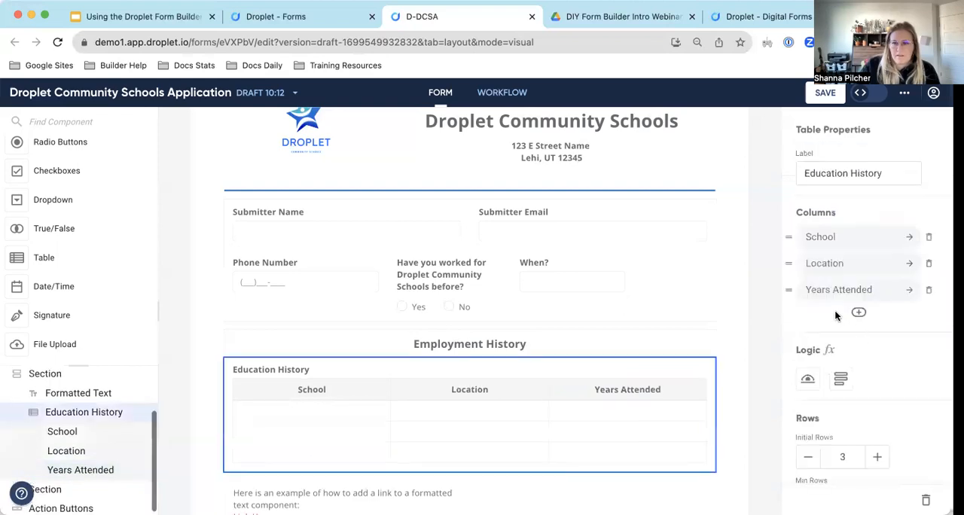
pyautogui.click(858, 312)
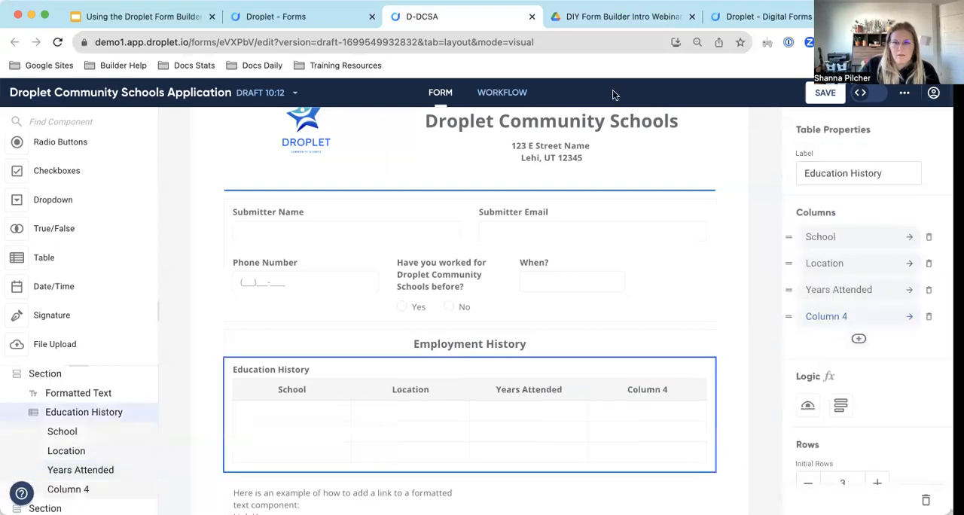
pyautogui.click(842, 318)
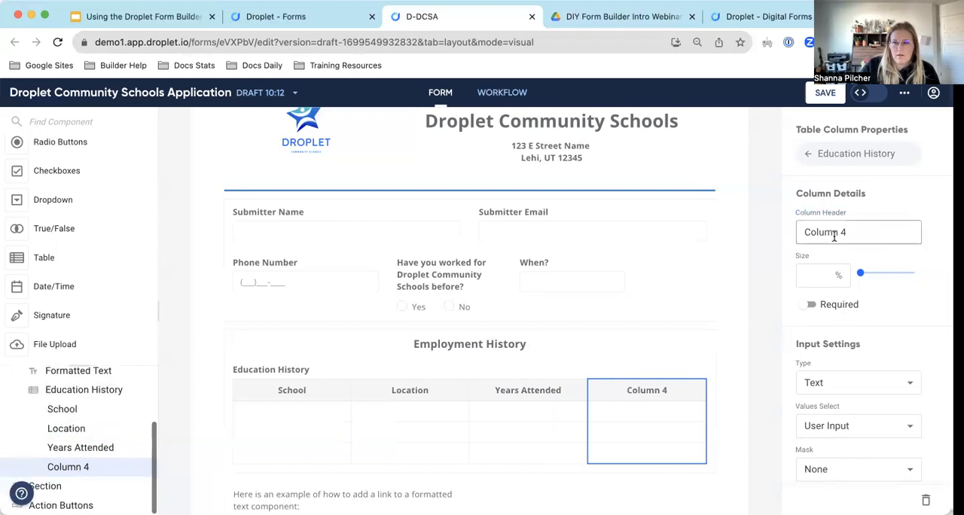
# Check the Education fields in the PDF and set the fourth column header of the Education History table to "Degree".
pyautogui.click(637, 16)
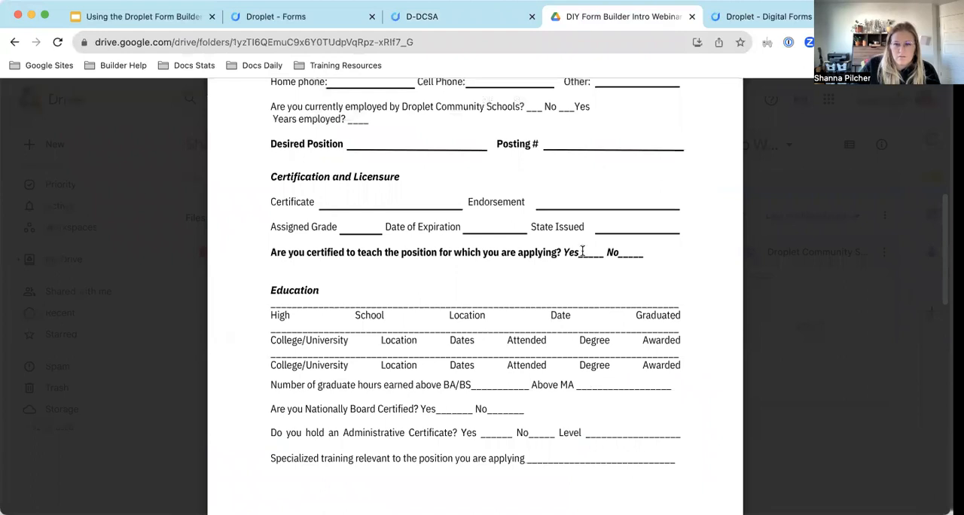
pyautogui.click(480, 18)
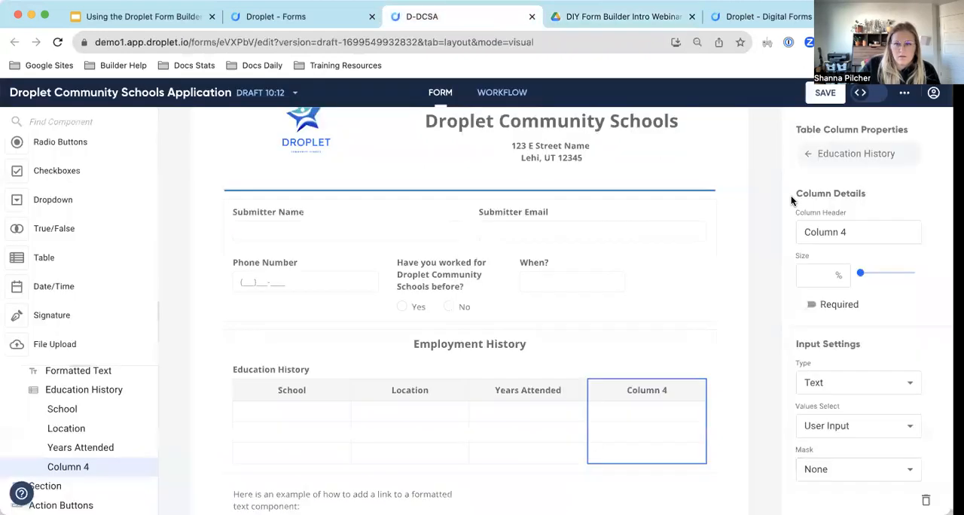
pyautogui.click(846, 229)
pyautogui.press('super+a')
pyautogui.write('D')
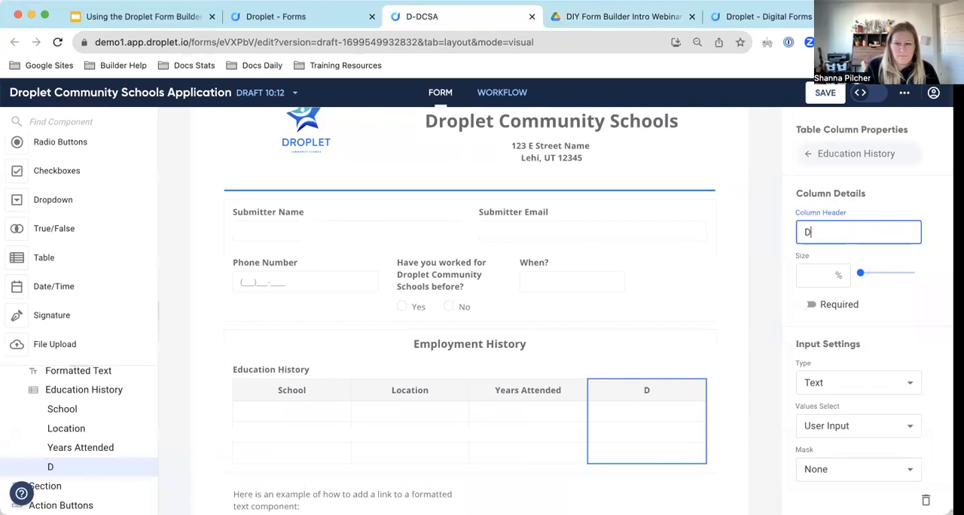
pyautogui.write('egree')
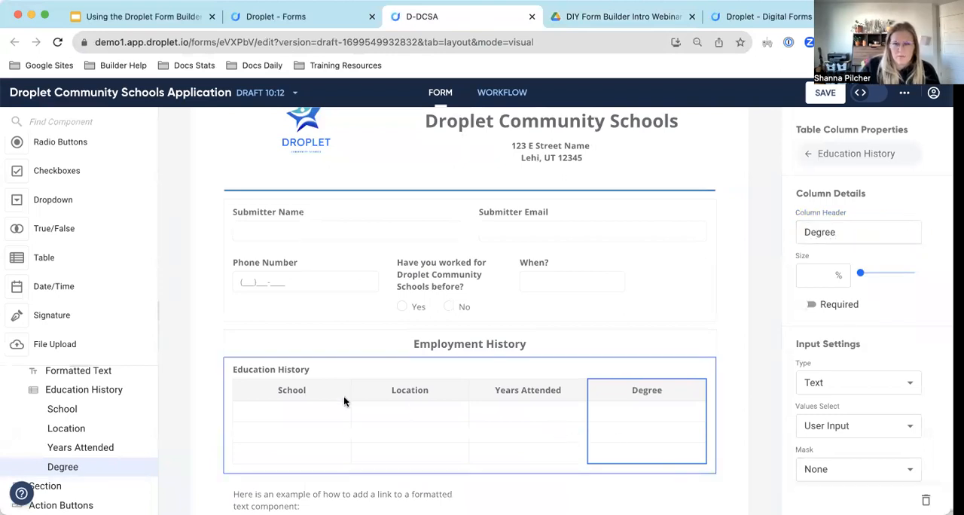
# Set the Education History table's initial rows to 1.
pyautogui.click(312, 418)
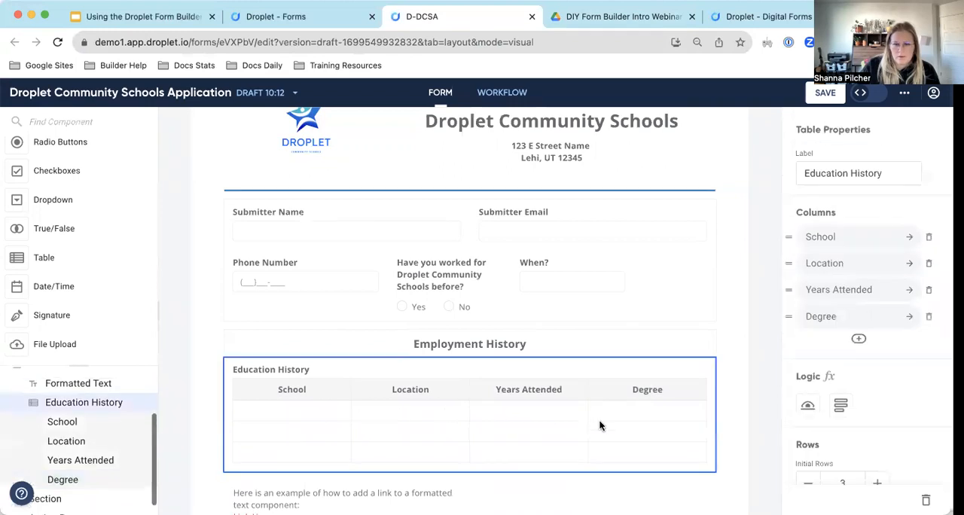
pyautogui.scroll(-2, 465, 399)
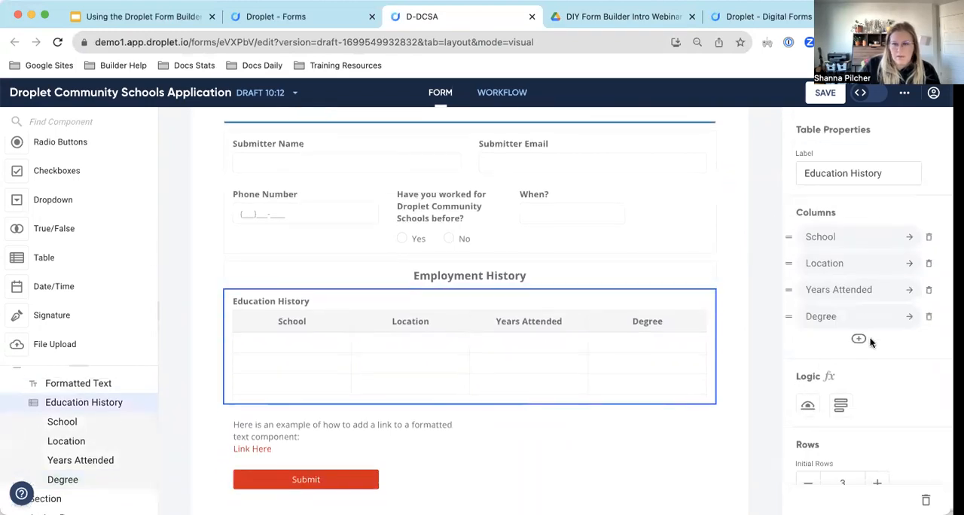
pyautogui.scroll(-5, 895, 329)
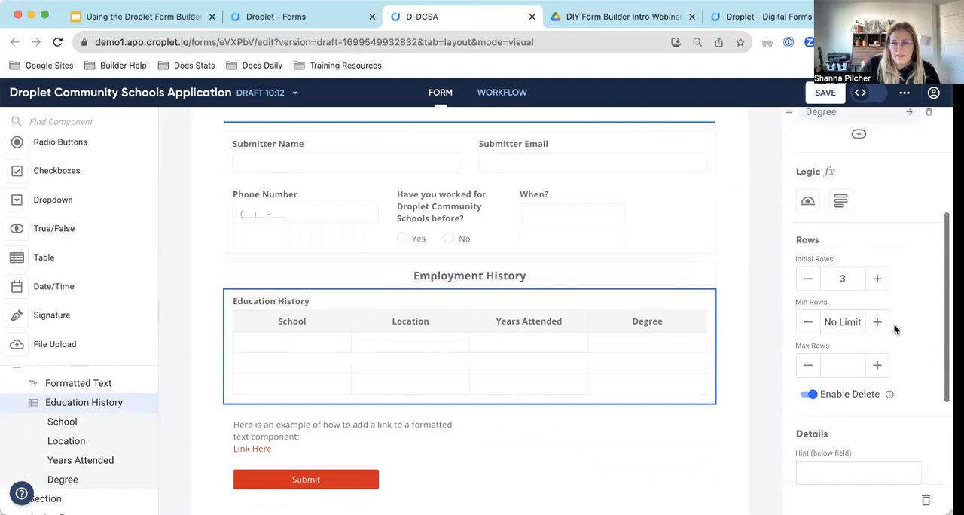
pyautogui.click(806, 276)
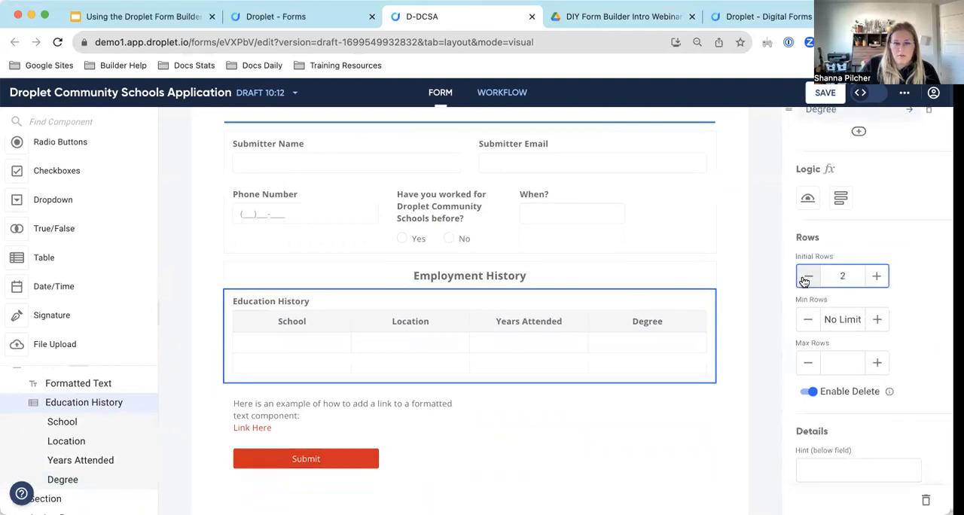
pyautogui.click(806, 277)
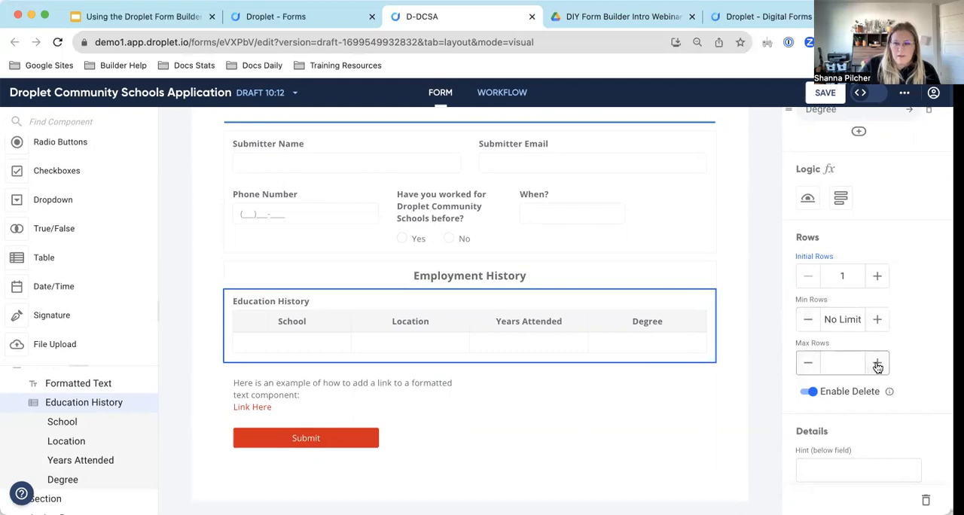
# Review the Education History table's row limits and its hint and tooltip settings.
pyautogui.scroll(-2, 896, 343)
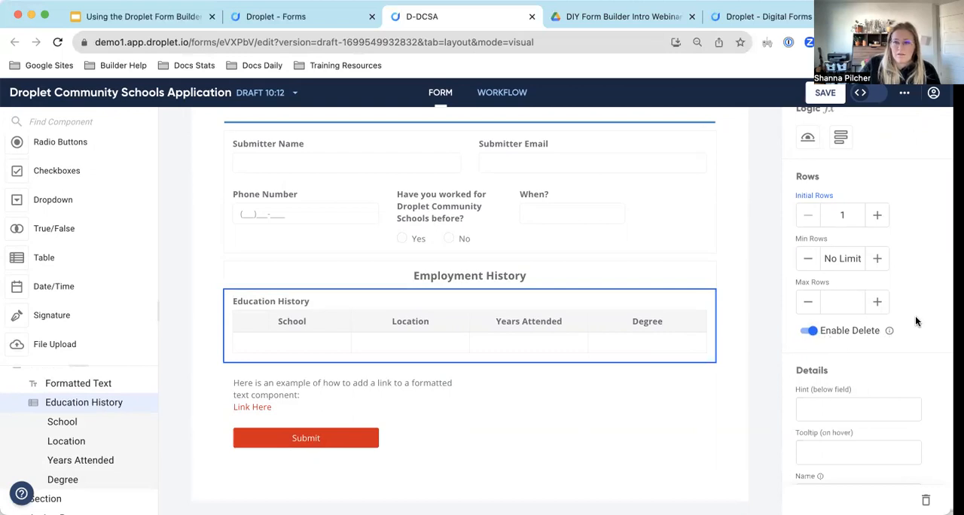
pyautogui.scroll(-1, 915, 321)
pyautogui.scroll(-2, 862, 327)
pyautogui.click(859, 320)
pyautogui.click(833, 354)
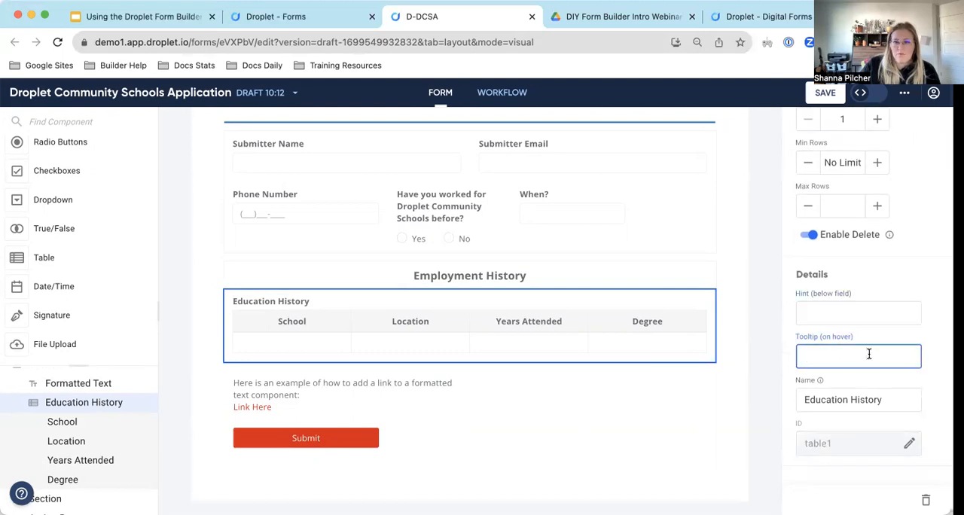
# Open the School column's properties and review the available input types, keeping Text.
pyautogui.scroll(3, 836, 325)
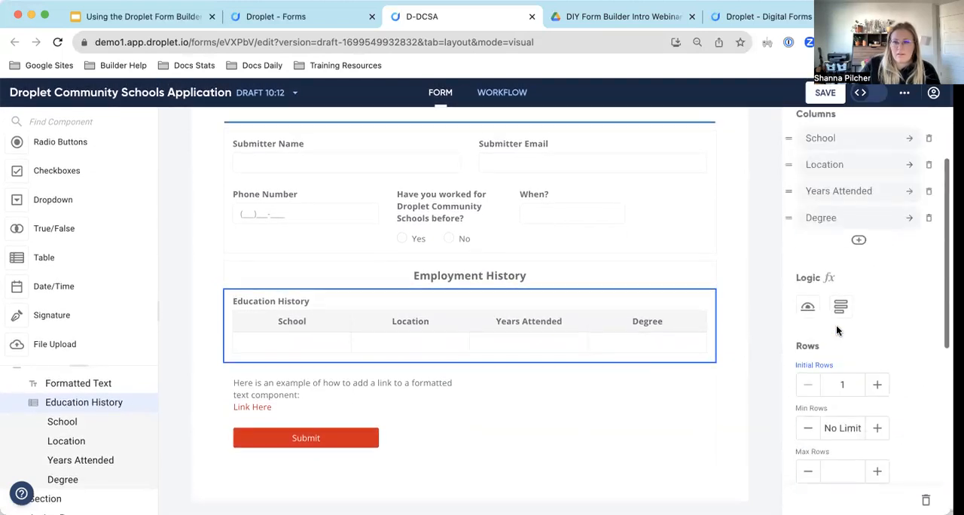
pyautogui.scroll(2, 837, 325)
pyautogui.click(882, 240)
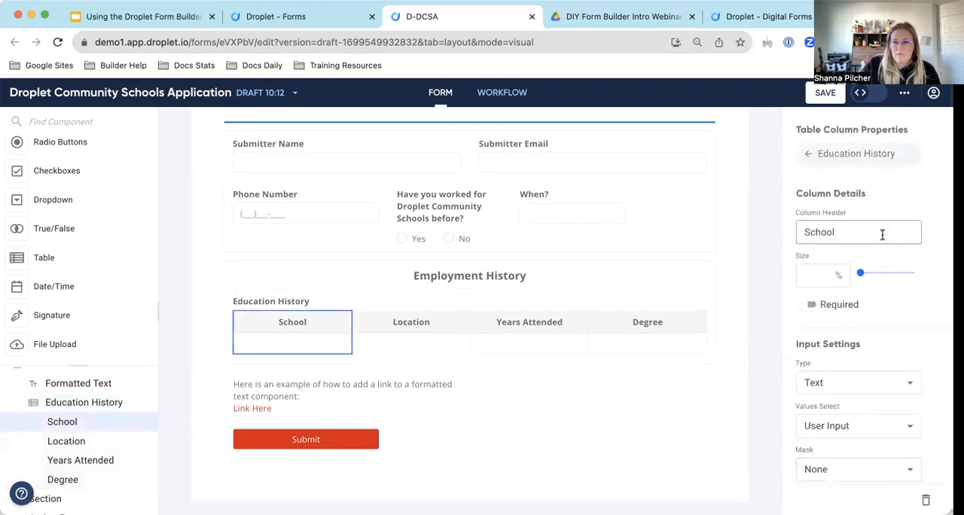
pyautogui.scroll(-5, 876, 283)
pyautogui.scroll(-1, 876, 287)
pyautogui.scroll(4, 875, 286)
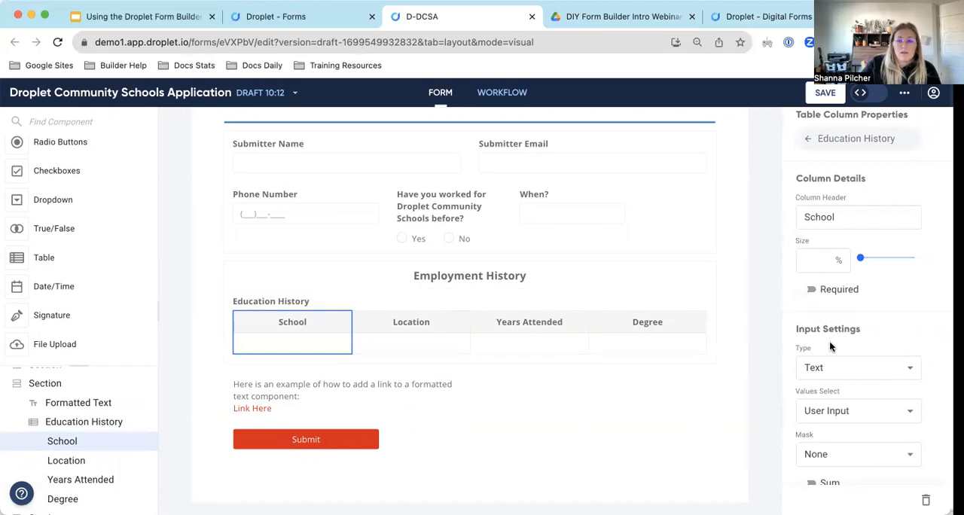
pyautogui.click(872, 369)
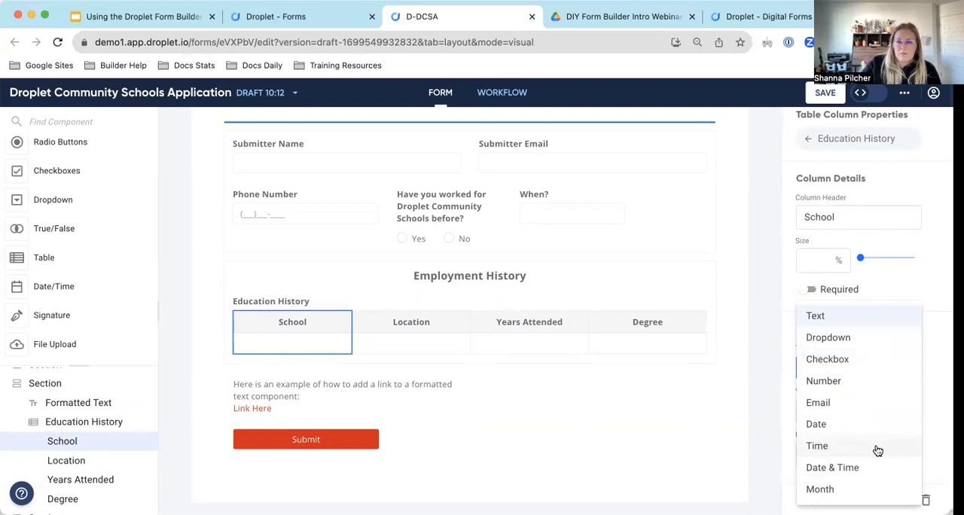
pyautogui.click(918, 289)
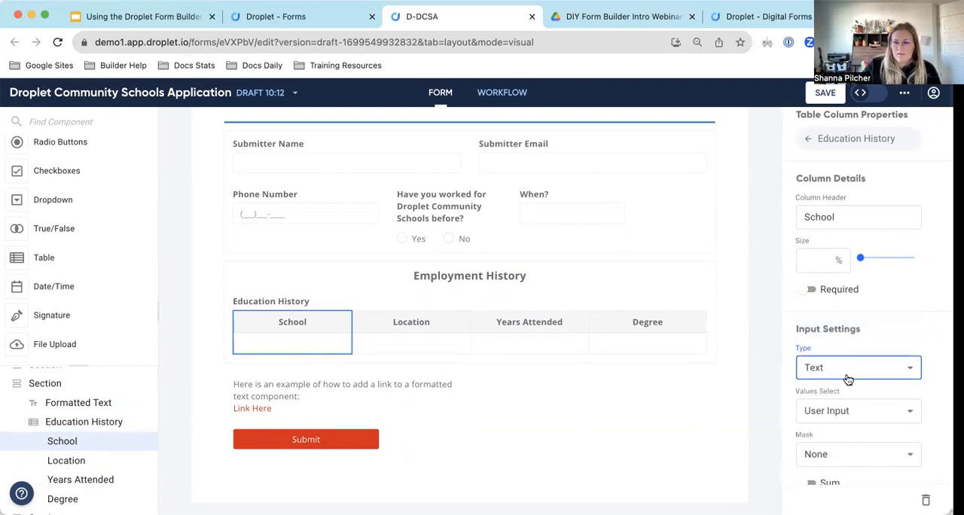
# Review the value source options for the School column, keeping User Input.
pyautogui.scroll(-2, 848, 380)
pyautogui.click(864, 336)
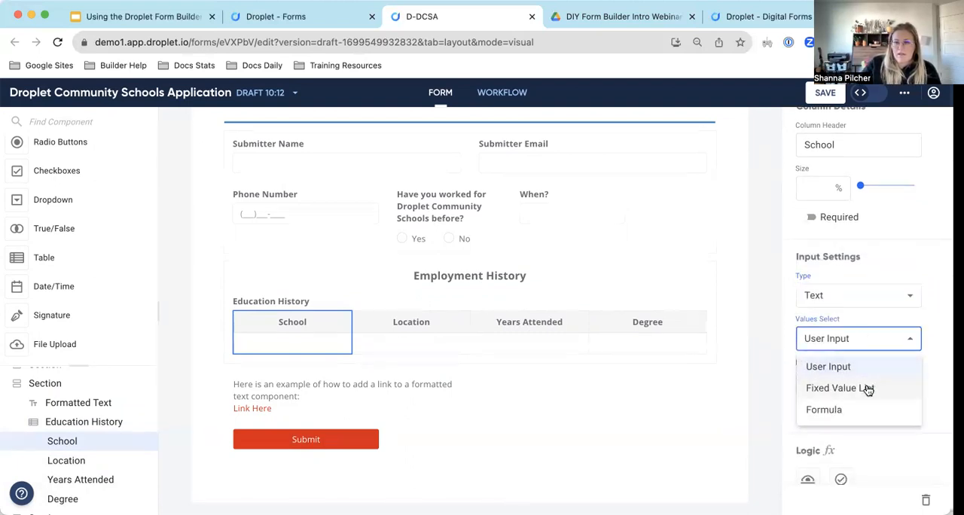
pyautogui.click(889, 343)
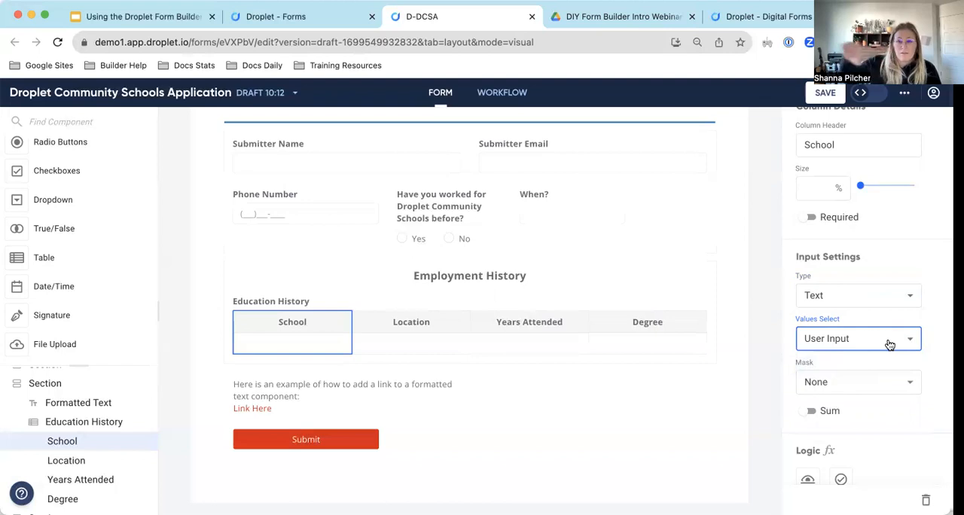
pyautogui.click(890, 344)
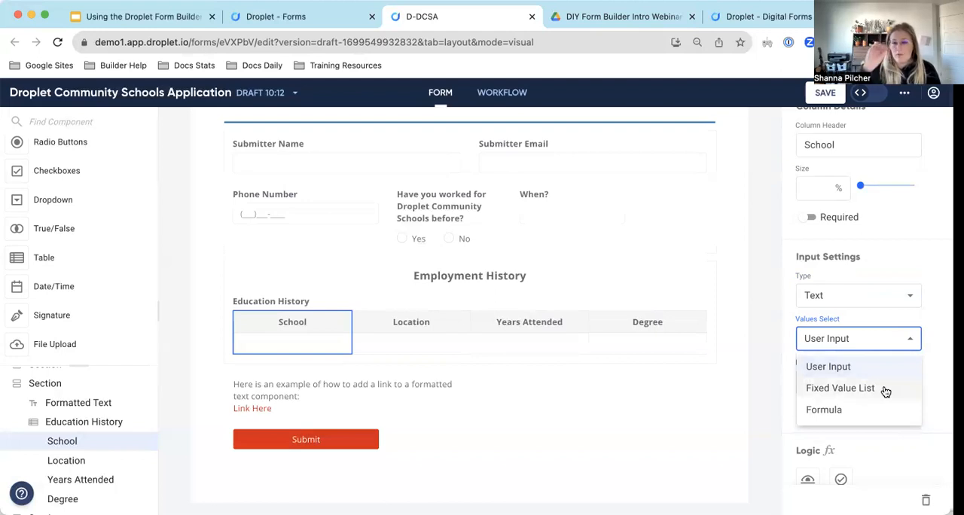
pyautogui.click(925, 256)
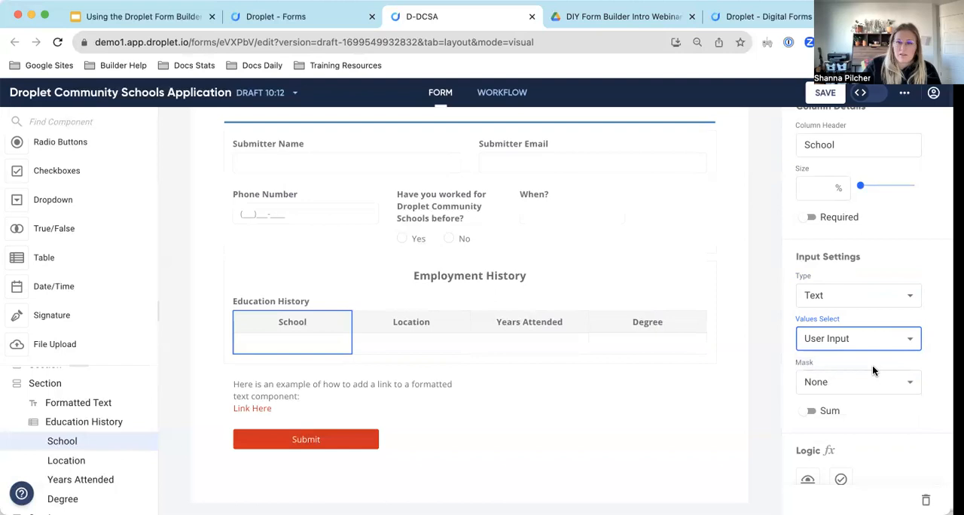
# Review the mask options and remaining settings of the School column, keeping the mask at None.
pyautogui.scroll(-1, 872, 366)
pyautogui.click(846, 340)
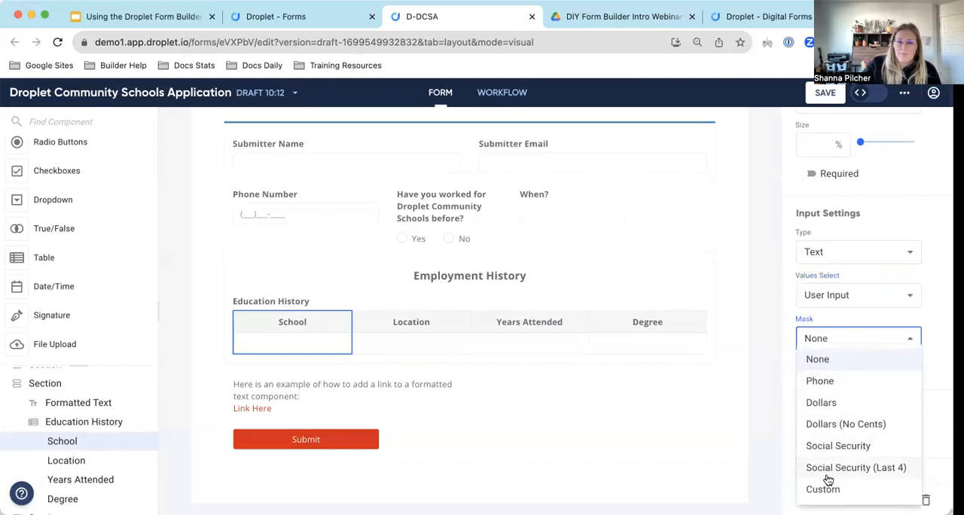
pyautogui.click(925, 324)
pyautogui.scroll(-3, 866, 306)
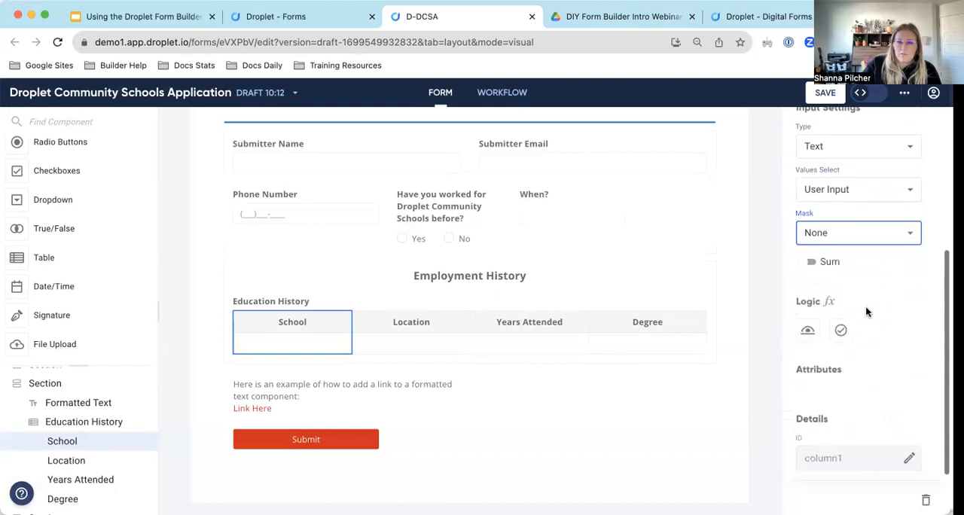
pyautogui.scroll(3, 927, 305)
# Set the School column's ID to "schoolName".
pyautogui.scroll(-3, 926, 303)
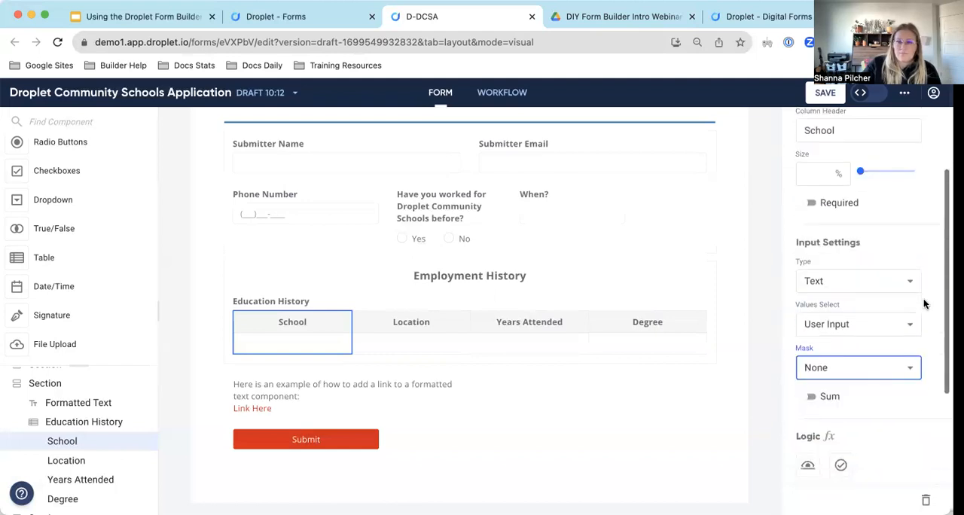
pyautogui.click(909, 446)
pyautogui.doubleClick(849, 445)
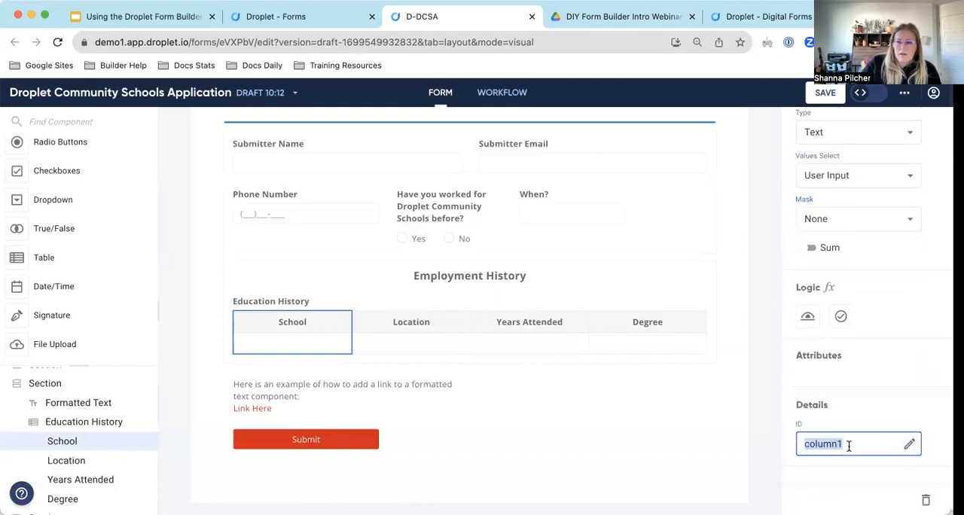
pyautogui.write('scho')
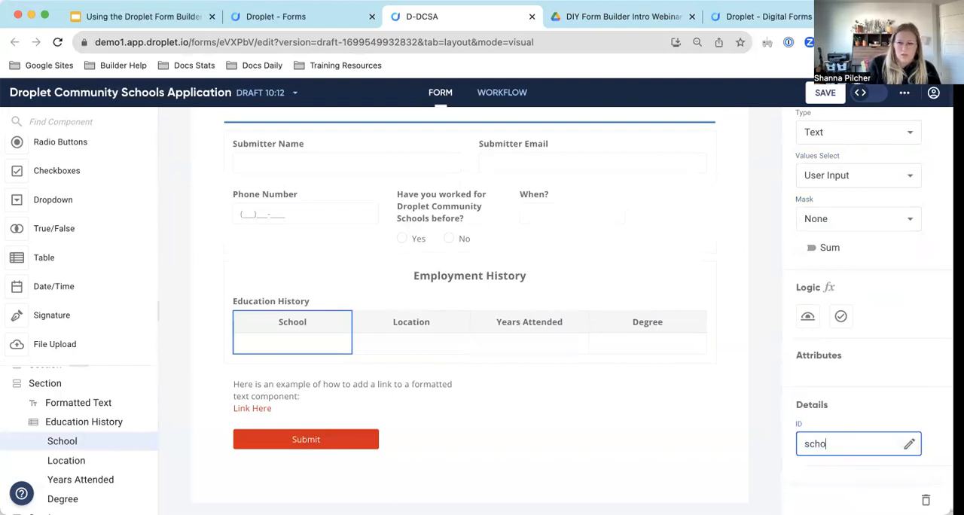
pyautogui.write('olName')
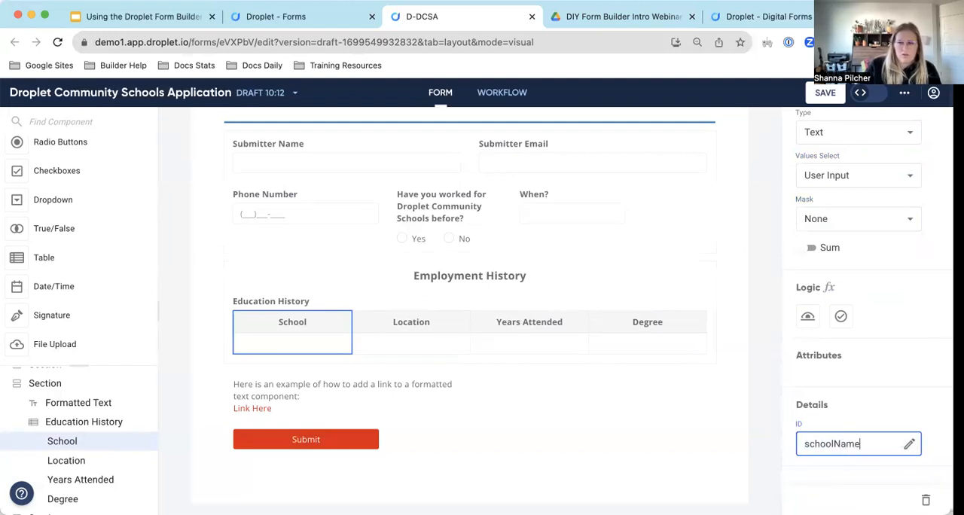
# Return to the Education History table's properties and set the table's ID to "educationTable".
pyautogui.scroll(5, 894, 391)
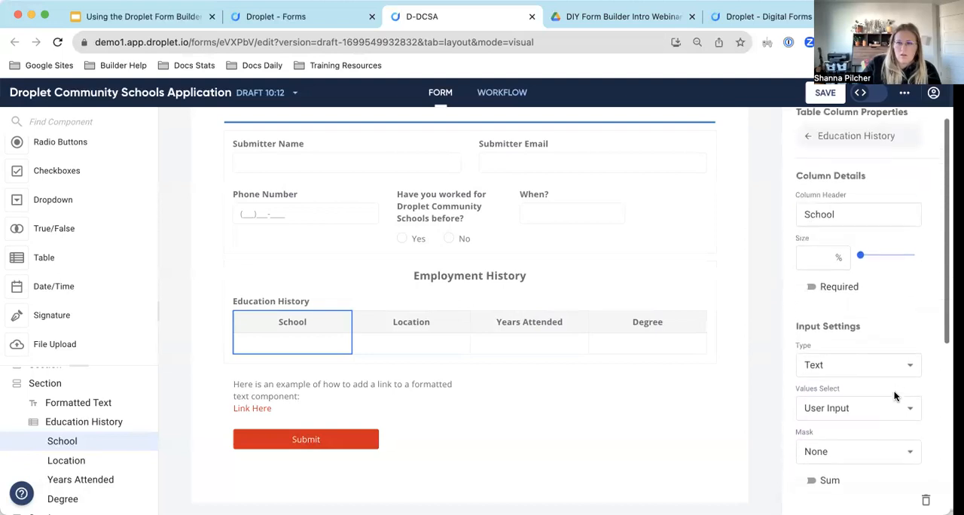
pyautogui.click(819, 158)
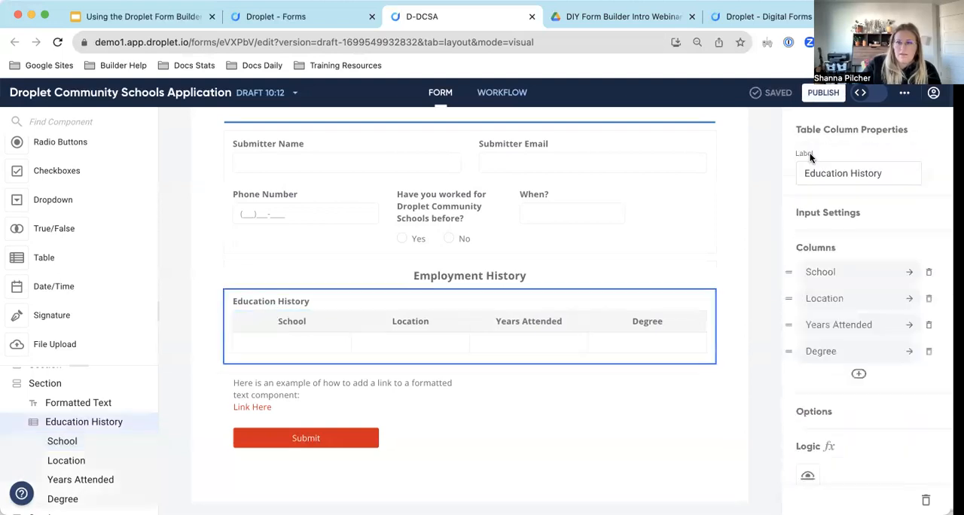
pyautogui.scroll(-5, 833, 219)
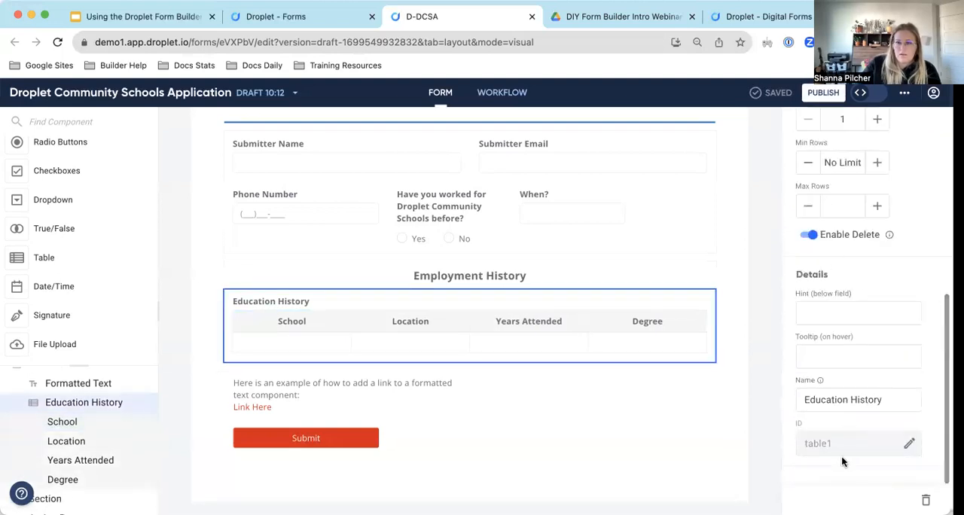
pyautogui.click(911, 441)
pyautogui.doubleClick(856, 443)
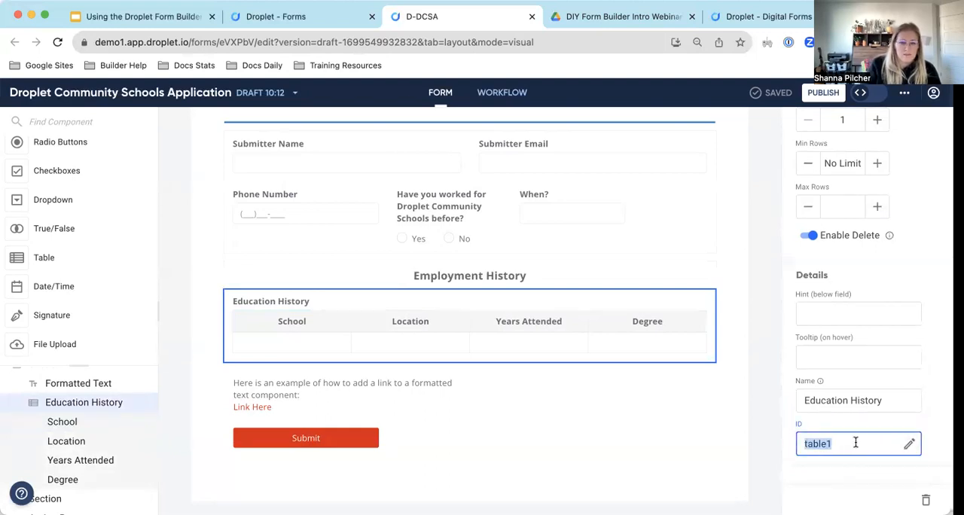
pyautogui.write('educationT')
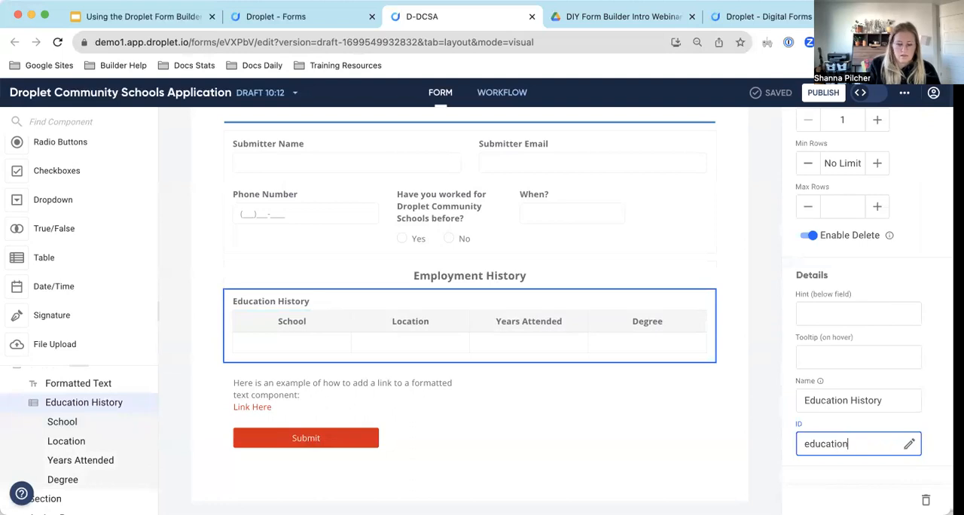
pyautogui.click(852, 429)
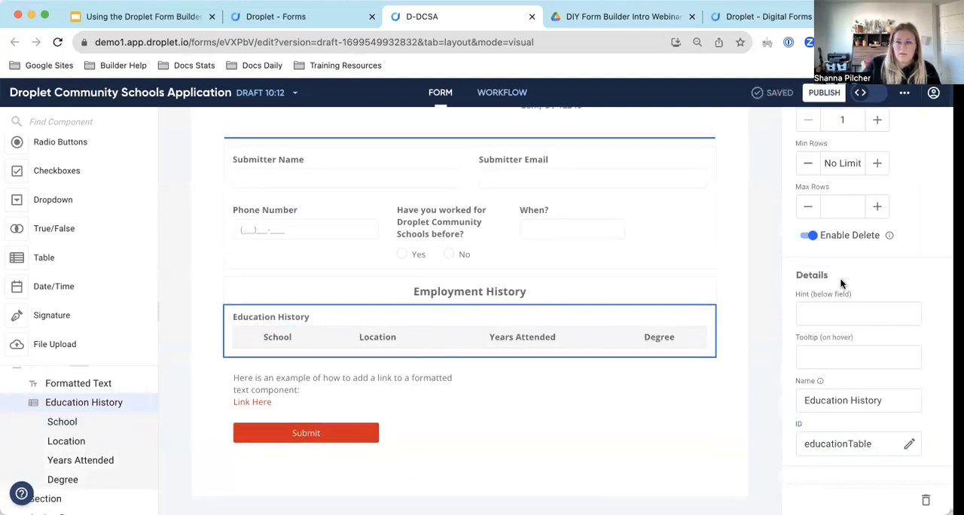
# Set the ID of the Education History table's Location column to "location".
pyautogui.scroll(5, 846, 331)
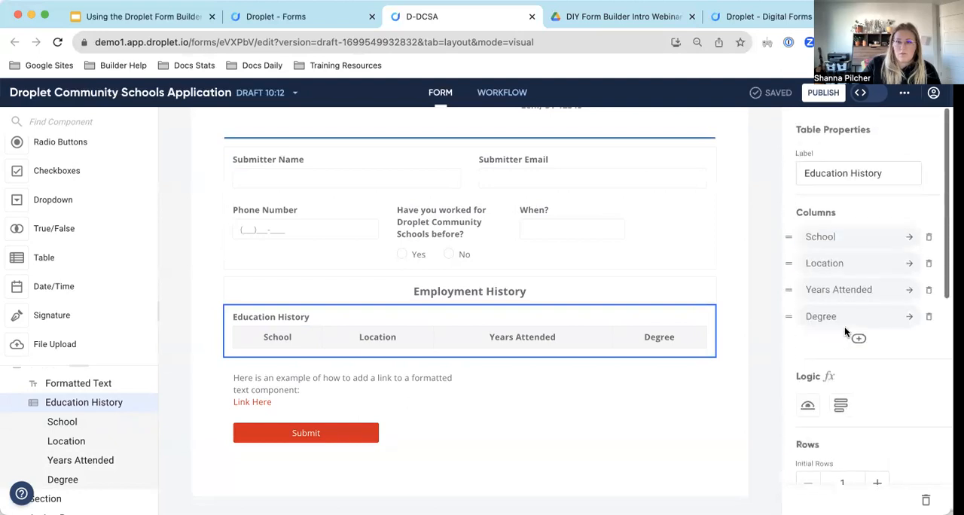
pyautogui.click(846, 263)
pyautogui.scroll(-3, 859, 256)
pyautogui.click(909, 444)
pyautogui.doubleClick(847, 449)
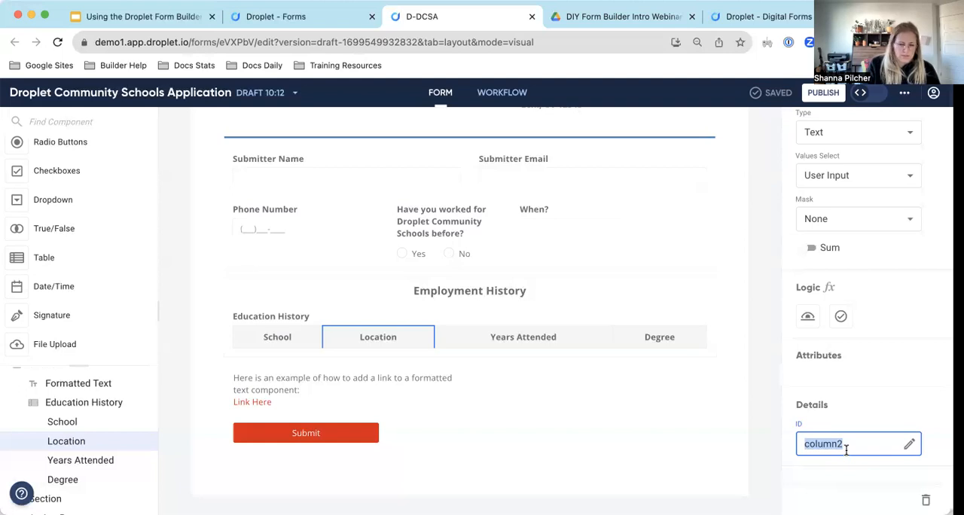
pyautogui.write('location')
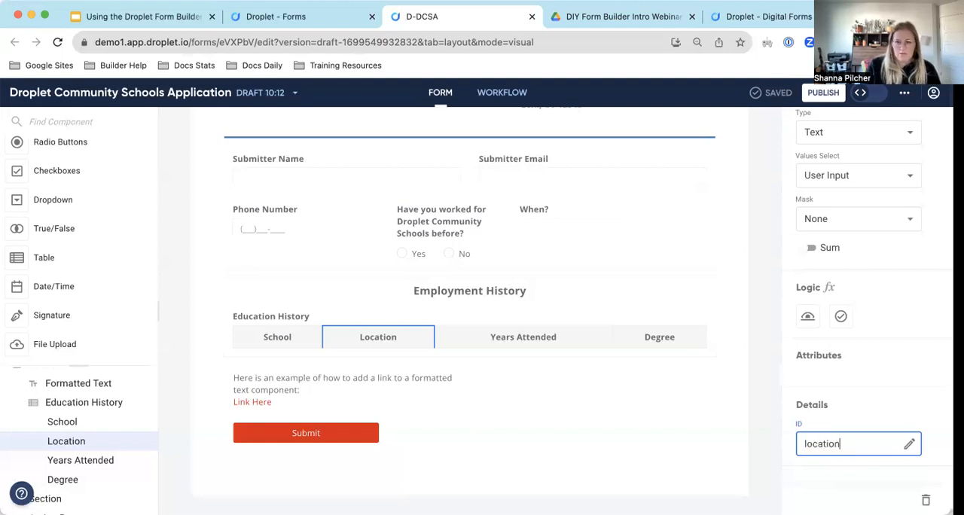
pyautogui.click(851, 407)
# Set the ID of the Education History table's Years Attended column to "yearsAttended".
pyautogui.scroll(2, 858, 400)
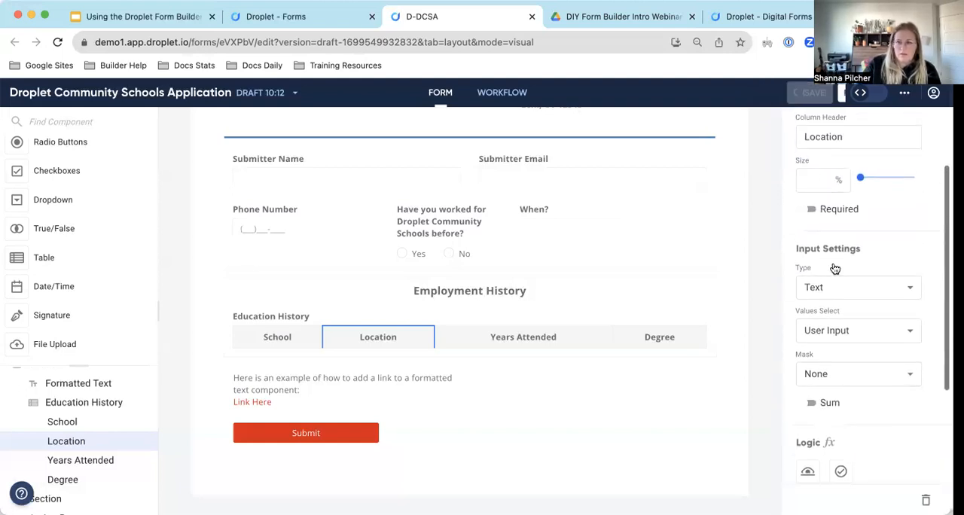
pyautogui.scroll(2, 811, 161)
pyautogui.click(814, 154)
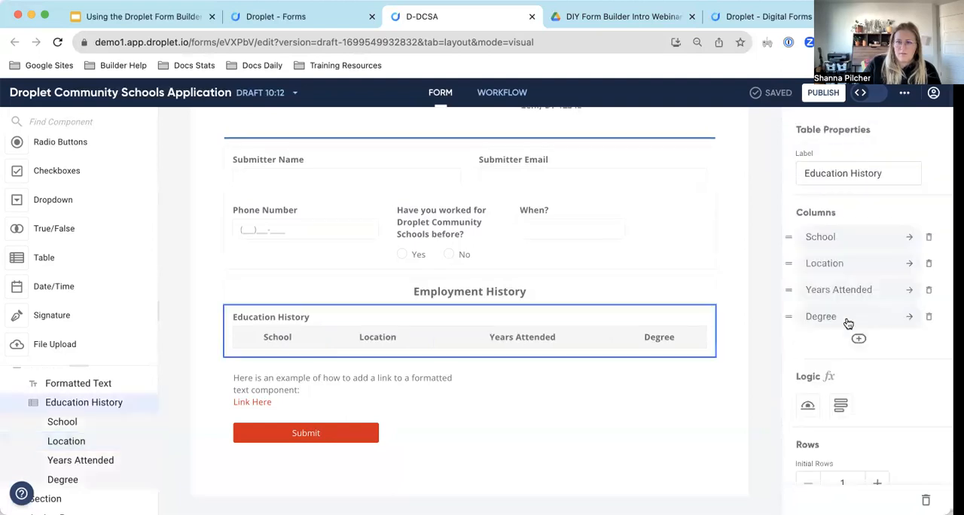
pyautogui.click(909, 289)
pyautogui.scroll(-5, 866, 339)
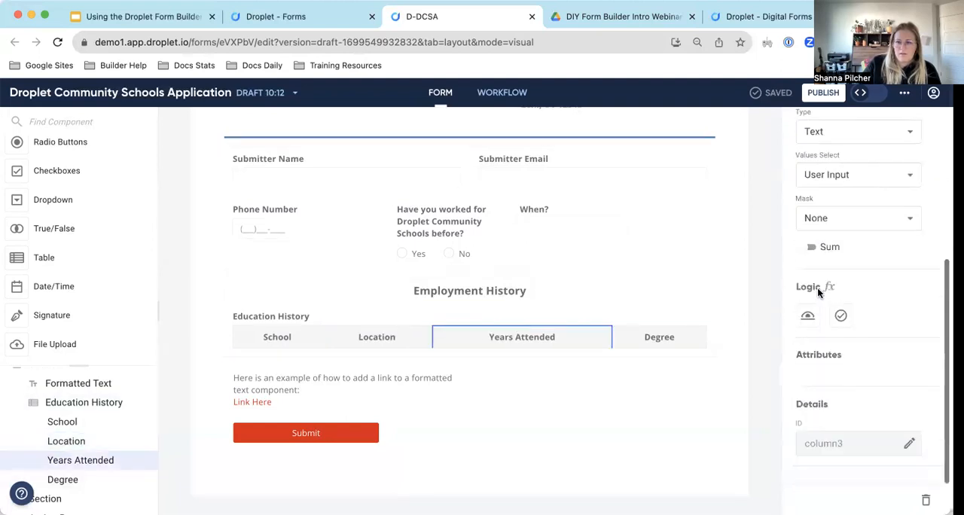
pyautogui.click(859, 443)
pyautogui.doubleClick(863, 444)
pyautogui.write('yearsAttended')
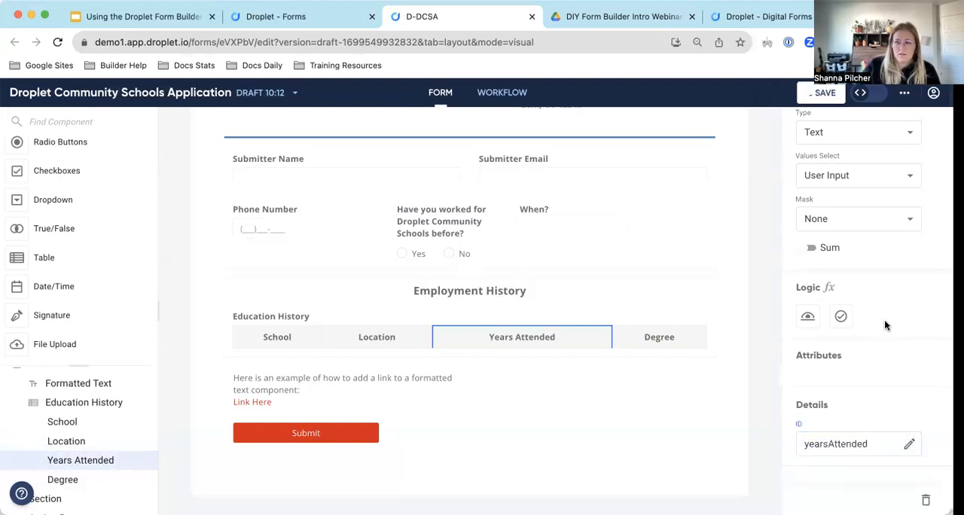
# Set the ID of the Education History table's Degree column to "degree" and deselect the column.
pyautogui.scroll(10, 887, 324)
pyautogui.click(819, 155)
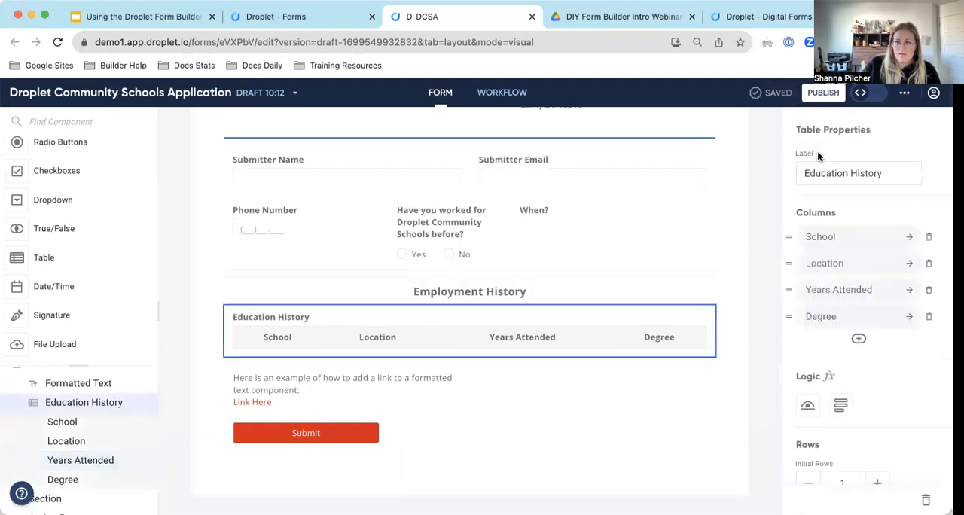
pyautogui.click(863, 320)
pyautogui.scroll(-5, 855, 294)
pyautogui.click(907, 444)
pyautogui.doubleClick(851, 444)
pyautogui.write('deta')
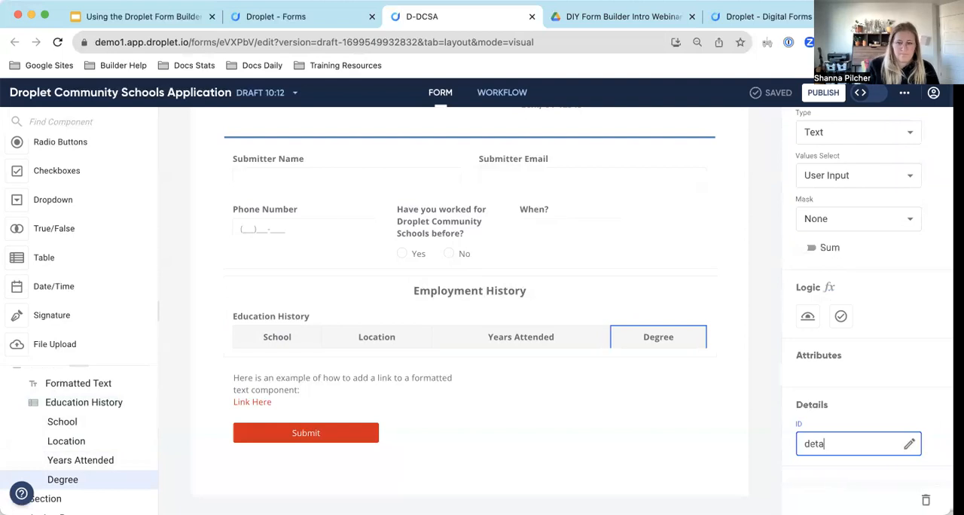
pyautogui.press('BackSpace')
pyautogui.press('BackSpace')
pyautogui.write('gree')
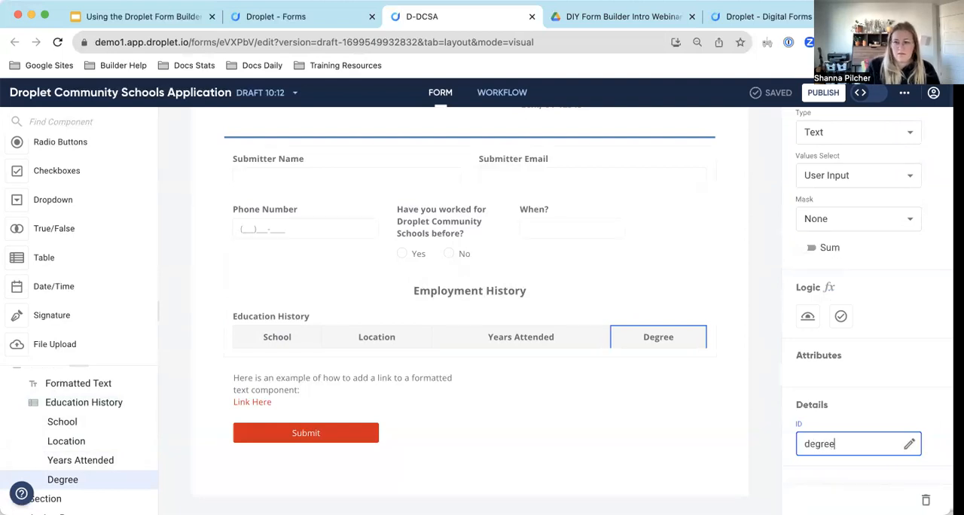
pyautogui.scroll(4, 866, 346)
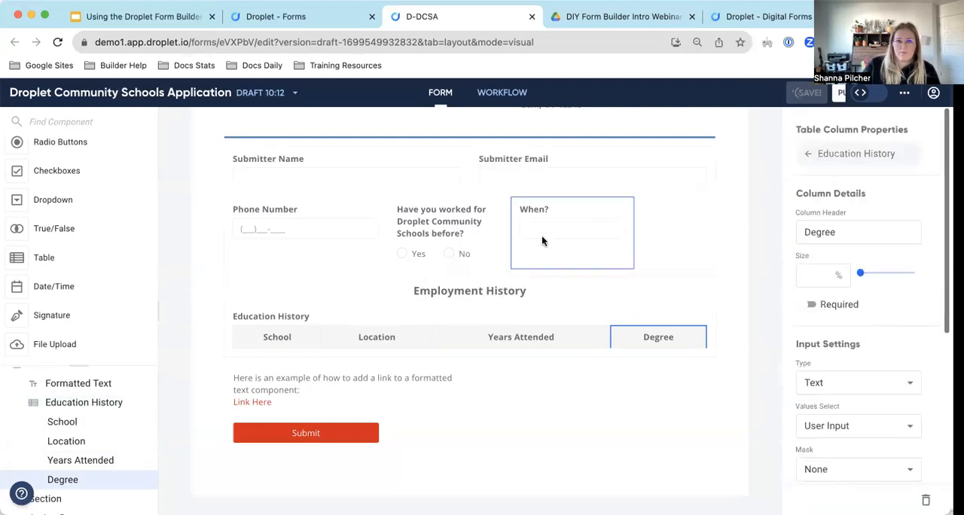
pyautogui.click(737, 255)
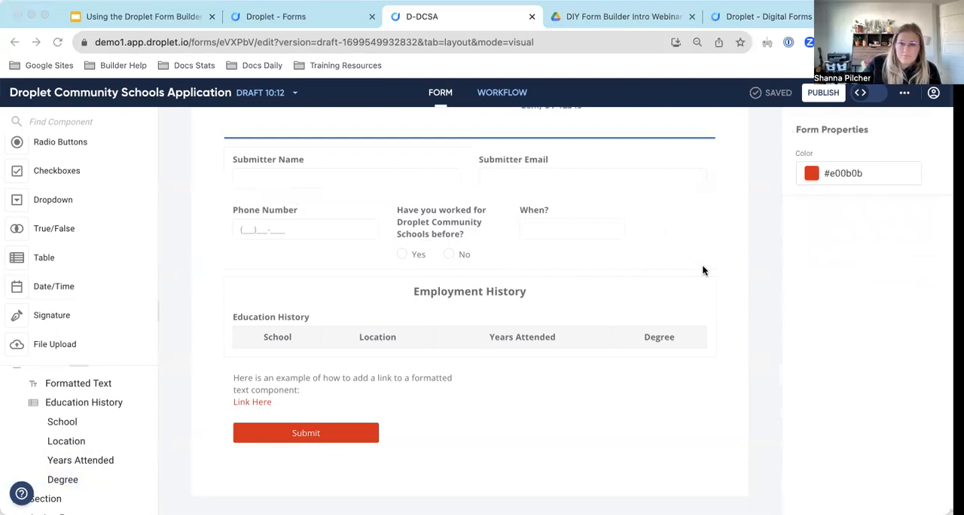
# Add a Signature component between the link text and the Submit button, and set its width to 8.
pyautogui.scroll(3, 702, 267)
pyautogui.scroll(-3, 702, 267)
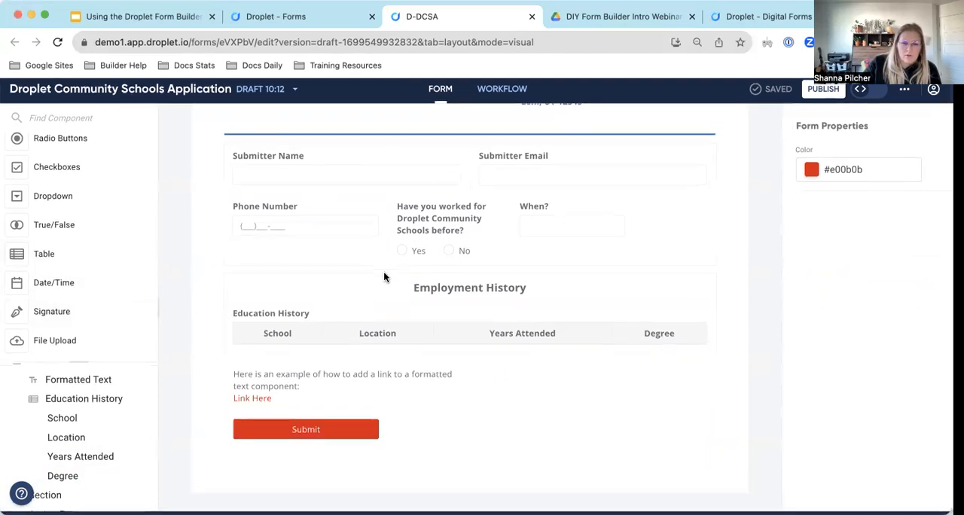
pyautogui.moveTo(67, 316)
pyautogui.mouseDown()
pyautogui.moveTo(330, 377)
pyautogui.moveTo(417, 420)
pyautogui.mouseUp()
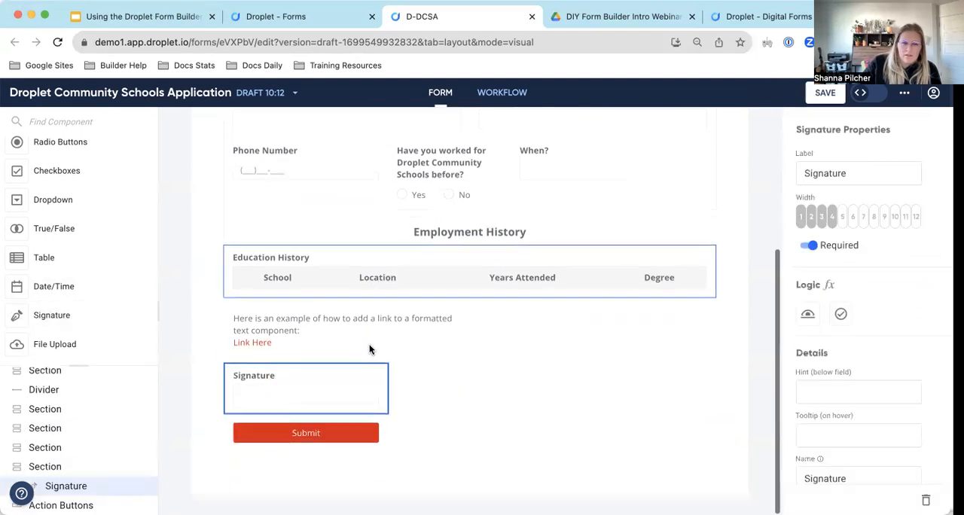
pyautogui.click(873, 217)
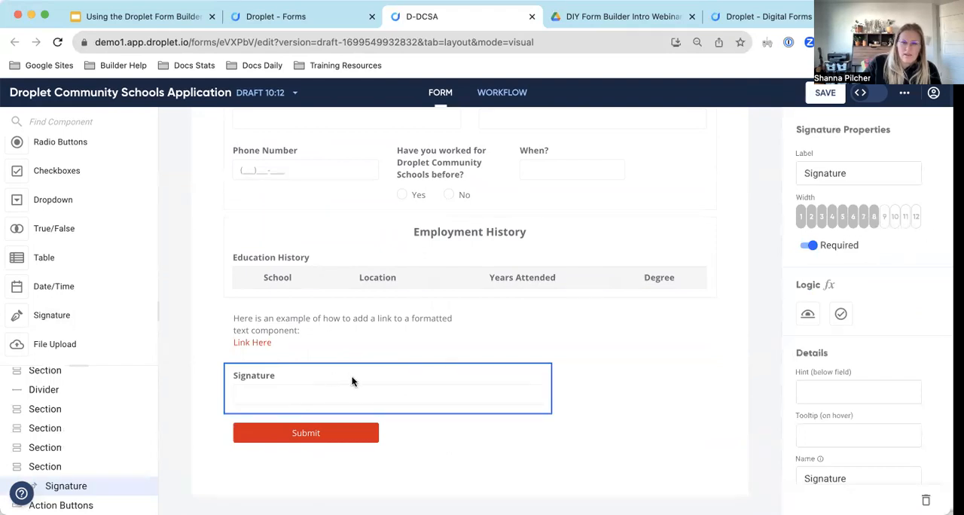
# Set the Signature component's ID to "submitterSignature".
pyautogui.scroll(-2, 851, 415)
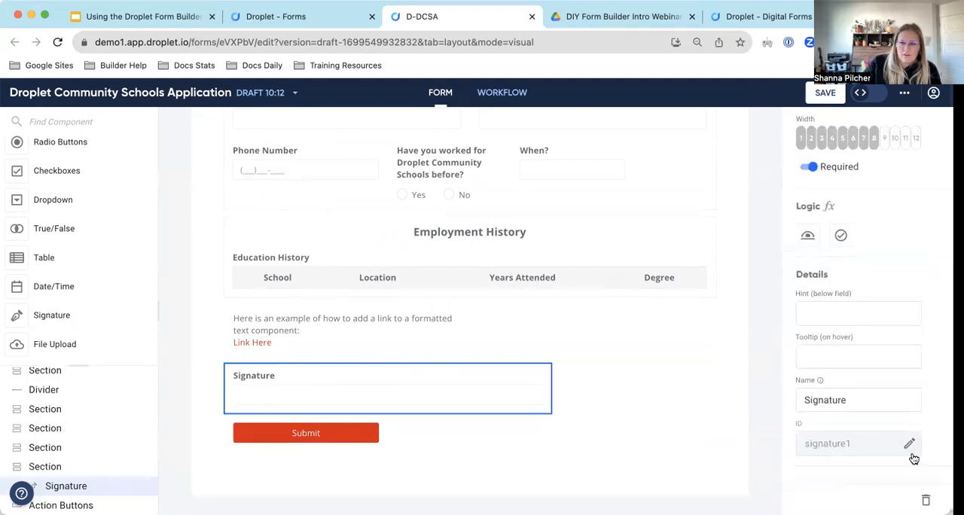
pyautogui.doubleClick(863, 445)
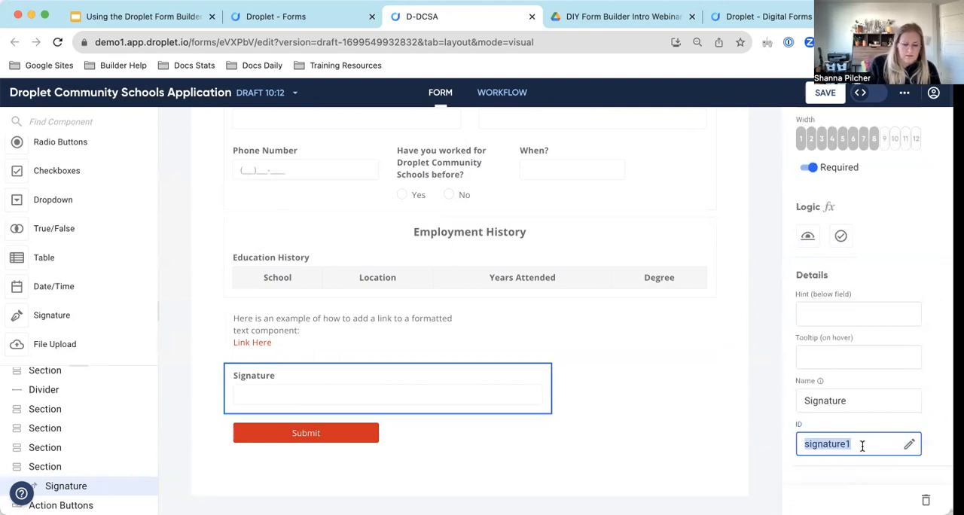
pyautogui.write('submitter')
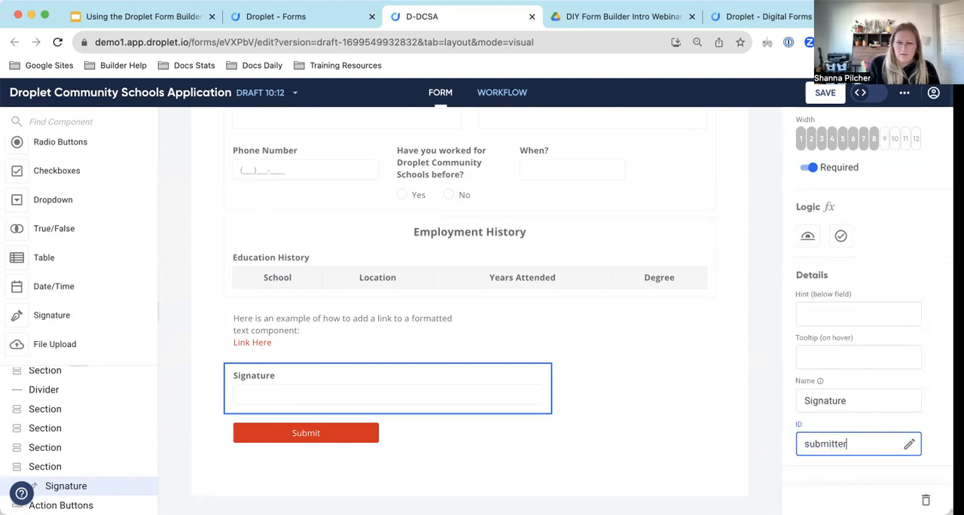
pyautogui.write('Signature')
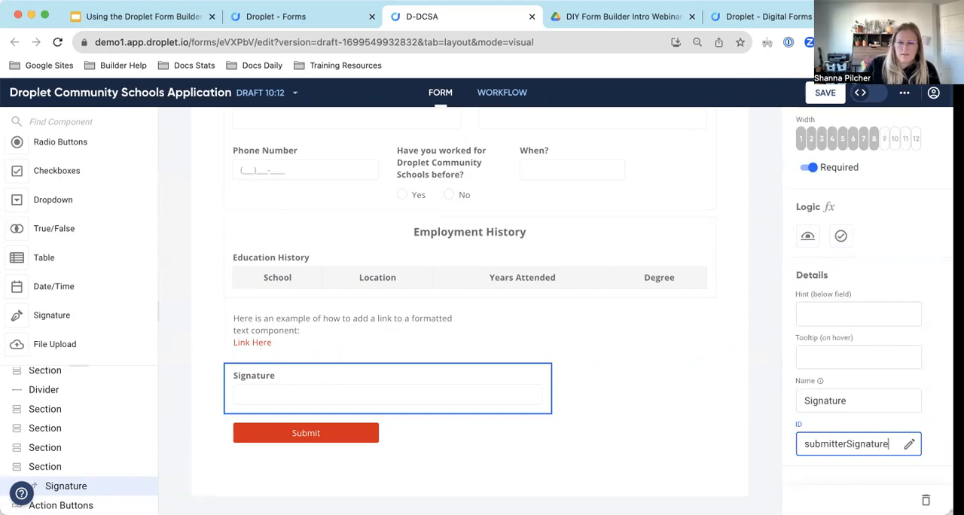
pyautogui.press('Return')
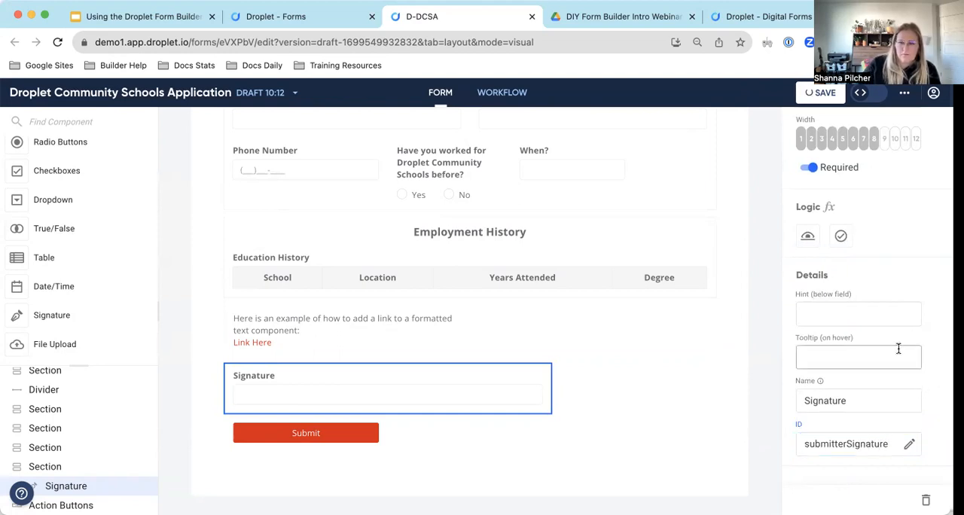
# Add a Timestamp component in the same row, directly beside the Signature component.
pyautogui.scroll(2, 900, 354)
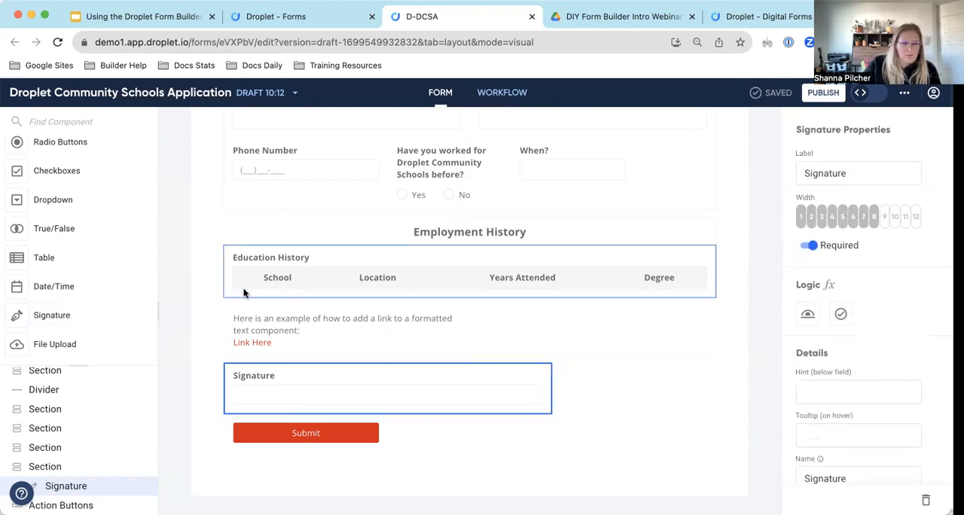
pyautogui.scroll(-5, 39, 269)
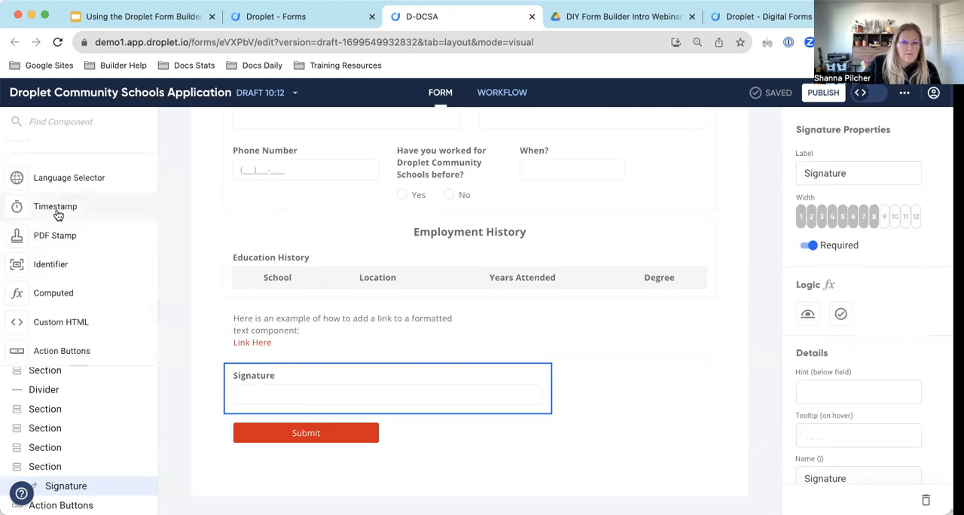
pyautogui.moveTo(75, 209)
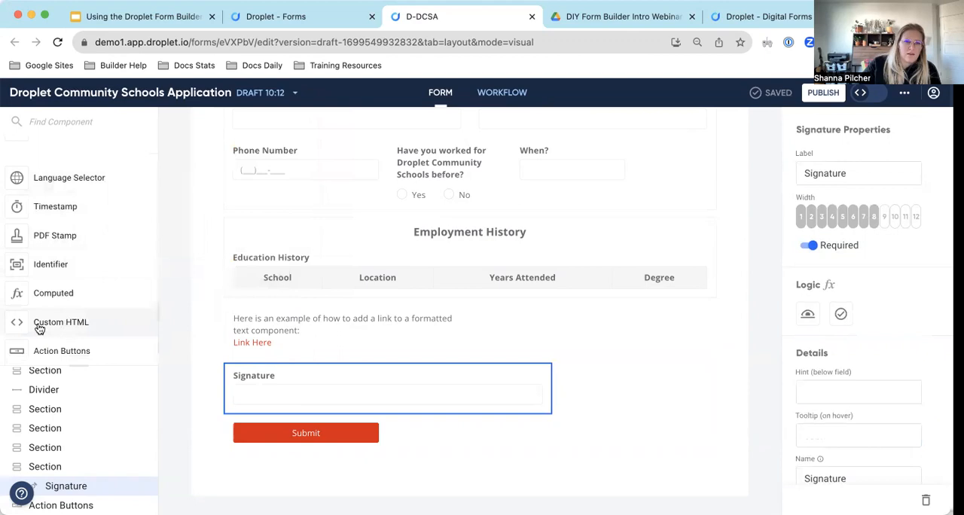
pyautogui.moveTo(57, 216)
pyautogui.mouseDown()
pyautogui.moveTo(517, 358)
pyautogui.moveTo(593, 397)
pyautogui.mouseUp()
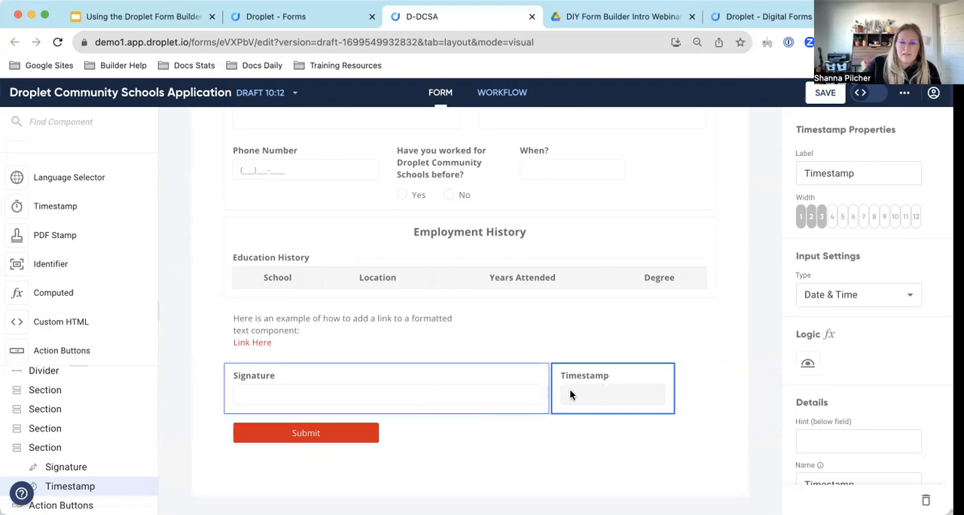
# Set the Timestamp component's ID to "submitterSigDate".
pyautogui.scroll(-2, 868, 324)
pyautogui.click(909, 444)
pyautogui.doubleClick(866, 444)
pyautogui.write('e')
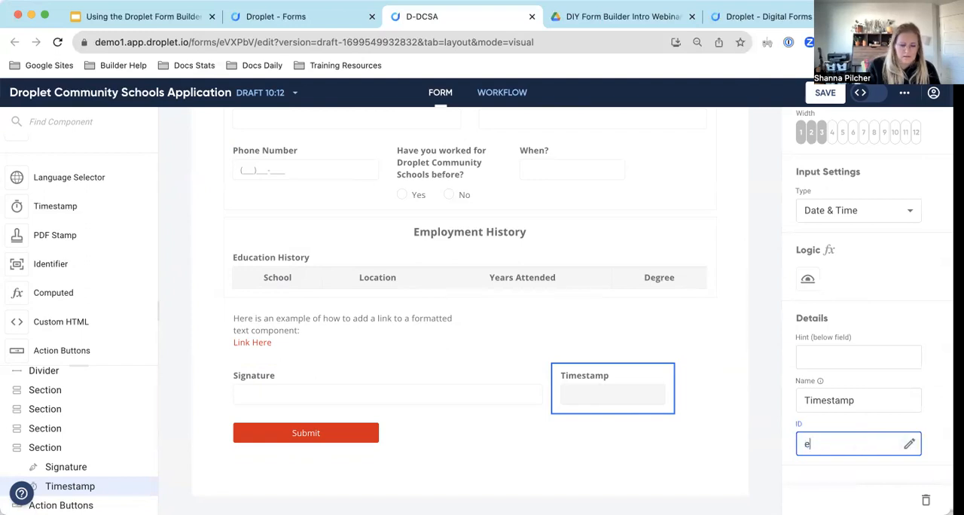
pyautogui.write('ubmit')
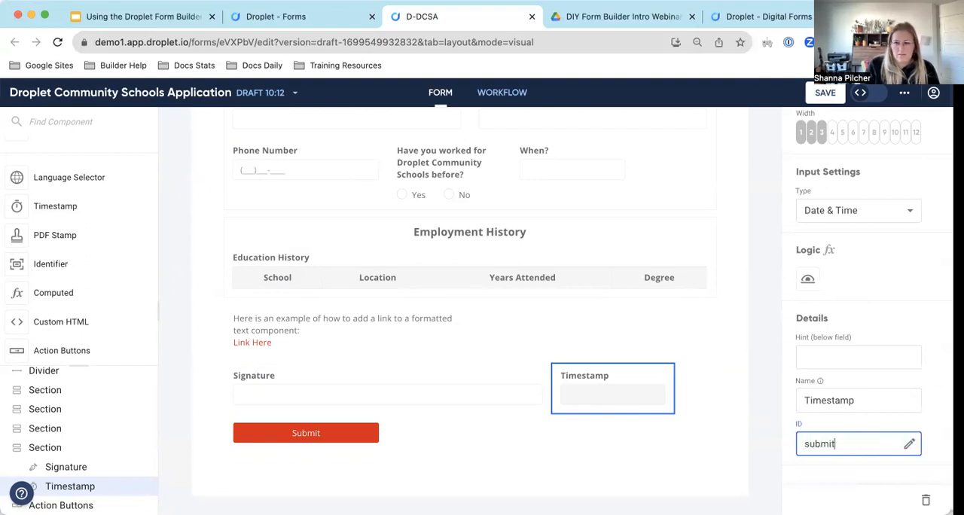
pyautogui.write('terSigDate')
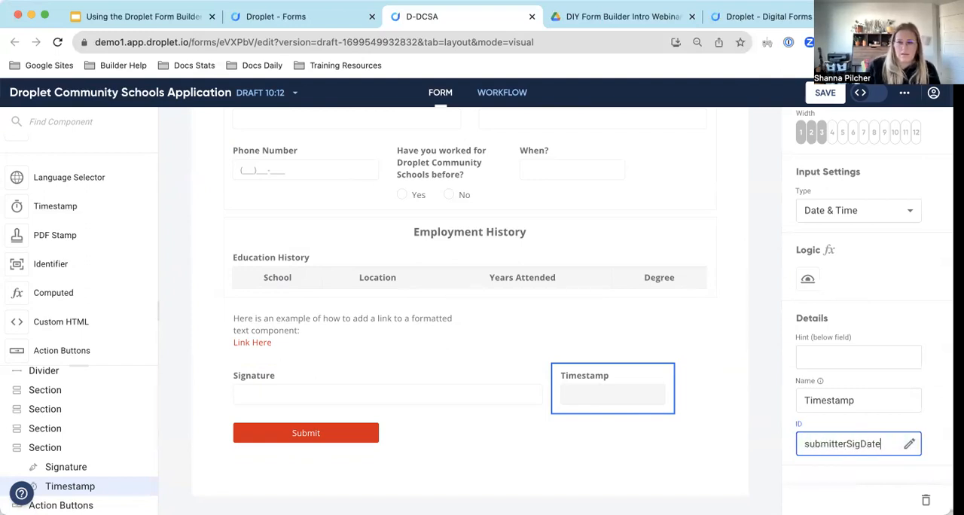
pyautogui.click(885, 340)
# Set the Timestamp component's width to 4 so it fills the rest of the signature row.
pyautogui.scroll(2, 884, 344)
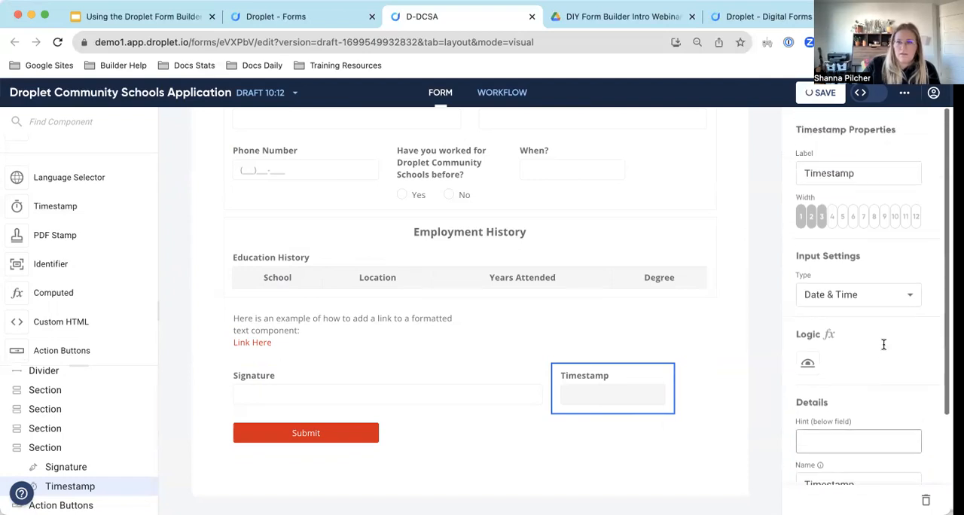
pyautogui.click(832, 216)
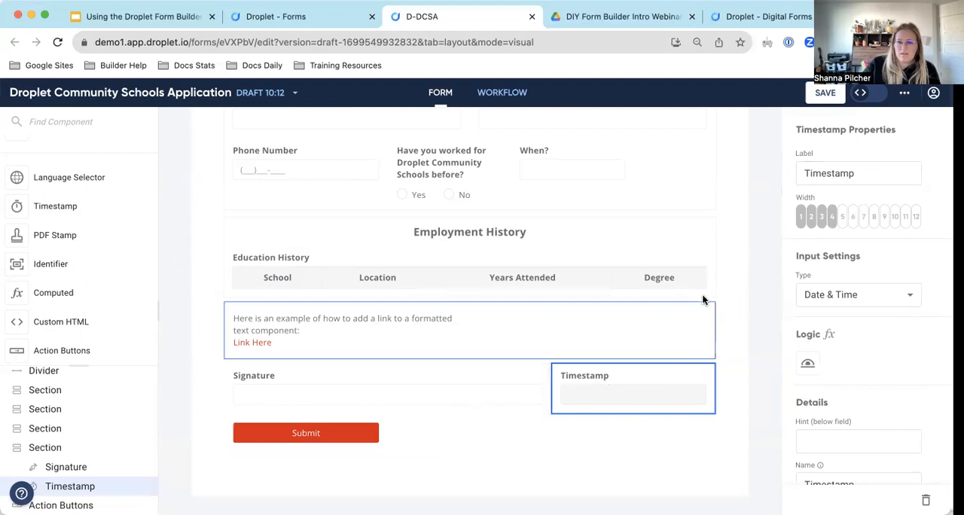
pyautogui.click(731, 293)
# Set the Timestamp component's display logic to isNotBlank(submitterSignature) and save the form.
pyautogui.click(639, 396)
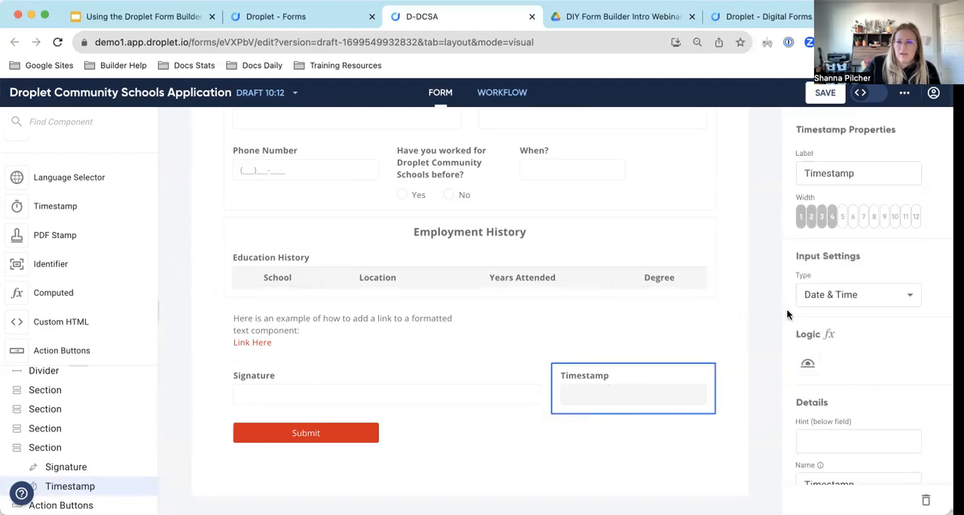
pyautogui.click(807, 364)
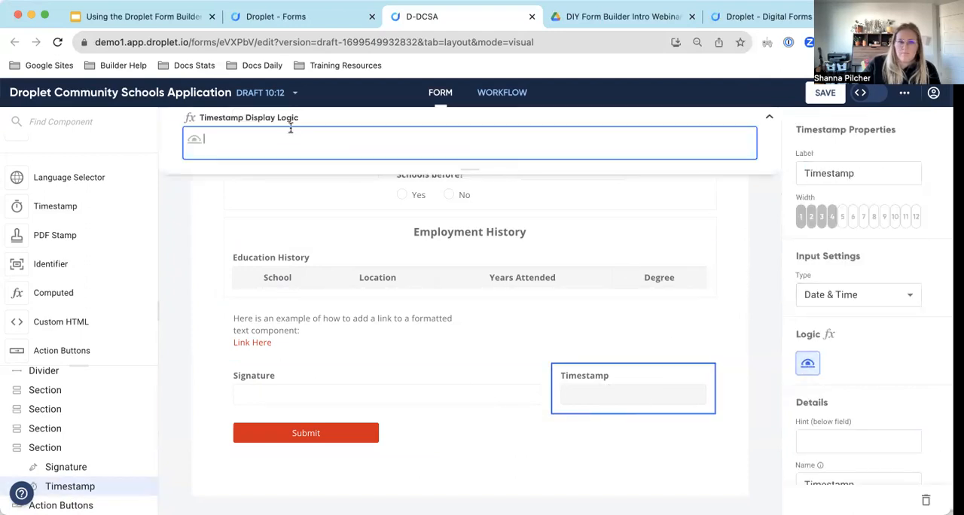
pyautogui.write('submitted')
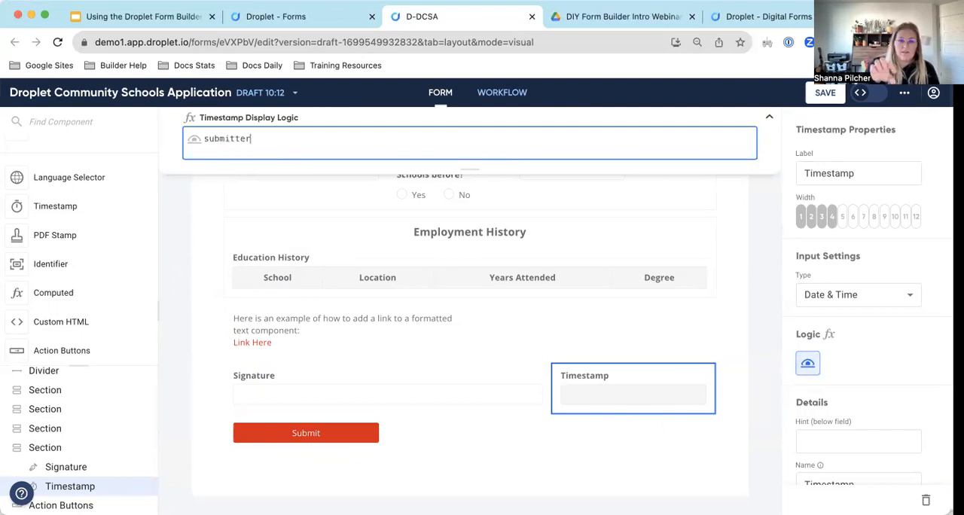
pyautogui.press('BackSpace')
pyautogui.press('BackSpace')
pyautogui.press('BackSpace')
pyautogui.press('BackSpace')
pyautogui.press('BackSpace')
pyautogui.press('BackSpace')
pyautogui.press('BackSpace')
pyautogui.press('BackSpace')
pyautogui.press('BackSpace')
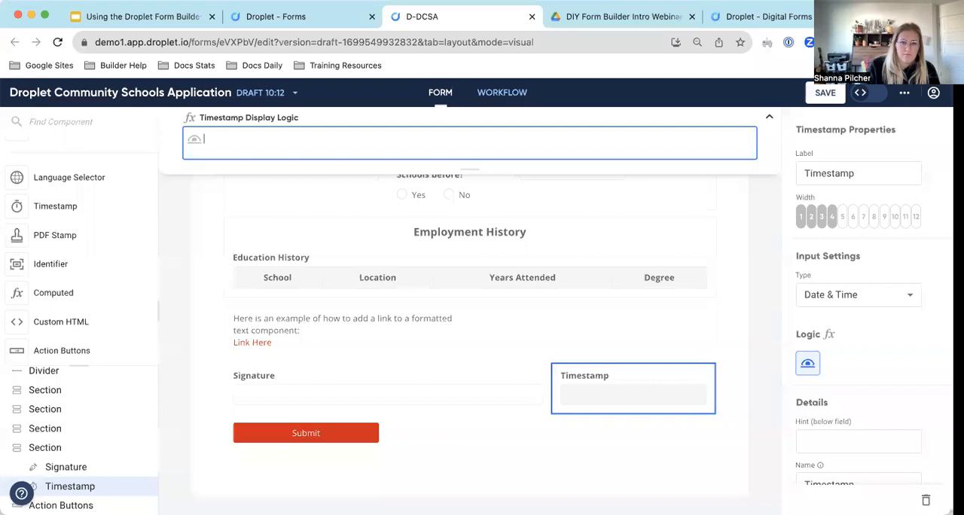
pyautogui.write('isNot')
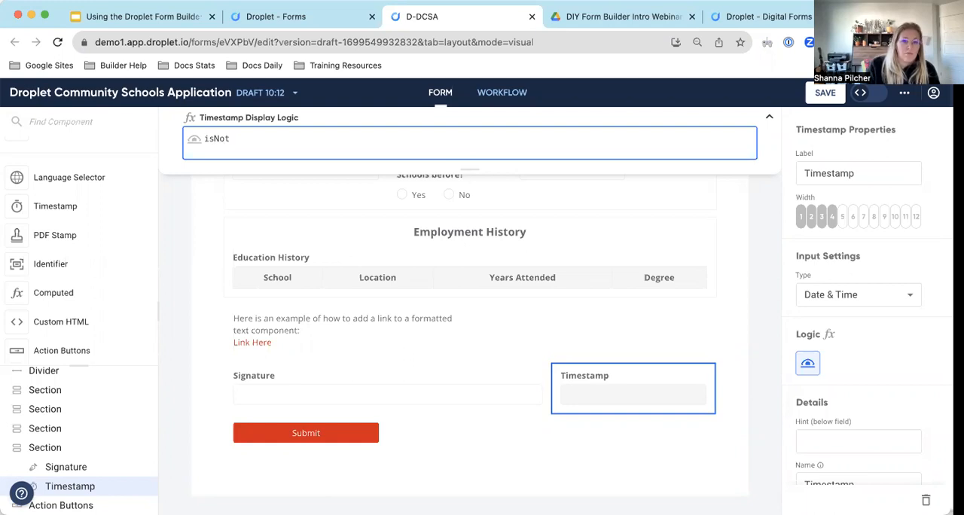
pyautogui.write('Blank()')
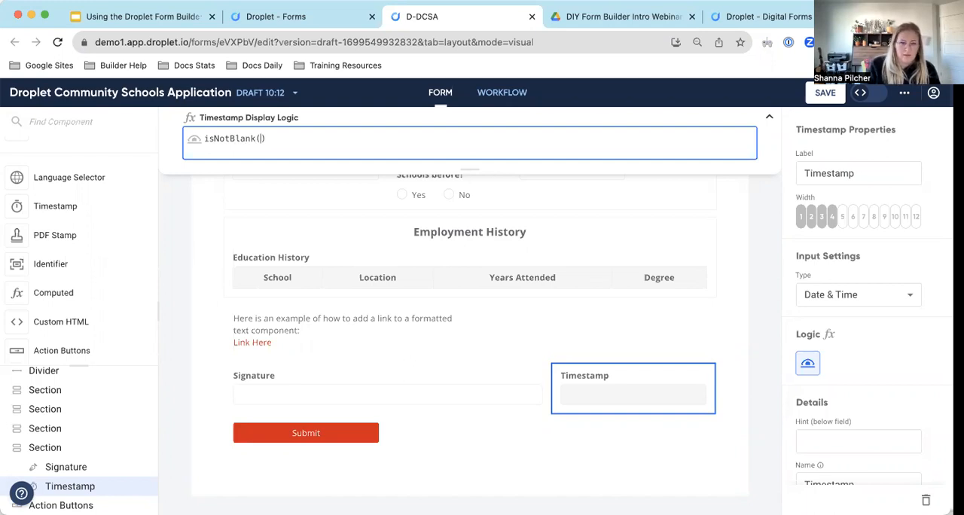
pyautogui.write('submitterSignature')
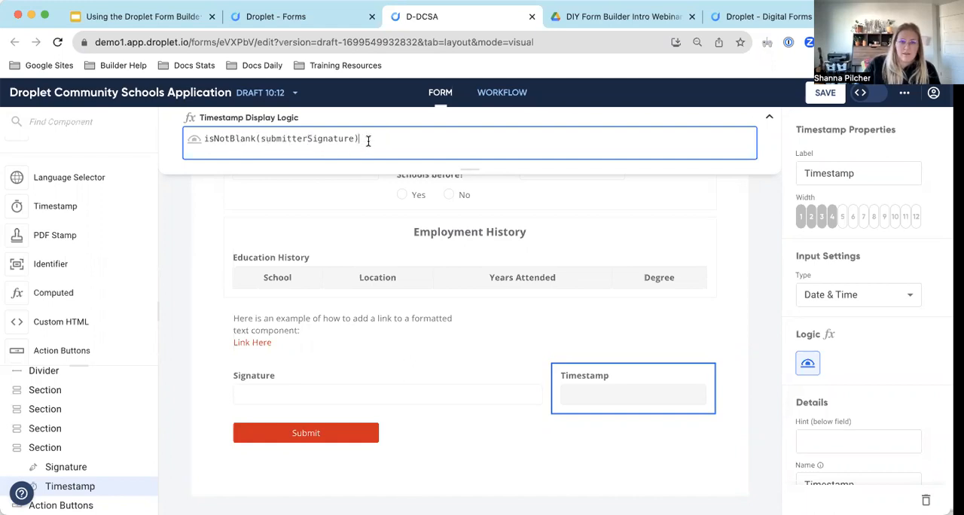
pyautogui.click(770, 117)
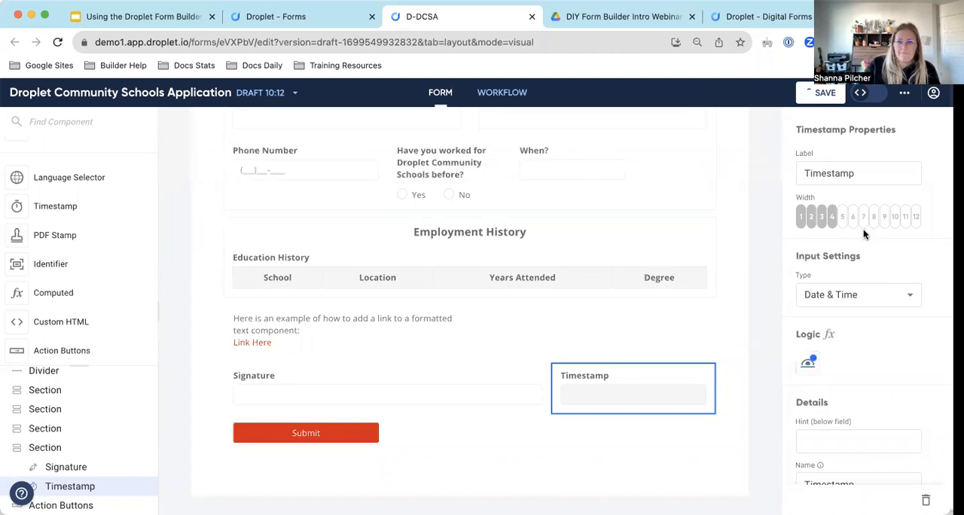
# In the form's workflow, move the Completed step farther from Start and delete the connection between the two steps.
pyautogui.scroll(3, 551, 375)
pyautogui.scroll(-3, 551, 376)
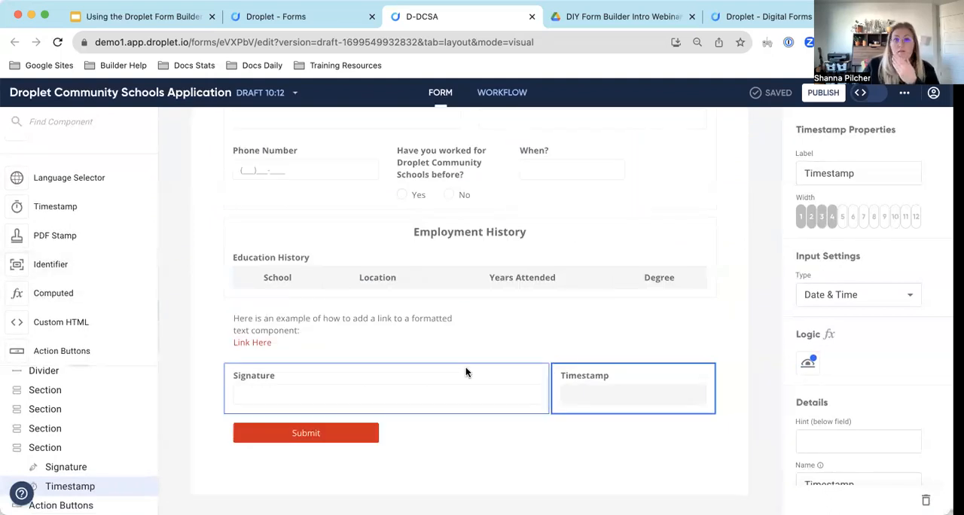
pyautogui.scroll(3, 466, 367)
pyautogui.click(530, 94)
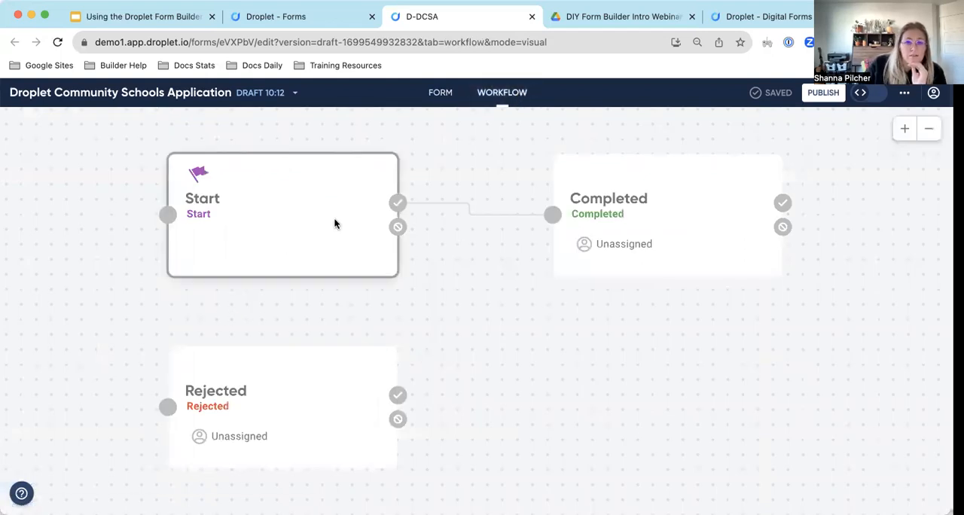
pyautogui.click(664, 244)
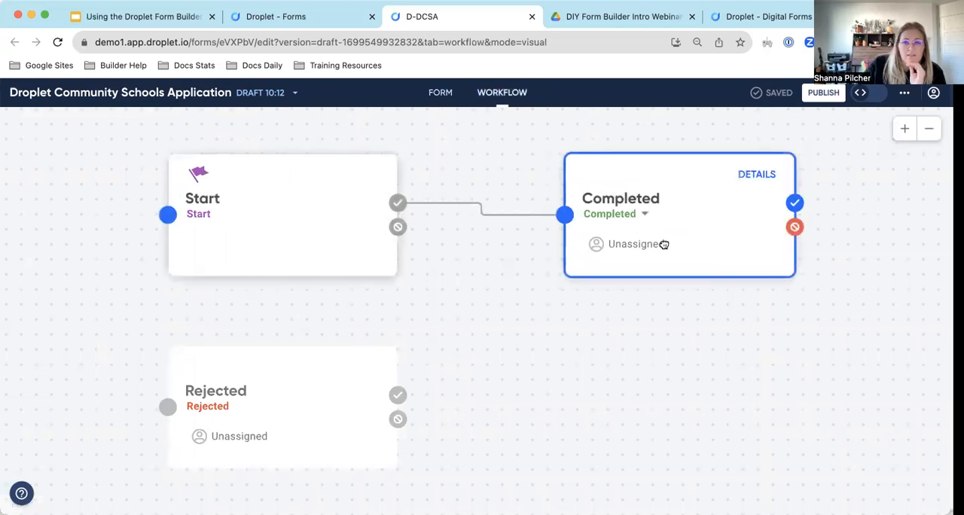
pyautogui.moveTo(663, 244); pyautogui.dragTo(856, 280)
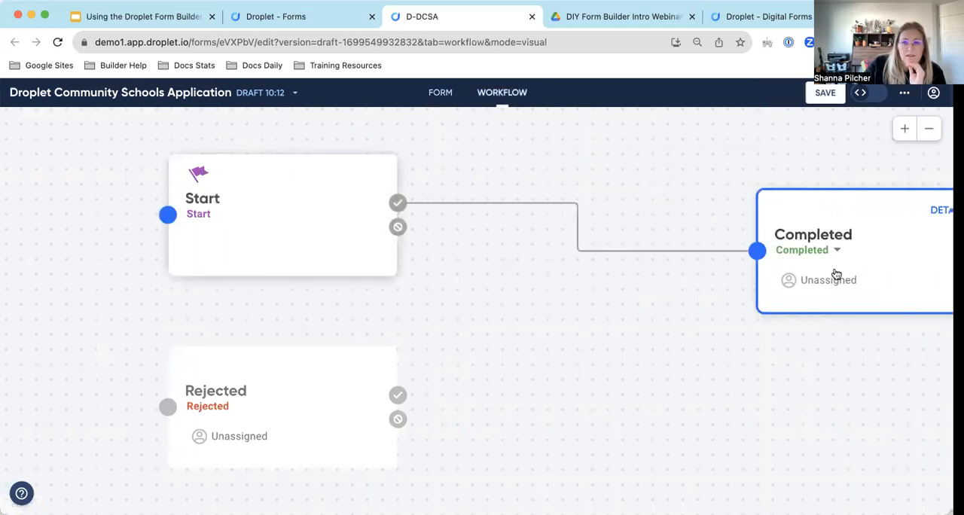
pyautogui.click(462, 202)
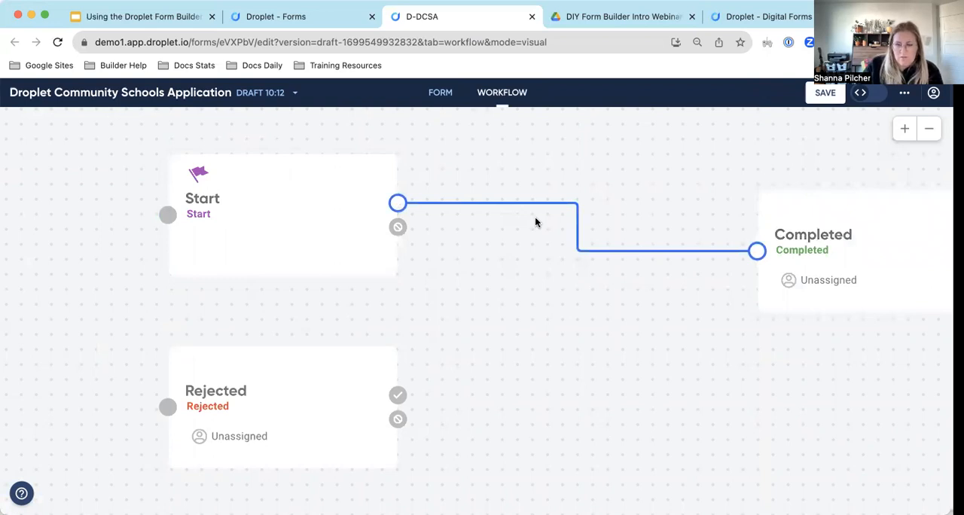
pyautogui.press('BackSpace')
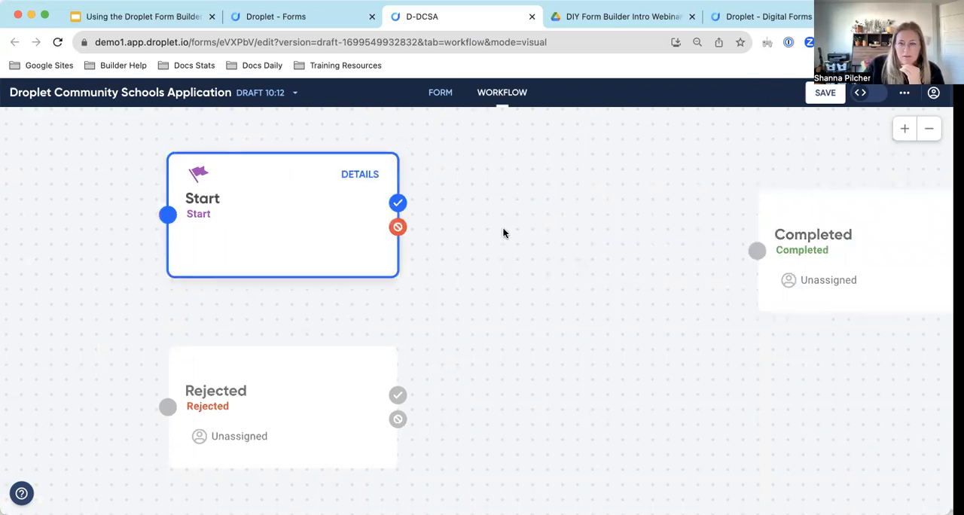
pyautogui.hscroll(2, 502, 231)
pyautogui.scroll(1, 503, 231)
pyautogui.moveTo(301, 241)
pyautogui.mouseDown()
pyautogui.moveTo(373, 236)
pyautogui.moveTo(378, 218)
pyautogui.moveTo(368, 232)
pyautogui.moveTo(300, 245)
pyautogui.mouseUp()
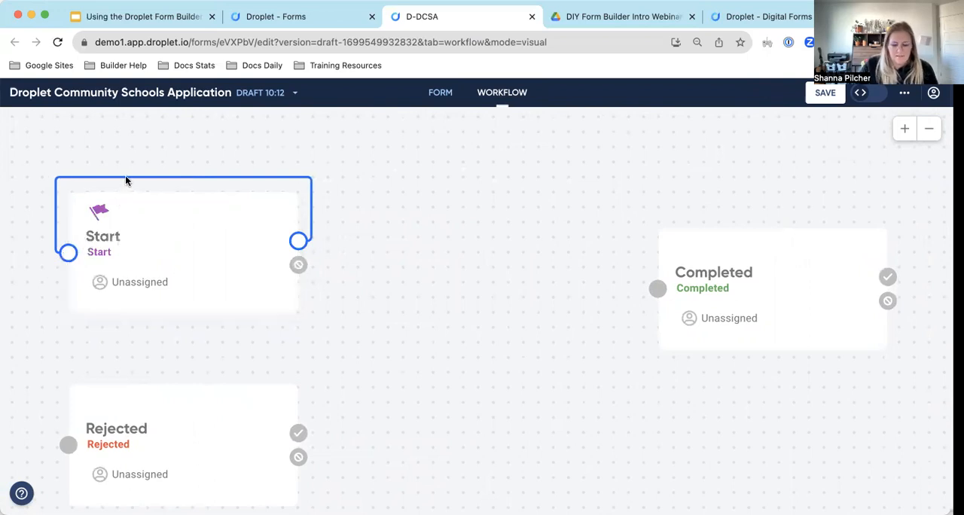
pyautogui.click(271, 198)
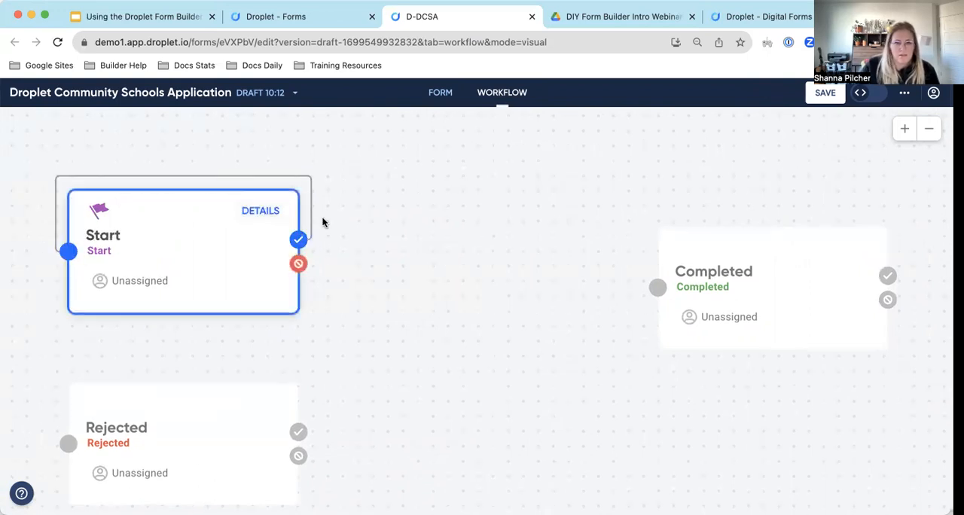
pyautogui.click(312, 216)
pyautogui.press('BackSpace')
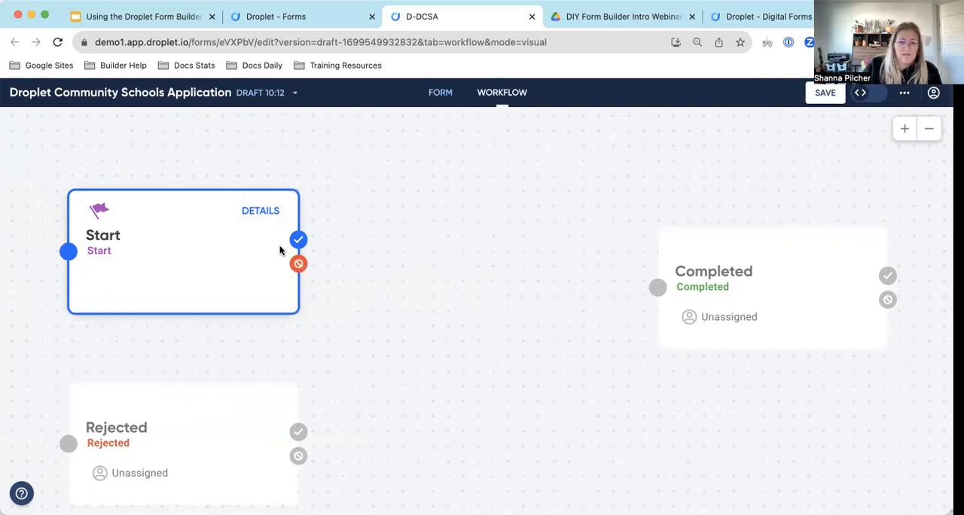
# Add a new In Progress step from Start's submit transition and space it evenly between Start and Completed.
pyautogui.moveTo(298, 240); pyautogui.dragTo(379, 243)
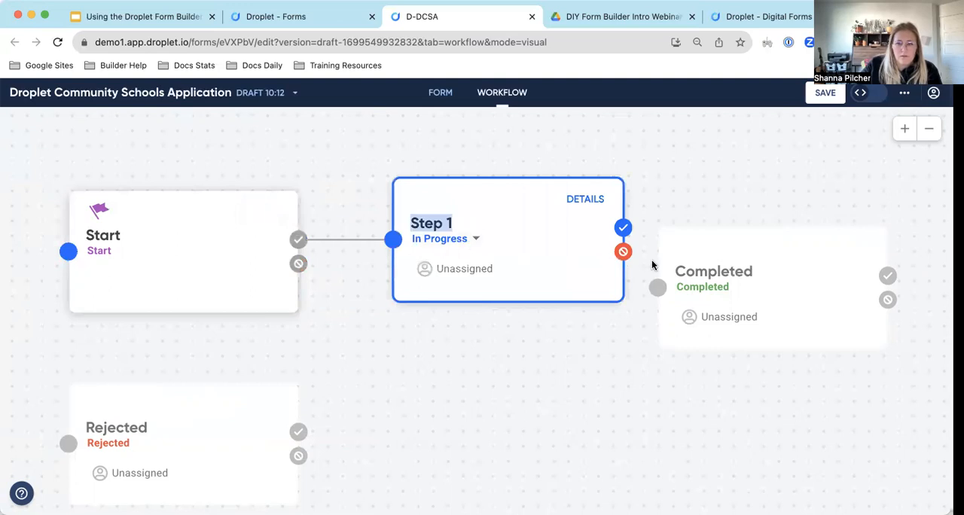
pyautogui.moveTo(745, 274); pyautogui.dragTo(852, 218)
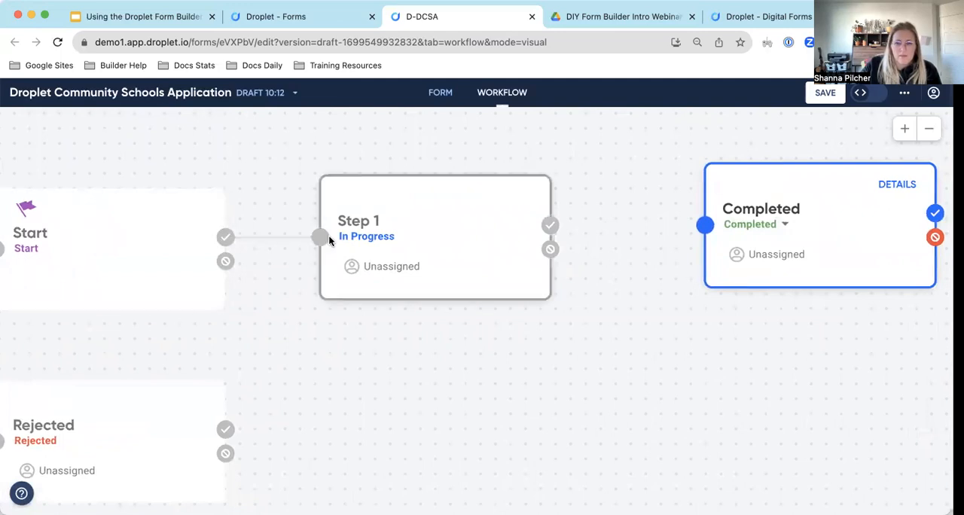
pyautogui.click(366, 241)
pyautogui.moveTo(366, 241); pyautogui.dragTo(347, 245)
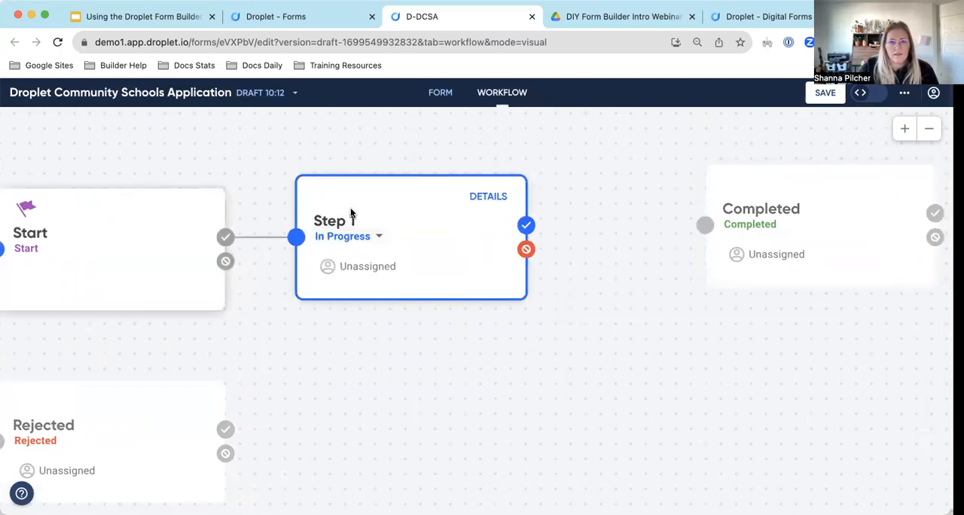
# Rename the new workflow step after Start to "Initial Review".
pyautogui.doubleClick(339, 219)
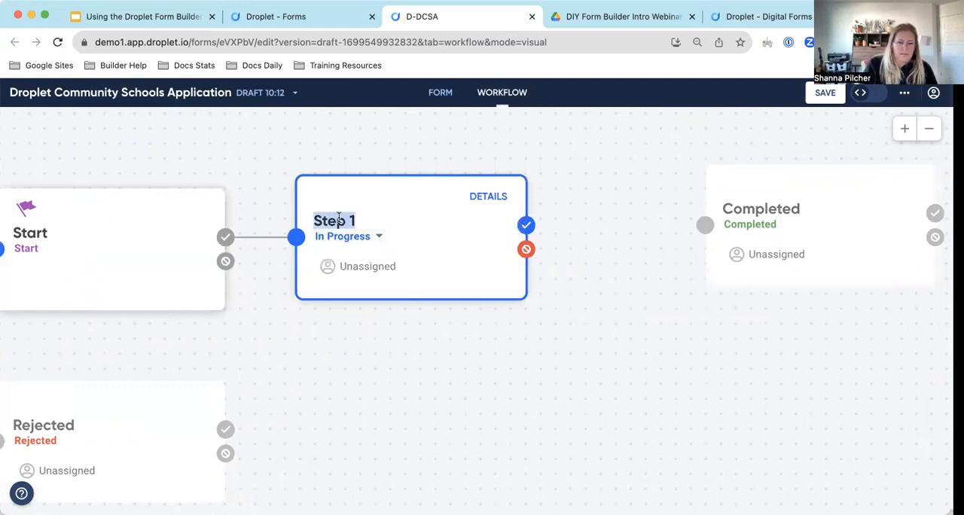
pyautogui.write('RE')
pyautogui.press('BackSpace')
pyautogui.write('eview')
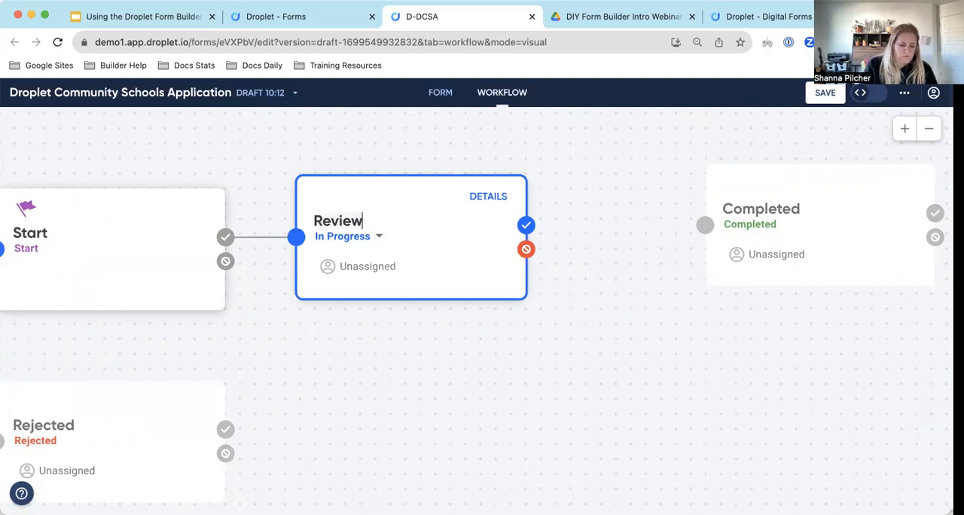
pyautogui.write('S')
pyautogui.press('BackSpace')
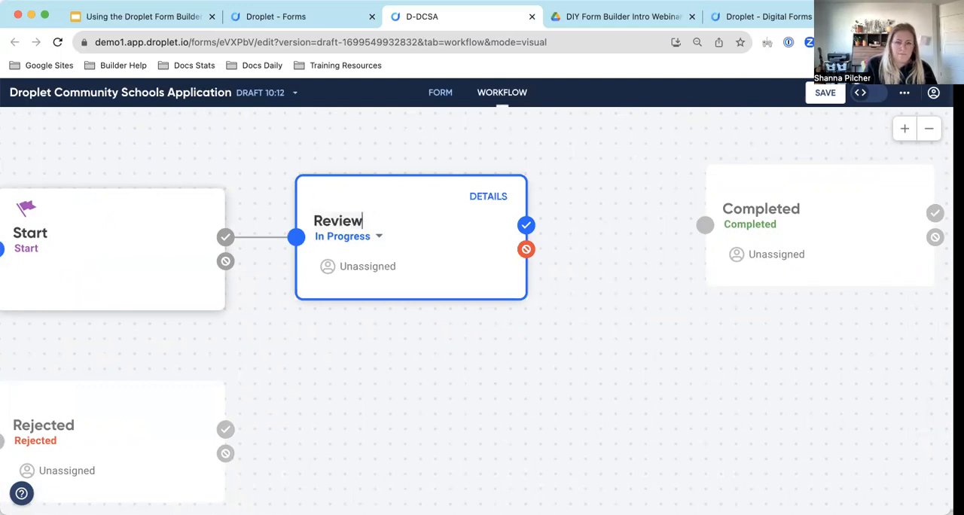
pyautogui.doubleClick(314, 221)
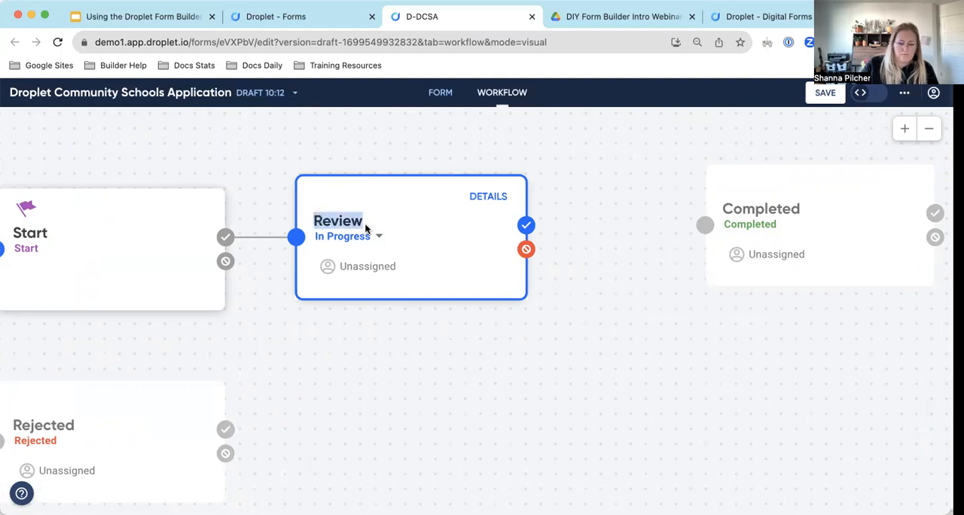
pyautogui.write('Initial Review')
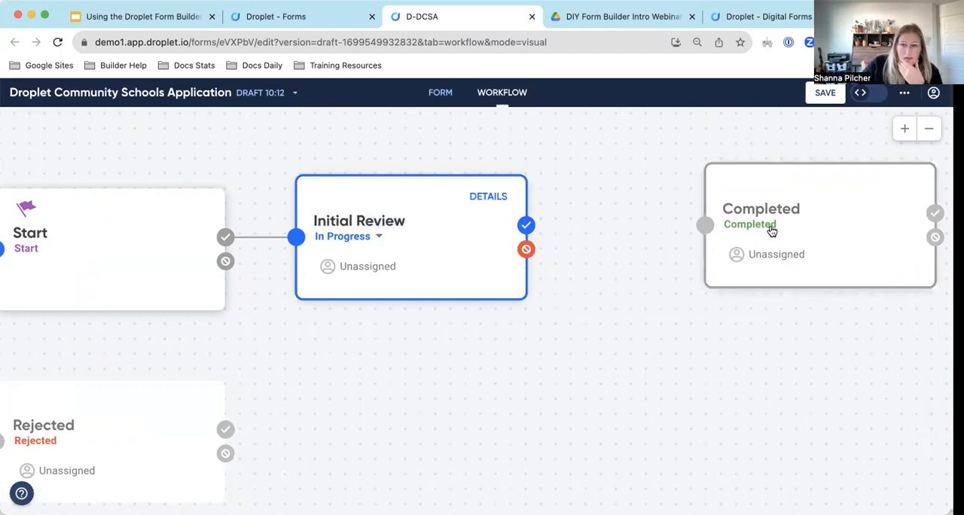
# Move the Completed step farther out and assign the Initial Review step to the HR staff member.
pyautogui.moveTo(768, 226); pyautogui.dragTo(876, 262)
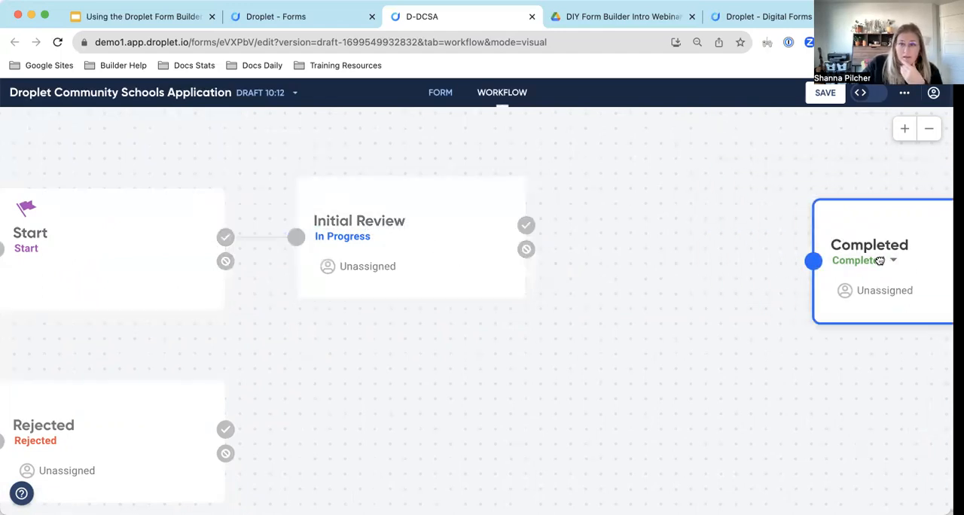
pyautogui.click(408, 259)
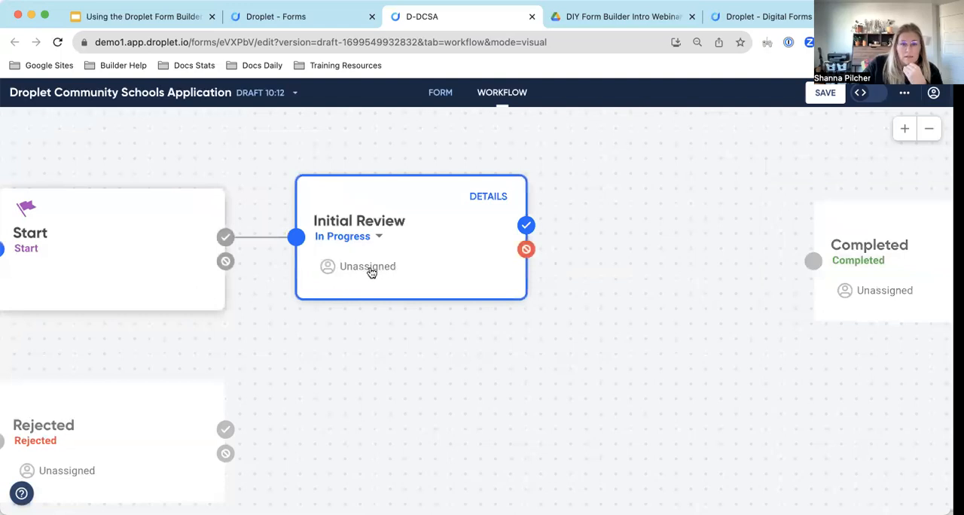
pyautogui.click(488, 196)
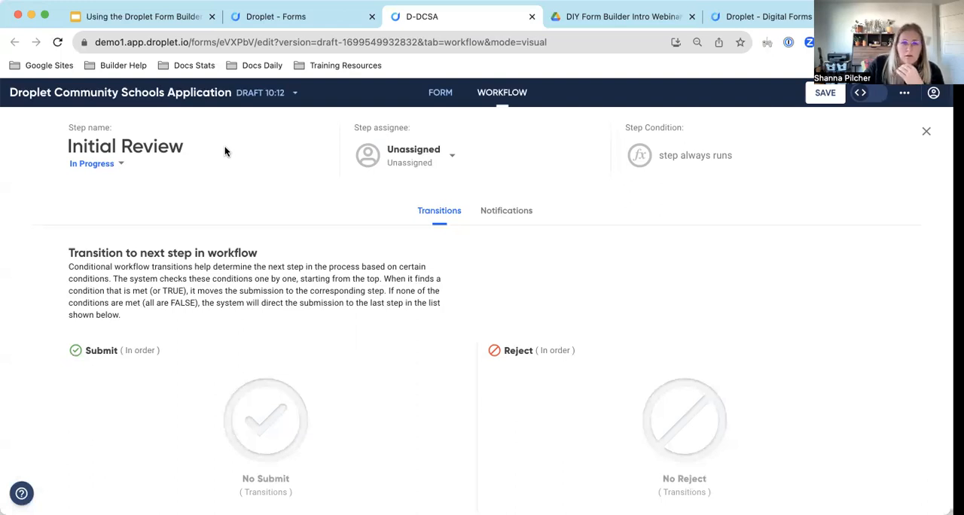
pyautogui.click(400, 155)
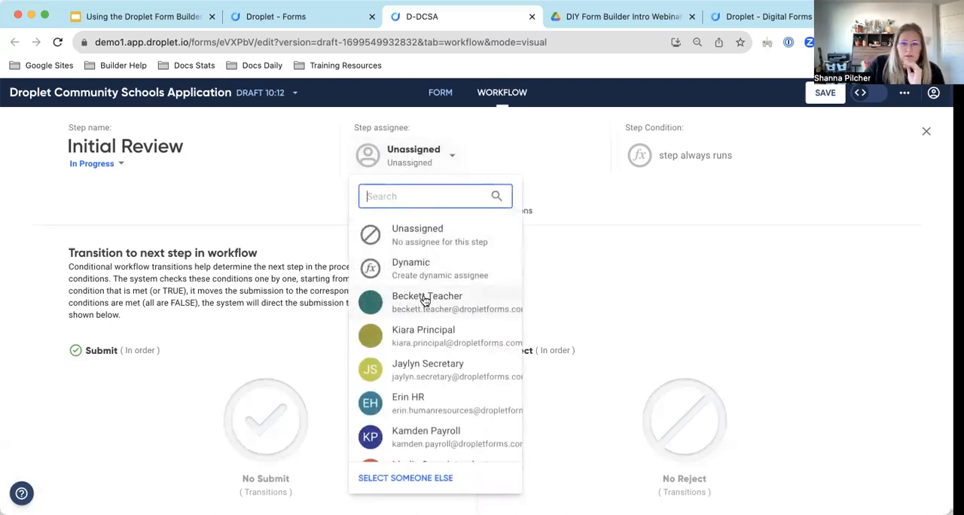
pyautogui.scroll(-2, 424, 299)
pyautogui.click(421, 341)
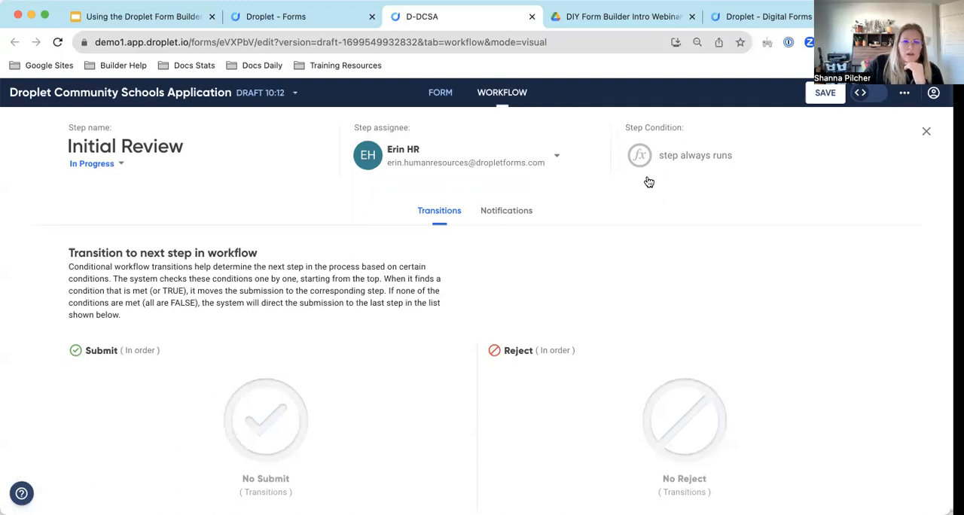
pyautogui.click(295, 21)
pyautogui.click(443, 20)
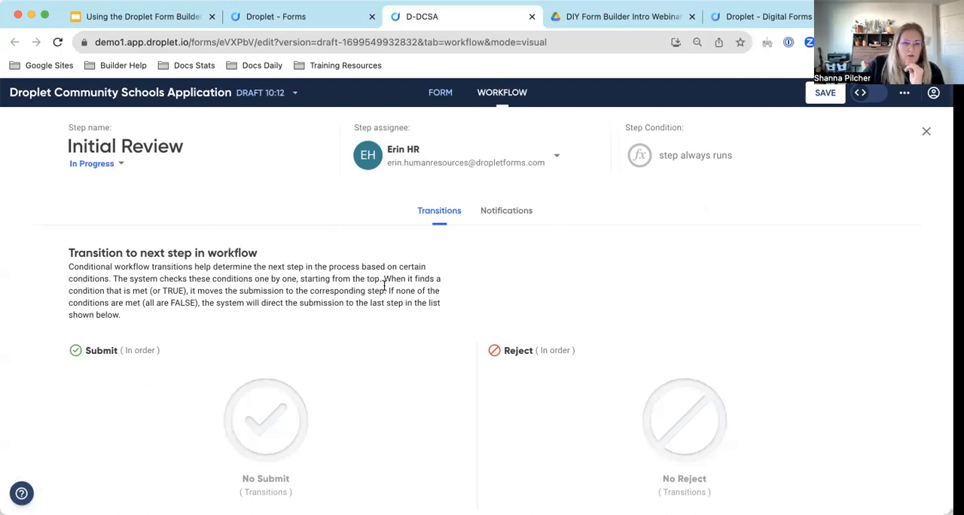
pyautogui.moveTo(157, 317); pyautogui.dragTo(68, 253)
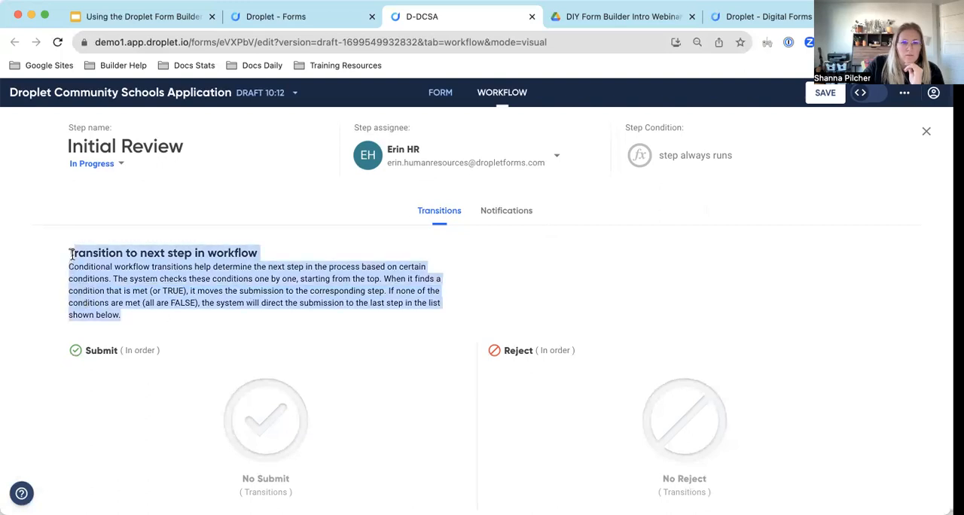
pyautogui.click(216, 330)
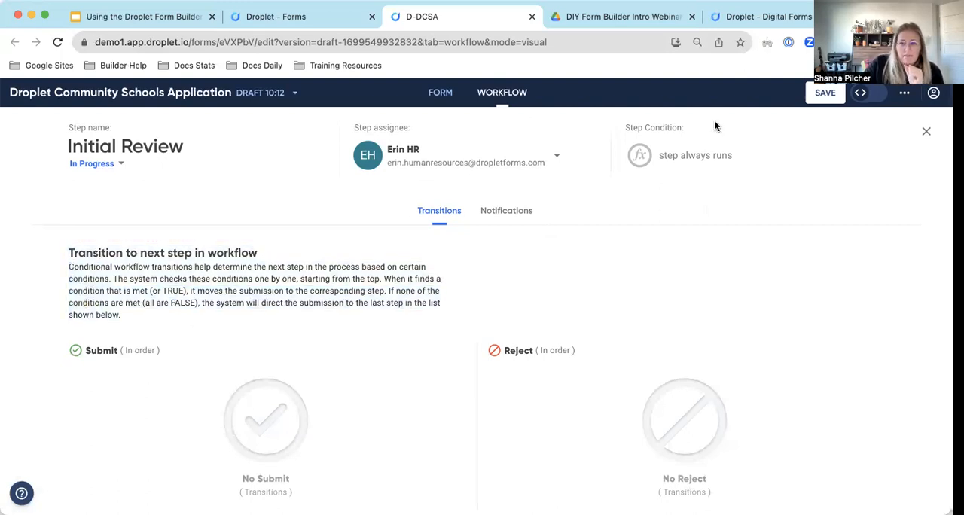
# Add a new step from Initial Review's submit transition and position it between Initial Review and Completed.
pyautogui.click(925, 133)
pyautogui.moveTo(528, 224); pyautogui.dragTo(638, 144)
pyautogui.moveTo(526, 224); pyautogui.dragTo(820, 258)
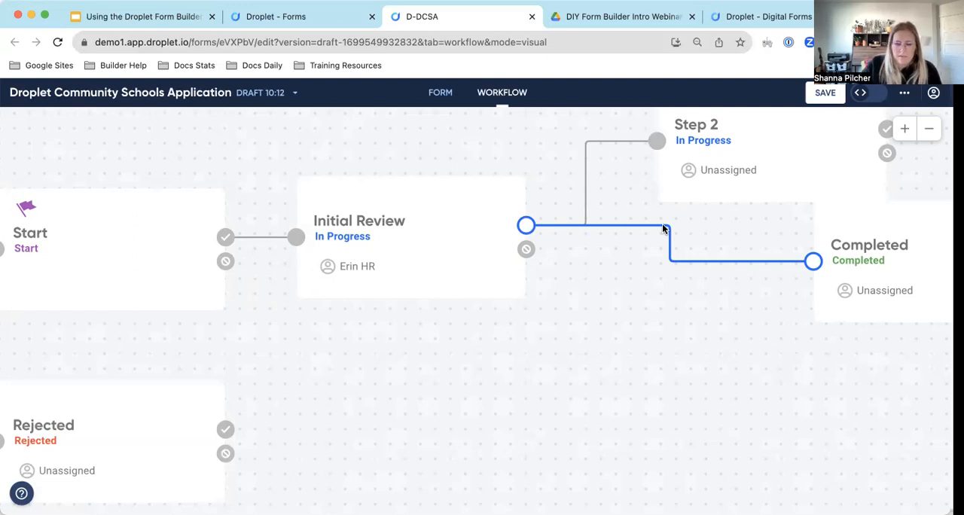
pyautogui.press('Delete')
pyautogui.moveTo(742, 173); pyautogui.dragTo(668, 307)
pyautogui.moveTo(919, 280); pyautogui.dragTo(963, 269)
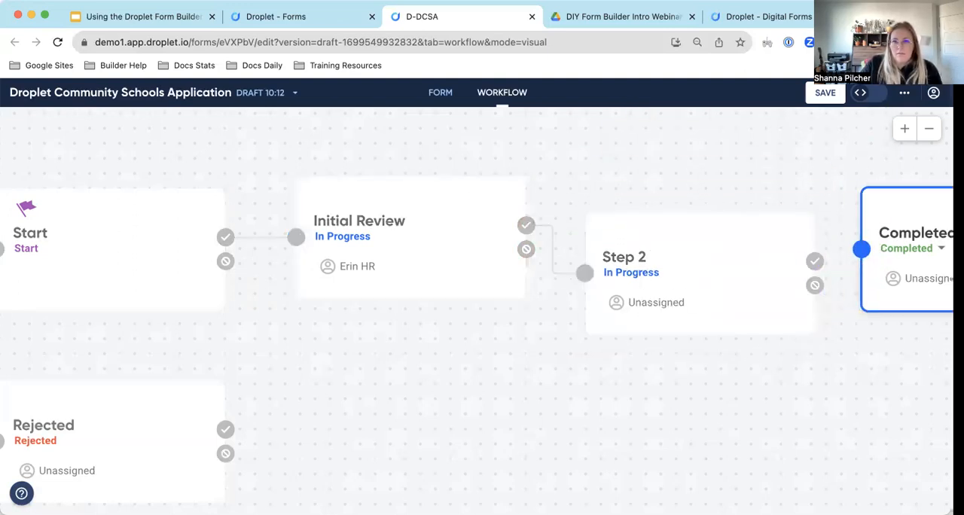
# Set the subject of Initial Review's assignee notification to "New Application for Review".
pyautogui.click(453, 224)
pyautogui.click(486, 197)
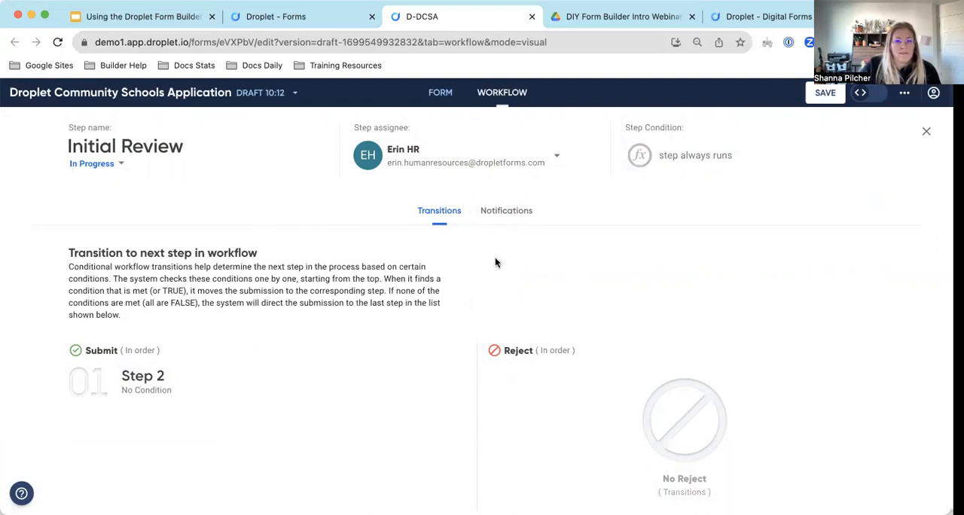
pyautogui.click(512, 214)
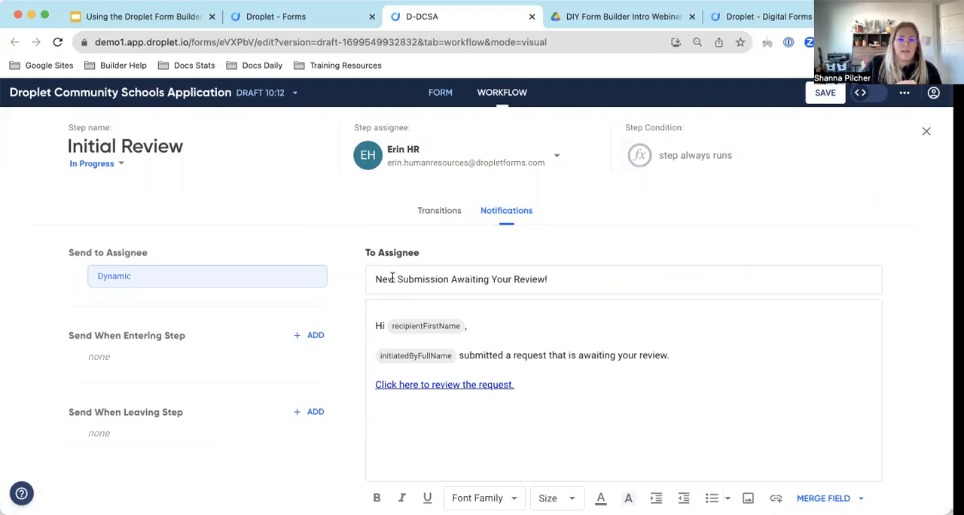
pyautogui.moveTo(368, 282); pyautogui.dragTo(386, 280)
pyautogui.tripleClick(553, 273)
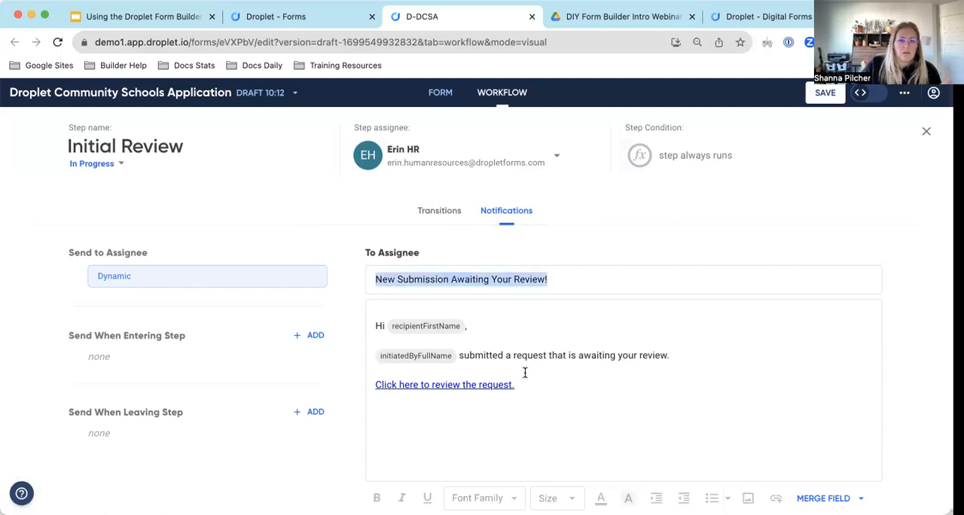
pyautogui.click(575, 278)
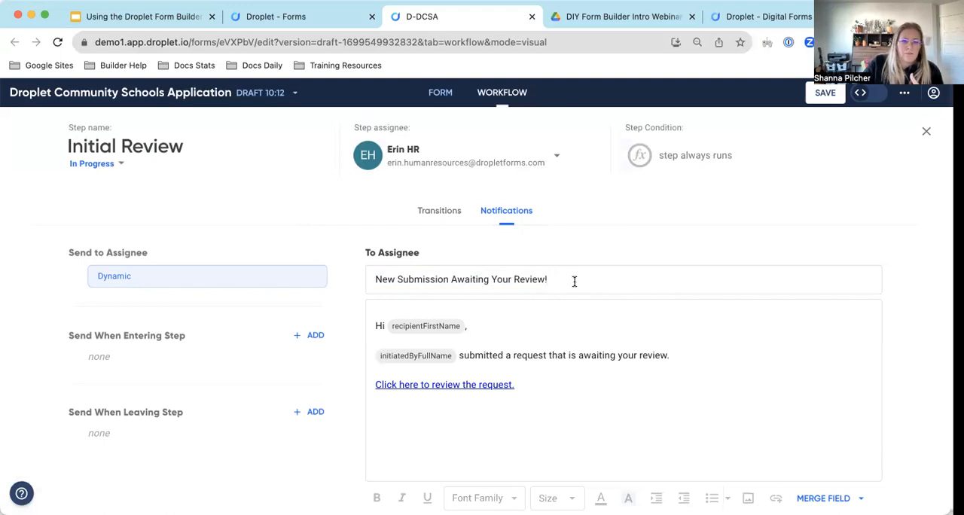
pyautogui.moveTo(557, 280); pyautogui.dragTo(369, 282)
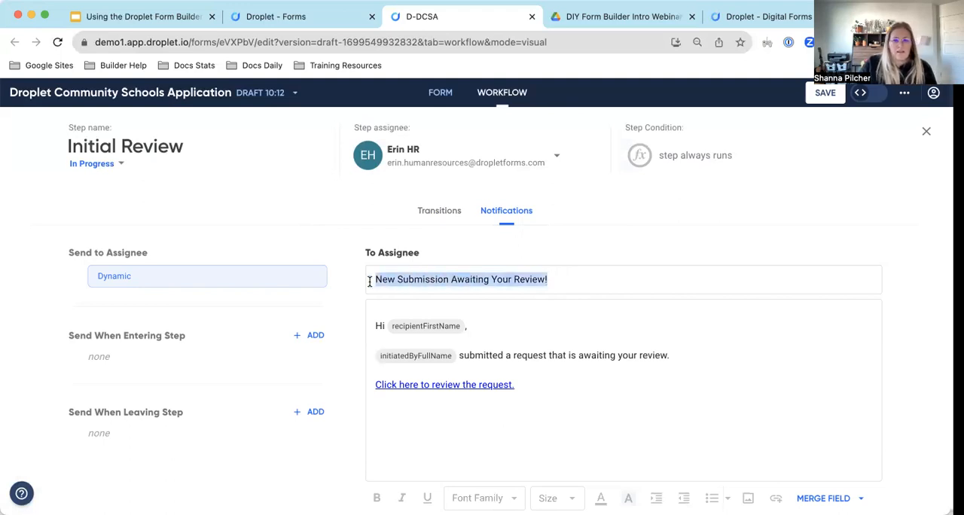
pyautogui.write('New Applica')
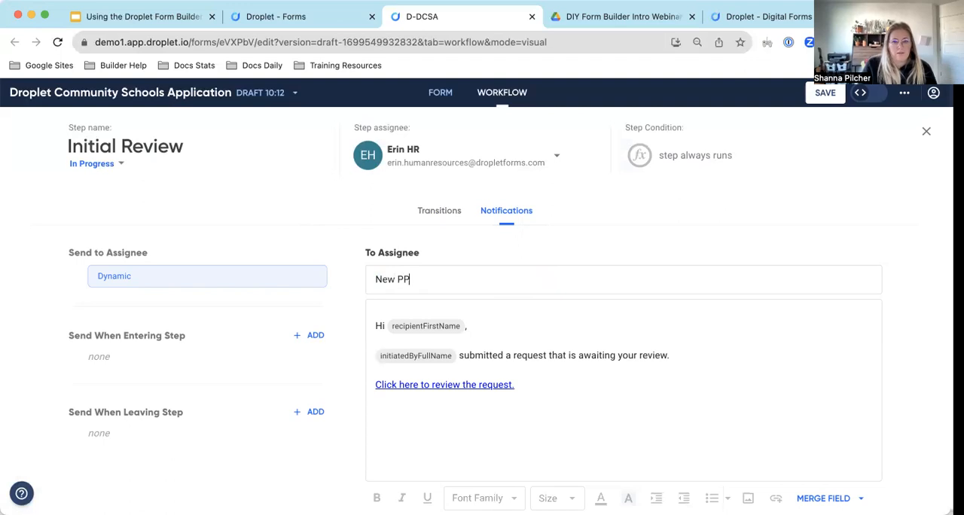
pyautogui.write('tion for Review')
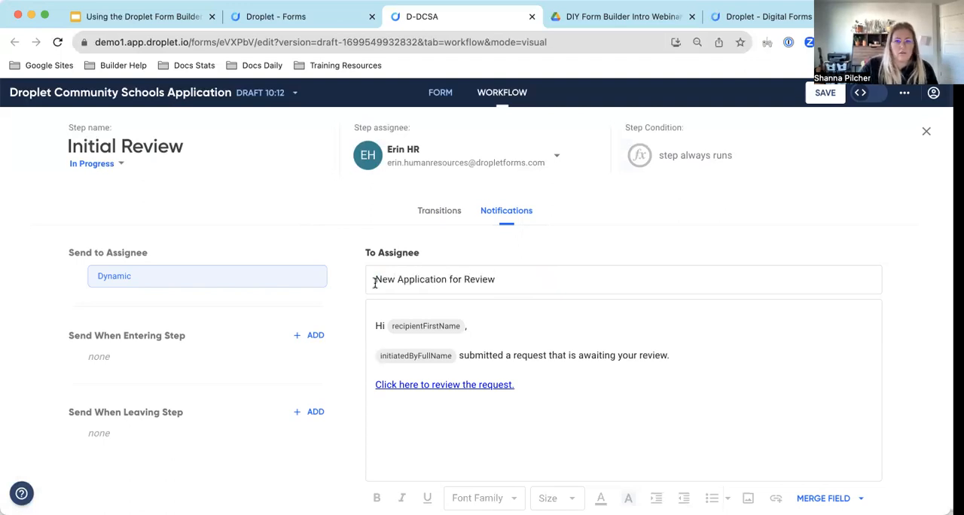
# Reword the assignee notification's body so it says "submitted an application" instead of "a request".
pyautogui.click(527, 325)
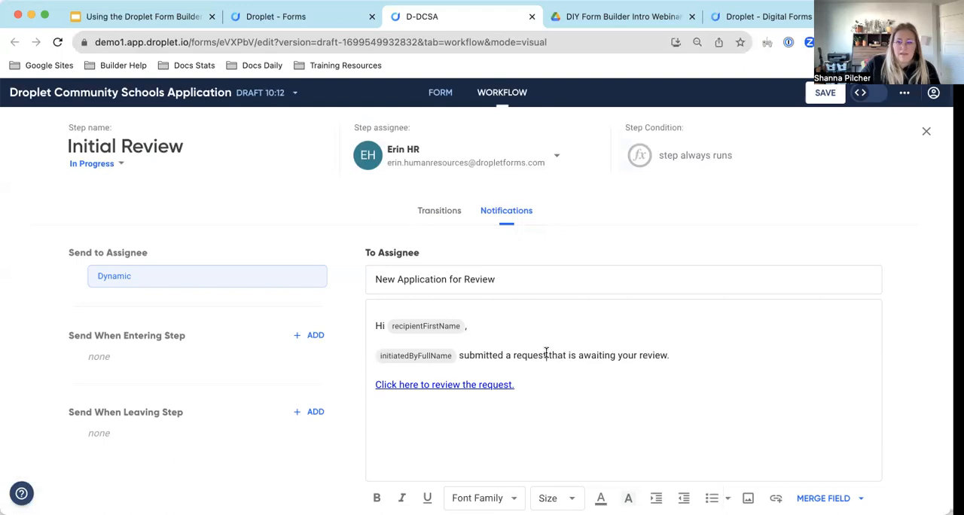
pyautogui.moveTo(547, 354); pyautogui.dragTo(512, 351)
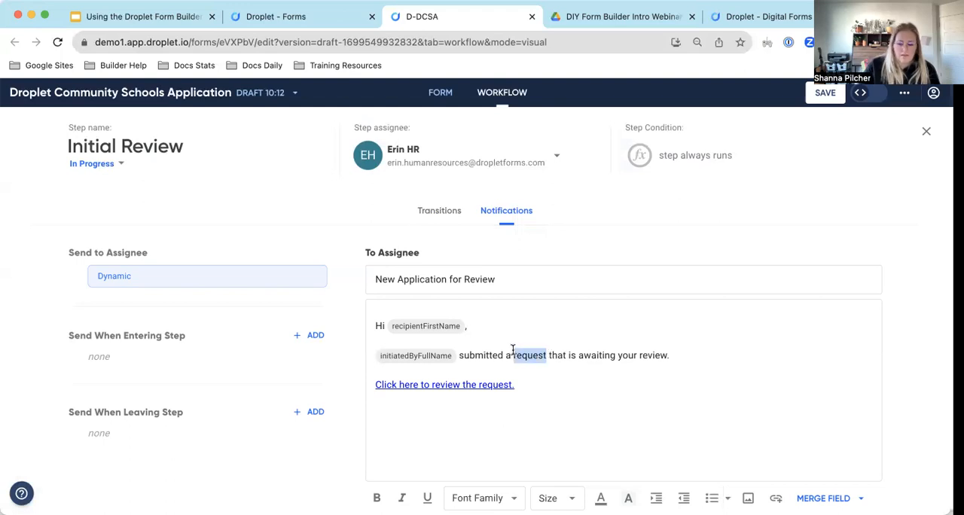
pyautogui.press('BackSpace')
pyautogui.write('n applica')
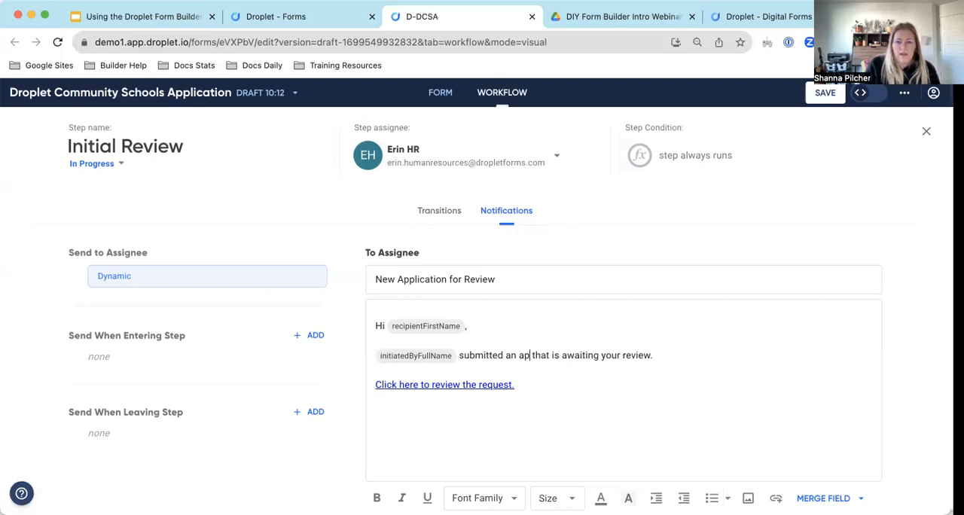
pyautogui.write('tion')
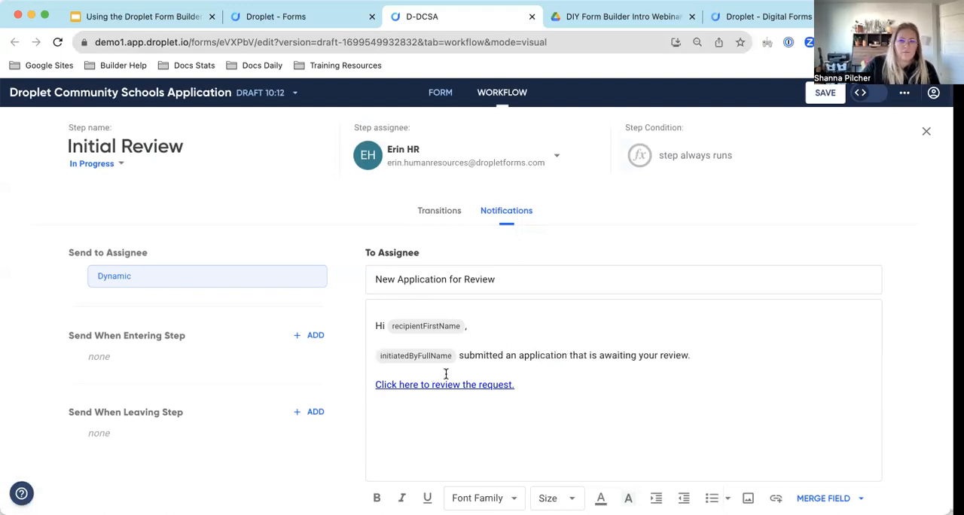
# Add the merge tag ##workedBefore## after "awaiting your review." in the assignee notification's body.
pyautogui.click(713, 358)
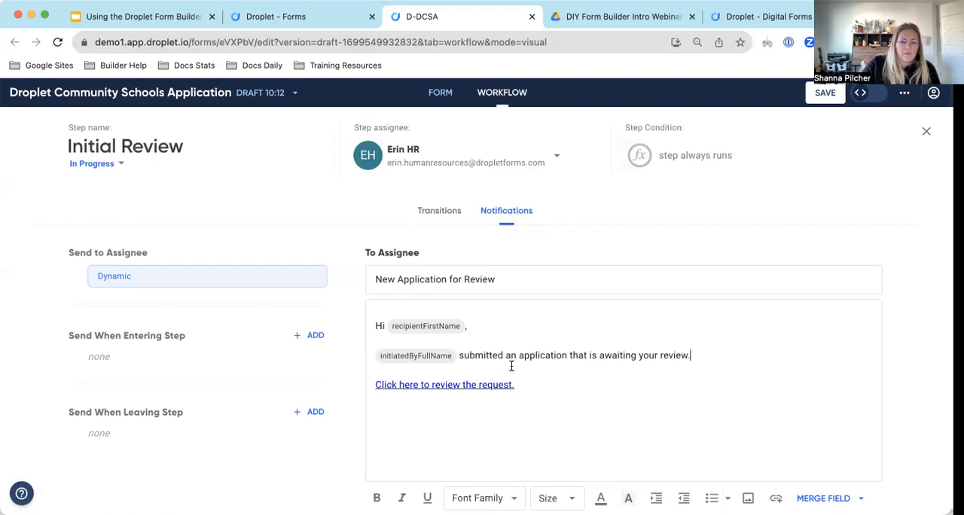
pyautogui.write('####')
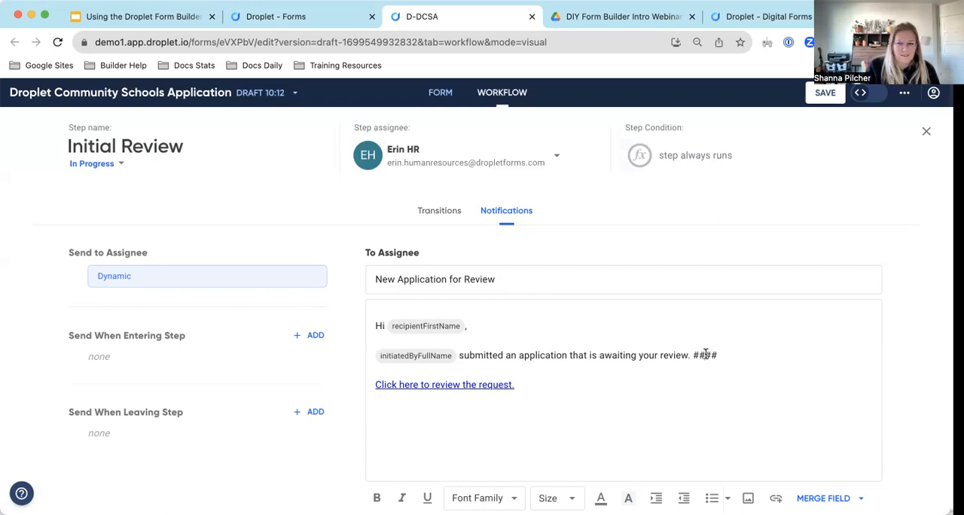
pyautogui.click(706, 355)
pyautogui.write('workedB')
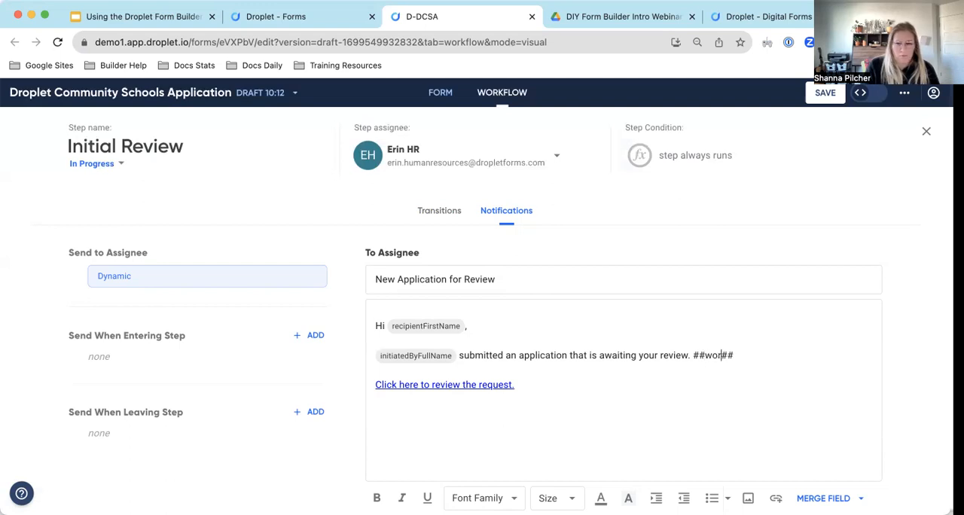
pyautogui.write('efore')
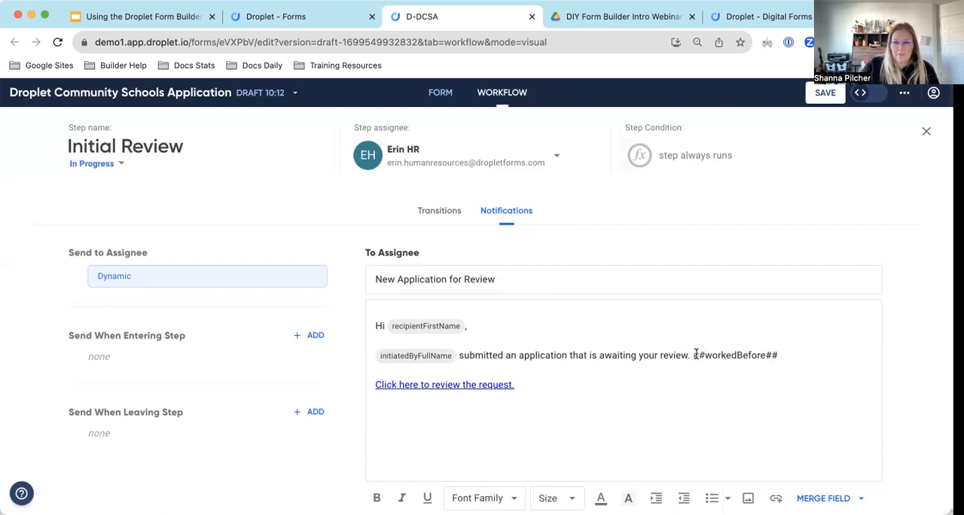
# Insert the text "This applicant has answered" in front of the ##workedBefore## tag.
pyautogui.write('This')
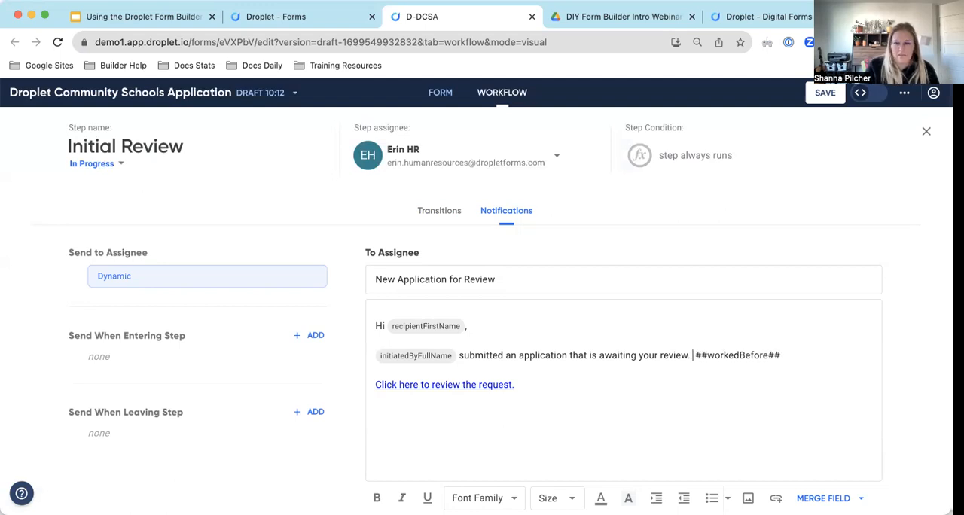
pyautogui.write(' applica')
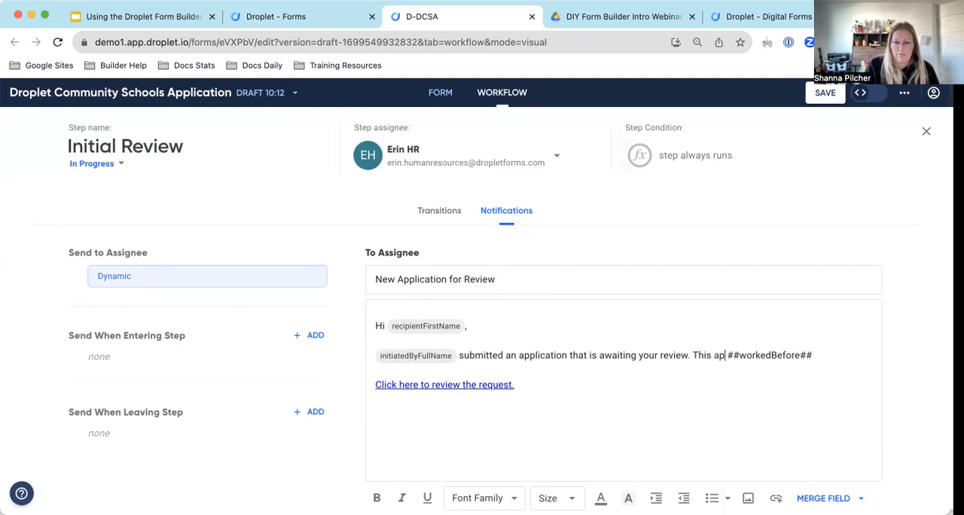
pyautogui.write('nt')
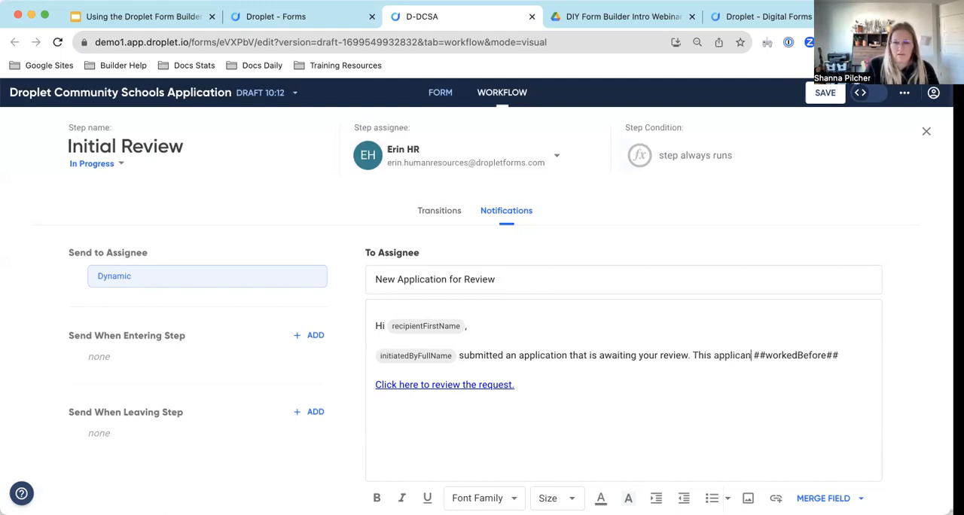
pyautogui.press('BackSpace')
pyautogui.write('tnt')
pyautogui.press('BackSpace')
pyautogui.press('BackSpace')
pyautogui.press('BackSpace')
pyautogui.press('BackSpace')
pyautogui.write('nt ')
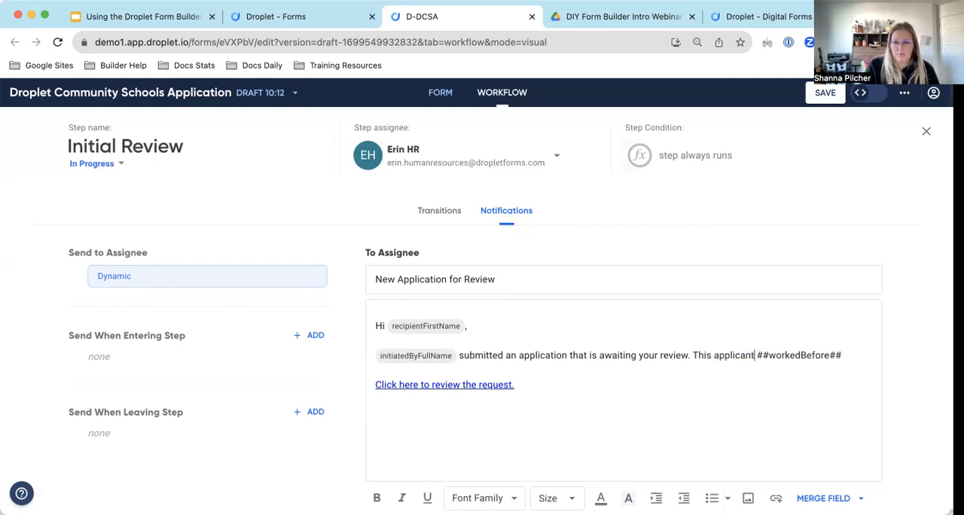
pyautogui.write('has answered ##workedBefore##')
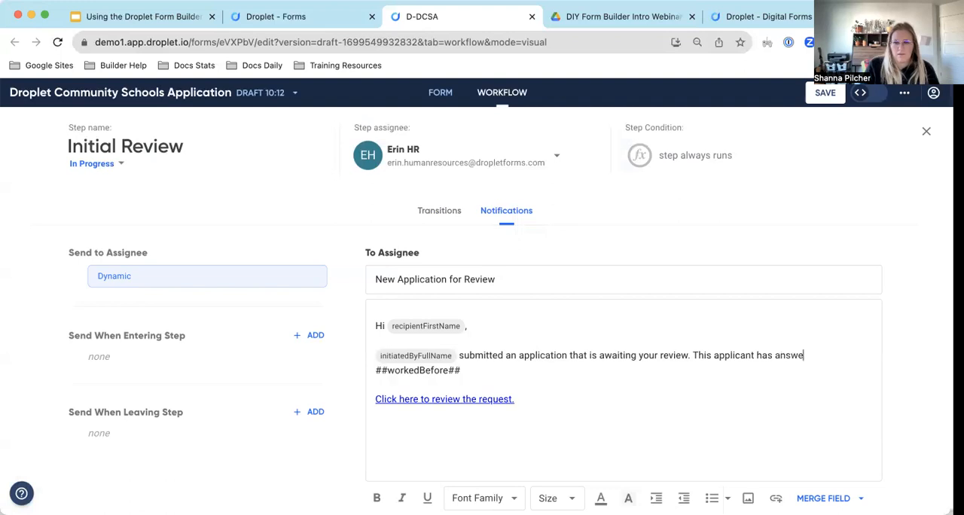
pyautogui.write(' to having worke')
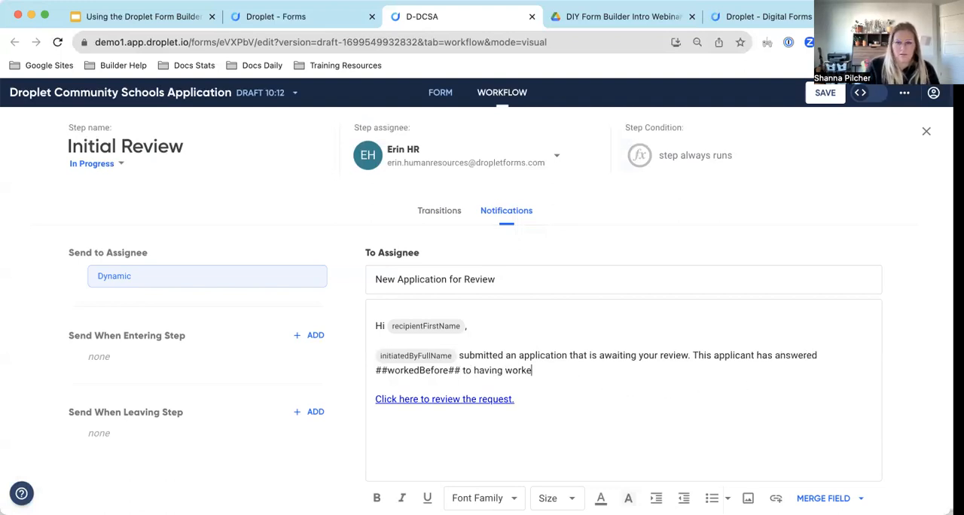
pyautogui.write('d at Droplet ')
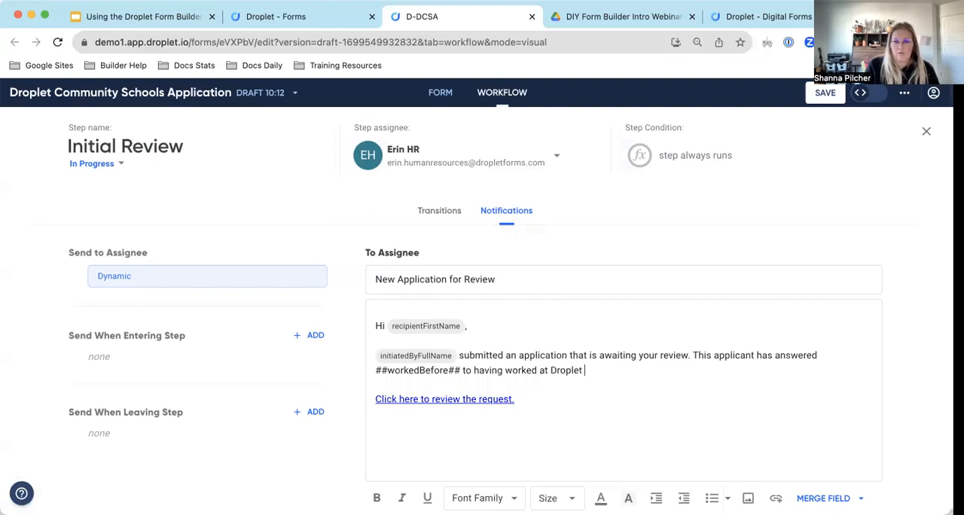
pyautogui.write('before.')
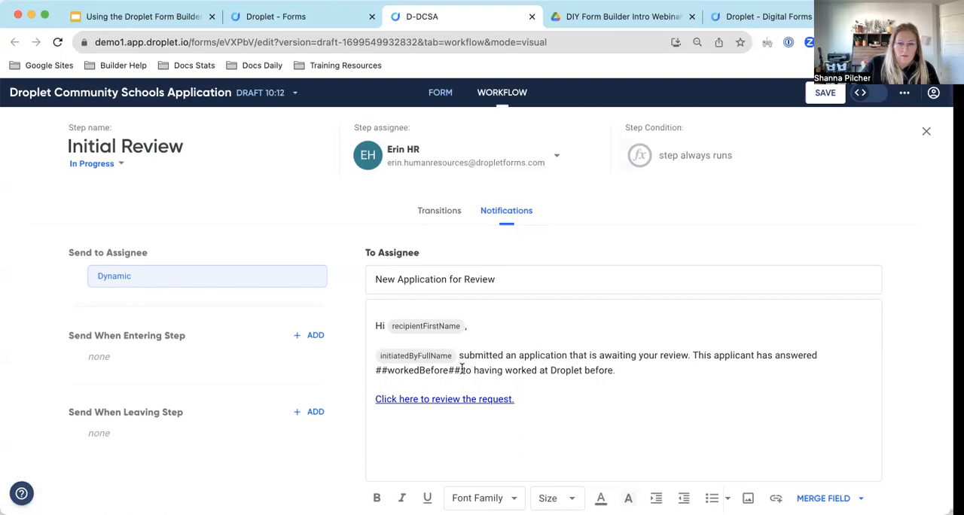
# Finish the sentence after the ##workedBefore## tag with "to having worked at Droplet before." and save the form draft.
pyautogui.moveTo(461, 370)
pyautogui.mouseDown()
pyautogui.moveTo(370, 370)
pyautogui.moveTo(458, 370)
pyautogui.mouseUp()
pyautogui.click(394, 382)
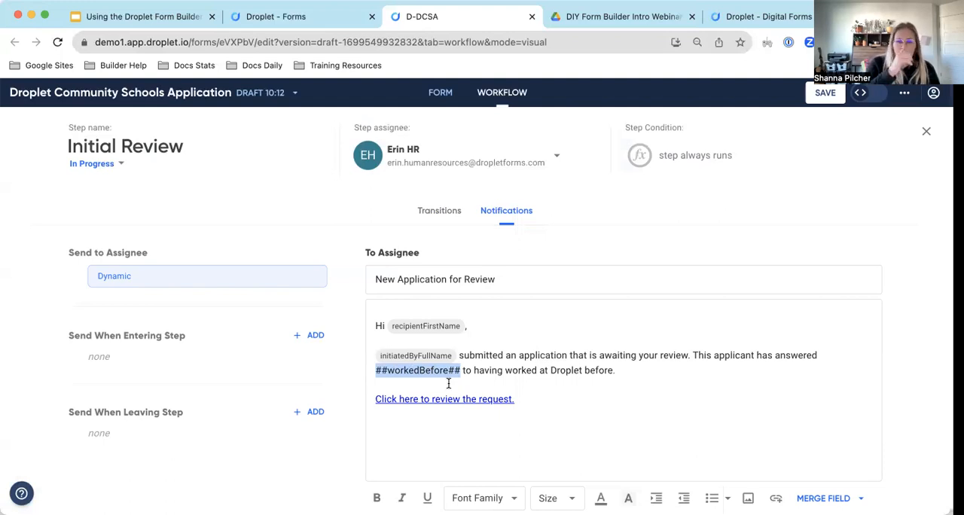
pyautogui.click(672, 355)
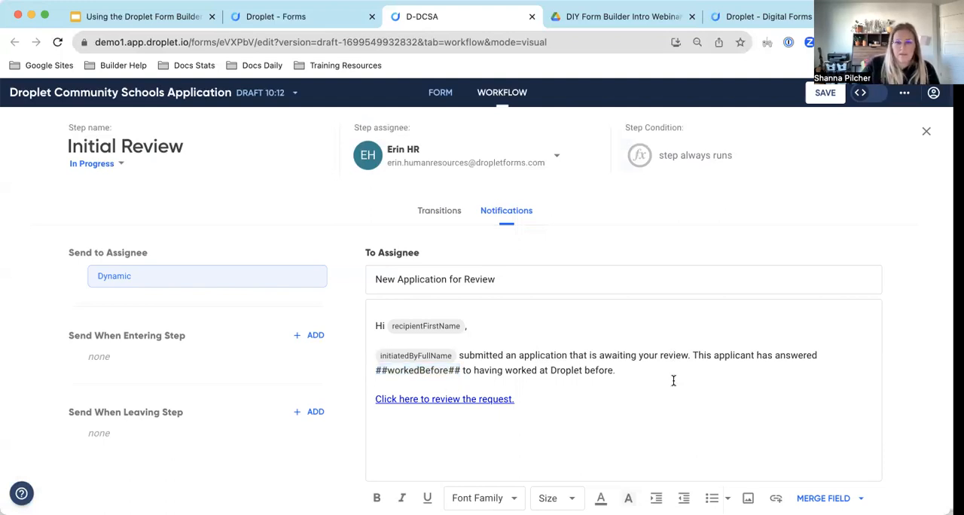
pyautogui.click(825, 94)
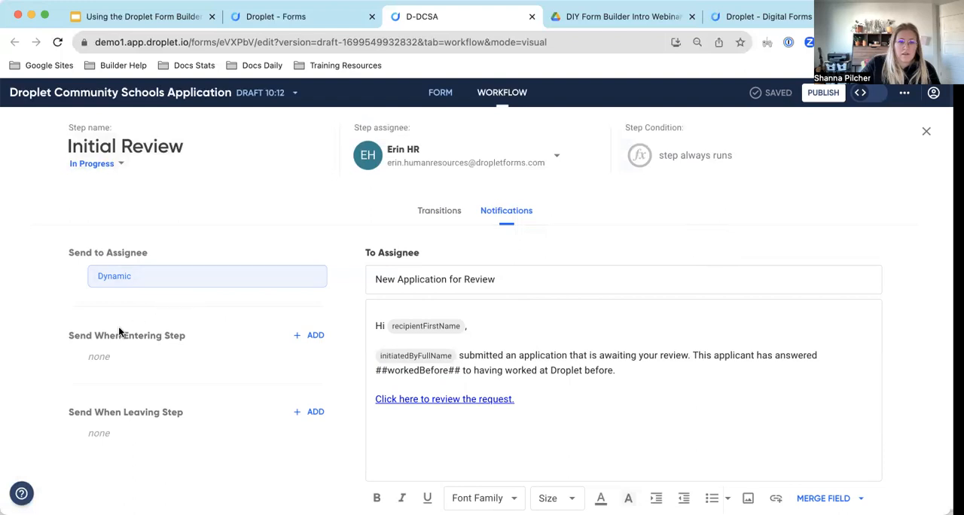
# Add a new notification that is sent when a submission enters the Initial Review step.
pyautogui.click(313, 335)
pyautogui.click(478, 296)
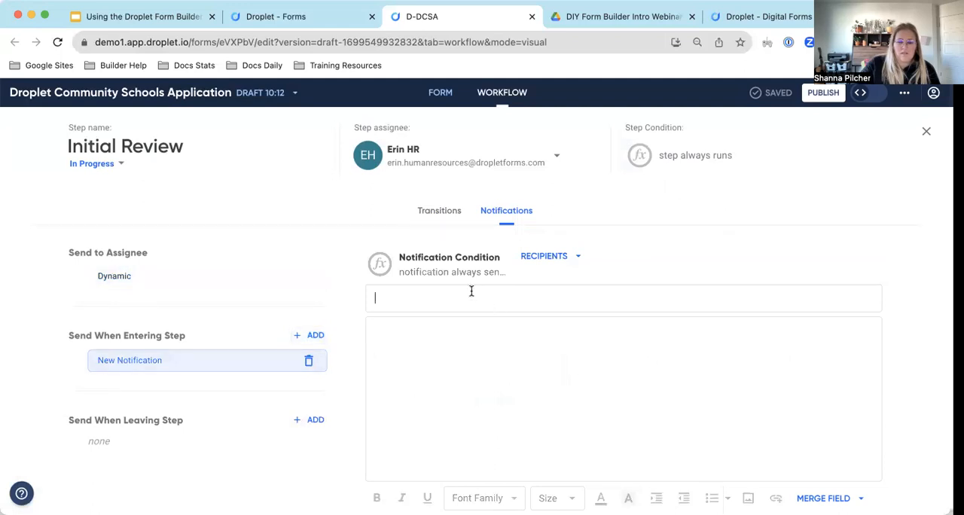
# Examine the new notification's recipient choices, including the entry form for someone else, and its merge field options.
pyautogui.click(547, 260)
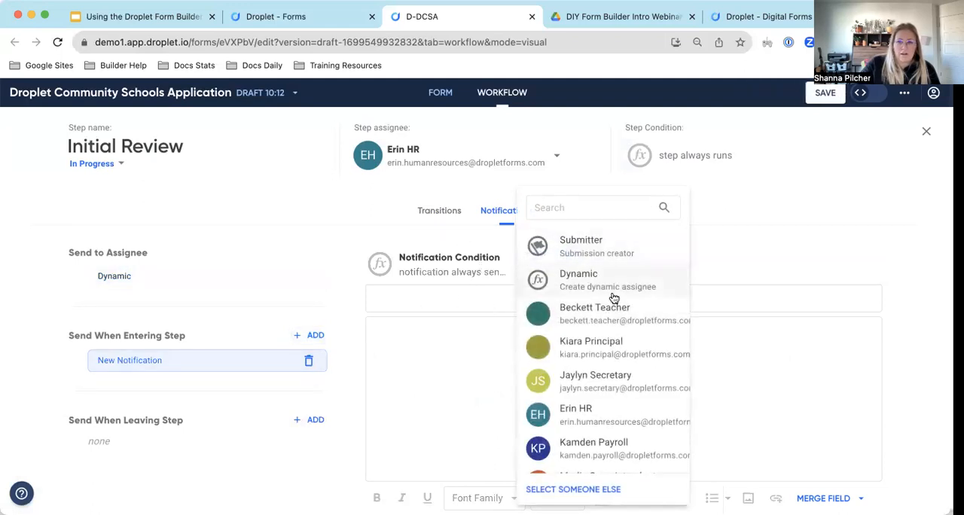
pyautogui.scroll(-2, 588, 287)
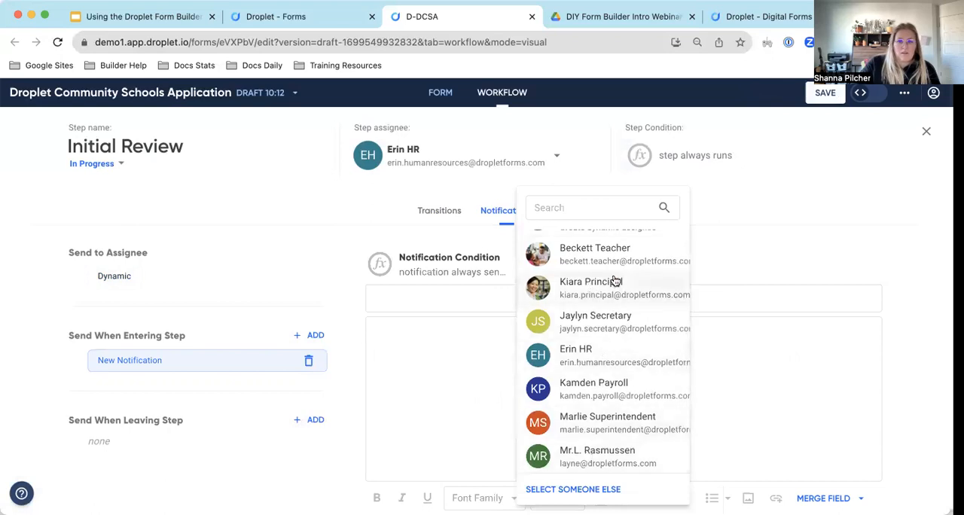
pyautogui.scroll(1, 626, 379)
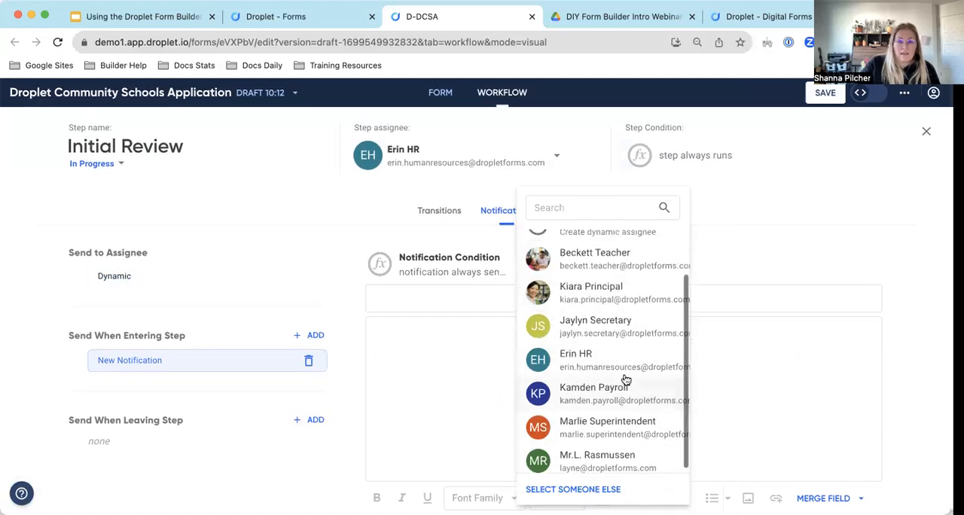
pyautogui.scroll(1, 626, 379)
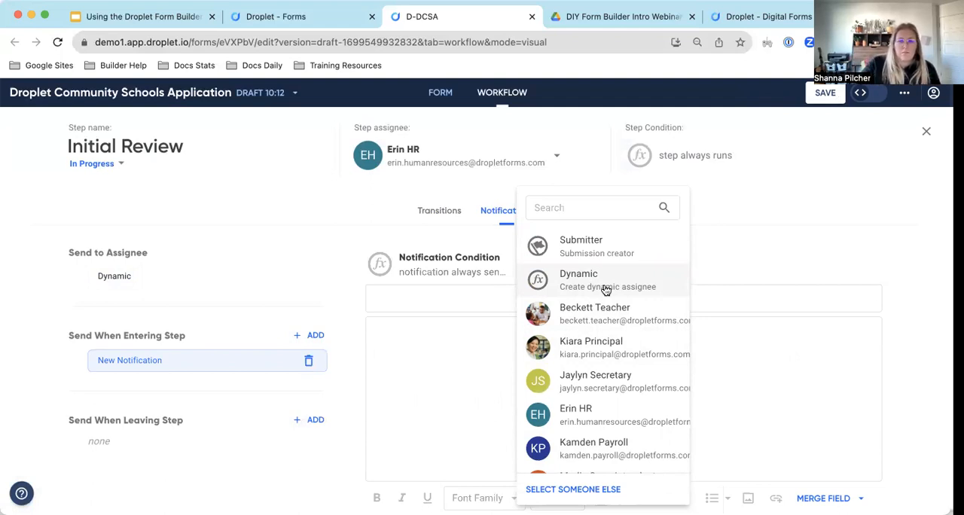
pyautogui.scroll(-1, 616, 385)
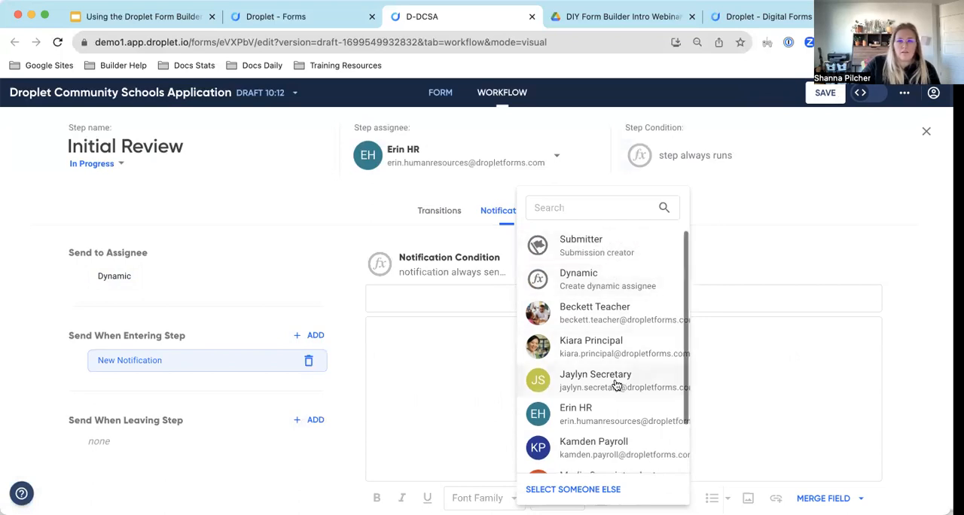
pyautogui.scroll(-3, 616, 385)
pyautogui.click(567, 489)
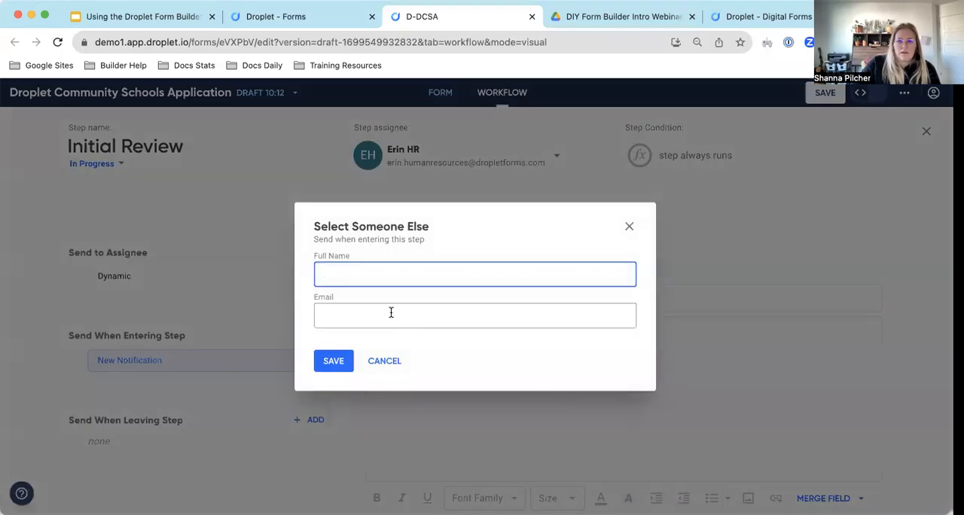
pyautogui.click(385, 362)
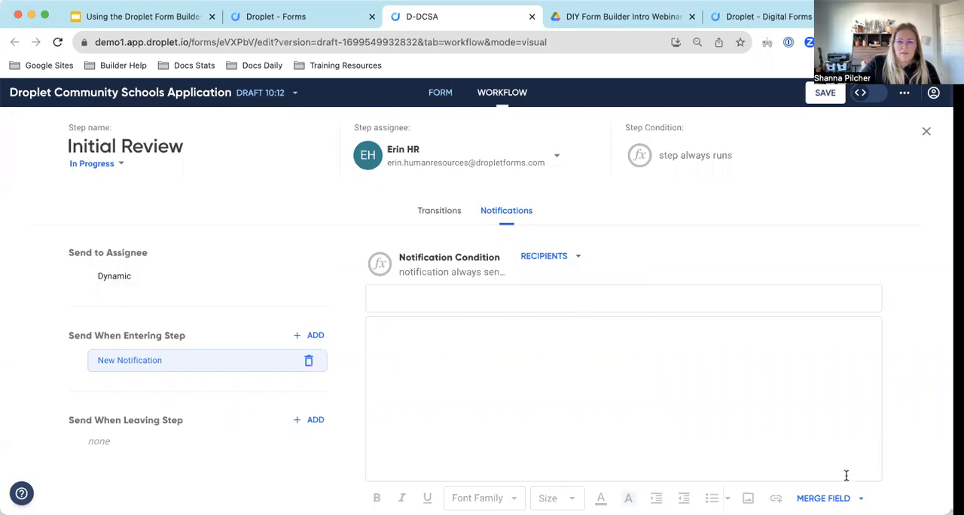
pyautogui.click(829, 498)
pyautogui.click(696, 412)
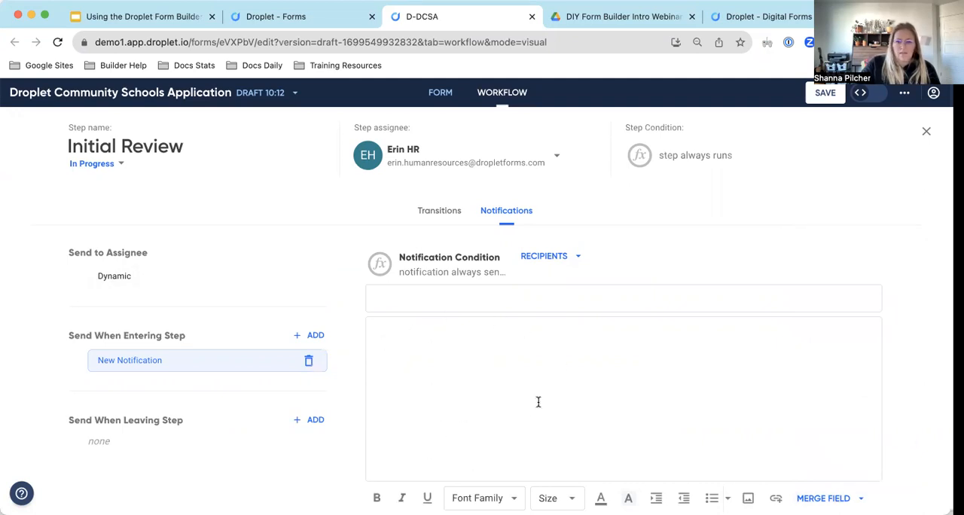
# Try the Link merge field in the new entering-step notification's body and delete that notification.
pyautogui.click(845, 498)
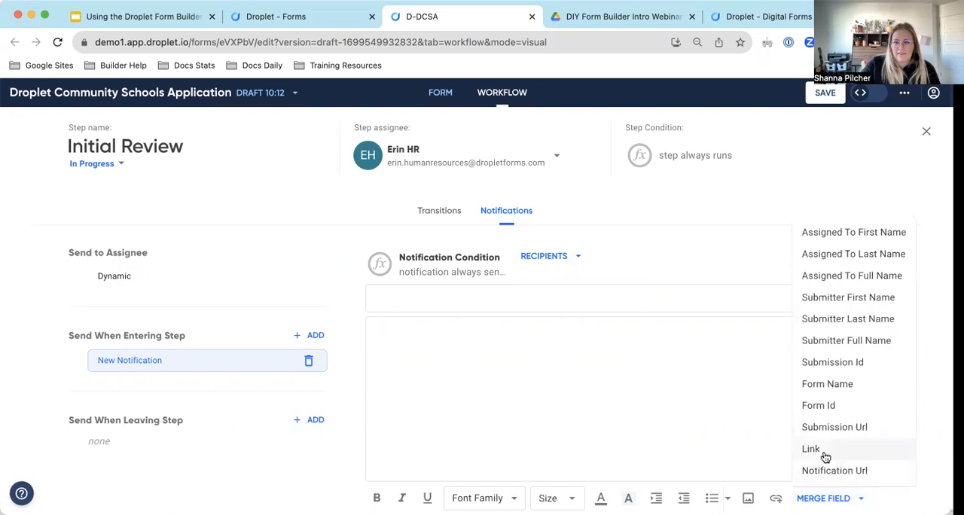
pyautogui.click(824, 455)
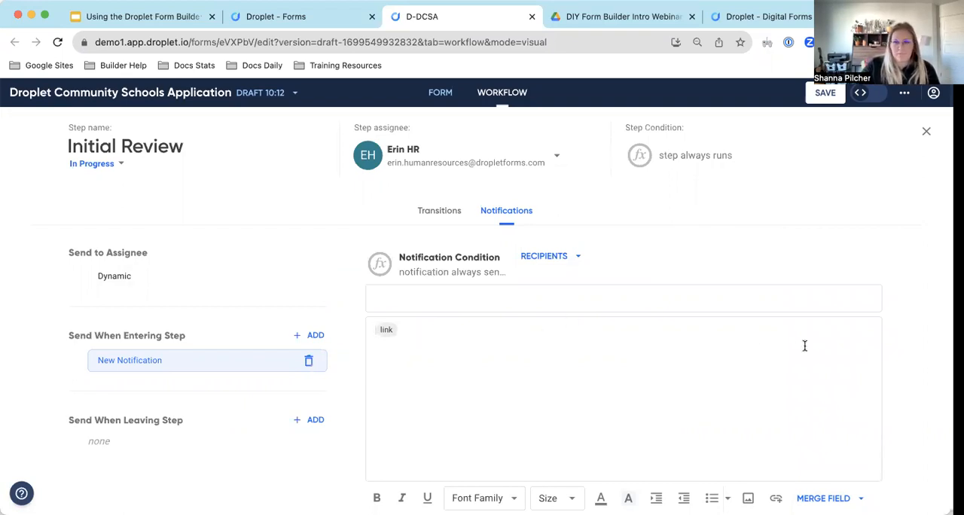
pyautogui.click(309, 362)
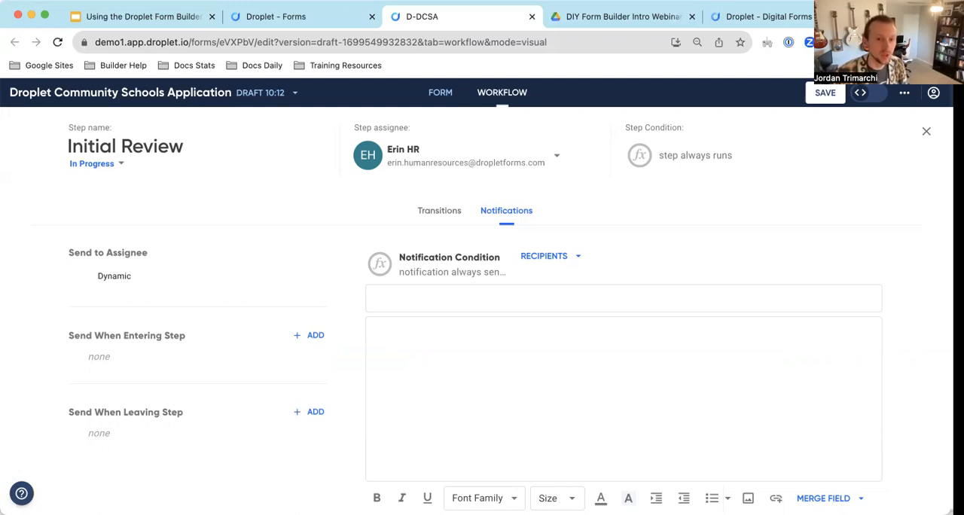
# Examine the assignee notification "New Application for Review", including its workedBefore tag and the merge fields it offers.
pyautogui.click(140, 277)
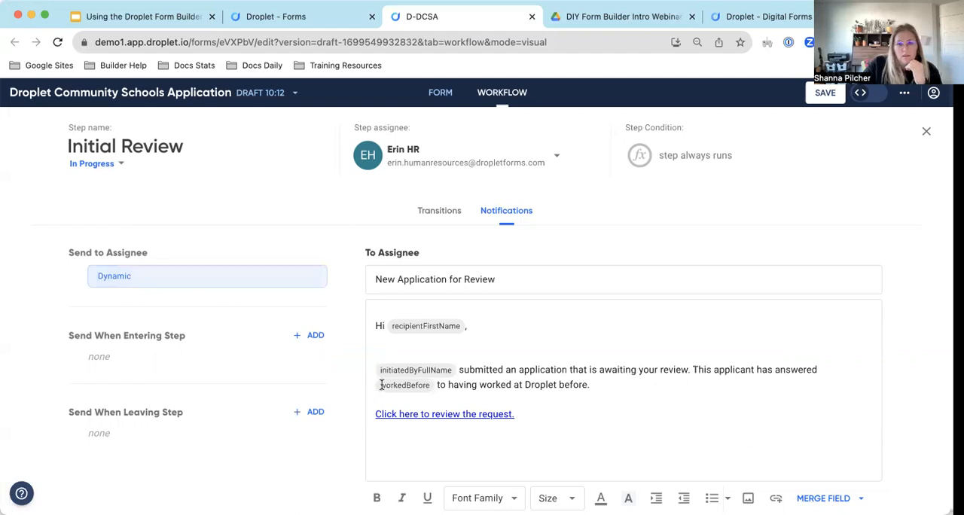
pyautogui.click(617, 383)
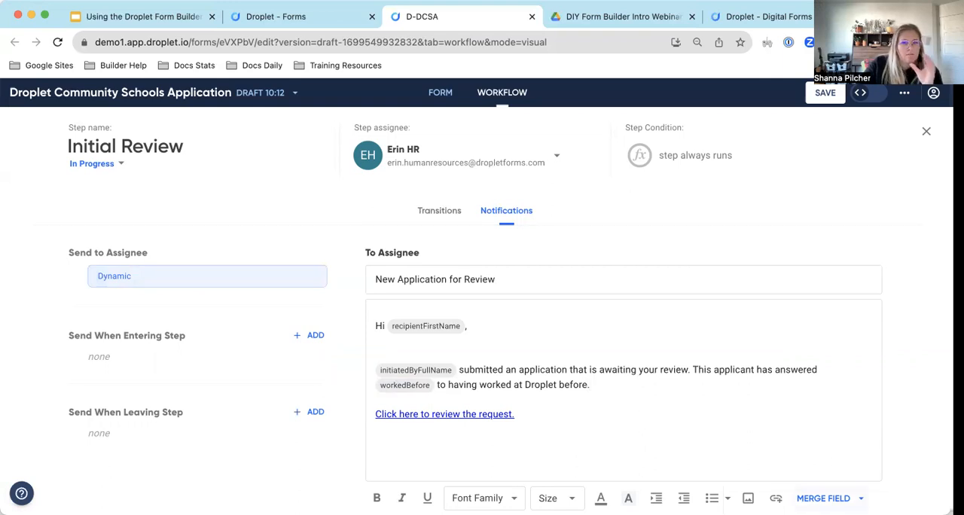
pyautogui.click(836, 498)
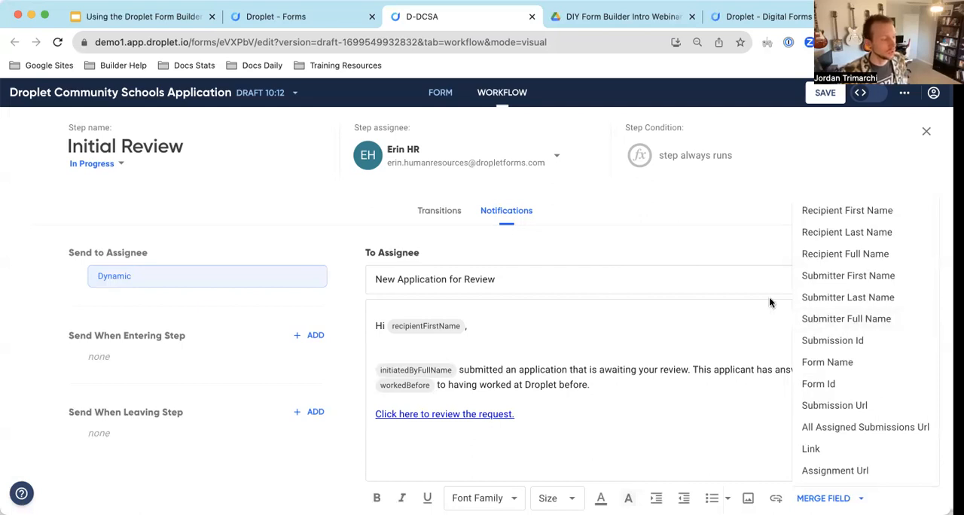
pyautogui.click(630, 389)
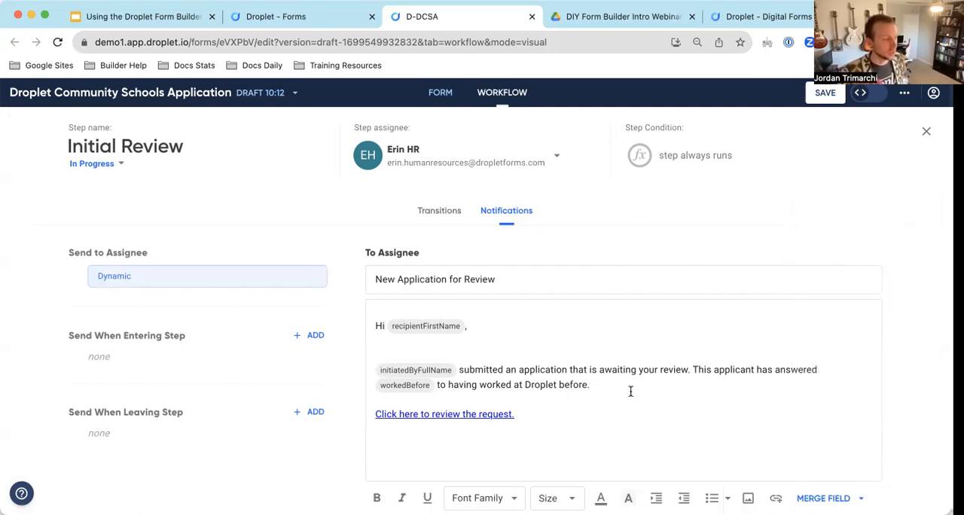
pyautogui.click(426, 387)
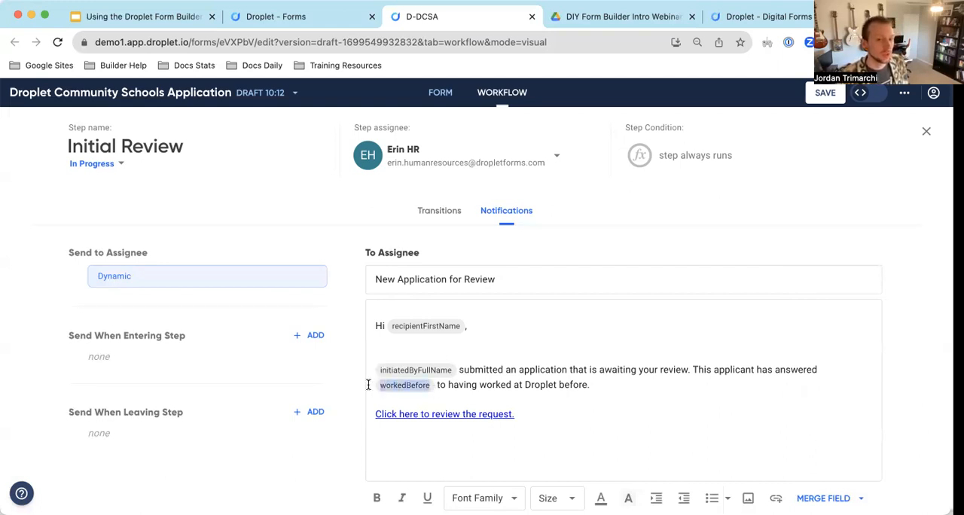
pyautogui.click(633, 383)
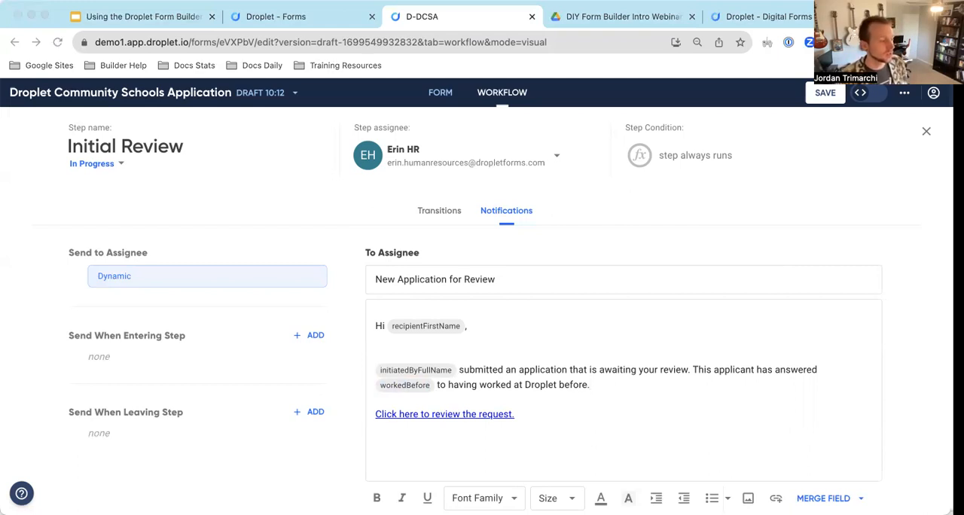
# Undo the last edit in the assignee message, reload the saved draft and reopen the Initial Review step's notifications.
pyautogui.click(414, 379)
pyautogui.press('super+z')
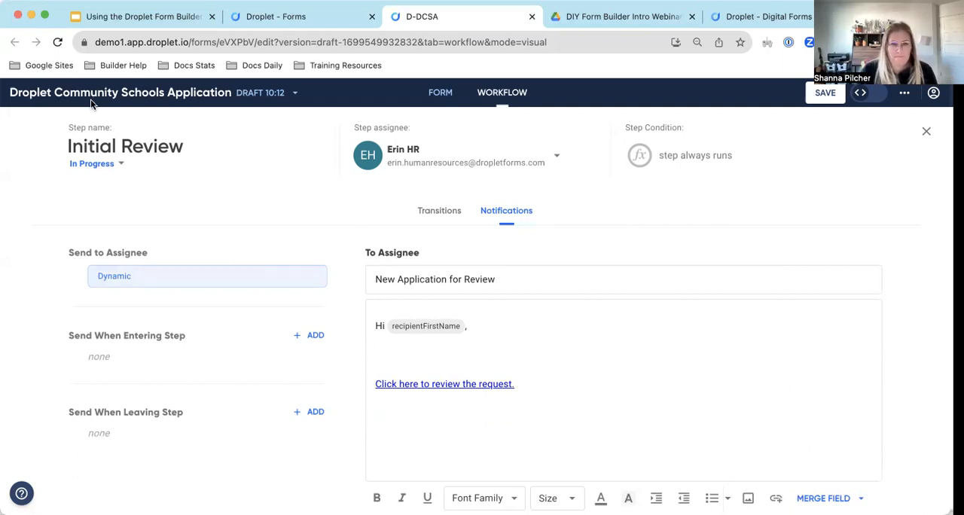
pyautogui.press('super+r')
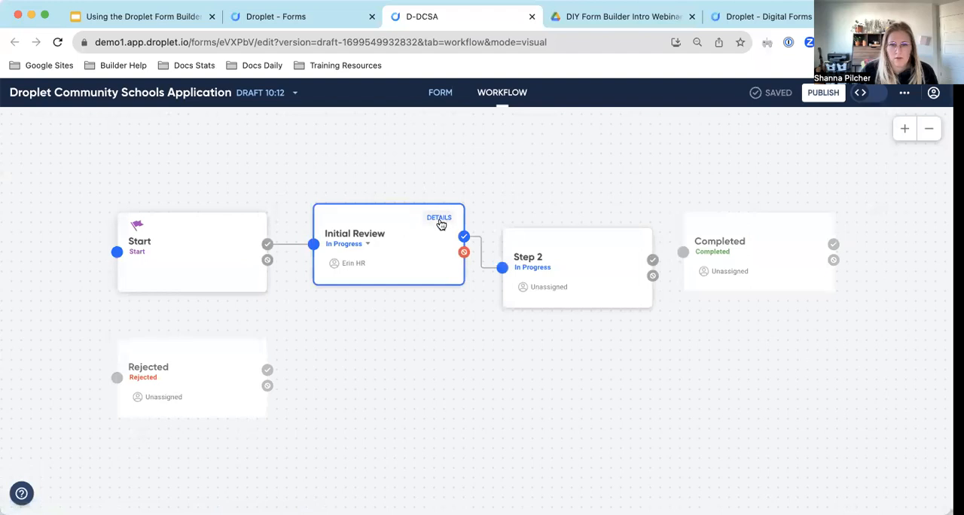
pyautogui.click(440, 220)
pyautogui.click(498, 217)
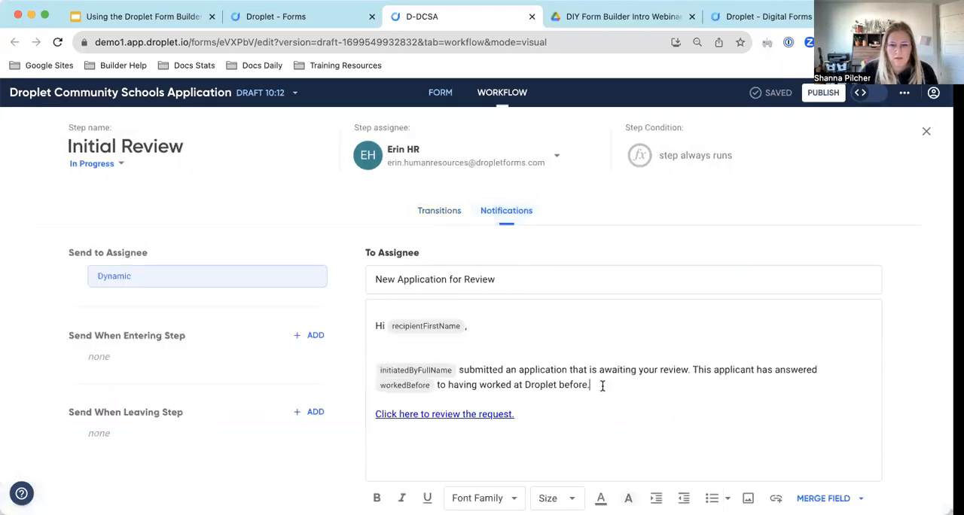
# Try replacing the applicant sentence in the assignee message with the manually written merge tag "##workBrefore##".
pyautogui.press('BackSpace')
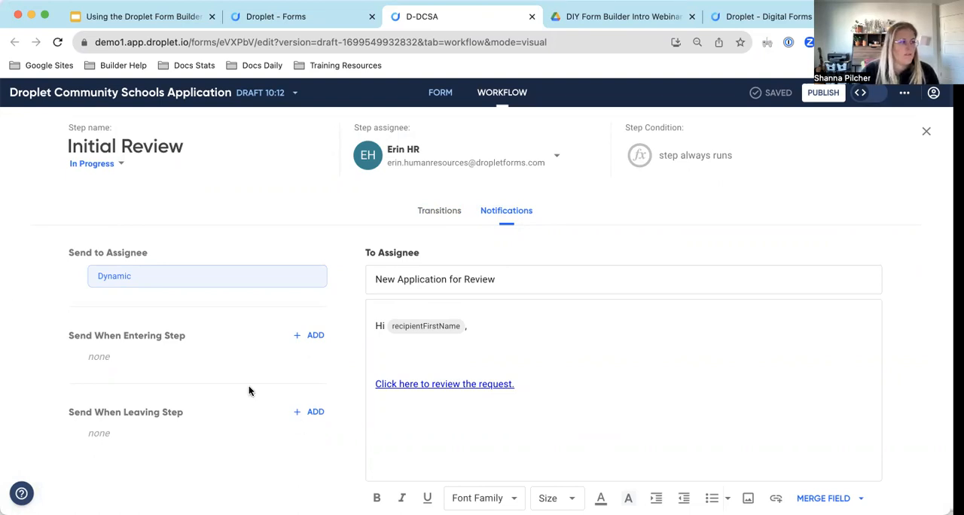
pyautogui.click(448, 349)
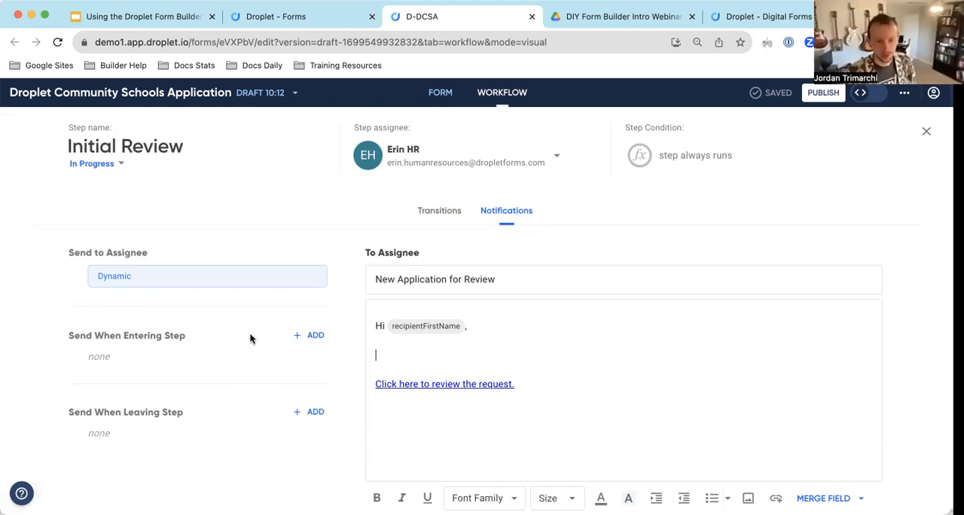
pyautogui.write('@@')
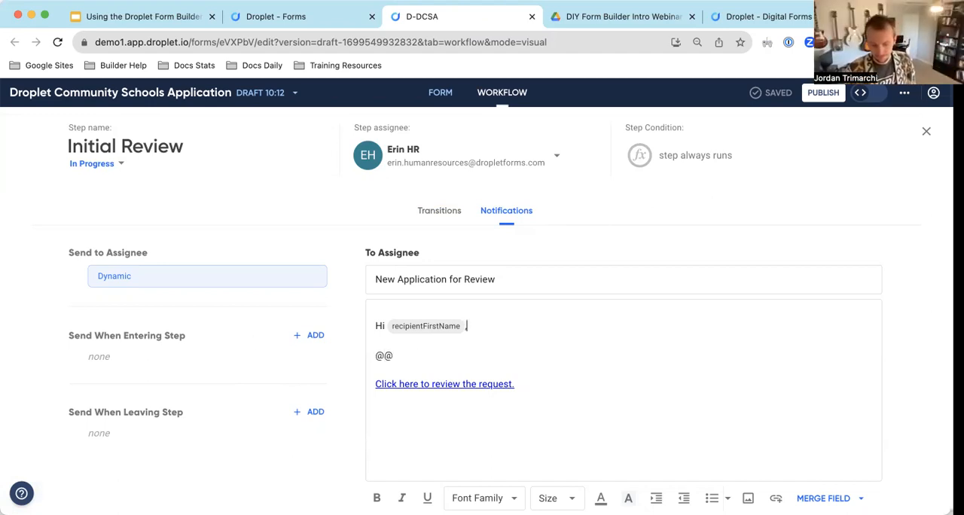
pyautogui.moveTo(395, 356); pyautogui.dragTo(372, 358)
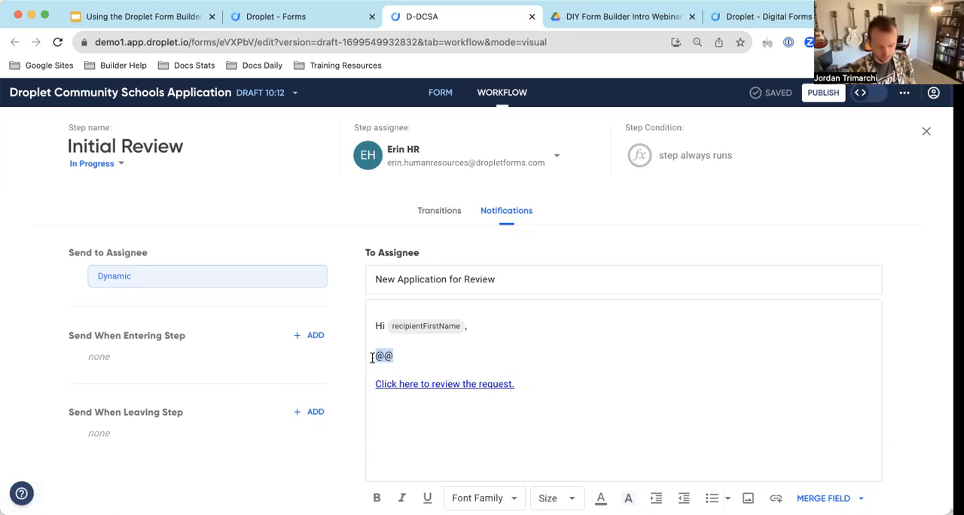
pyautogui.write('##')
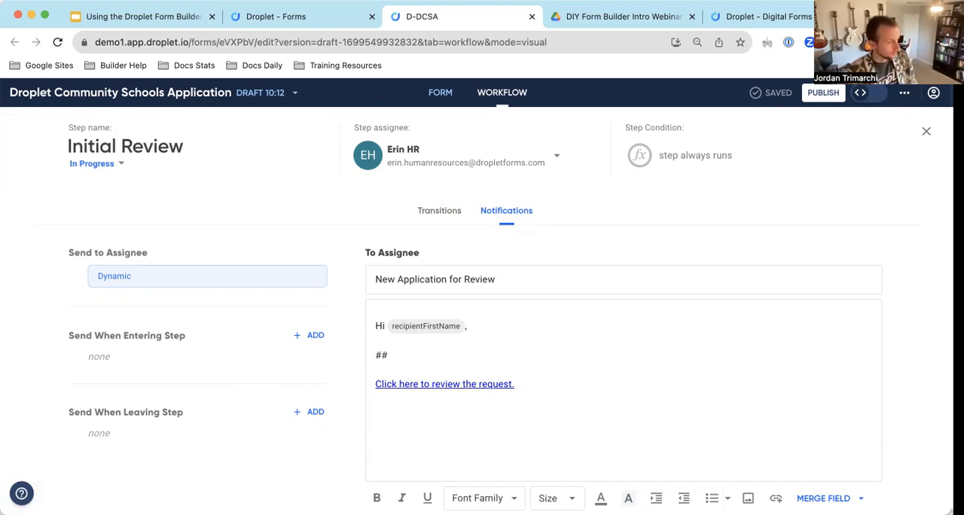
pyautogui.write('work')
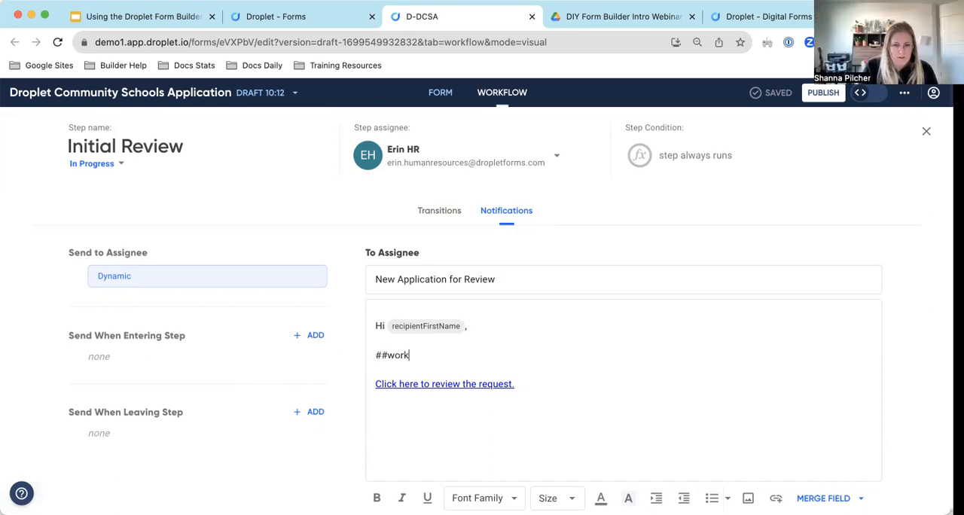
pyautogui.write('Brefore')
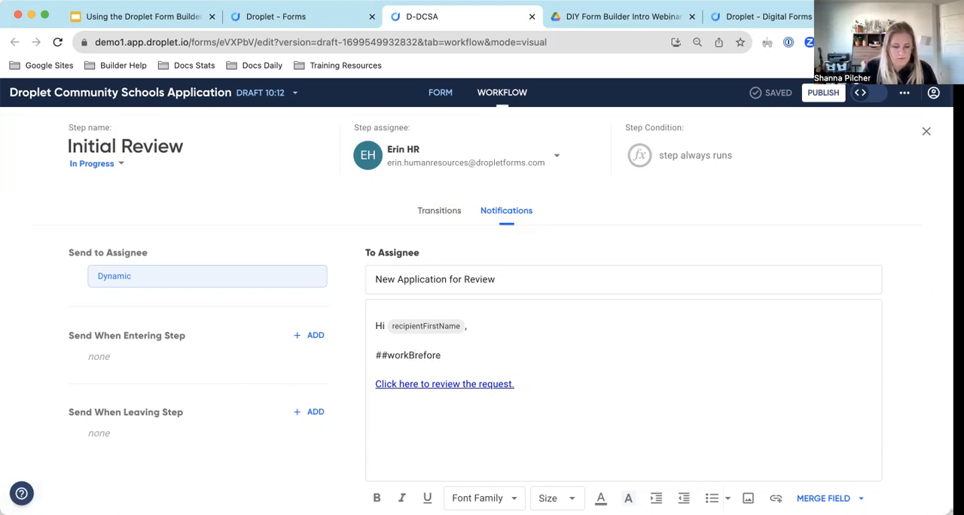
pyautogui.write('##')
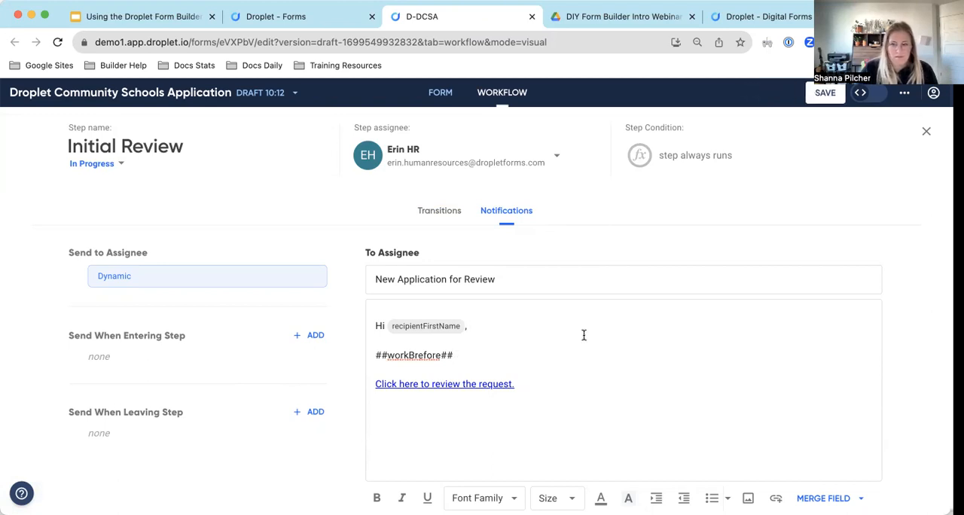
pyautogui.click(504, 367)
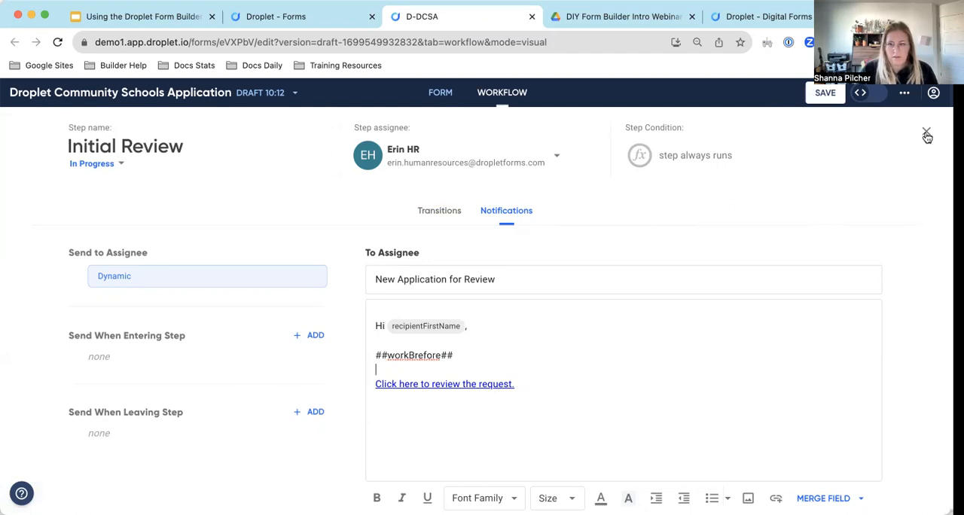
# Check the notifications code of the edited draft and return to the Initial Review step's notifications in the visual workflow.
pyautogui.click(861, 92)
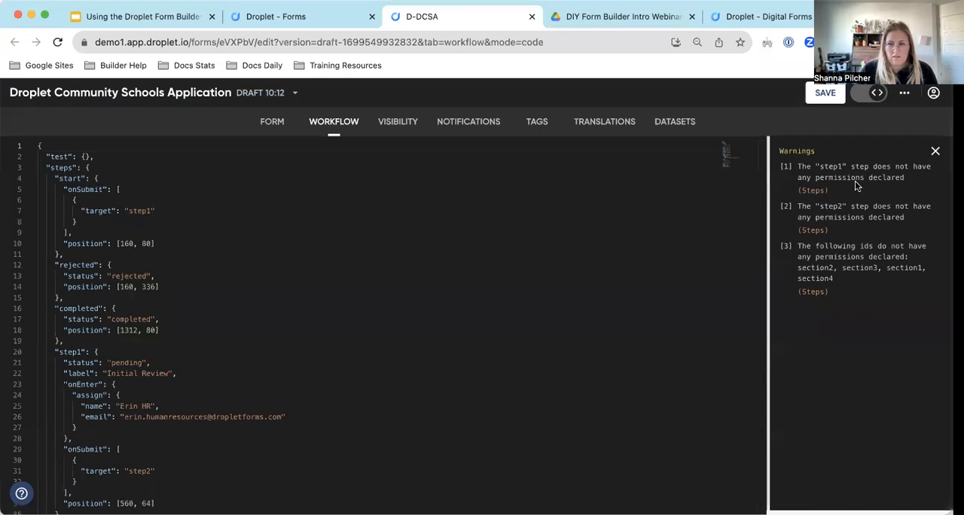
pyautogui.click(448, 128)
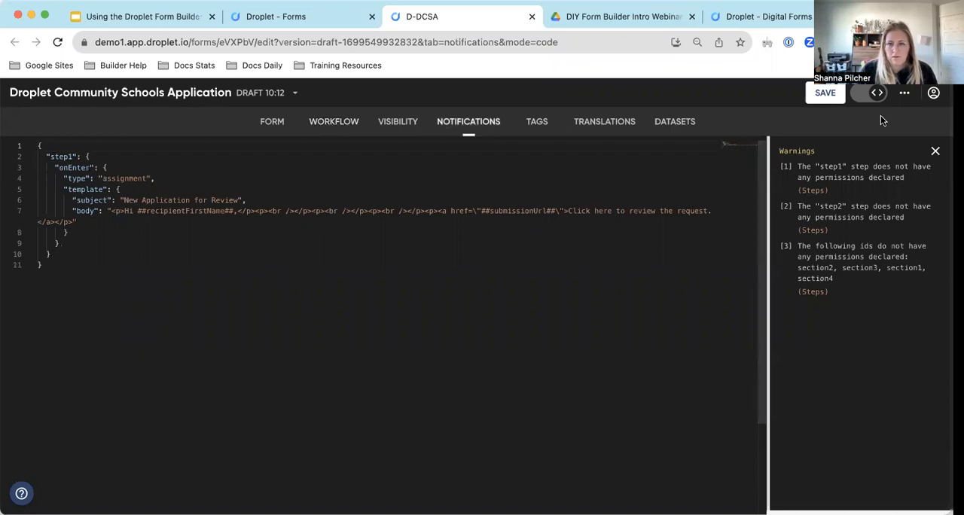
pyautogui.click(862, 95)
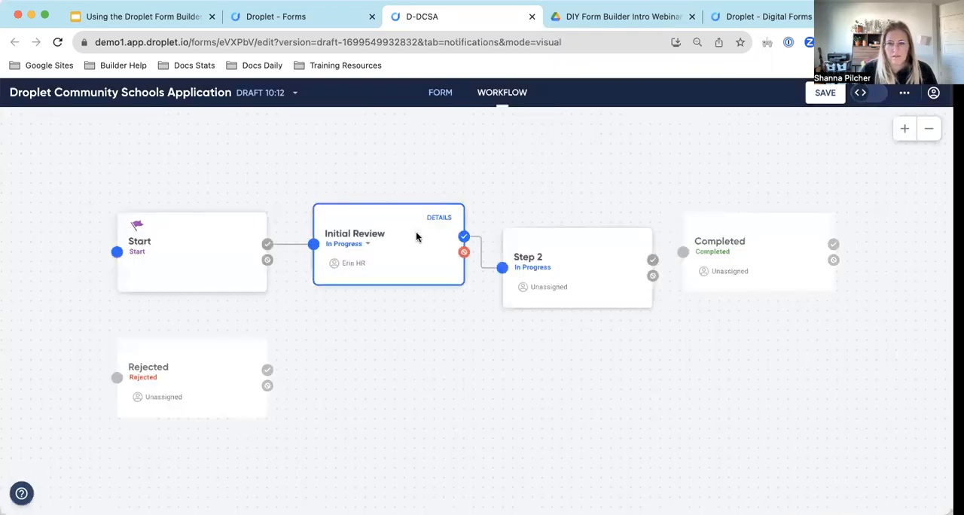
pyautogui.click(363, 236)
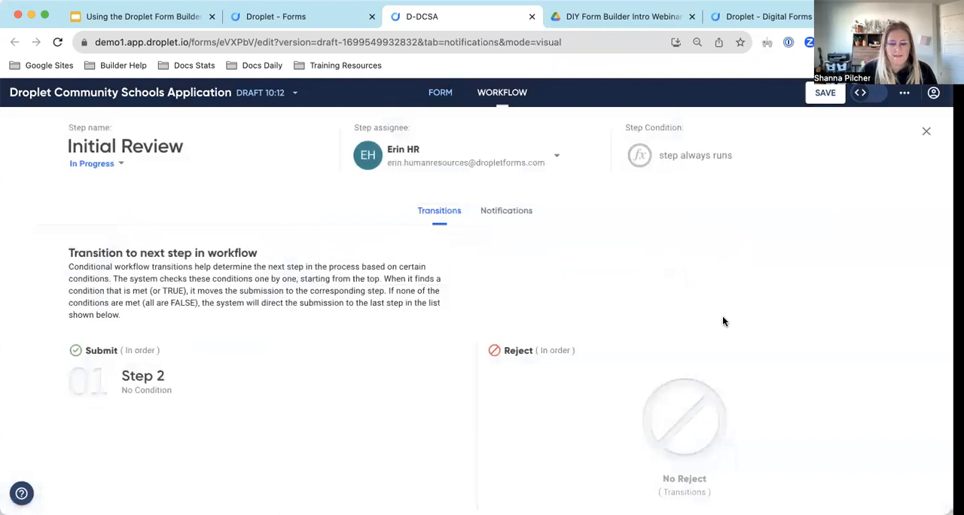
pyautogui.click(498, 214)
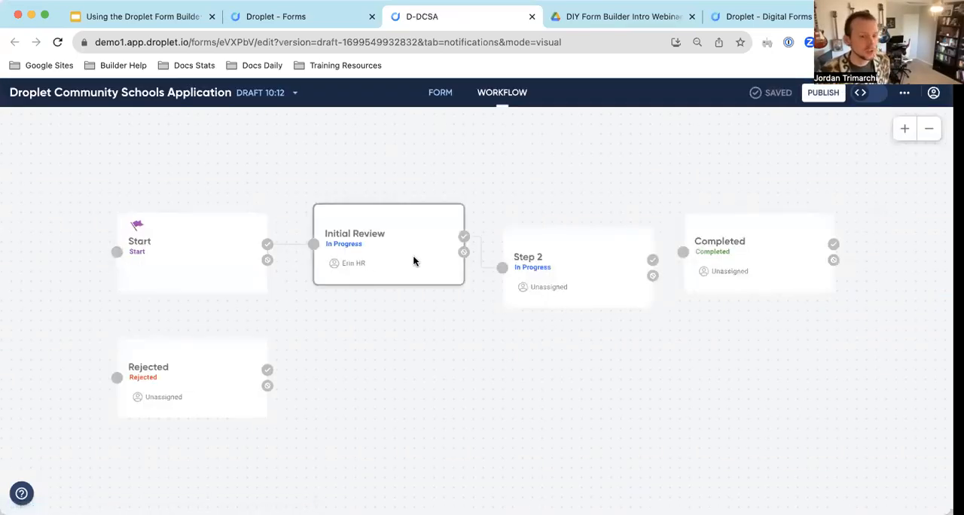
# Review the saved assignee message of the Initial Review step and its merge tags in the notifications code.
pyautogui.click(440, 218)
pyautogui.click(512, 212)
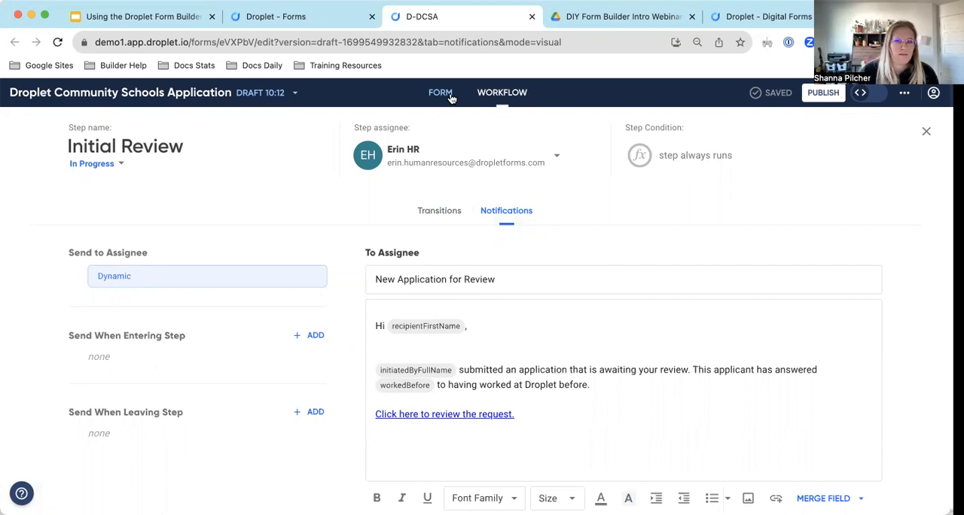
pyautogui.click(872, 94)
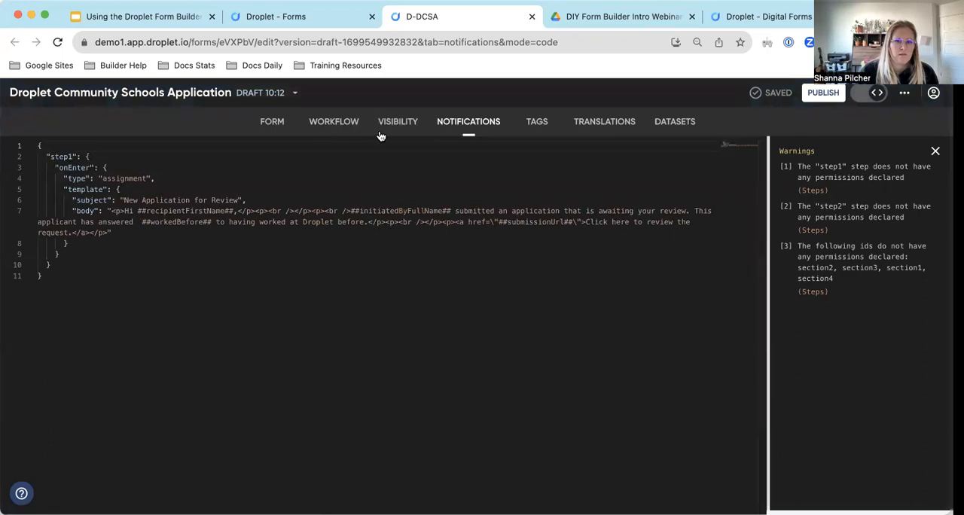
pyautogui.click(872, 94)
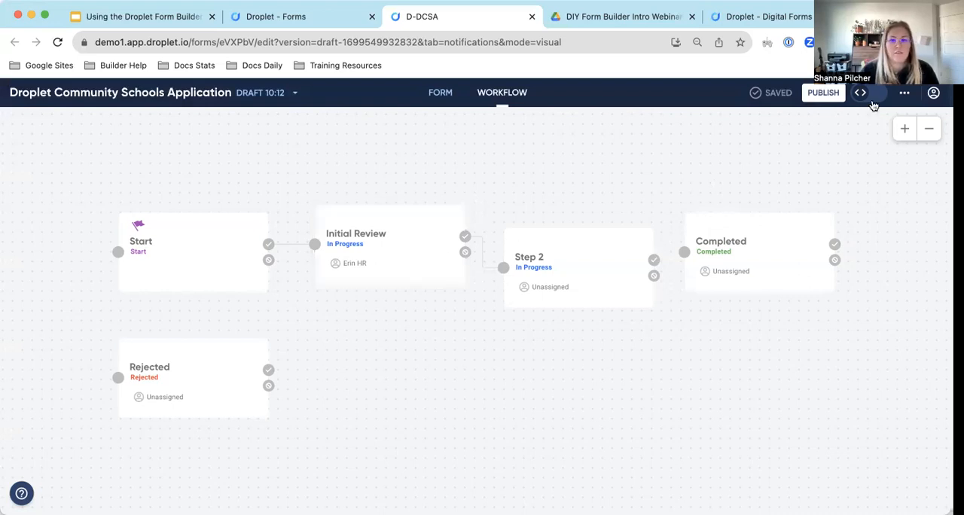
# Reload the form preview with the current draft and view the form at workflow step step1.
pyautogui.click(743, 16)
pyautogui.scroll(-1, 353, 270)
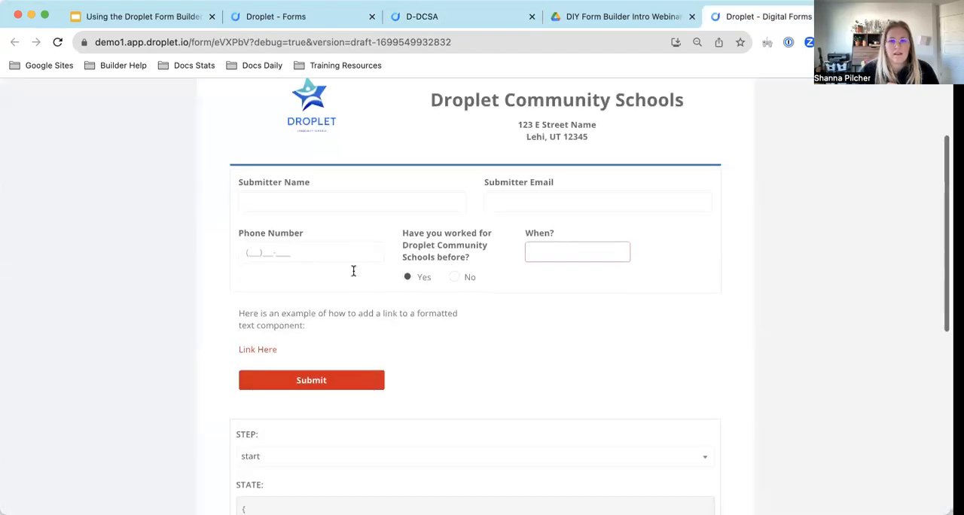
pyautogui.scroll(-2, 353, 270)
pyautogui.click(271, 359)
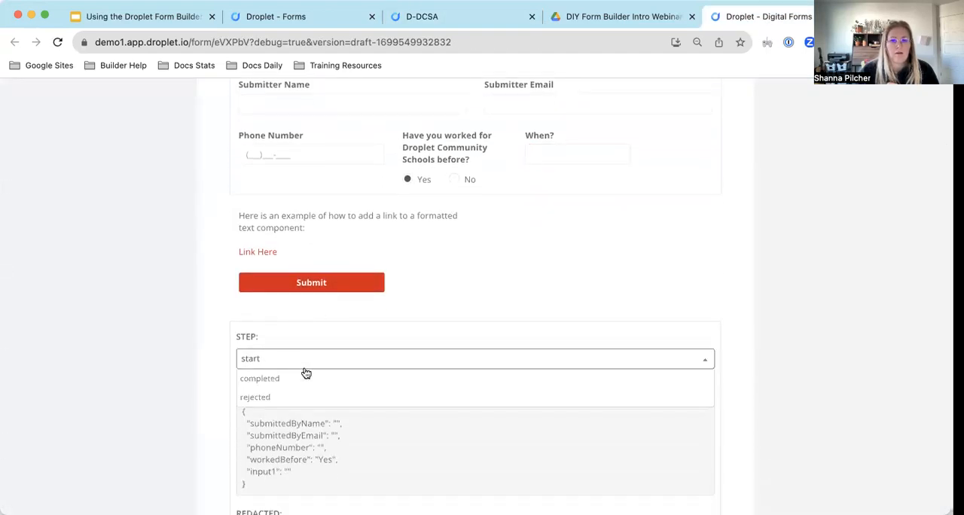
pyautogui.click(285, 312)
pyautogui.press('super+r')
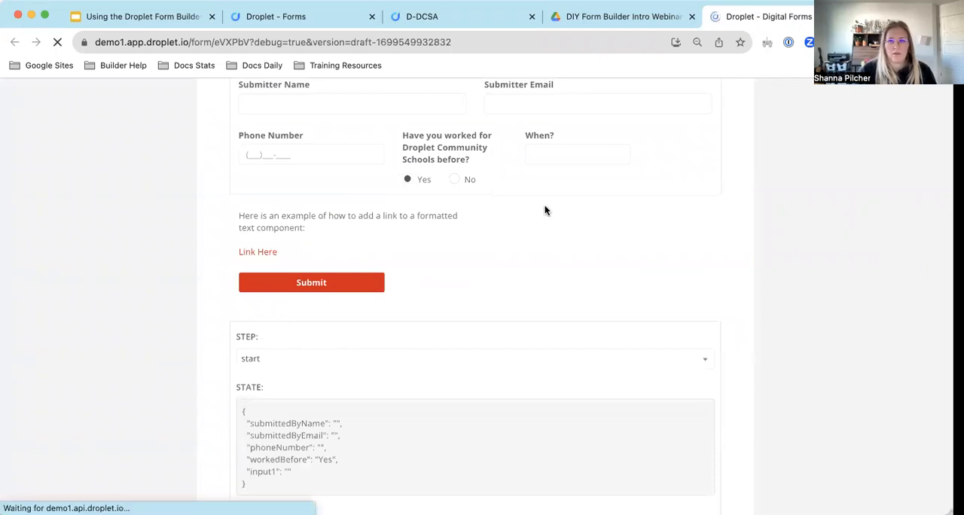
pyautogui.scroll(-5, 452, 249)
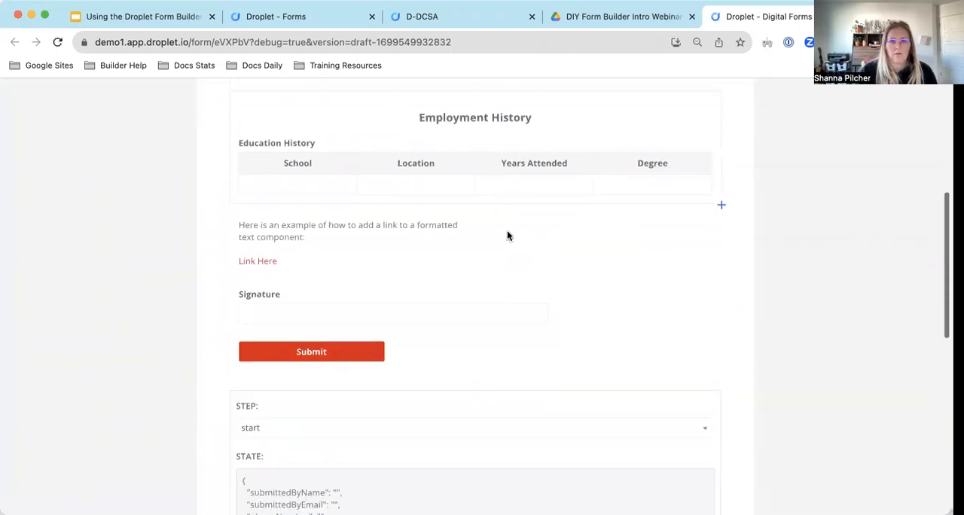
pyautogui.click(276, 429)
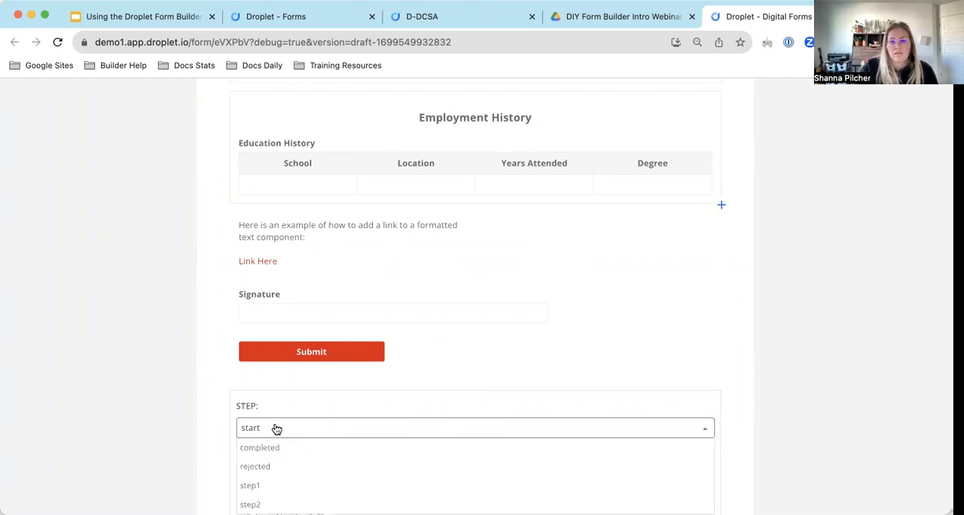
pyautogui.click(280, 485)
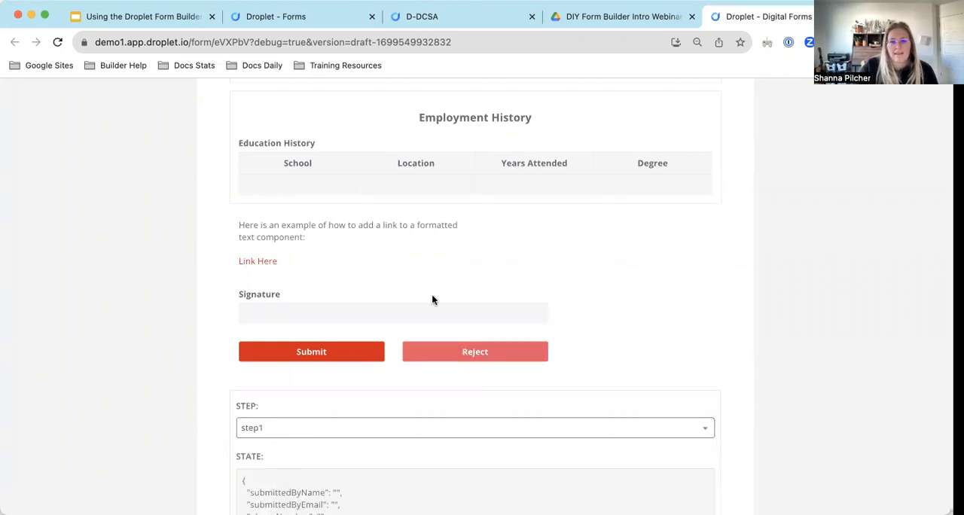
# Check the form fields and the Education History table cells in the preview at workflow step step1.
pyautogui.scroll(-5, 431, 299)
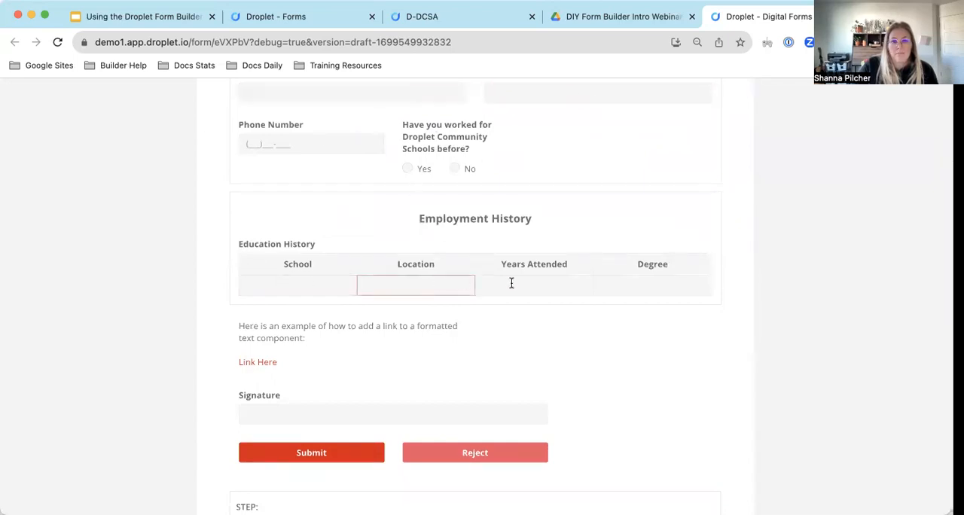
pyautogui.click(633, 282)
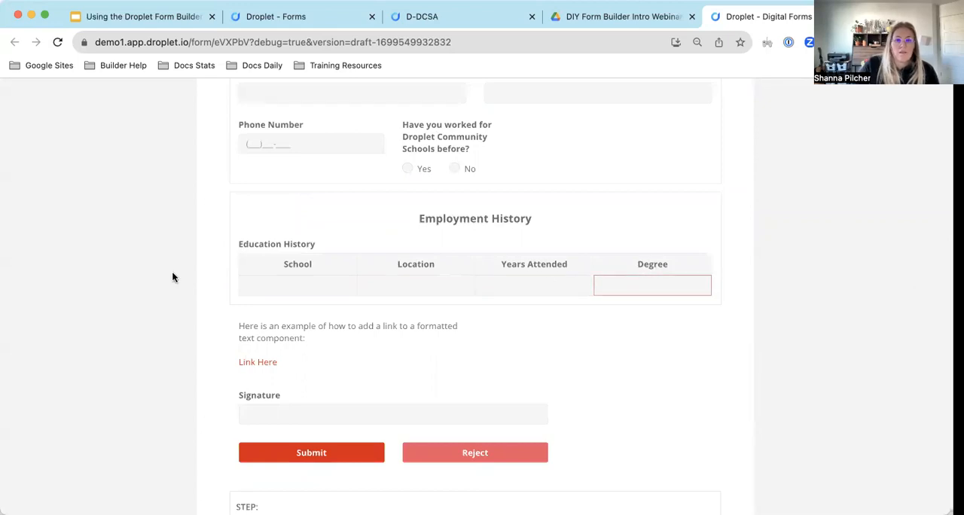
pyautogui.scroll(5, 466, 351)
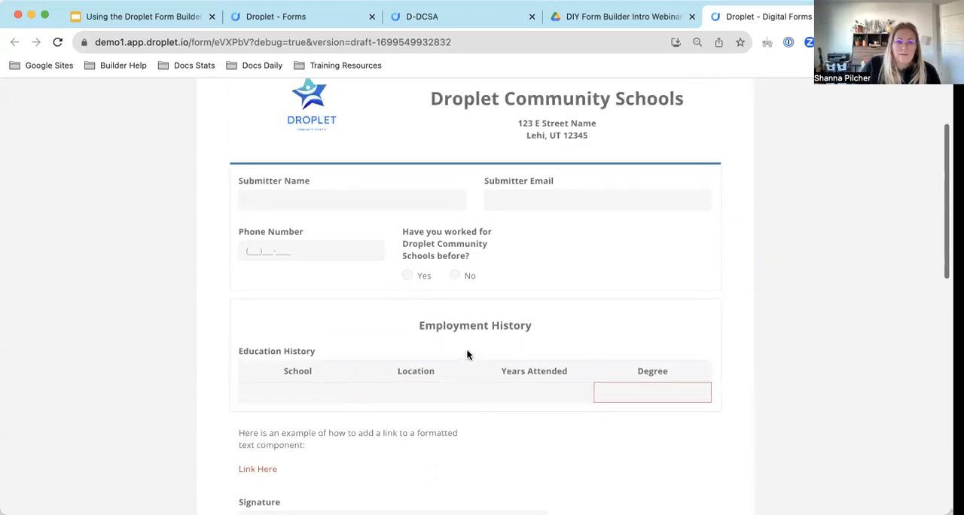
pyautogui.scroll(-6, 466, 348)
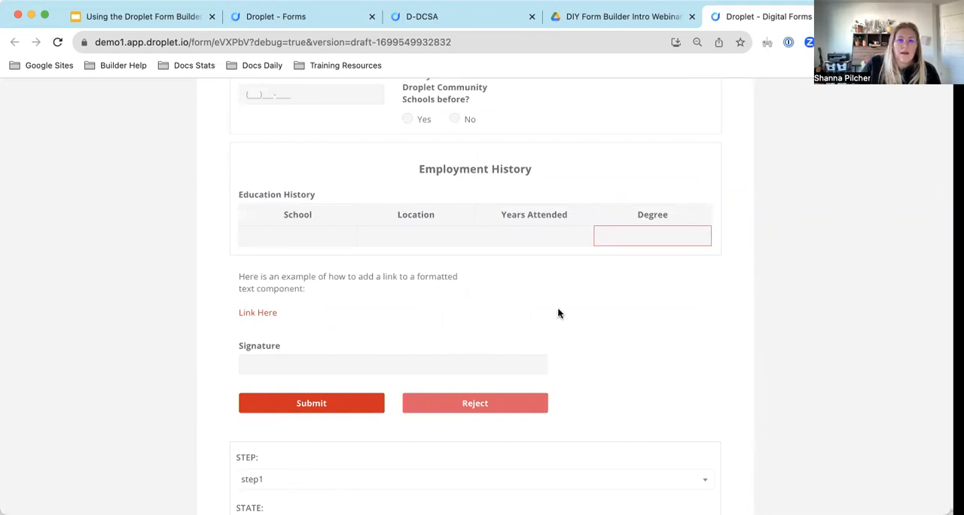
# Return to the form draft and review the visibility code with the permissions declared for each workflow step.
pyautogui.click(445, 16)
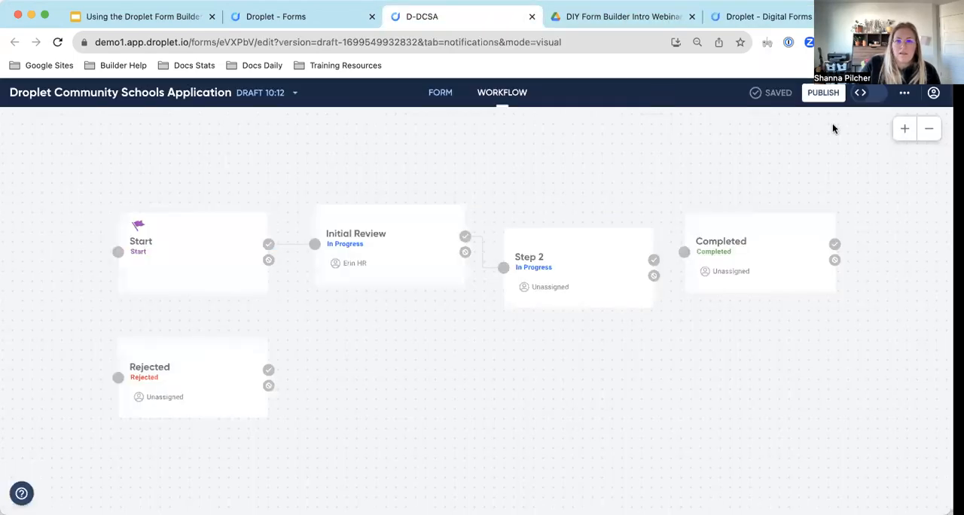
pyautogui.click(880, 92)
pyautogui.click(389, 122)
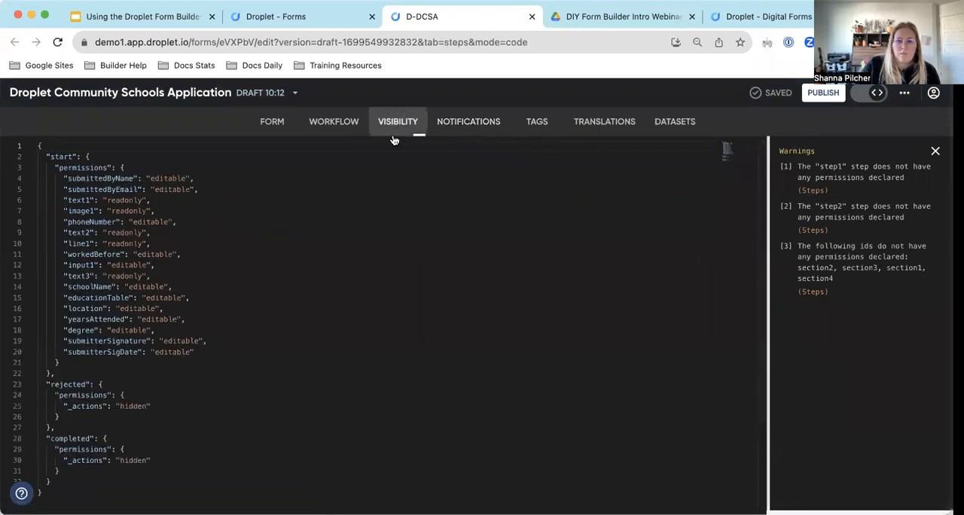
pyautogui.scroll(-5, 80, 394)
pyautogui.scroll(4, 80, 394)
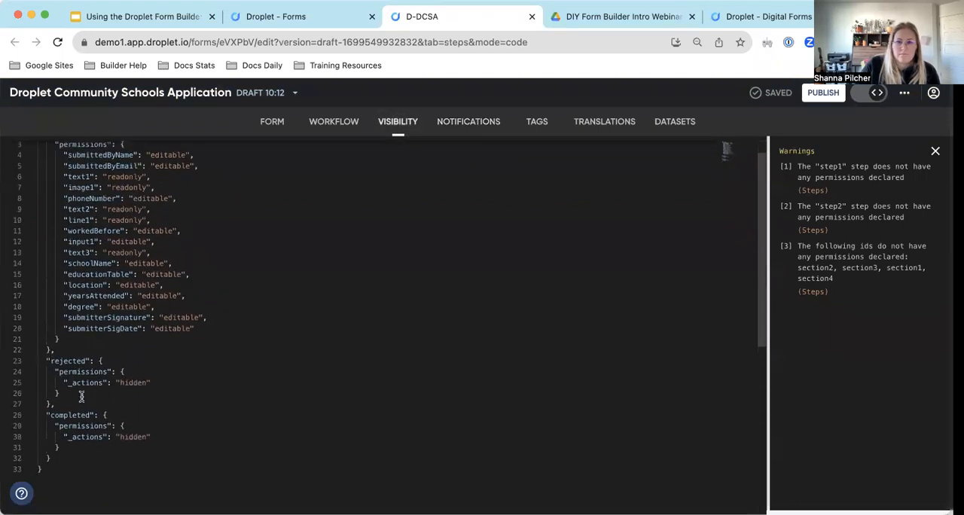
pyautogui.click(76, 351)
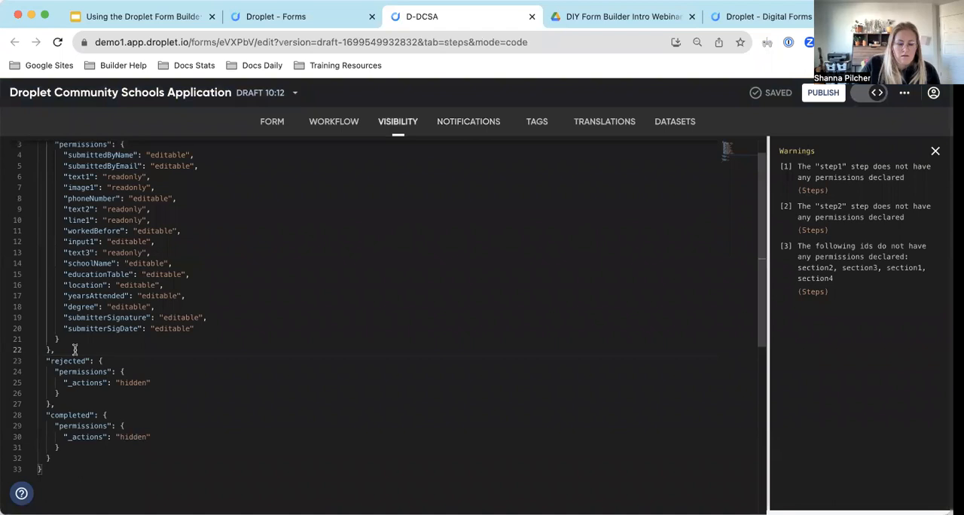
pyautogui.press('Return')
pyautogui.write('"')
pyautogui.scroll(1, 154, 327)
pyautogui.scroll(-3, 157, 327)
pyautogui.write('step1')
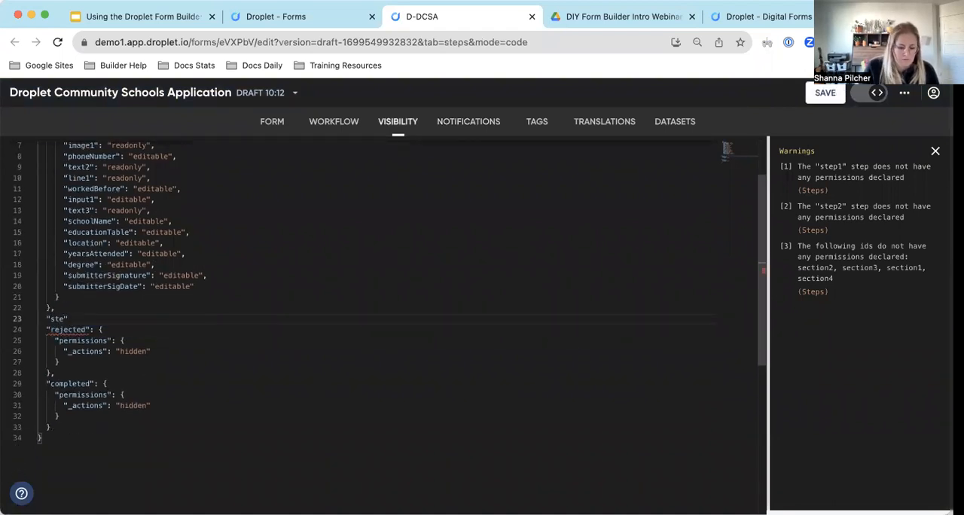
pyautogui.write('":')
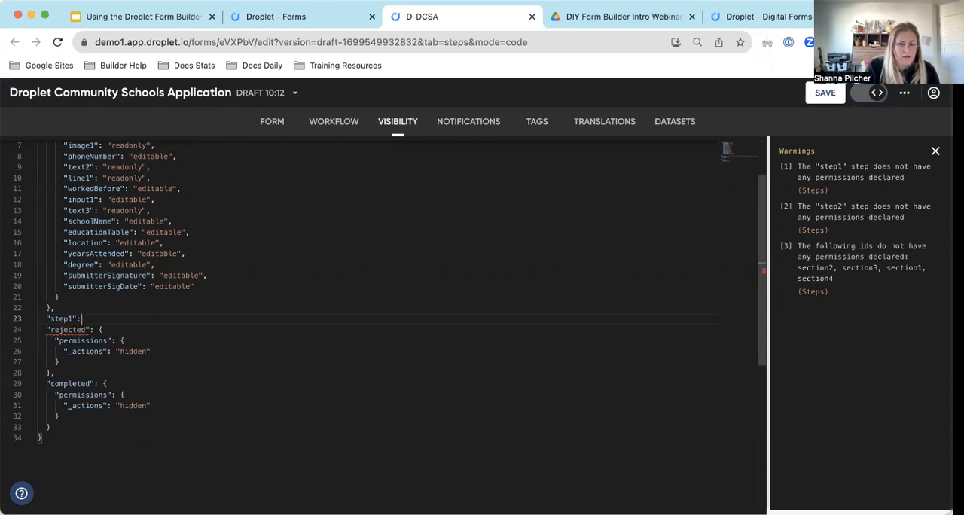
pyautogui.write(' {')
pyautogui.click(112, 309)
pyautogui.moveTo(104, 315); pyautogui.dragTo(102, 309)
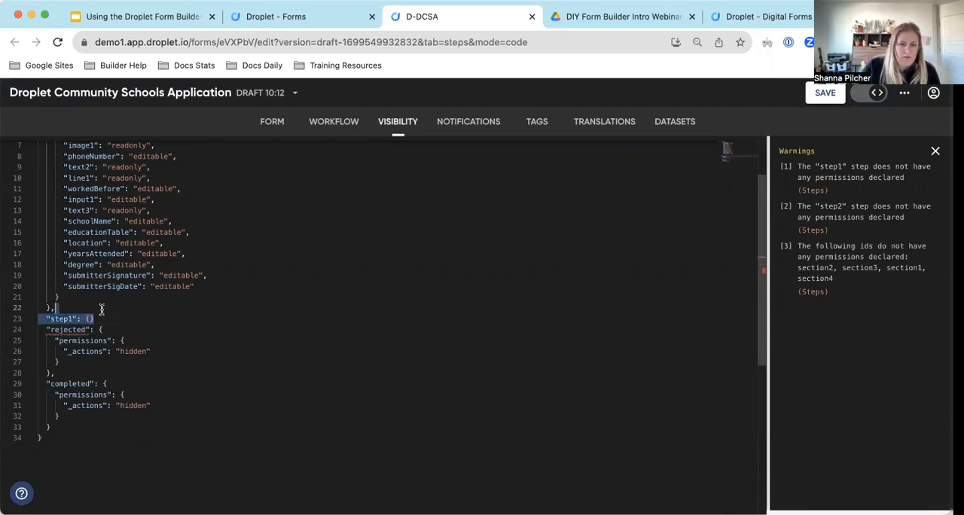
pyautogui.press('BackSpace')
pyautogui.press('Up')
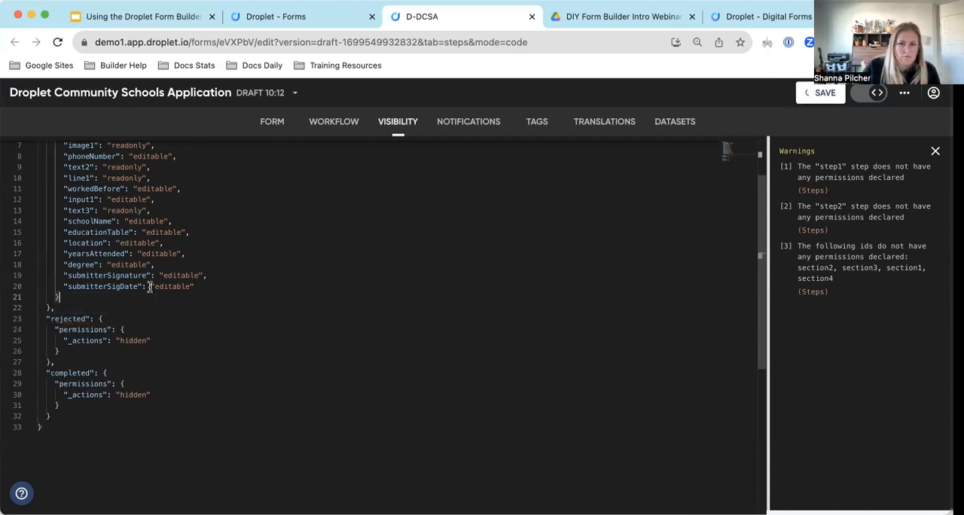
# Duplicate the whole "start" permissions block directly below itself in the visibility code and rename the copy "step1".
pyautogui.scroll(2, 150, 287)
pyautogui.click(62, 372)
pyautogui.moveTo(63, 372); pyautogui.dragTo(46, 157)
pyautogui.hotkey('ctrl', 'c')
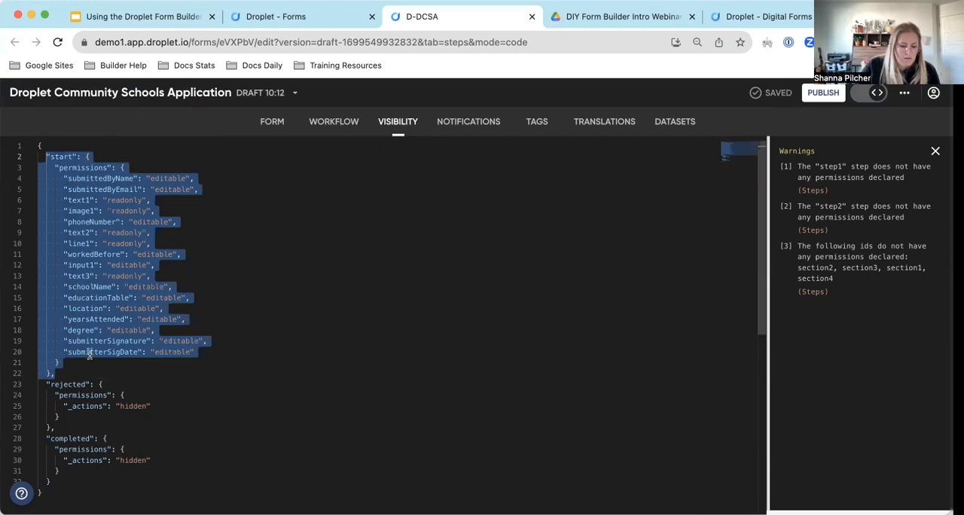
pyautogui.click(72, 369)
pyautogui.press('Return')
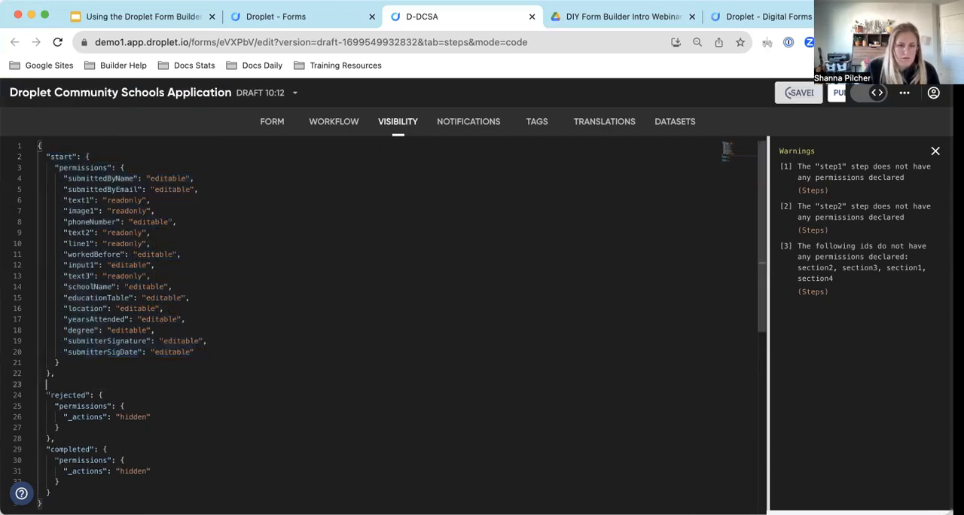
pyautogui.hotkey('ctrl', 'v')
pyautogui.doubleClick(63, 281)
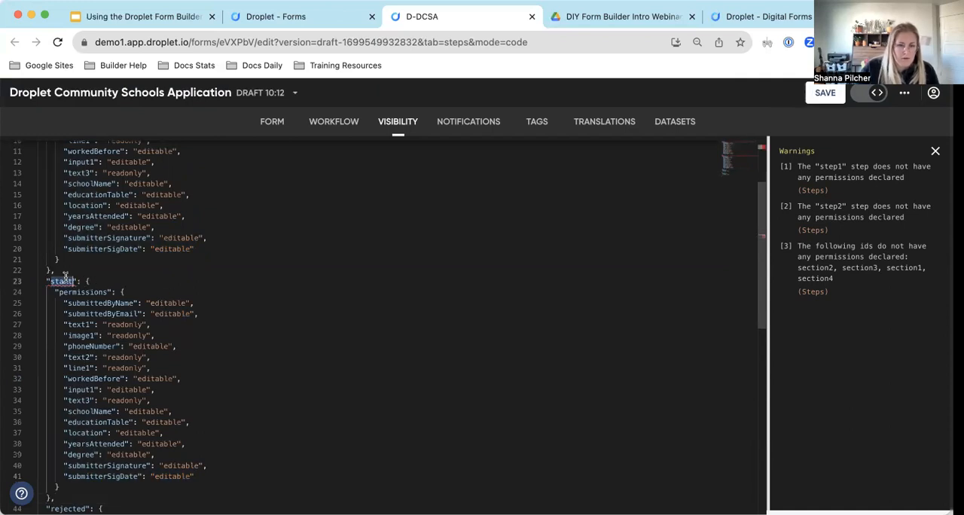
pyautogui.write('step')
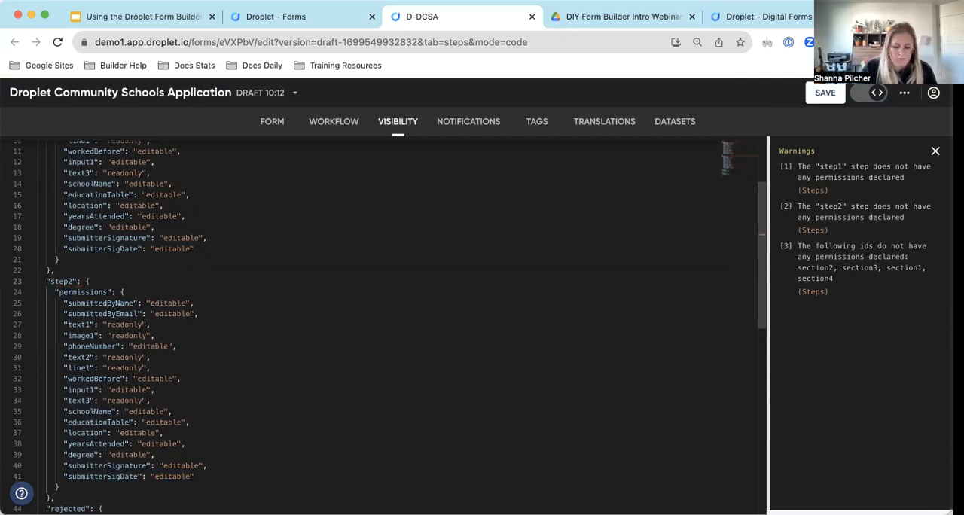
pyautogui.write('1')
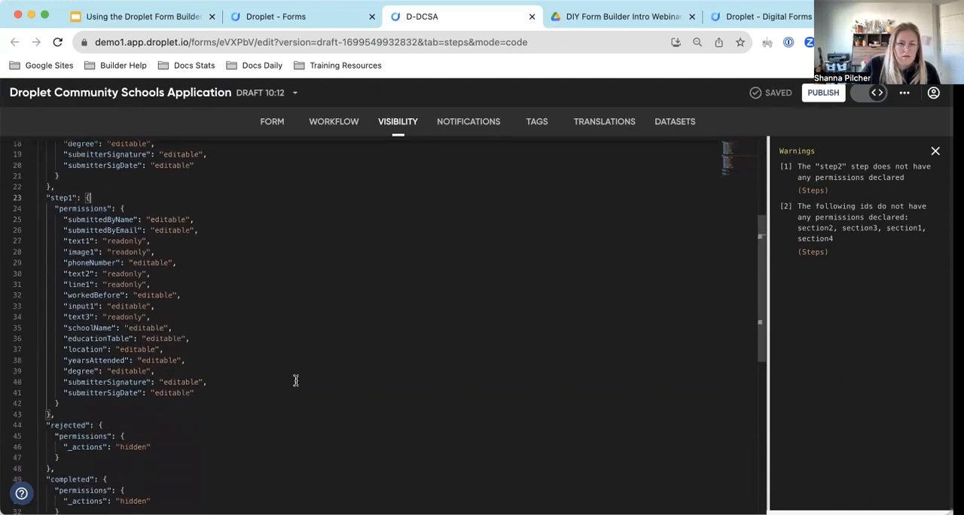
# Review the field permissions in the "step1" block and compare them with those in the "start" block.
pyautogui.click(81, 281)
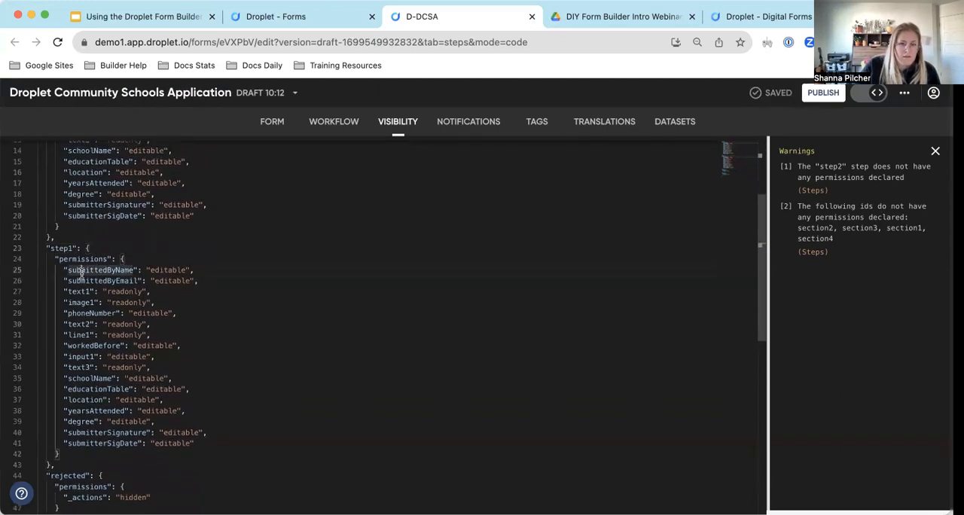
pyautogui.click(80, 311)
pyautogui.click(79, 325)
pyautogui.click(78, 335)
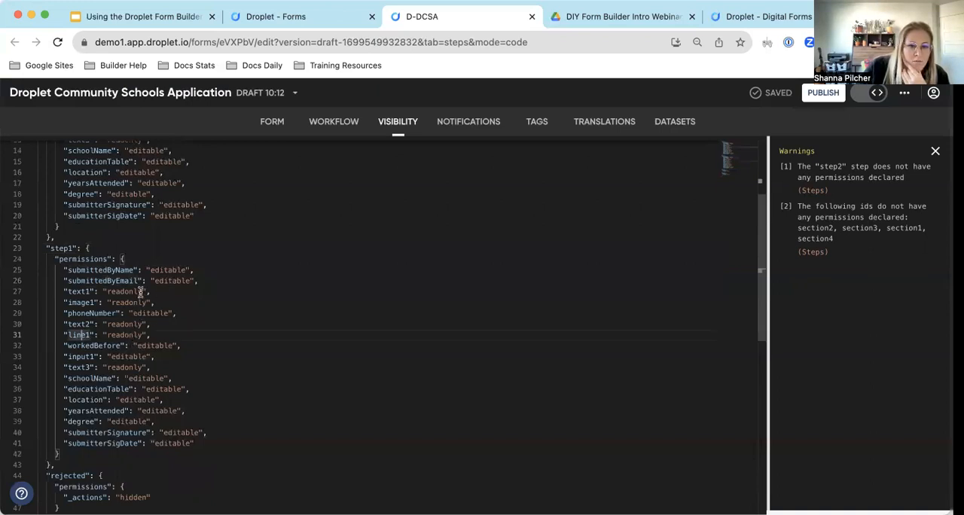
pyautogui.scroll(3, 197, 281)
pyautogui.scroll(2, 197, 281)
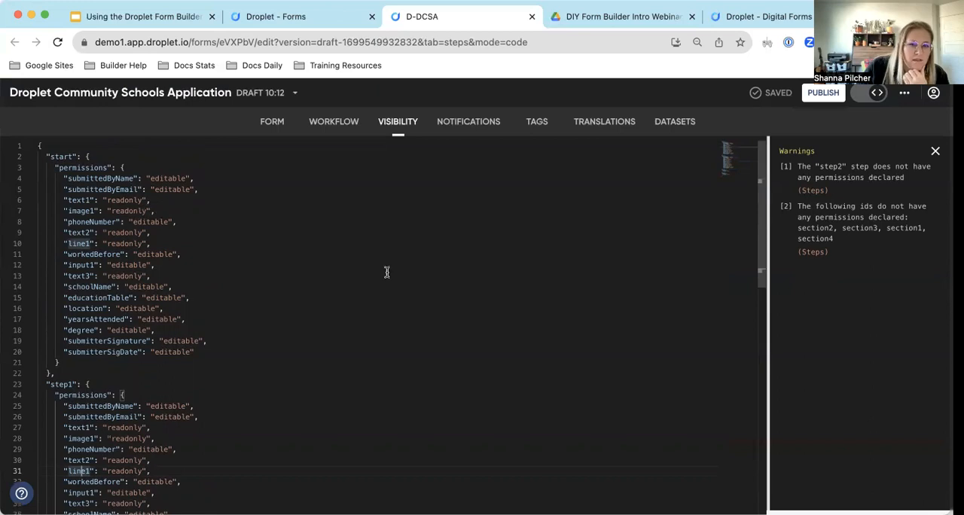
pyautogui.scroll(-3, 160, 428)
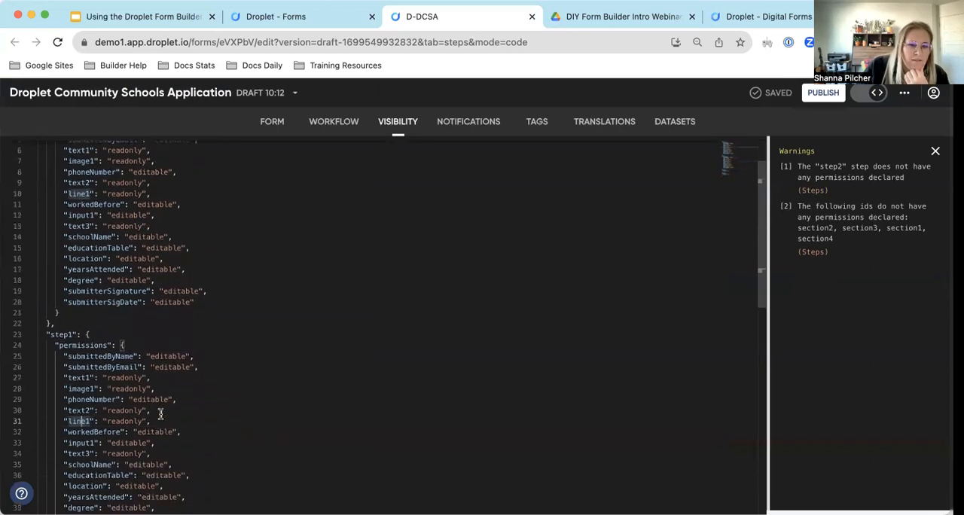
pyautogui.click(161, 388)
pyautogui.scroll(-3, 216, 377)
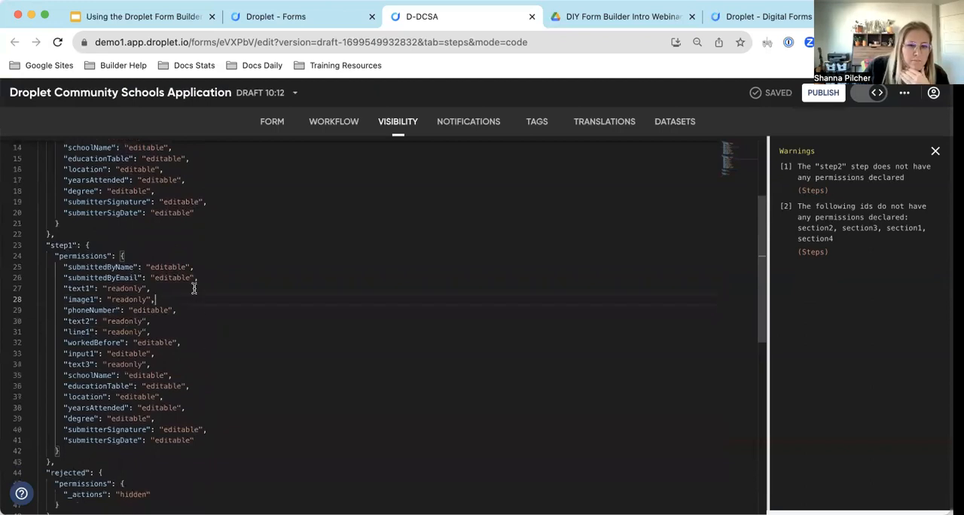
# Delete the submittedByName and submittedByEmail lines from the "step1" permissions and save the draft.
pyautogui.click(203, 277)
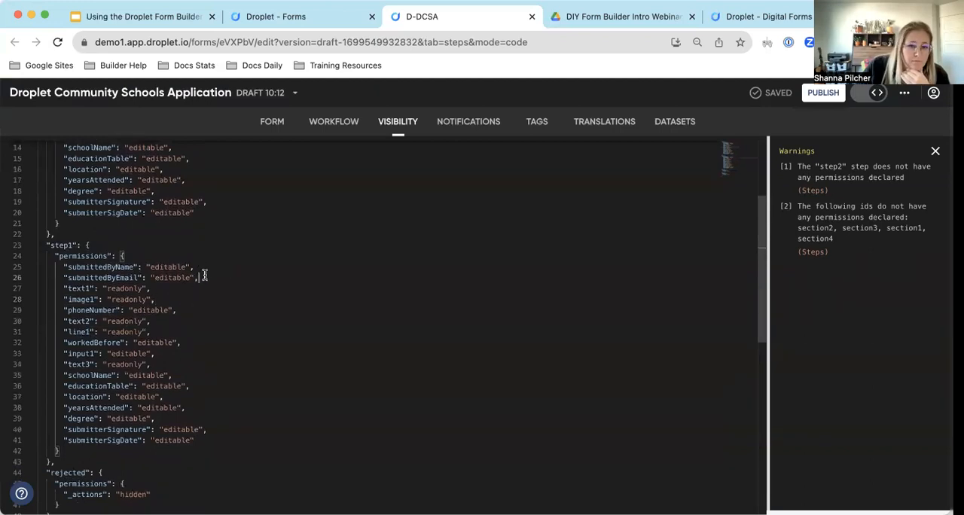
pyautogui.moveTo(203, 277); pyautogui.dragTo(206, 256)
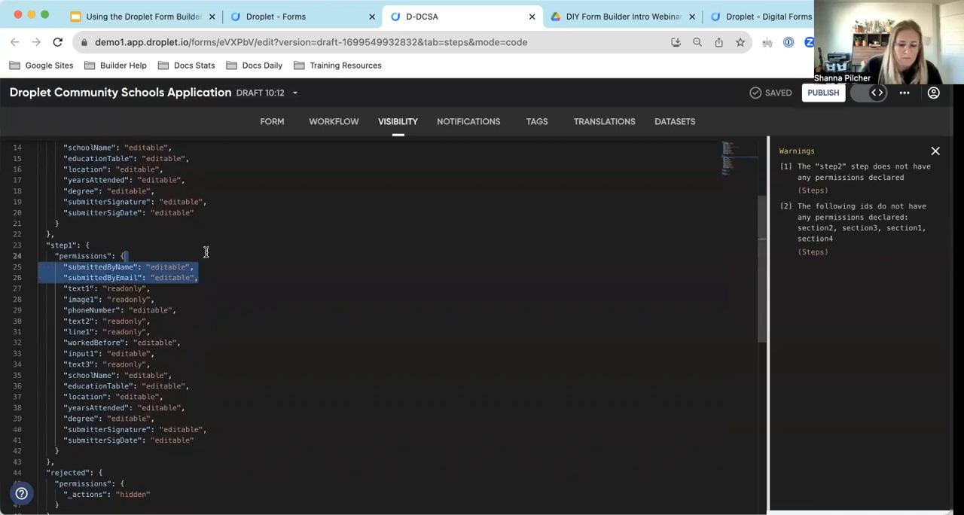
pyautogui.press('BackSpace')
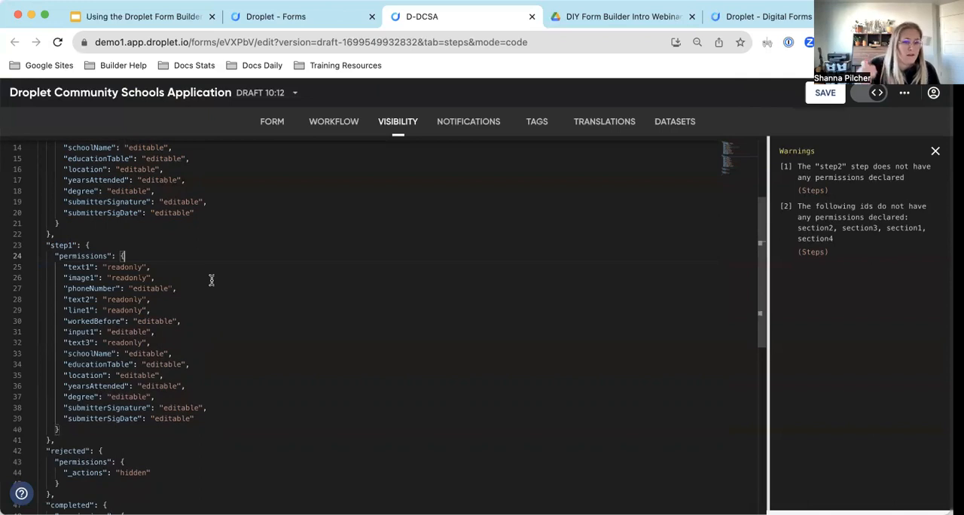
pyautogui.scroll(-3, 215, 302)
pyautogui.click(208, 326)
pyautogui.press('super+s')
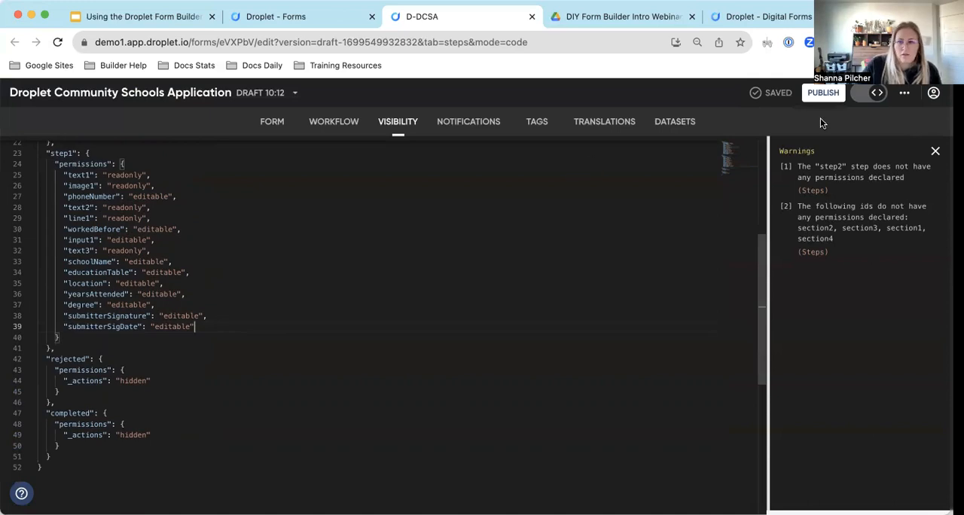
# Return to the visual form builder and add a multi-line input between the signature row and the Submit button.
pyautogui.click(880, 95)
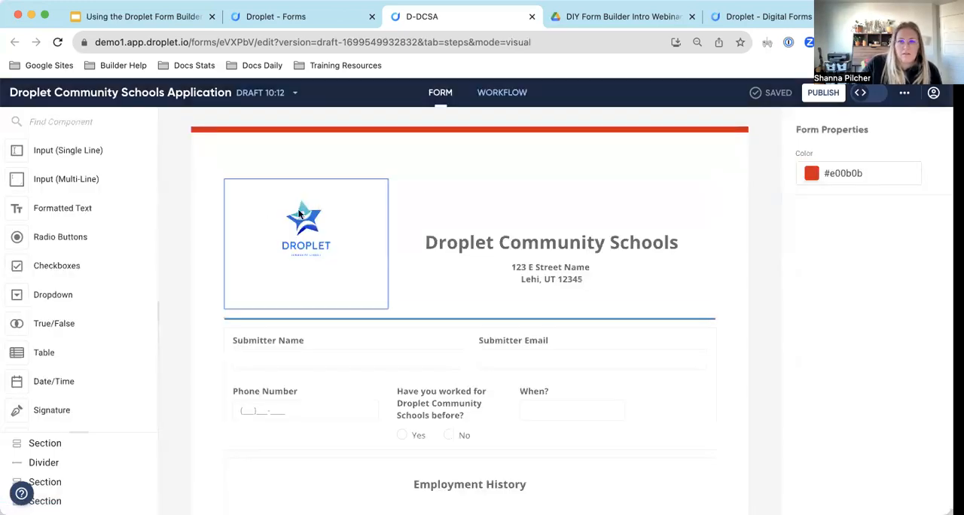
pyautogui.scroll(-3, 103, 269)
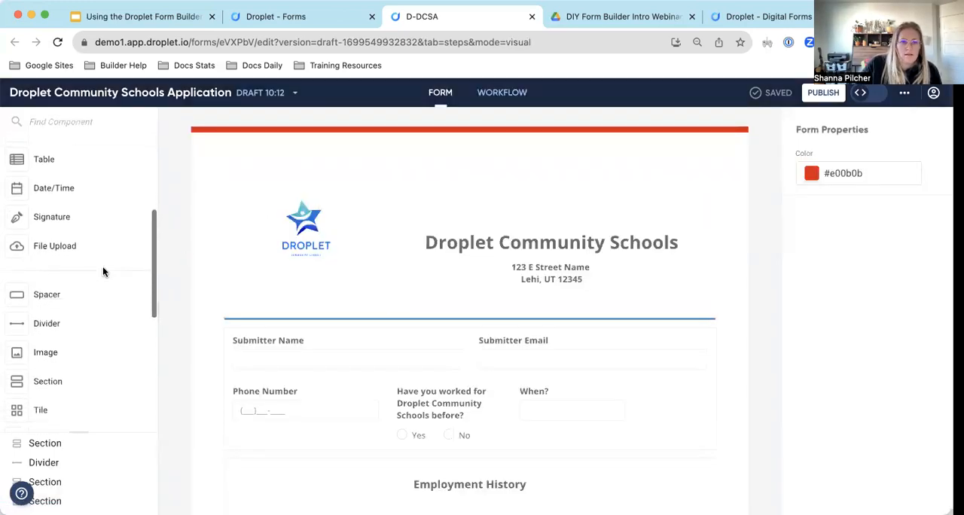
pyautogui.scroll(4, 103, 269)
pyautogui.moveTo(64, 184)
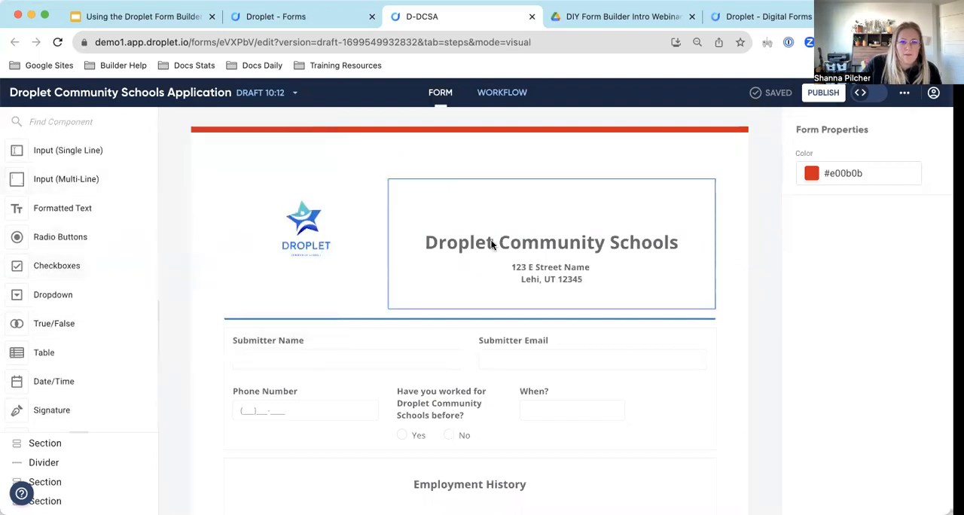
pyautogui.scroll(-5, 490, 239)
pyautogui.moveTo(64, 181)
pyautogui.mouseDown()
pyautogui.moveTo(138, 213)
pyautogui.moveTo(397, 432)
pyautogui.moveTo(400, 421)
pyautogui.moveTo(366, 434)
pyautogui.mouseUp()
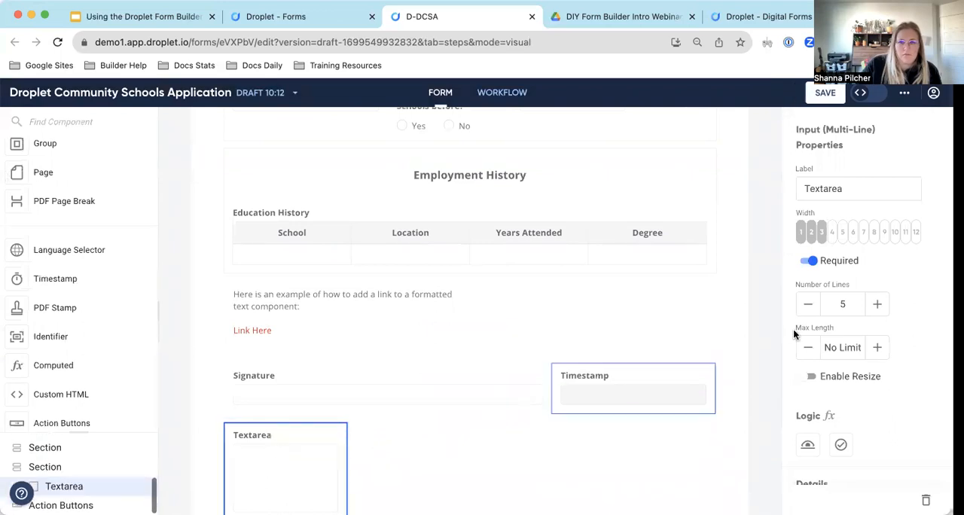
# Set the new multi-line input to the full 12-column width and label it "Comments".
pyautogui.click(916, 232)
pyautogui.doubleClick(847, 186)
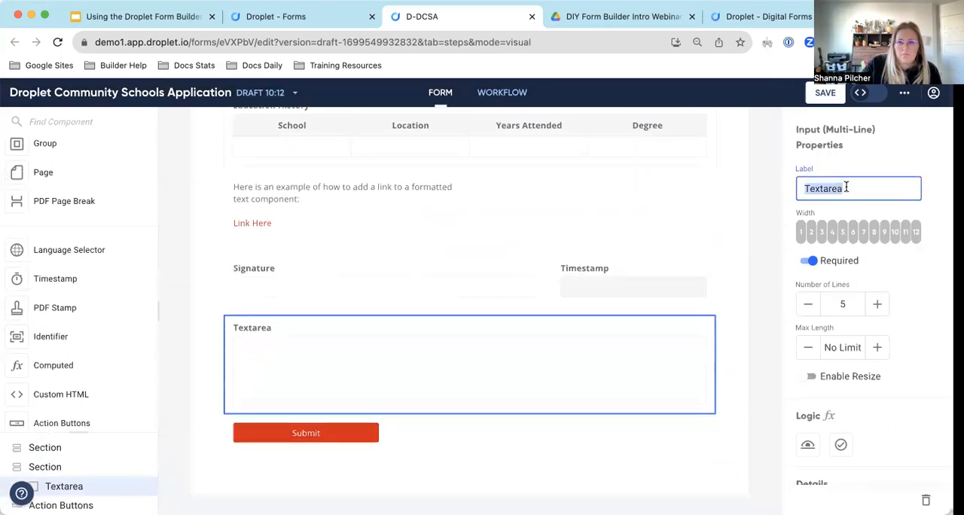
pyautogui.write('Comments')
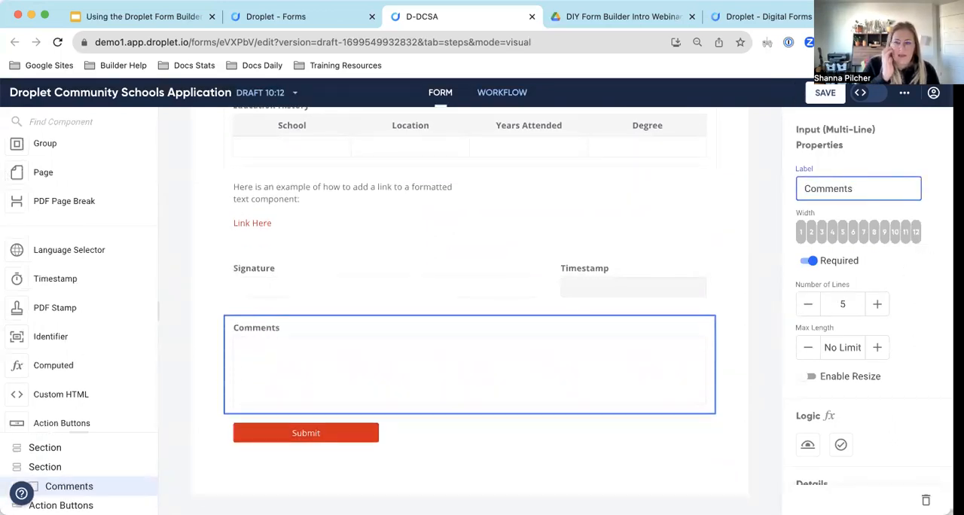
# Change the Comments field's ID to "comments" and look over its remaining properties.
pyautogui.scroll(-3, 842, 226)
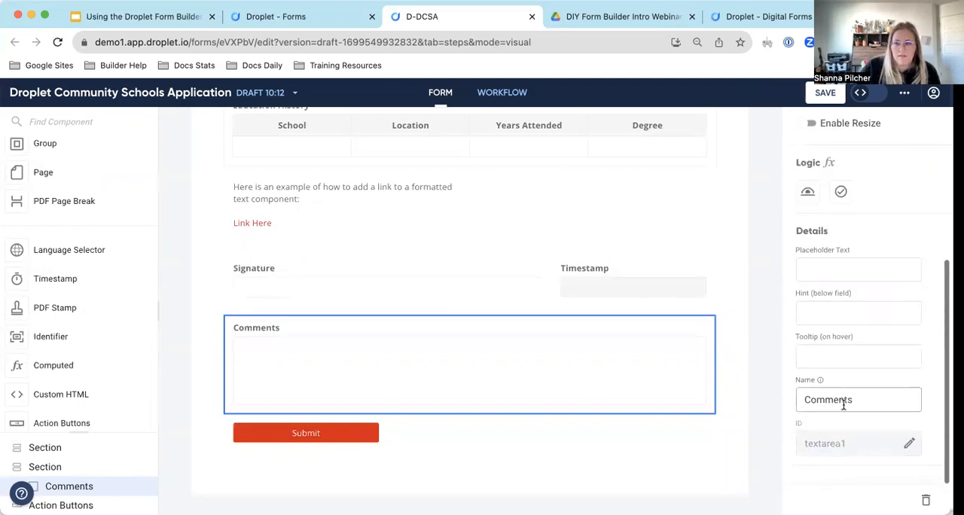
pyautogui.click(907, 443)
pyautogui.doubleClick(868, 444)
pyautogui.write('comments')
pyautogui.press('Return')
pyautogui.scroll(3, 871, 409)
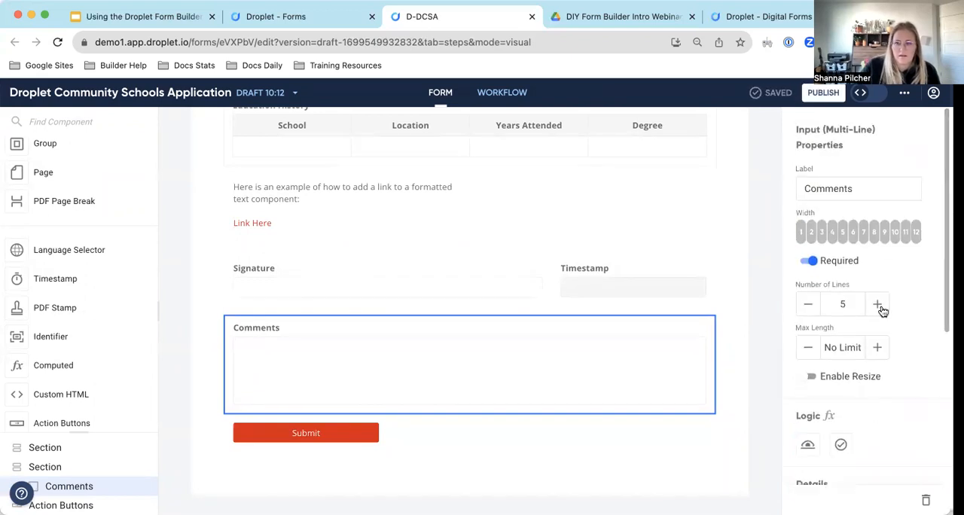
pyautogui.scroll(-1, 880, 308)
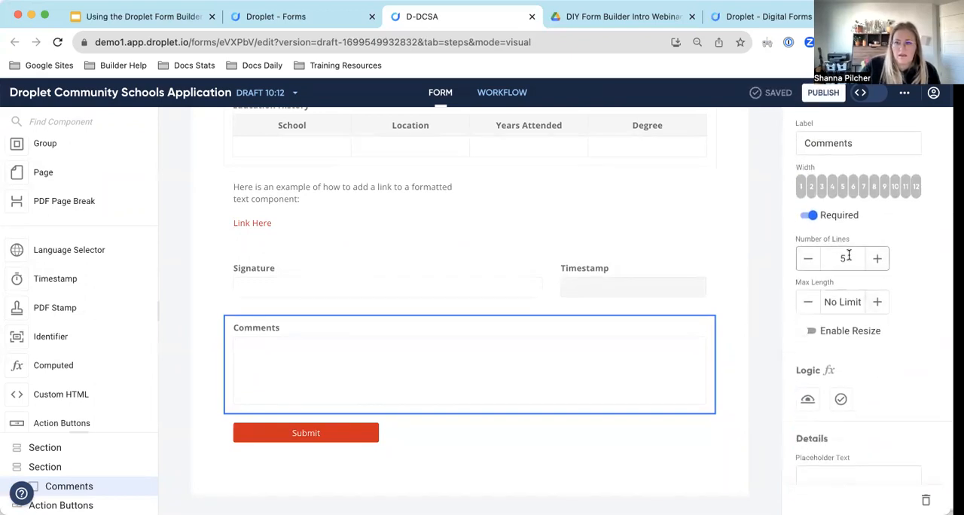
# Try the Comments field at 7 lines, restore it to 5 lines, and look over its other properties.
pyautogui.scroll(1, 870, 268)
pyautogui.click(877, 294)
pyautogui.click(877, 294)
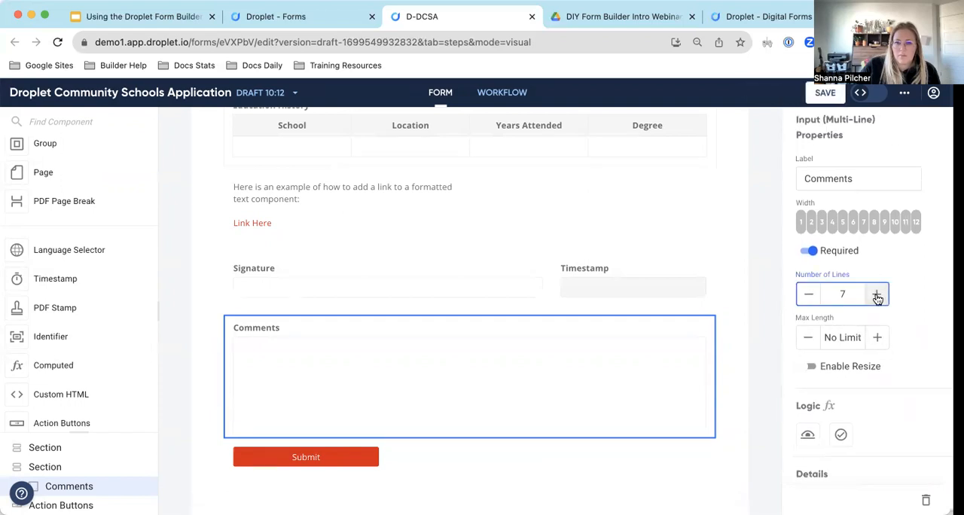
pyautogui.click(807, 294)
pyautogui.click(807, 294)
pyautogui.scroll(-1, 921, 280)
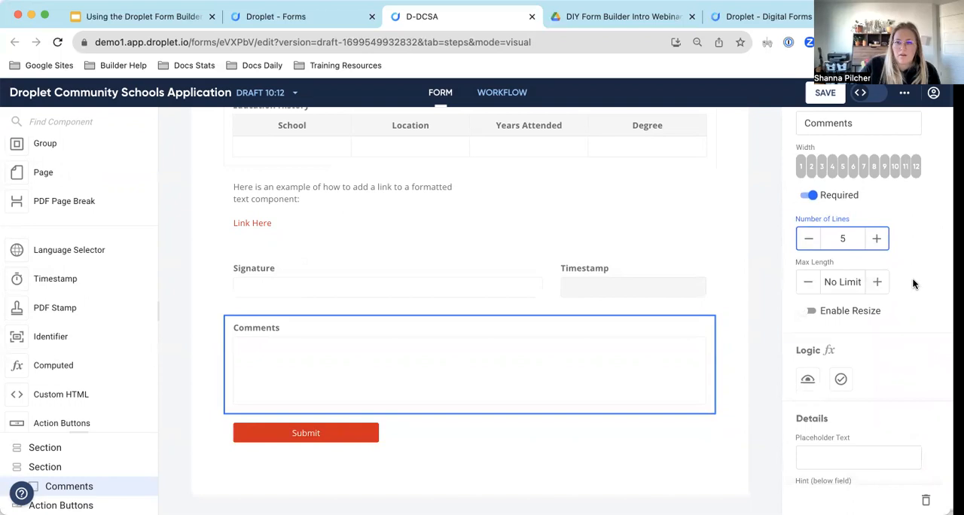
pyautogui.scroll(-1, 912, 277)
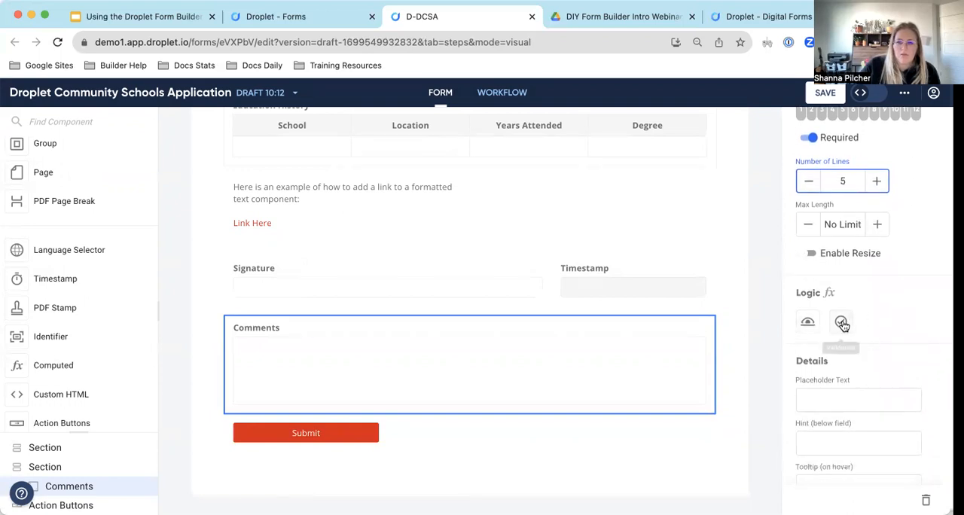
pyautogui.scroll(2, 874, 311)
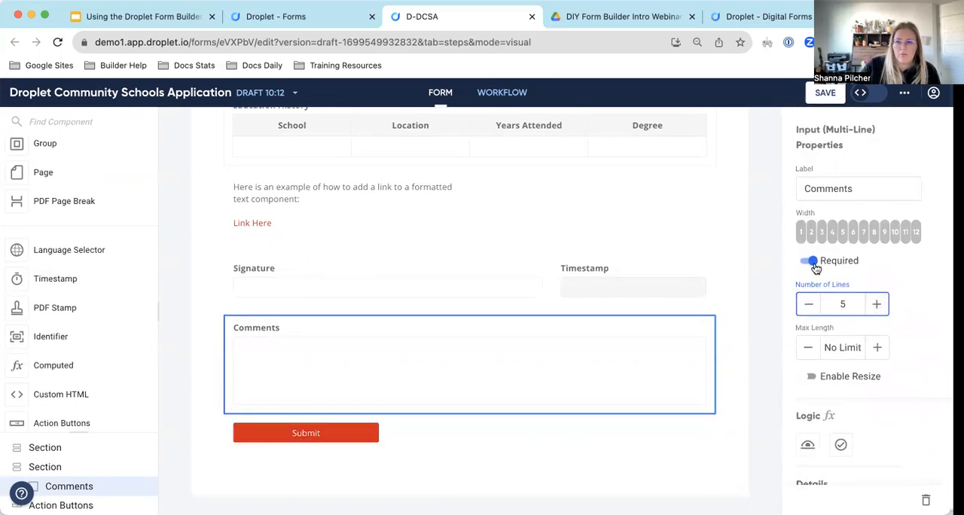
pyautogui.scroll(-5, 933, 309)
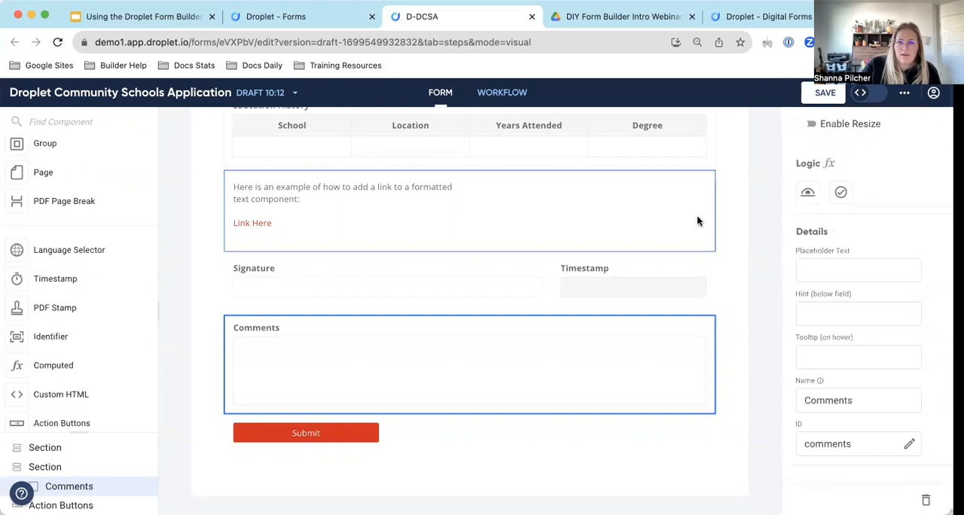
# In the visibility code, copy the "comments": "editable" line from the "start" permissions to the end of the "step1" permissions.
pyautogui.click(861, 92)
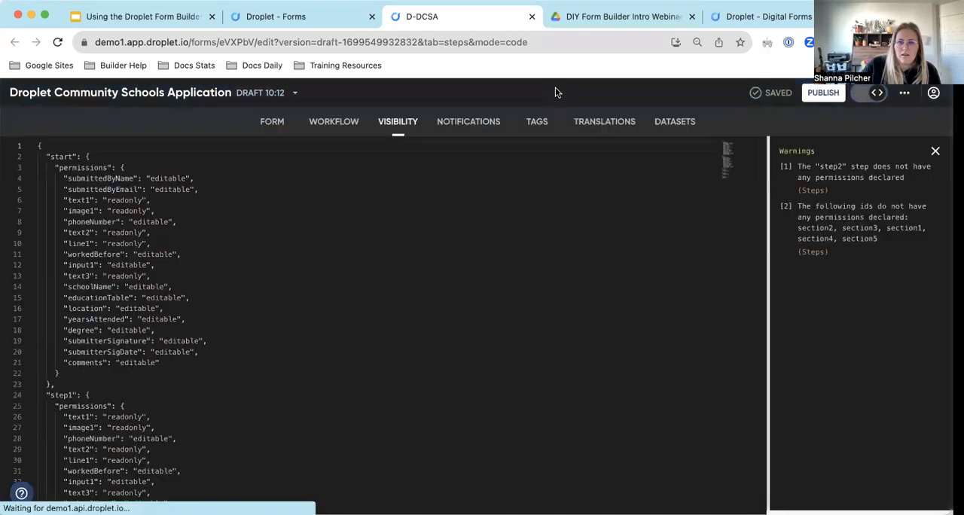
pyautogui.scroll(-5, 263, 216)
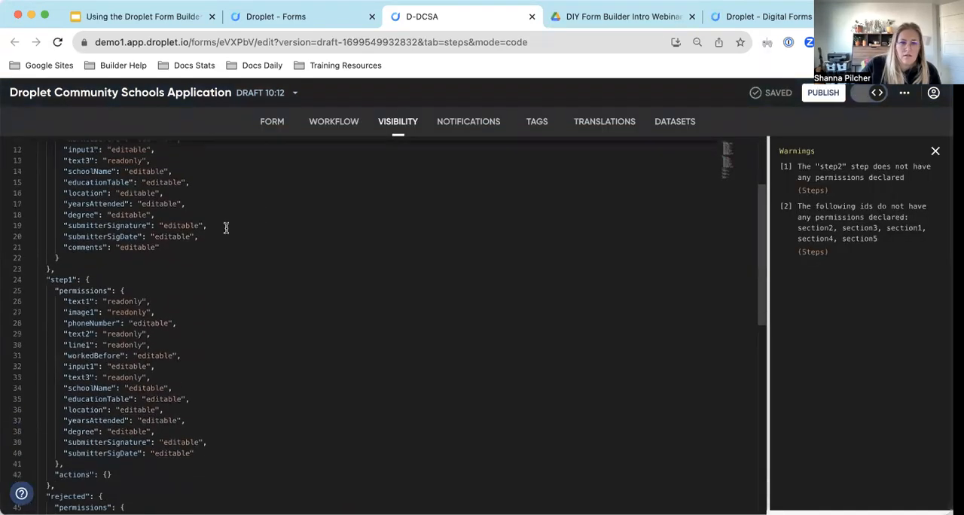
pyautogui.scroll(4, 143, 256)
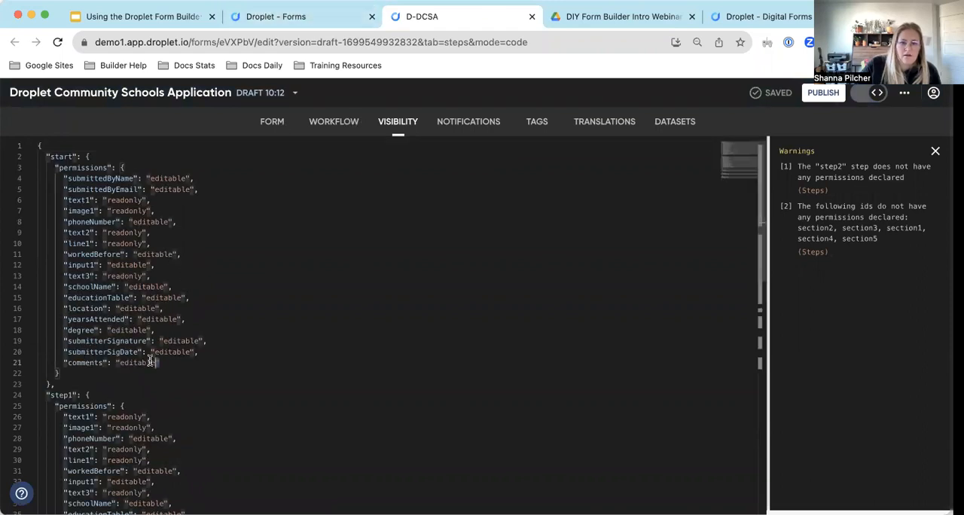
pyautogui.moveTo(159, 361); pyautogui.dragTo(59, 364)
pyautogui.press('super+c')
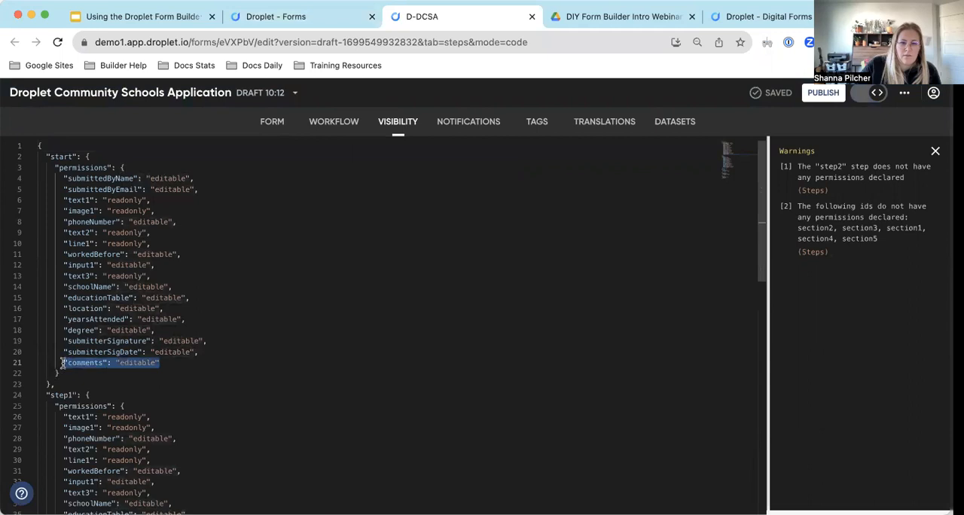
pyautogui.scroll(-5, 234, 342)
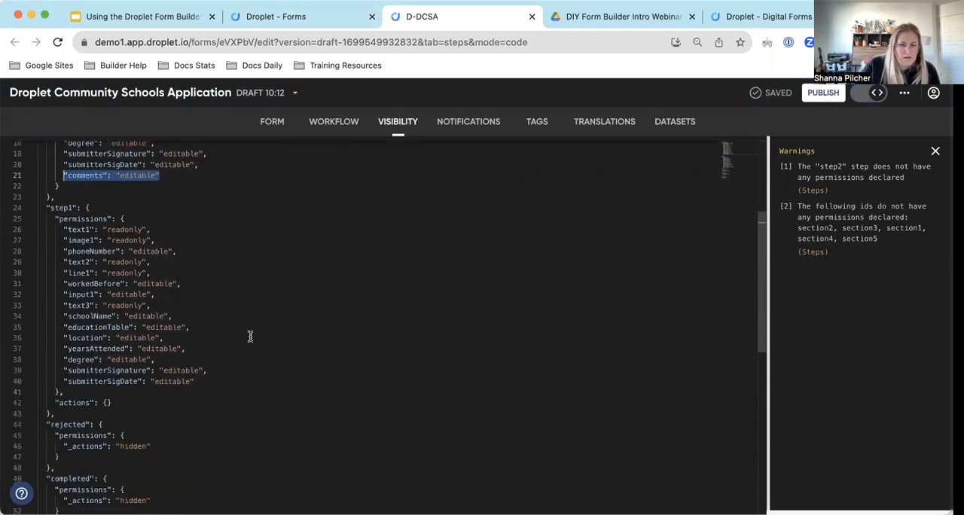
pyautogui.click(202, 267)
pyautogui.write(',')
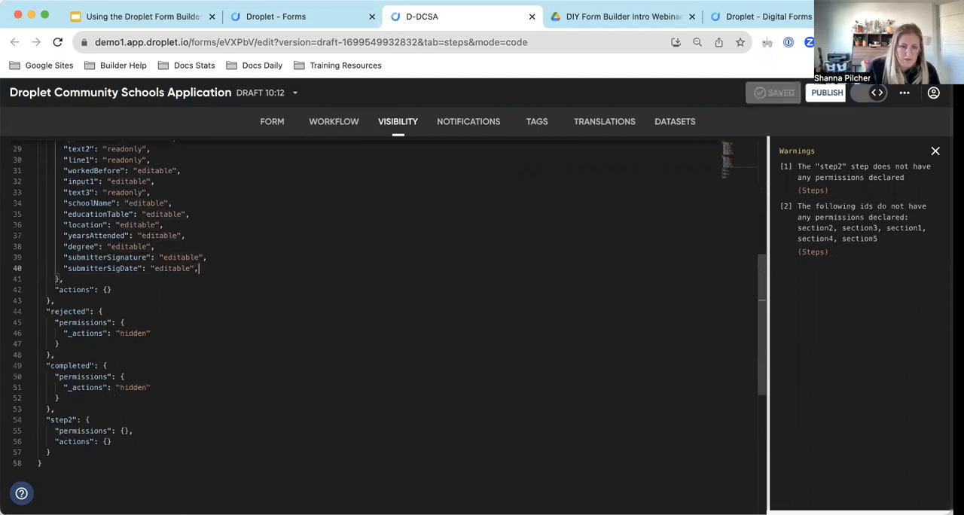
pyautogui.press('Return')
pyautogui.press('super+v')
pyautogui.scroll(5, 226, 309)
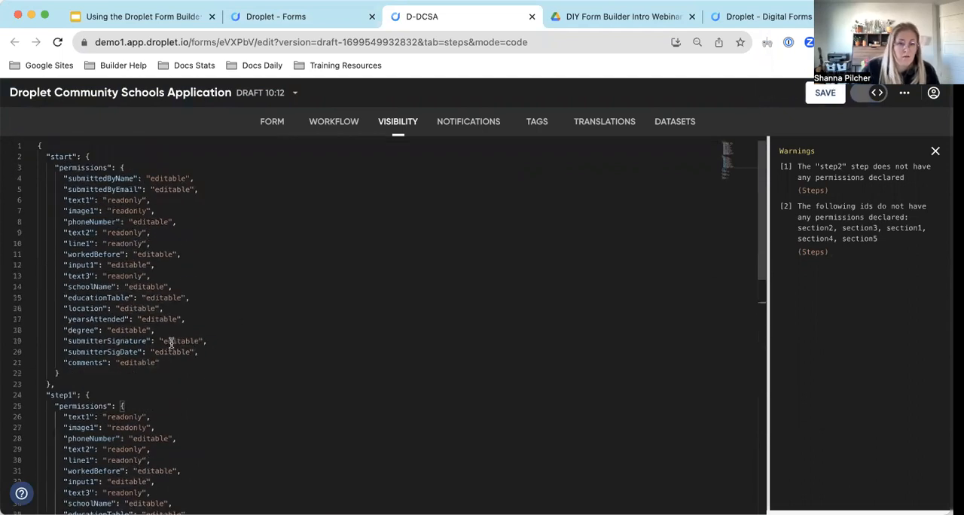
# Set the "comments" permission in the "start" step to "hidden" and save the draft.
pyautogui.doubleClick(131, 362)
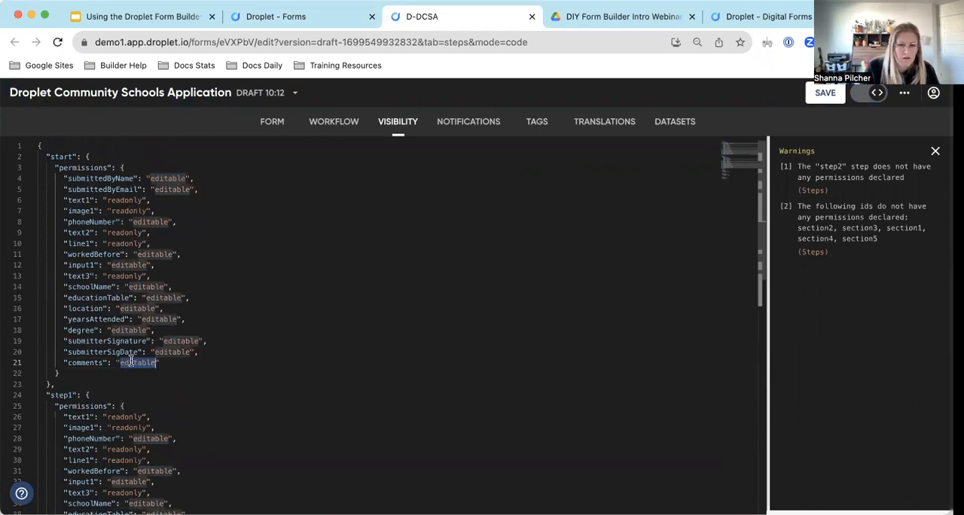
pyautogui.write('r')
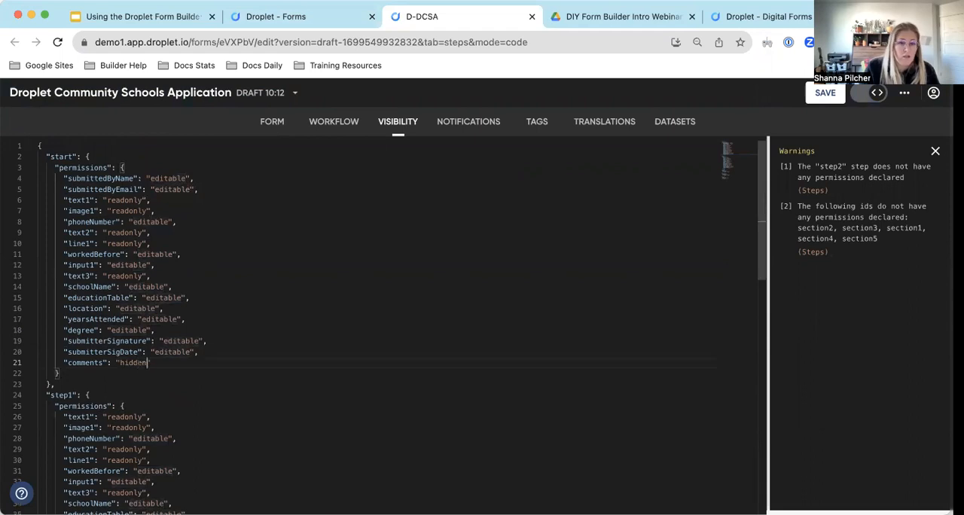
pyautogui.press('super+s')
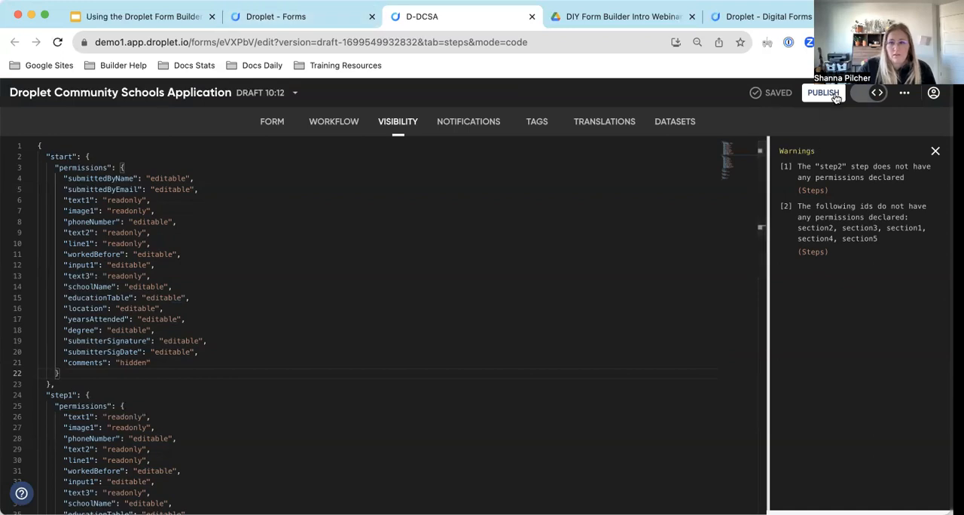
# In the visual form builder, change the ID of the section containing the Comments field to "hrComments" and save the draft.
pyautogui.click(866, 93)
pyautogui.scroll(-5, 76, 326)
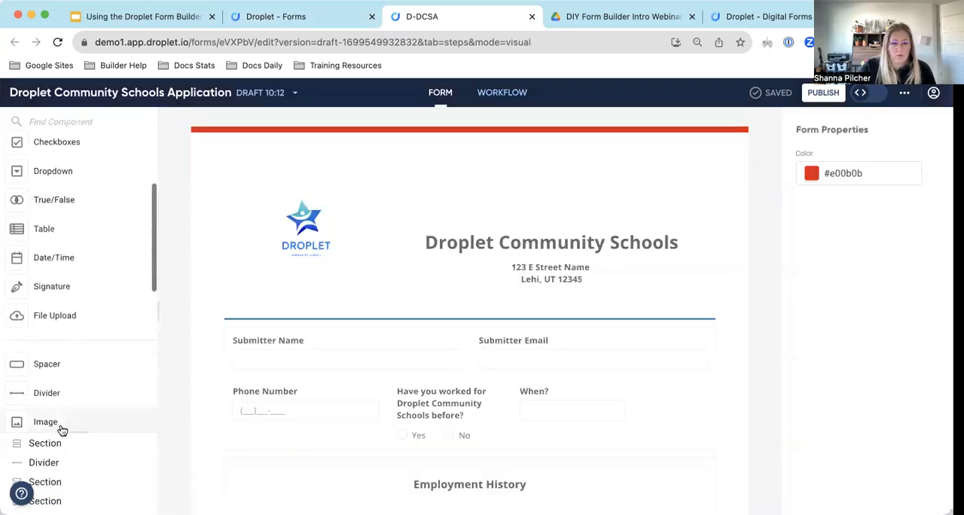
pyautogui.scroll(-1, 94, 475)
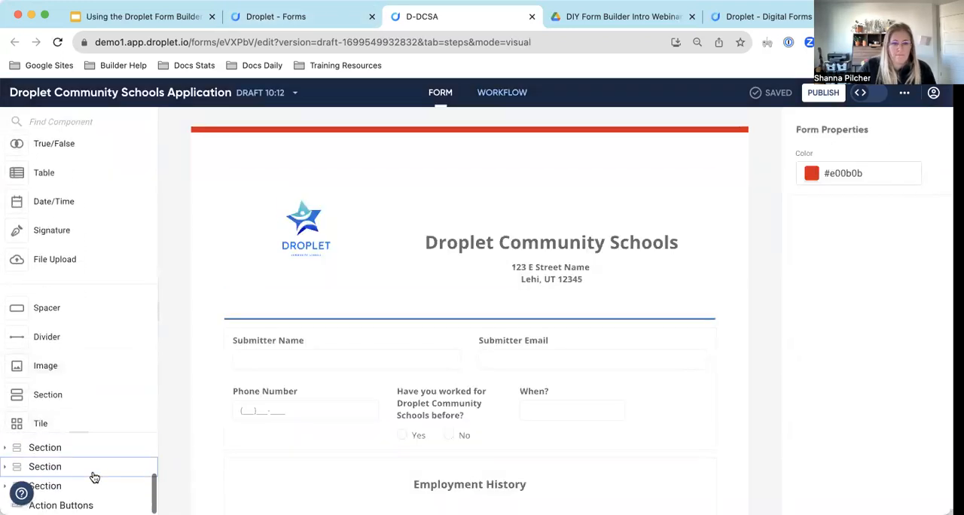
pyautogui.click(67, 485)
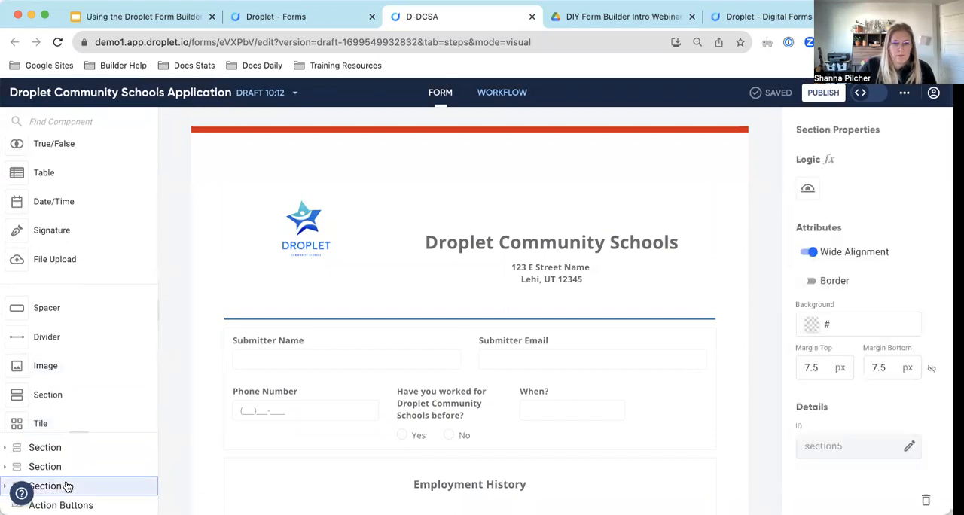
pyautogui.scroll(-10, 497, 355)
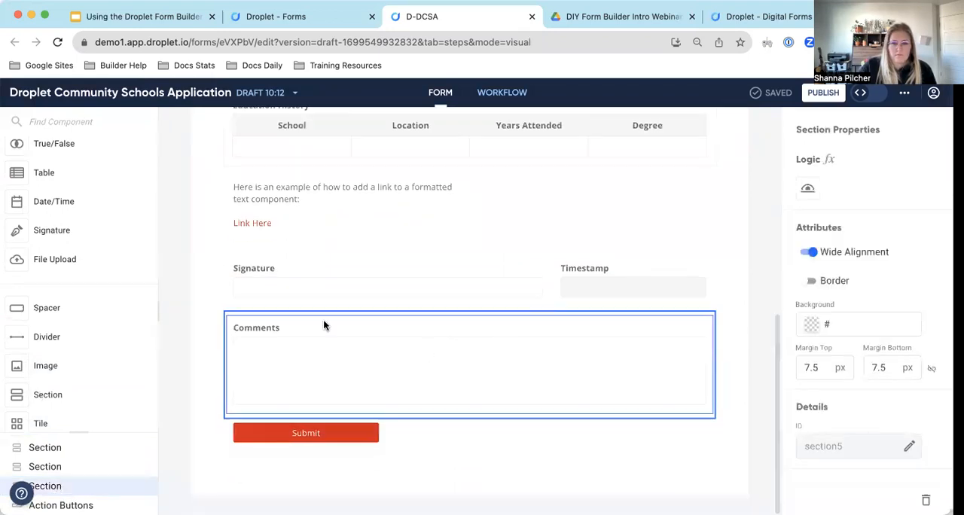
pyautogui.scroll(-1, 849, 211)
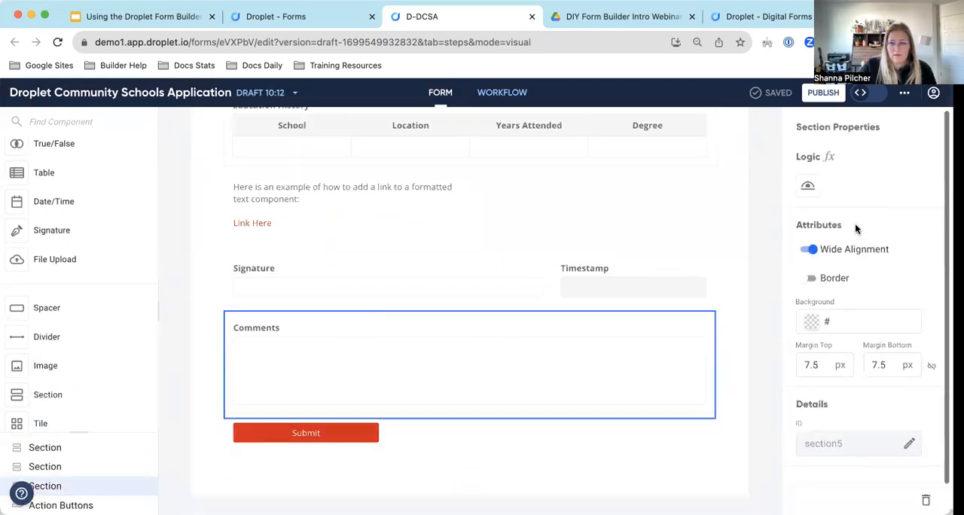
pyautogui.click(909, 445)
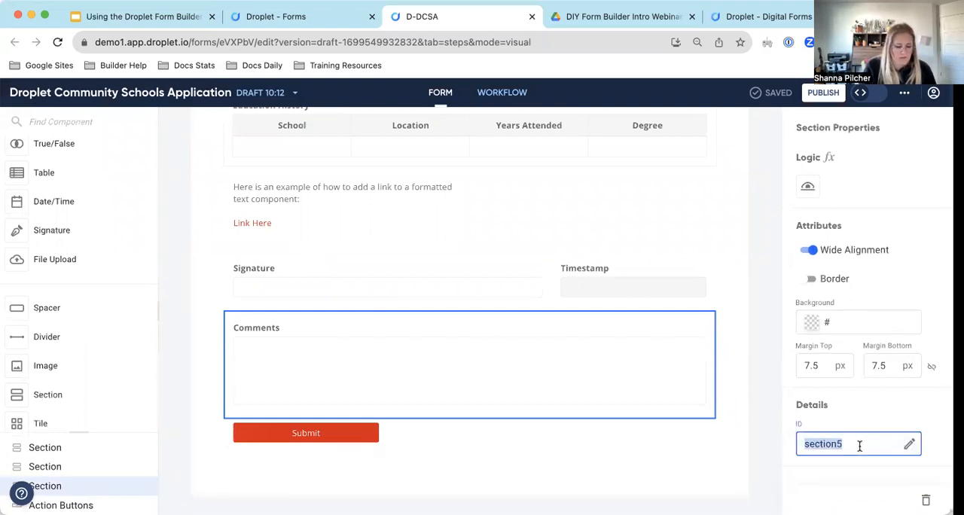
pyautogui.write('hrComments')
pyautogui.click(876, 415)
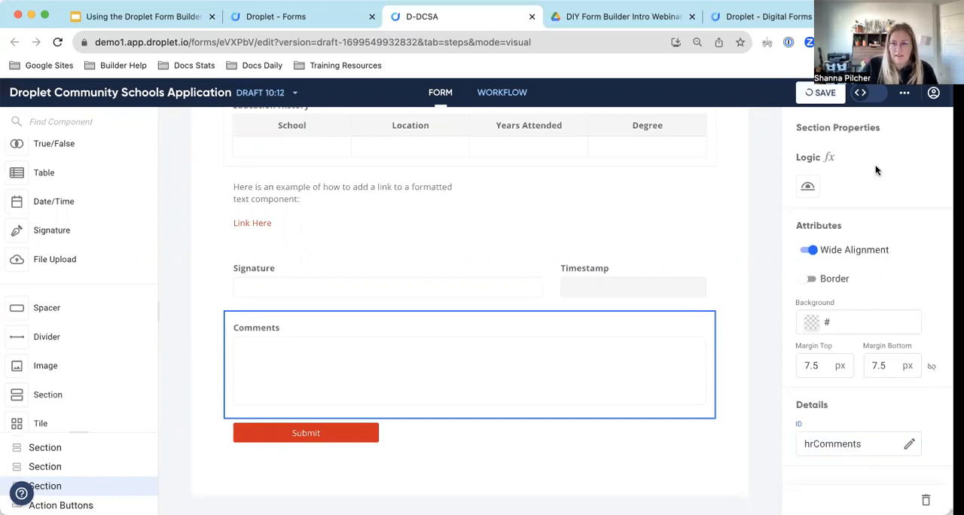
# Set the "hrComments" permission in the "start" step to "hidden", save the draft, and review the "step1" permissions.
pyautogui.click(868, 93)
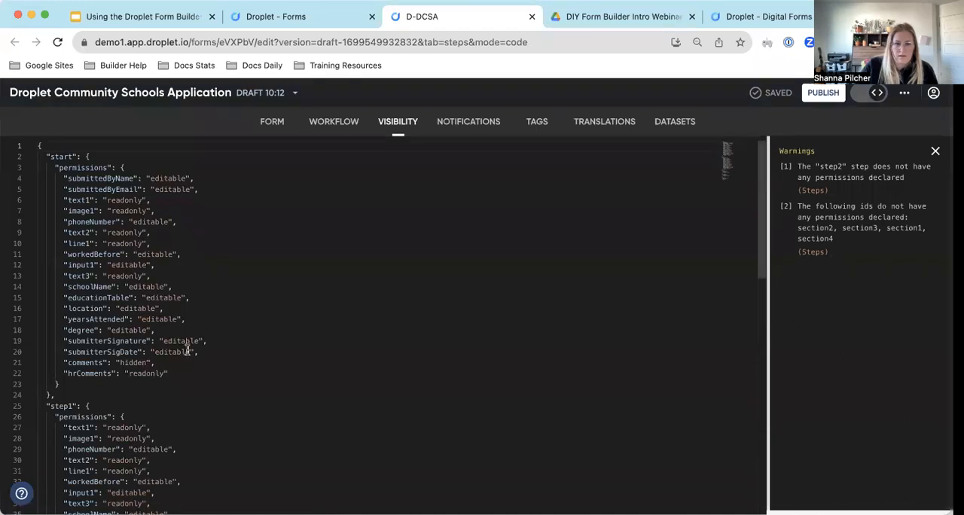
pyautogui.doubleClick(139, 373)
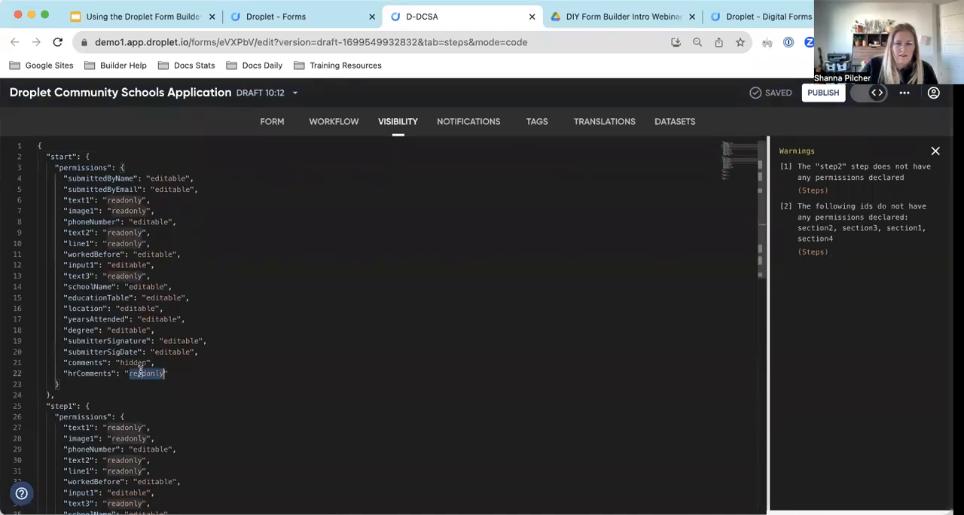
pyautogui.write('hidden')
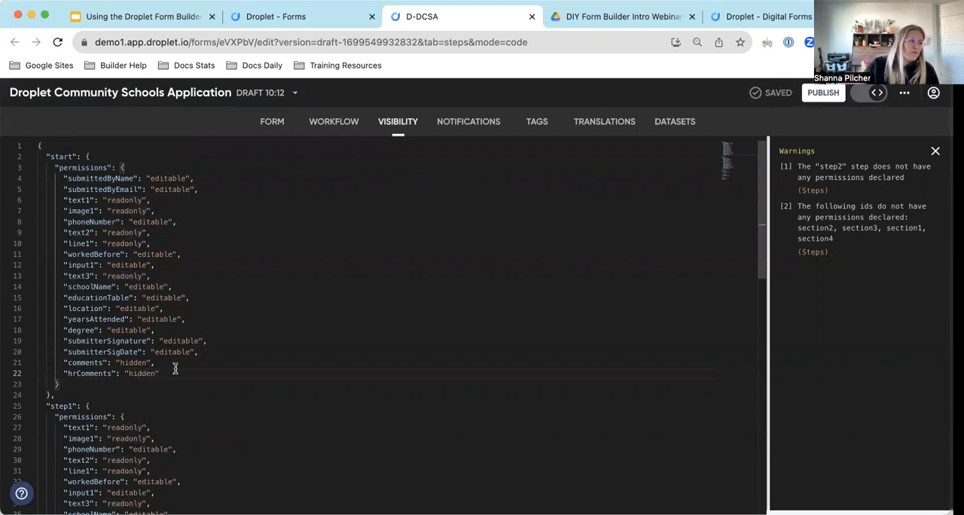
pyautogui.scroll(-3, 226, 352)
pyautogui.scroll(2, 234, 353)
pyautogui.scroll(1, 233, 352)
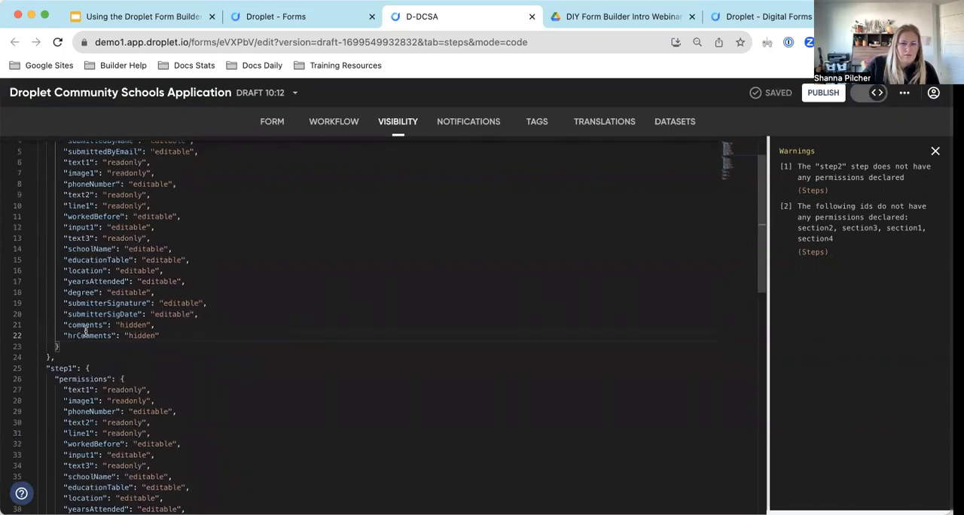
pyautogui.scroll(-5, 170, 336)
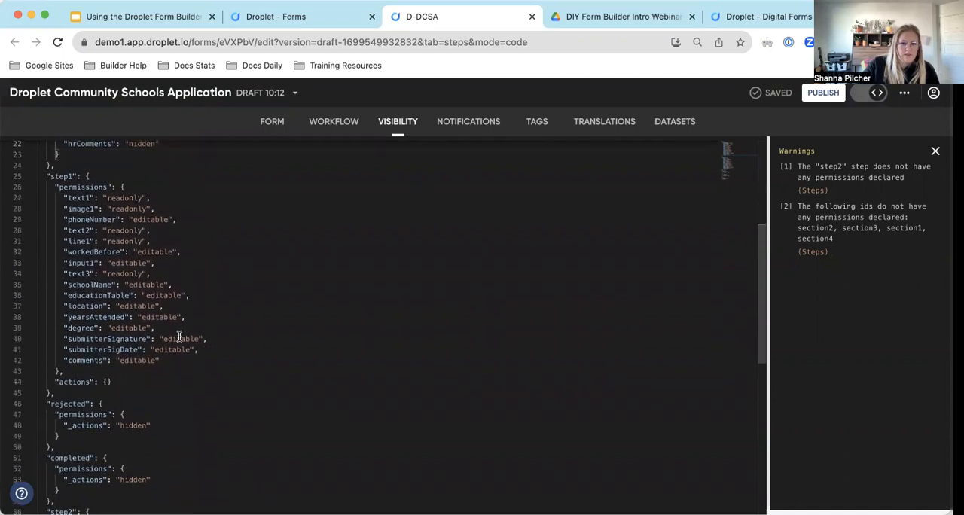
pyautogui.scroll(6, 243, 332)
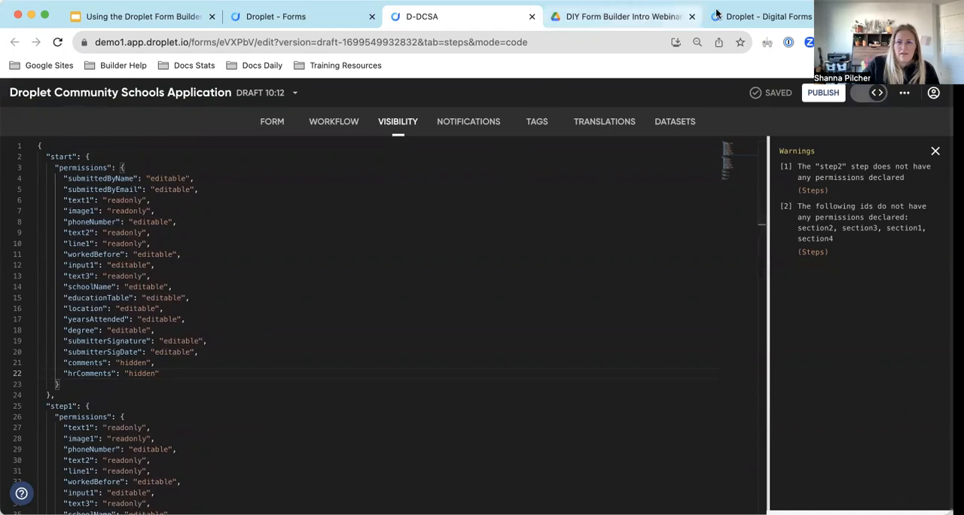
# Reload the form preview and check whether the Comments field shows in the "start" step.
pyautogui.click(761, 15)
pyautogui.press('super+r')
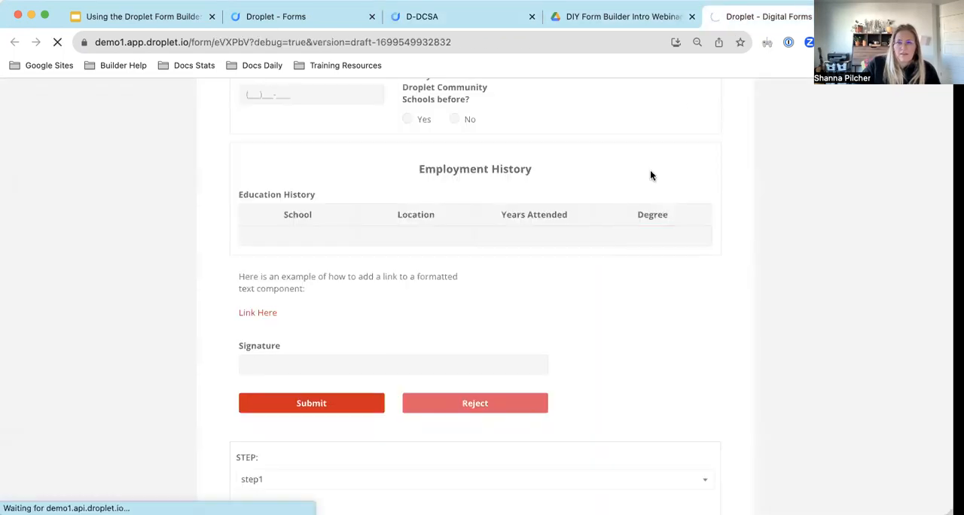
pyautogui.scroll(-10, 488, 238)
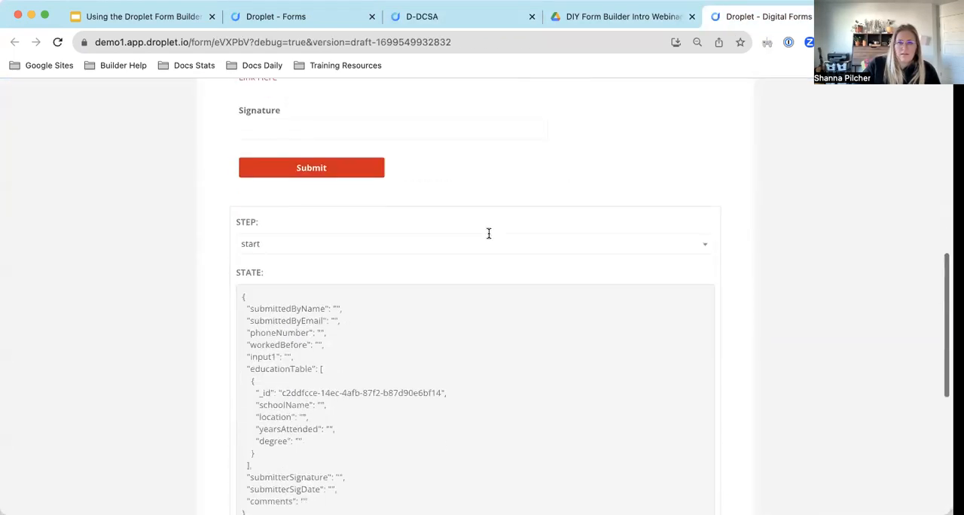
pyautogui.scroll(2, 488, 238)
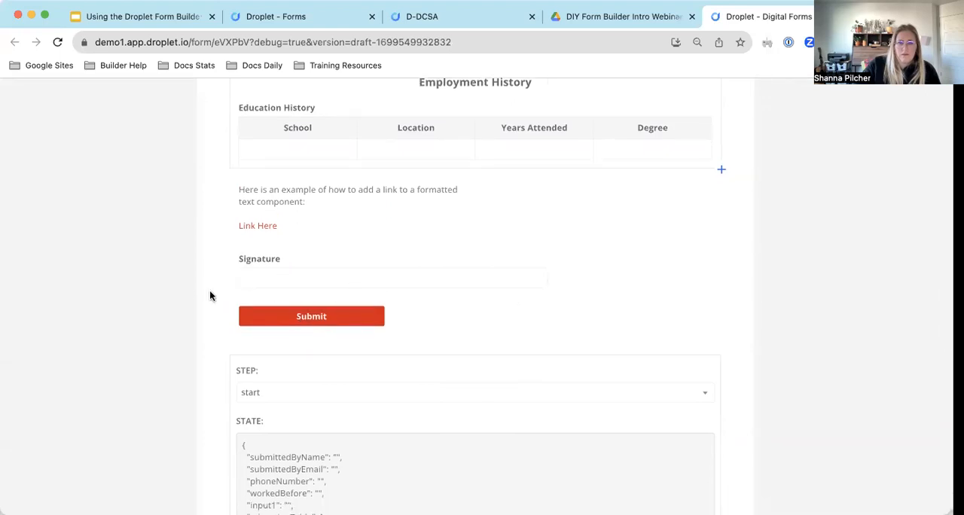
# Switch the preview to "step1" and check the Comments field and the submitter fields.
pyautogui.click(284, 395)
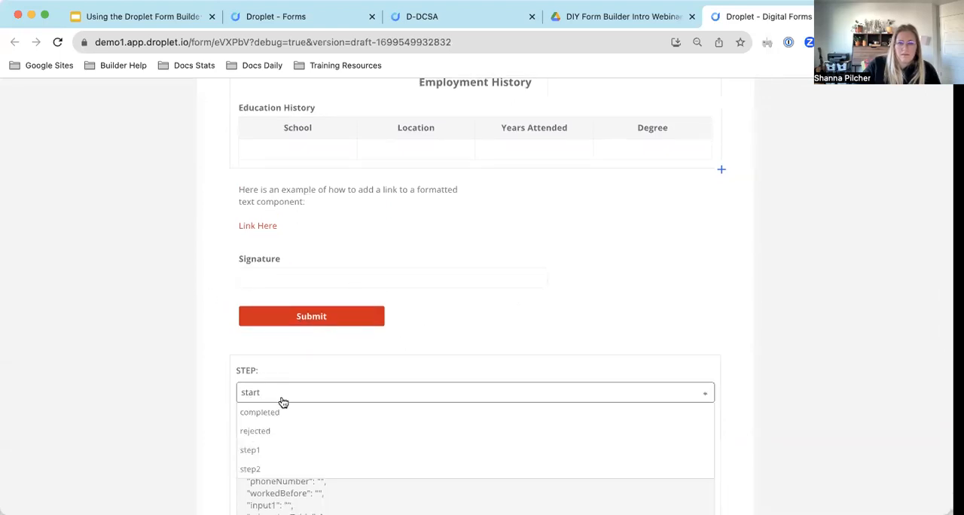
pyautogui.click(280, 450)
pyautogui.click(269, 338)
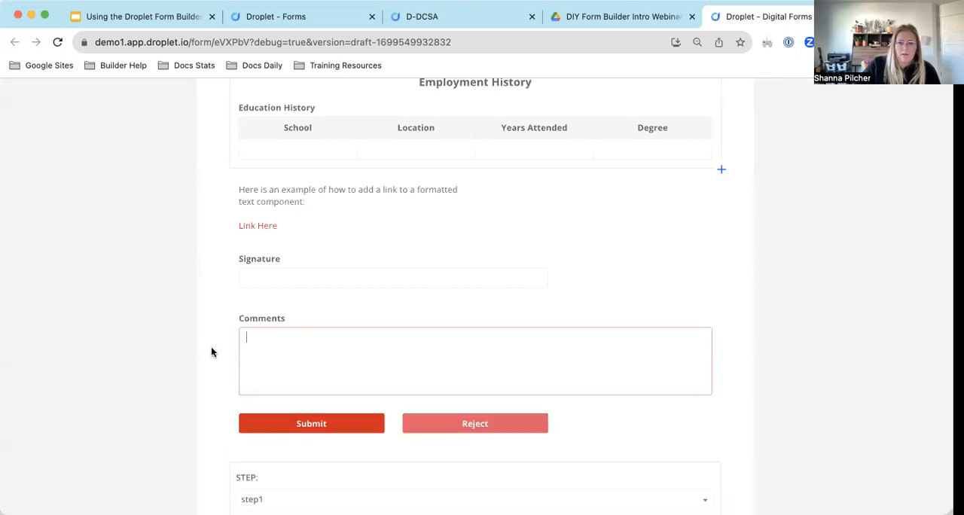
pyautogui.scroll(5, 397, 360)
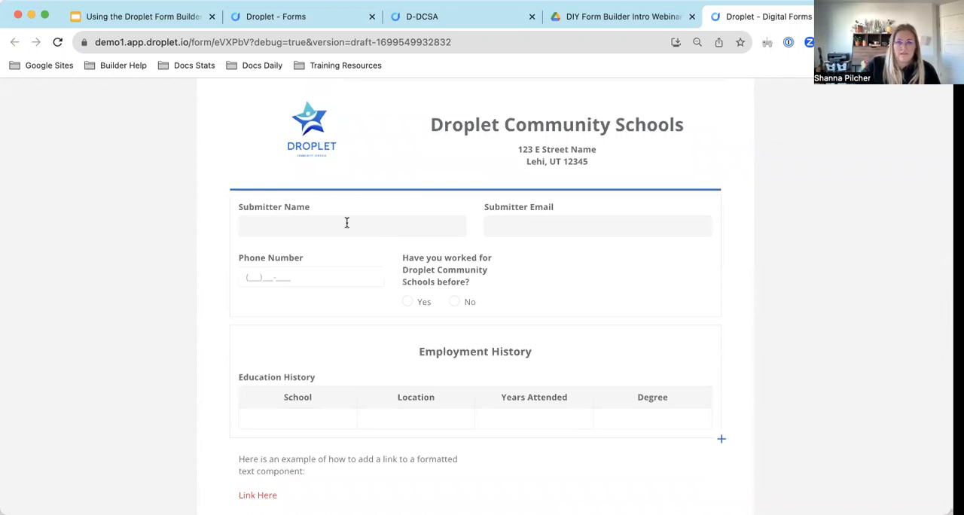
pyautogui.scroll(-4, 386, 254)
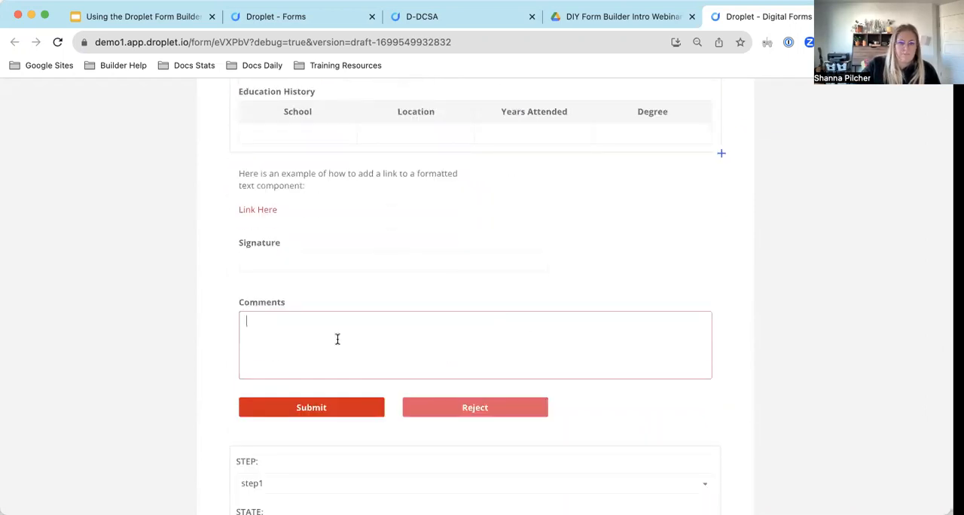
pyautogui.scroll(2, 373, 323)
pyautogui.scroll(5, 374, 323)
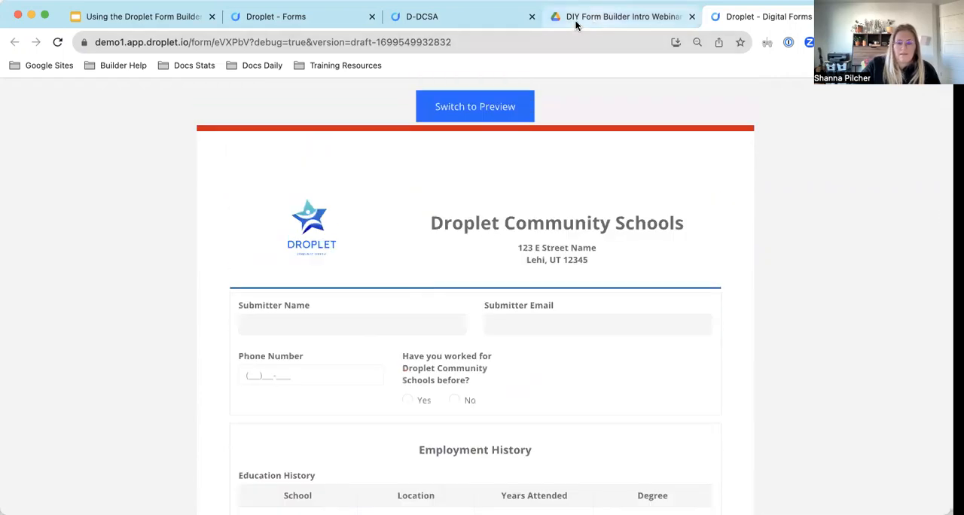
# Return to the form editor and open the form layout in the visual builder.
pyautogui.click(459, 19)
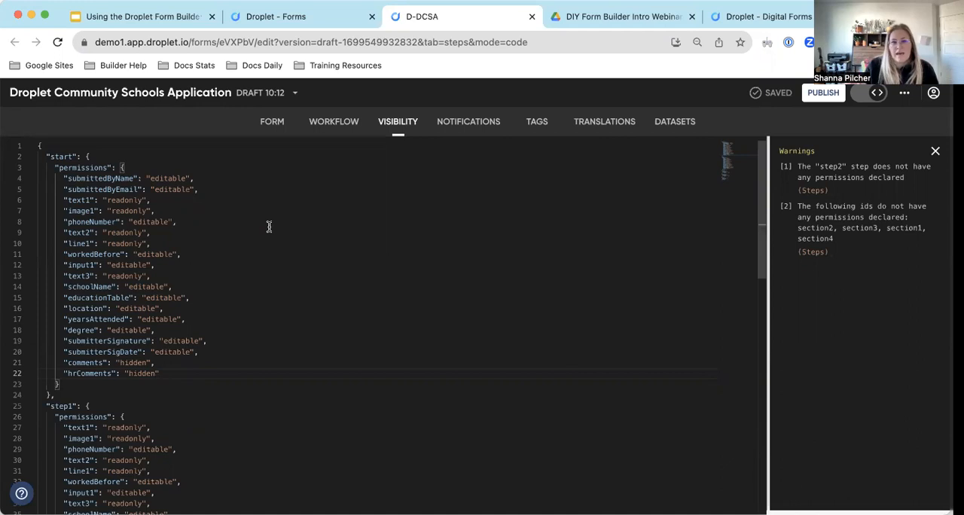
pyautogui.click(272, 121)
pyautogui.click(867, 93)
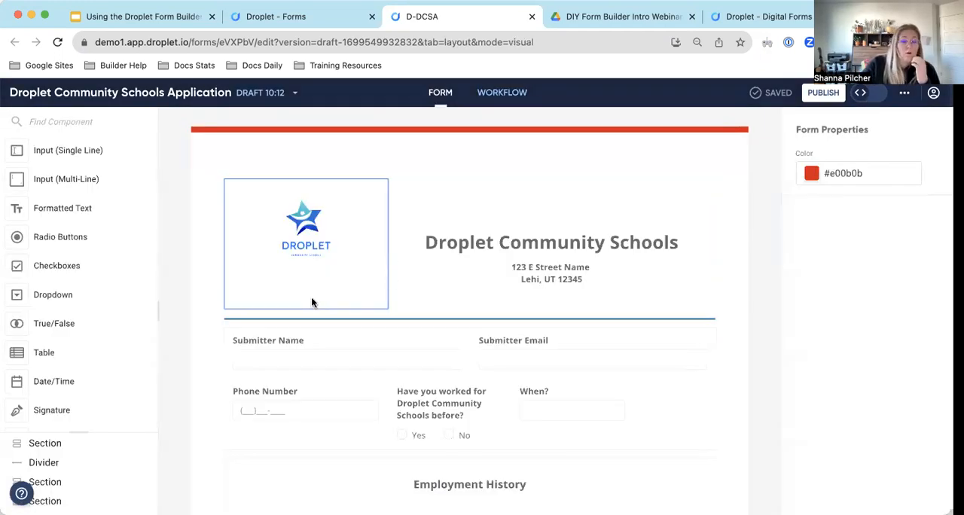
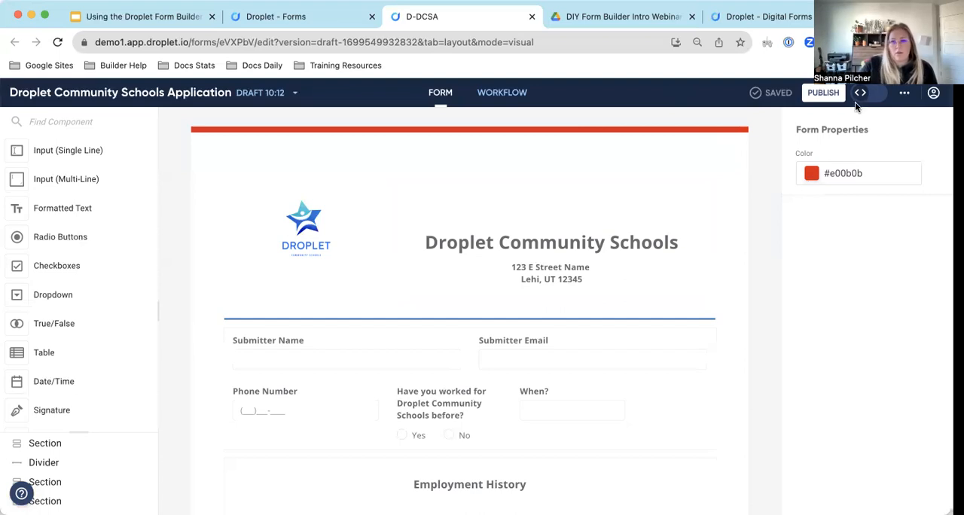
# Open the workflow in code view and place the cursor inside the empty "test" object.
pyautogui.click(502, 92)
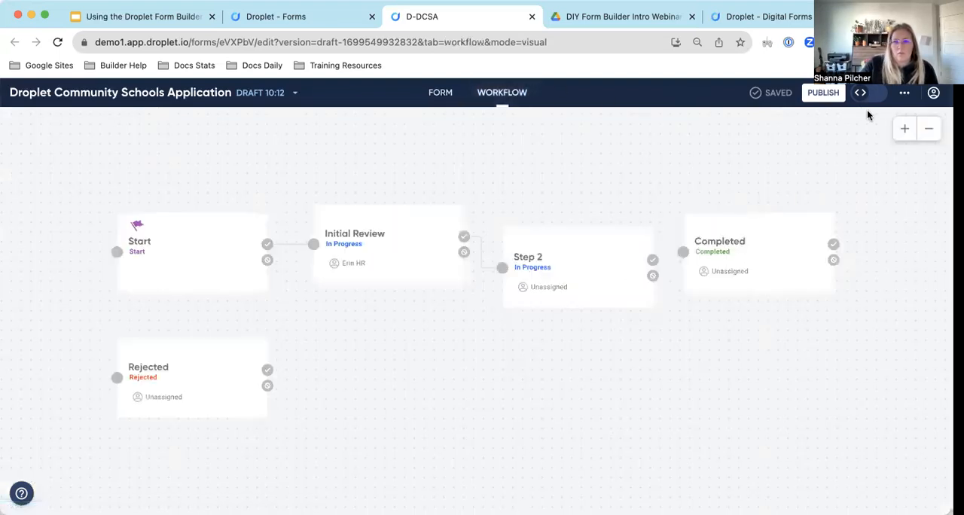
pyautogui.click(859, 92)
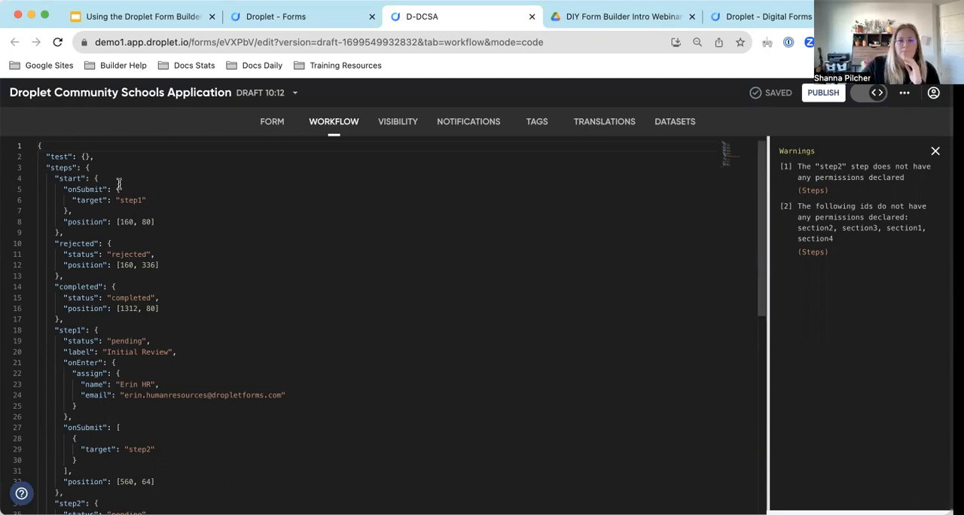
pyautogui.click(86, 156)
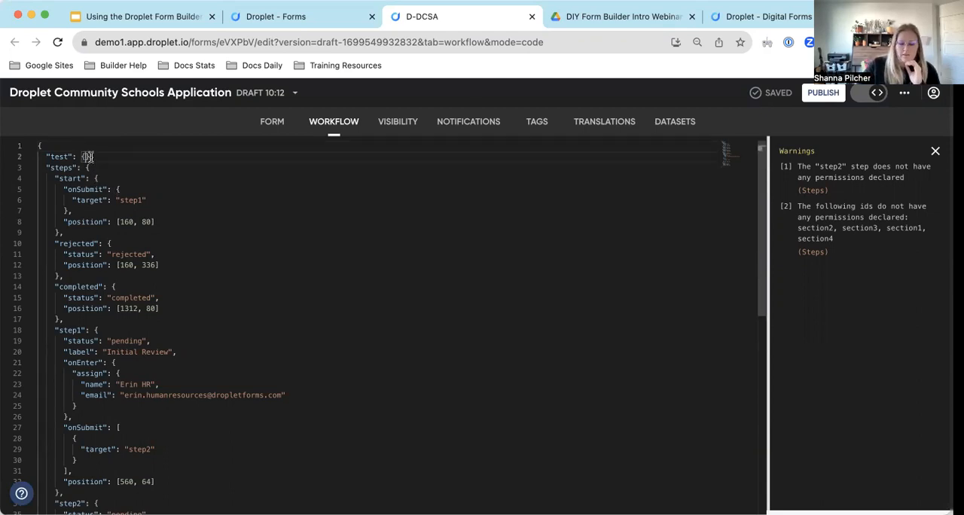
# Go to the form preview and change its step from "step1" to "start".
pyautogui.click(783, 16)
pyautogui.scroll(-5, 425, 278)
pyautogui.scroll(-5, 424, 279)
pyautogui.scroll(4, 425, 279)
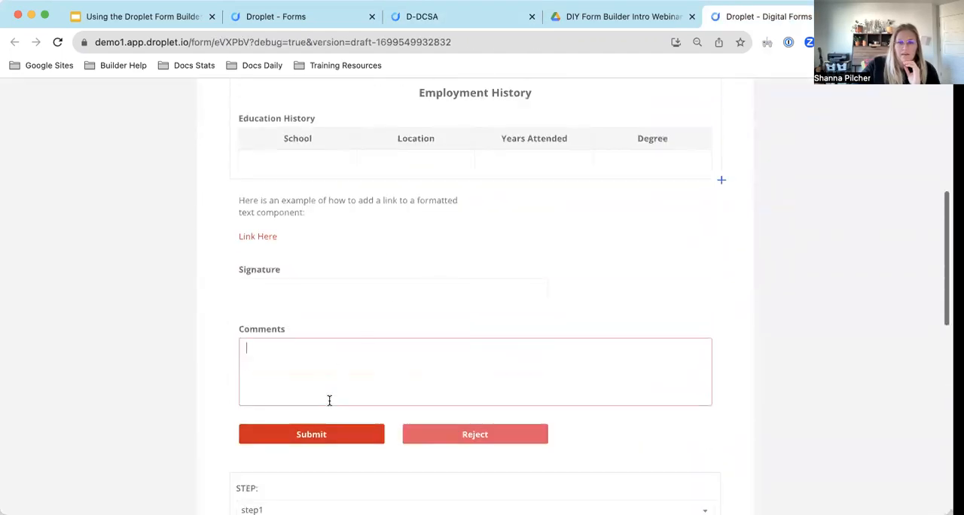
pyautogui.scroll(-2, 287, 368)
pyautogui.click(287, 368)
pyautogui.click(273, 382)
pyautogui.scroll(10, 338, 366)
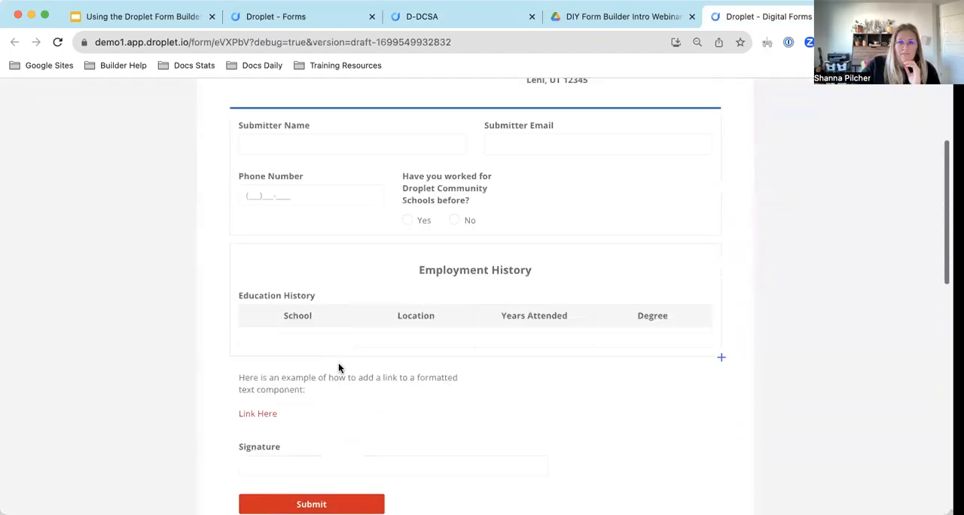
pyautogui.click(300, 308)
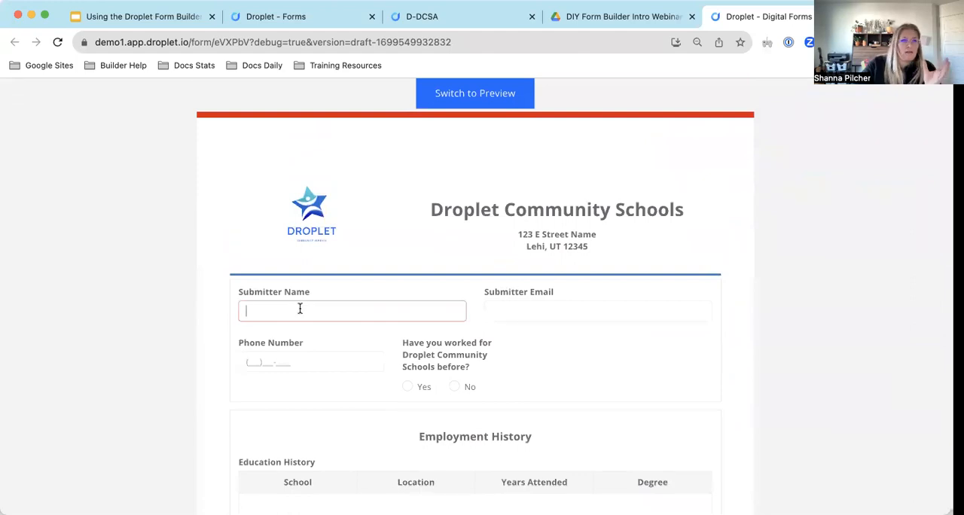
# Fill in the submitter's name, email, and phone number in the form preview.
pyautogui.scroll(-2, 433, 309)
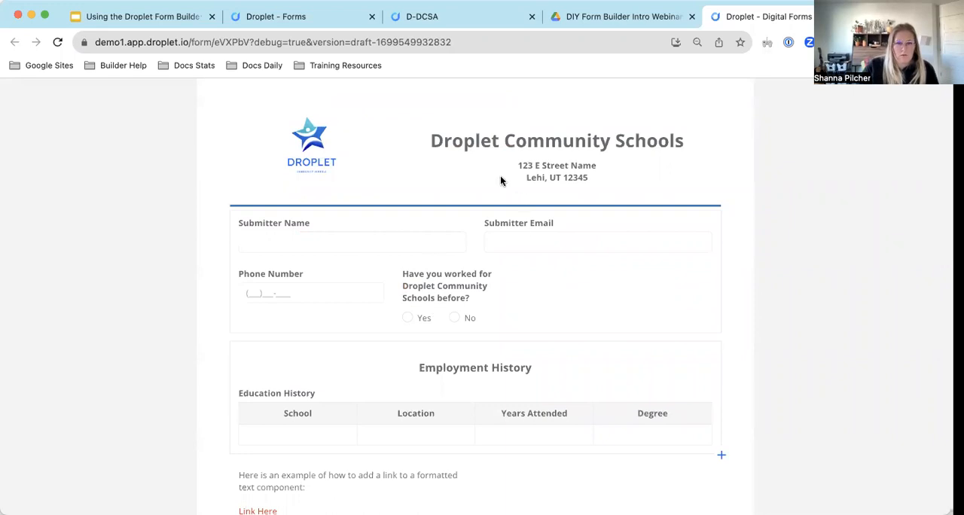
pyautogui.click(411, 242)
pyautogui.press('Tab')
pyautogui.click(255, 293)
pyautogui.write('1111111111')
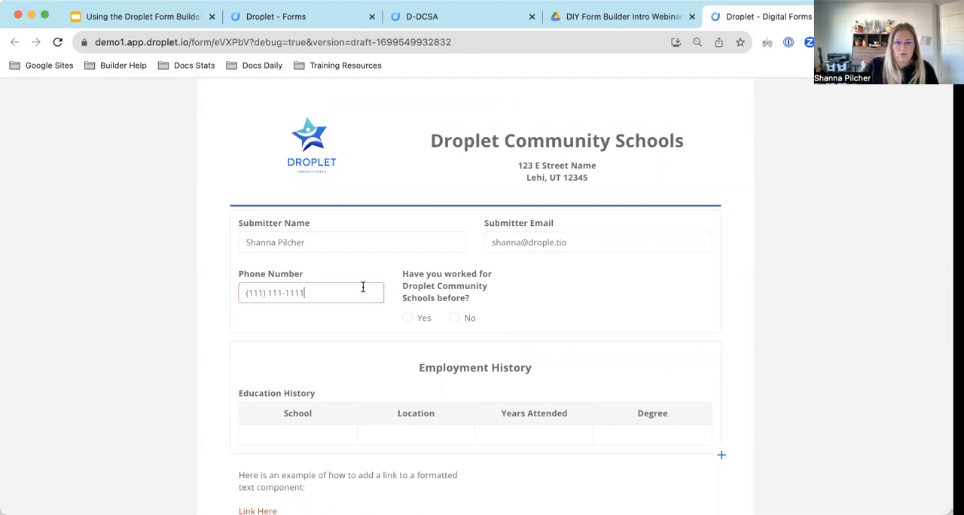
# Answer "Yes" to having worked for Droplet Community Schools before and enter "10" under "When?".
pyautogui.click(414, 317)
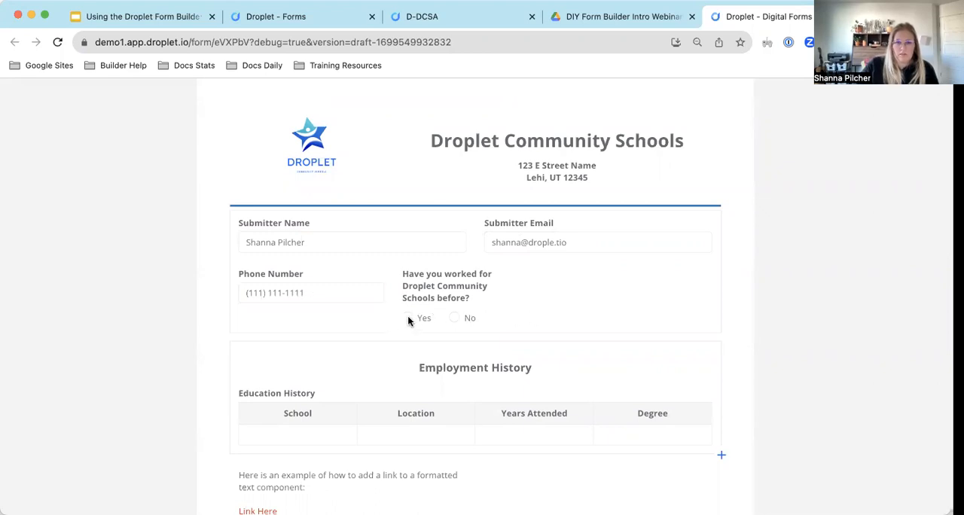
pyautogui.click(555, 293)
pyautogui.write('10')
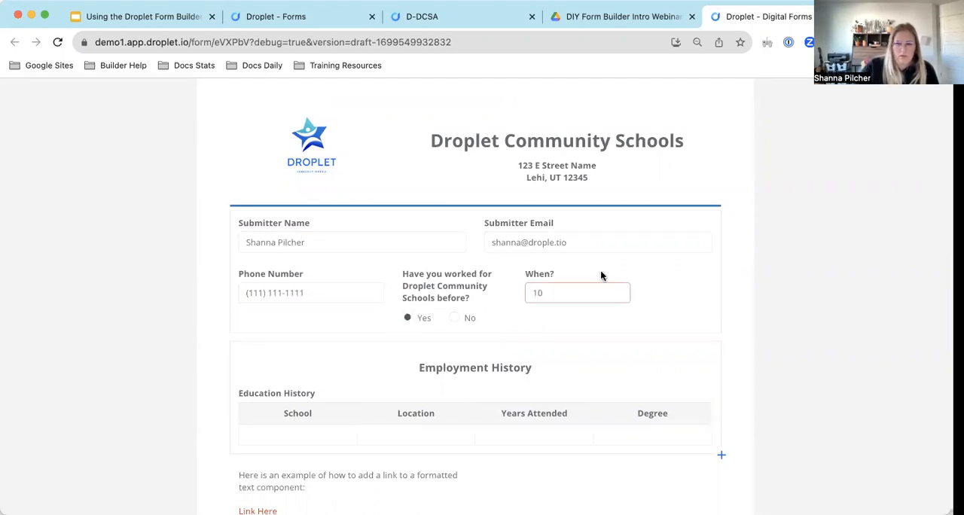
# Copy the preview's STATE data from "submittedByName" through "comments", leaving out the outer braces.
pyautogui.scroll(-15, 616, 295)
pyautogui.scroll(3, 616, 295)
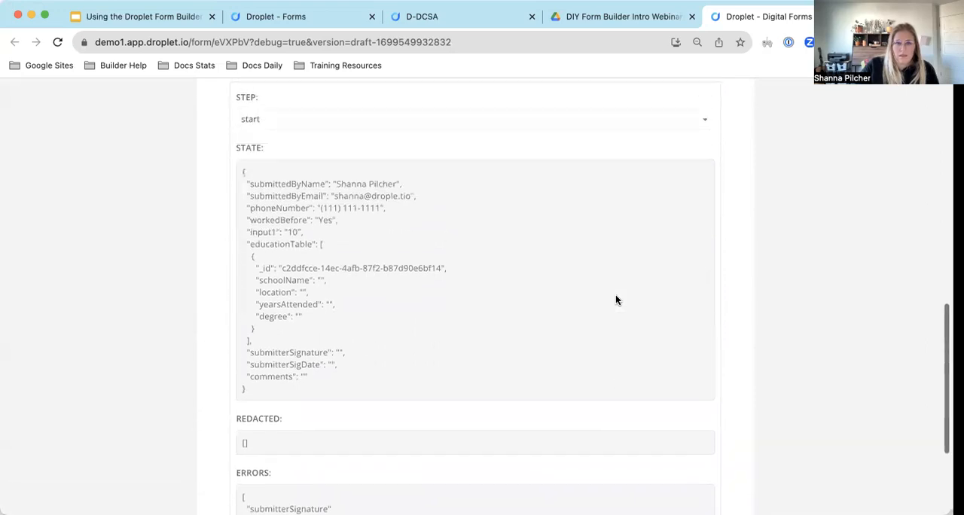
pyautogui.moveTo(325, 364); pyautogui.dragTo(246, 184)
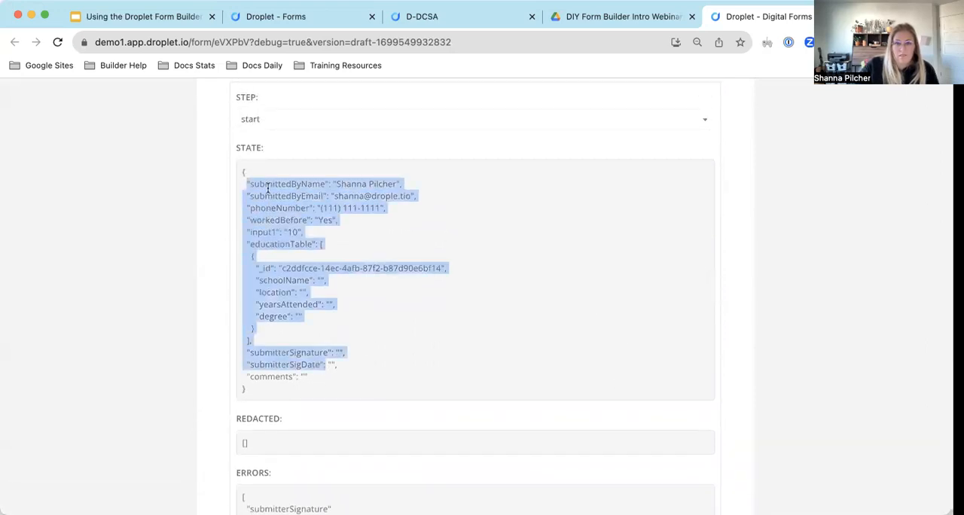
pyautogui.scroll(4, 358, 209)
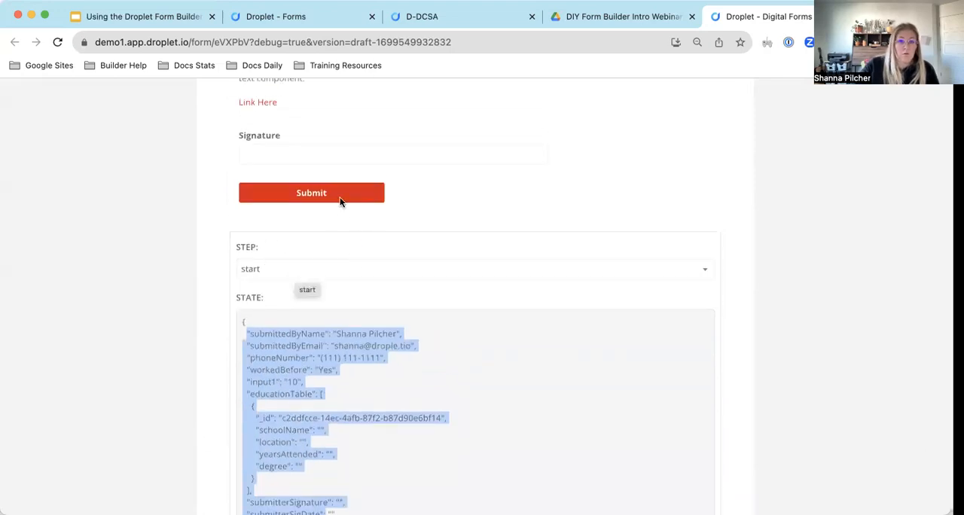
pyautogui.scroll(-3, 330, 415)
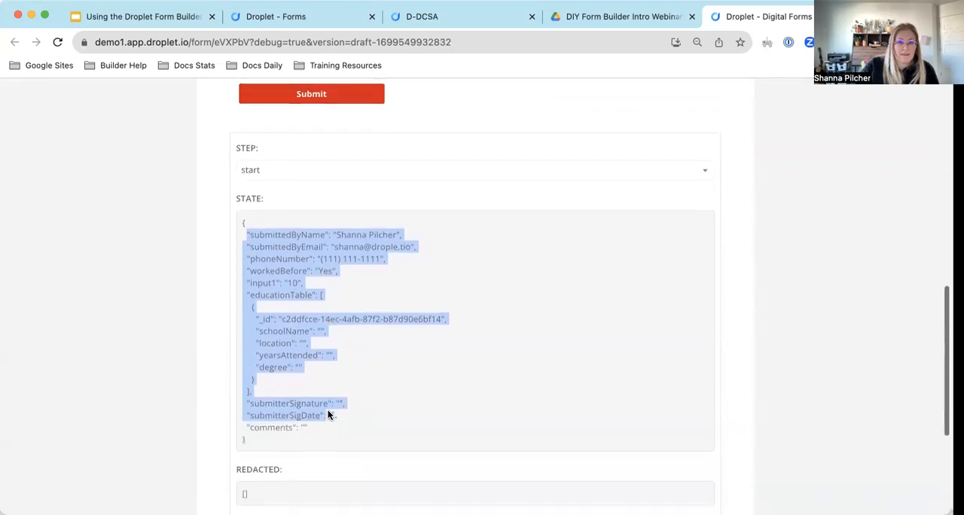
pyautogui.click(316, 421)
pyautogui.moveTo(316, 422); pyautogui.dragTo(246, 237)
pyautogui.press('super+c')
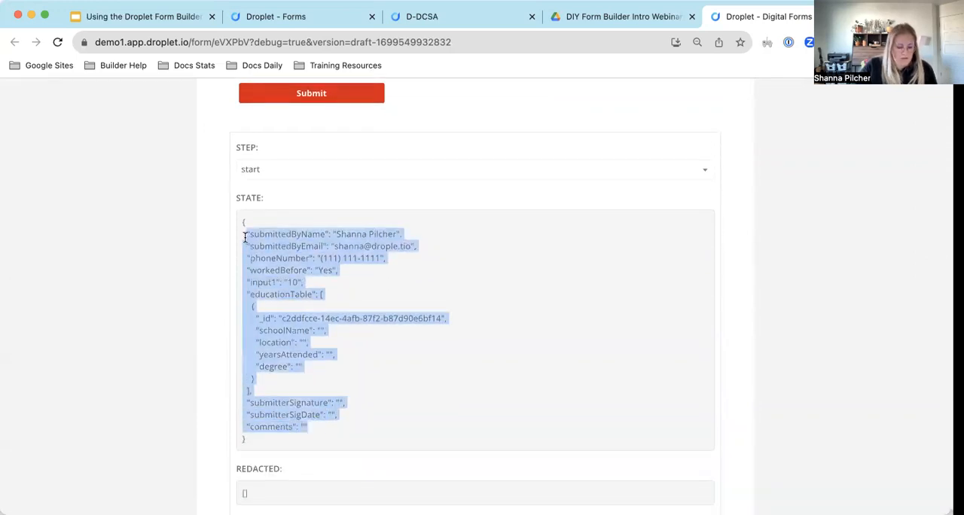
# Paste the copied state data into the "test" object of the workflow code and save the draft.
pyautogui.click(415, 17)
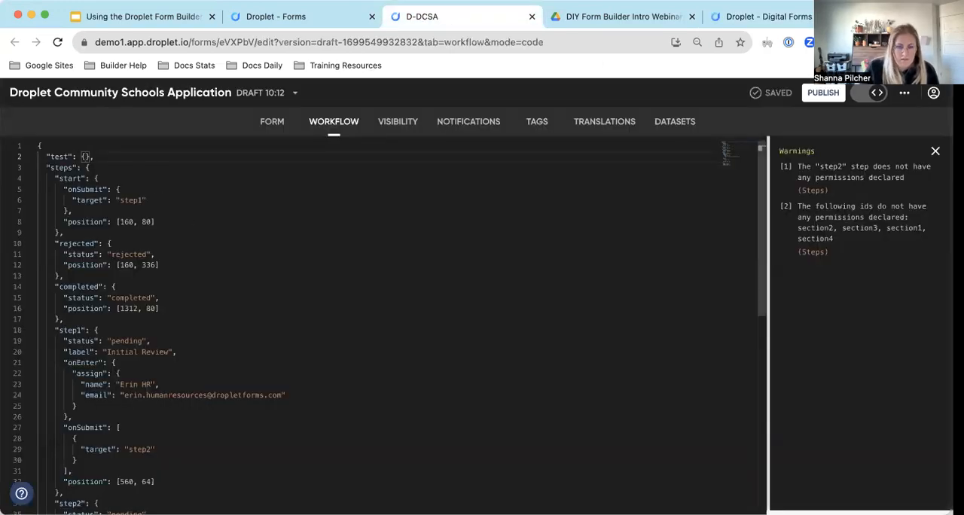
pyautogui.press('Return')
pyautogui.press('super+v')
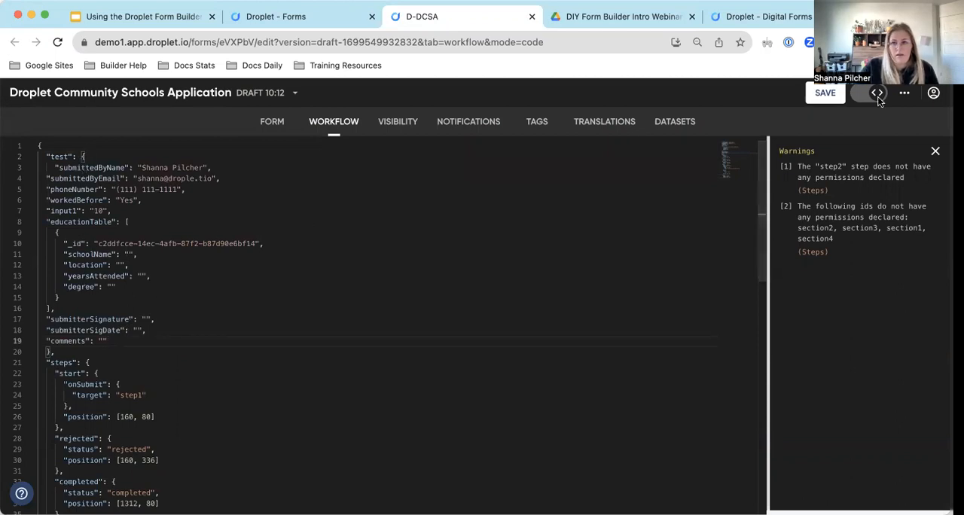
pyautogui.click(825, 92)
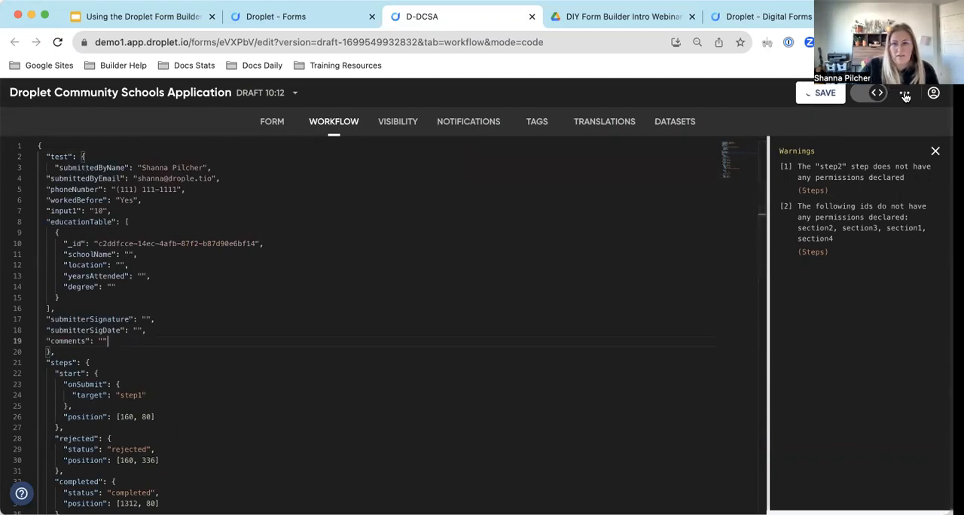
# Open the XState workflow simulation and advance it from "start" to "step1".
pyautogui.click(905, 94)
pyautogui.click(869, 184)
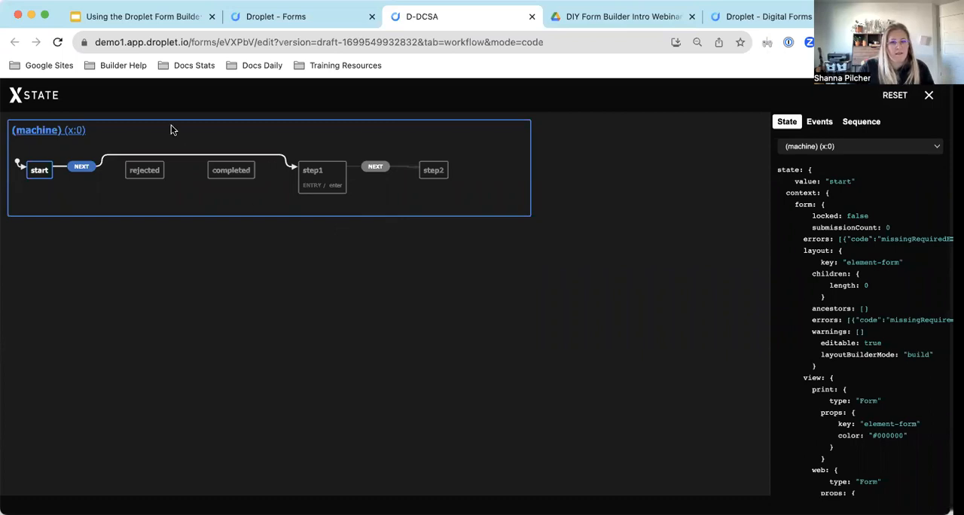
pyautogui.click(71, 167)
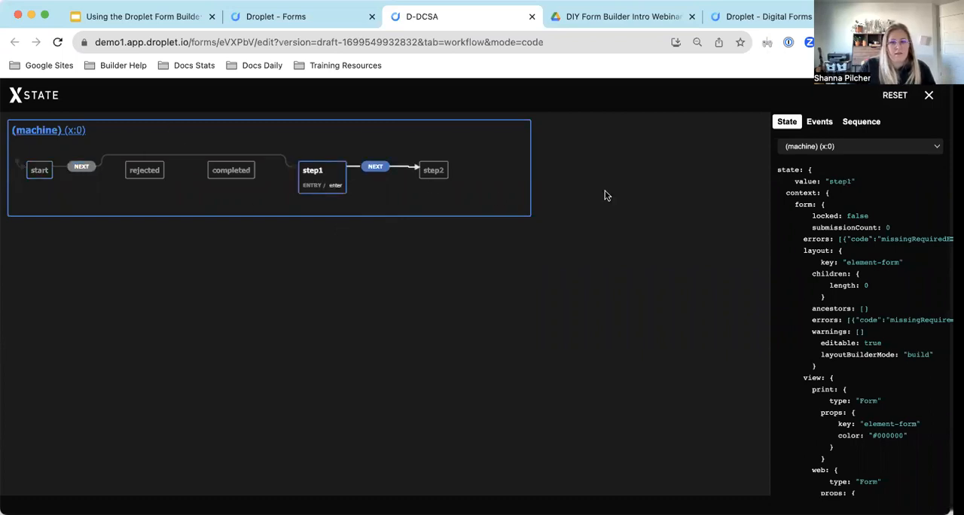
# Collapse the form and submission data in the simulation state and examine the "assignedTo" result for "step1".
pyautogui.click(806, 204)
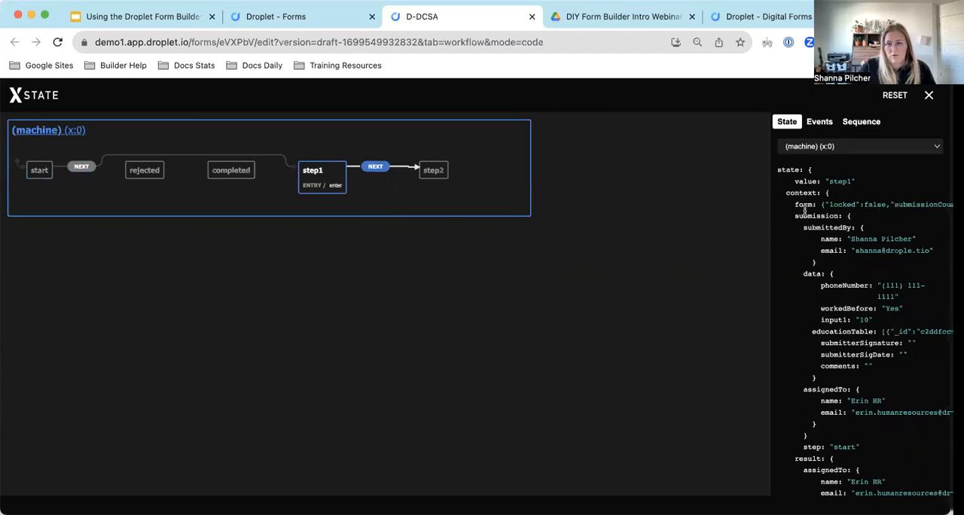
pyautogui.click(815, 216)
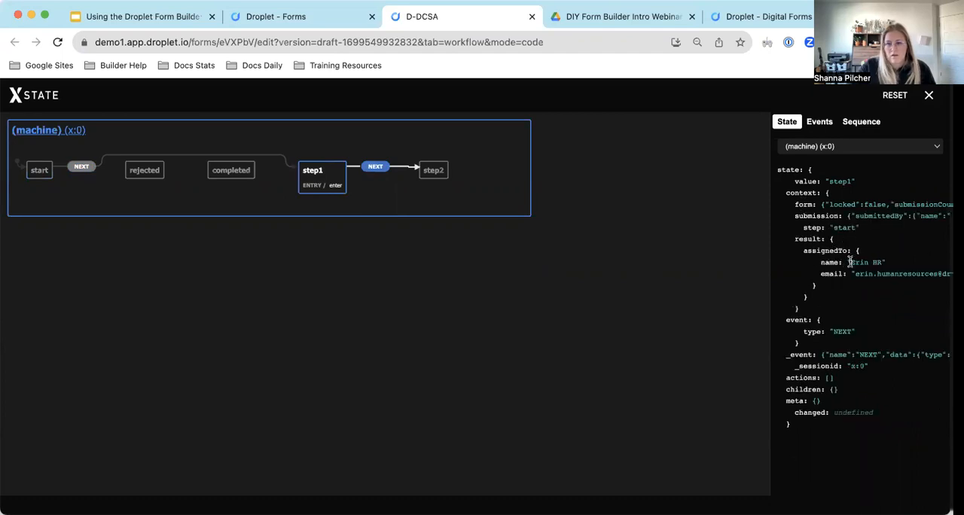
pyautogui.moveTo(850, 259); pyautogui.dragTo(919, 285)
pyautogui.click(842, 284)
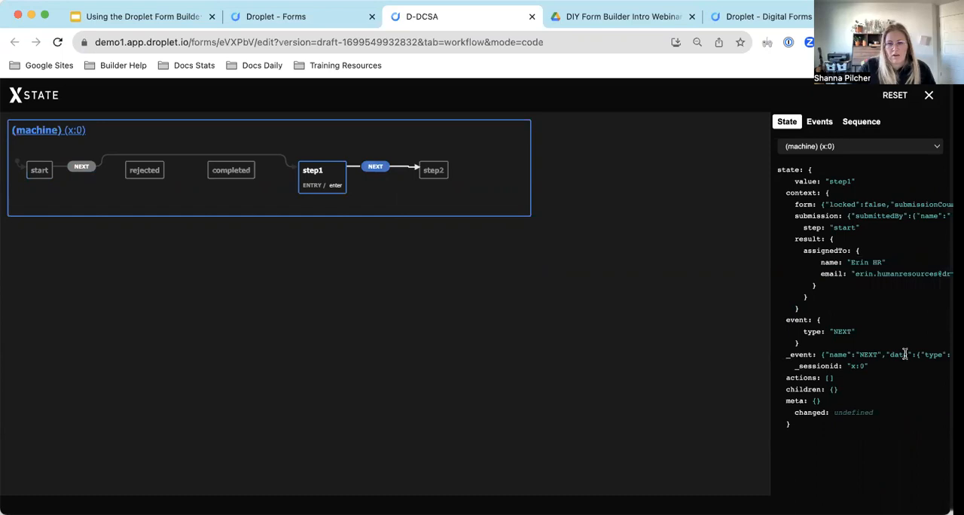
# Advance the simulation from "step1" to "step2" and close it.
pyautogui.click(366, 167)
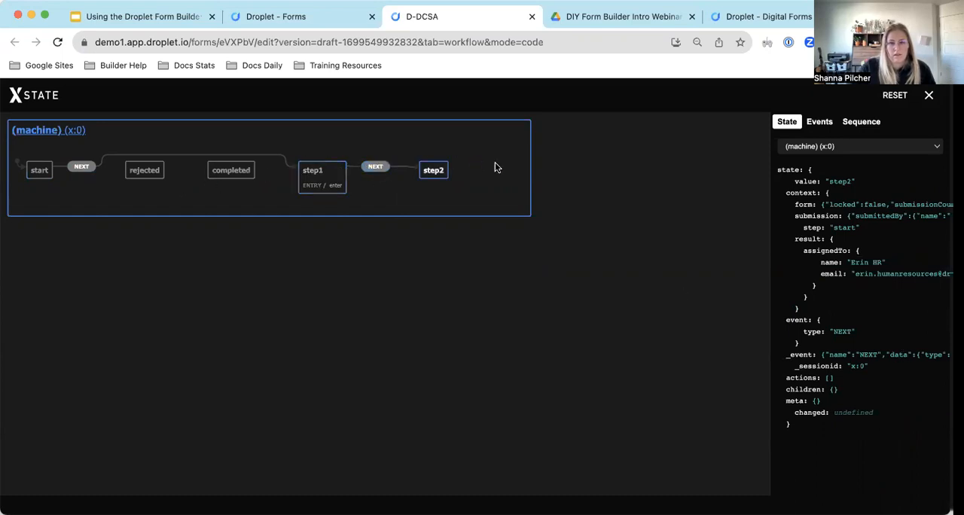
pyautogui.click(929, 95)
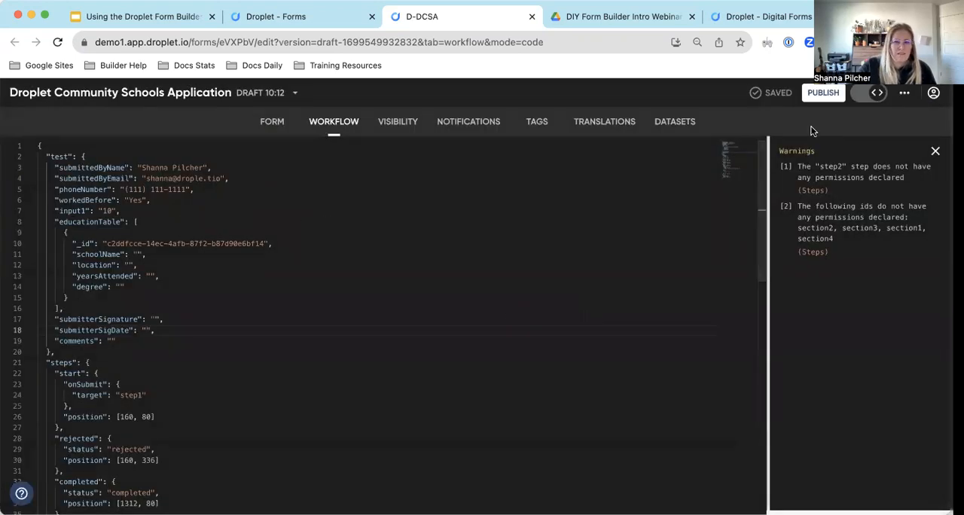
pyautogui.click(908, 96)
pyautogui.click(909, 96)
# Try submitting the form preview with the signature left empty, review the form, and return to the workflow code.
pyautogui.click(761, 21)
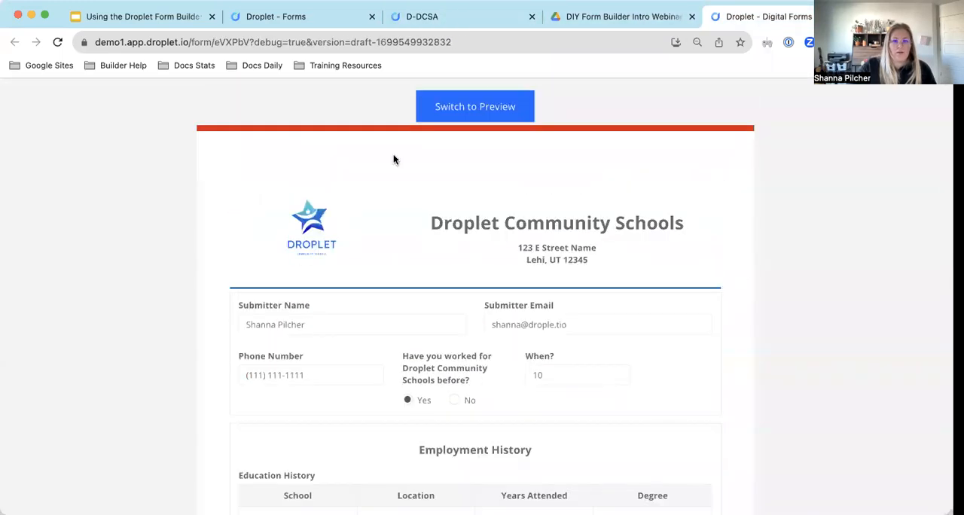
pyautogui.scroll(-5, 394, 155)
pyautogui.click(301, 321)
pyautogui.scroll(2, 372, 291)
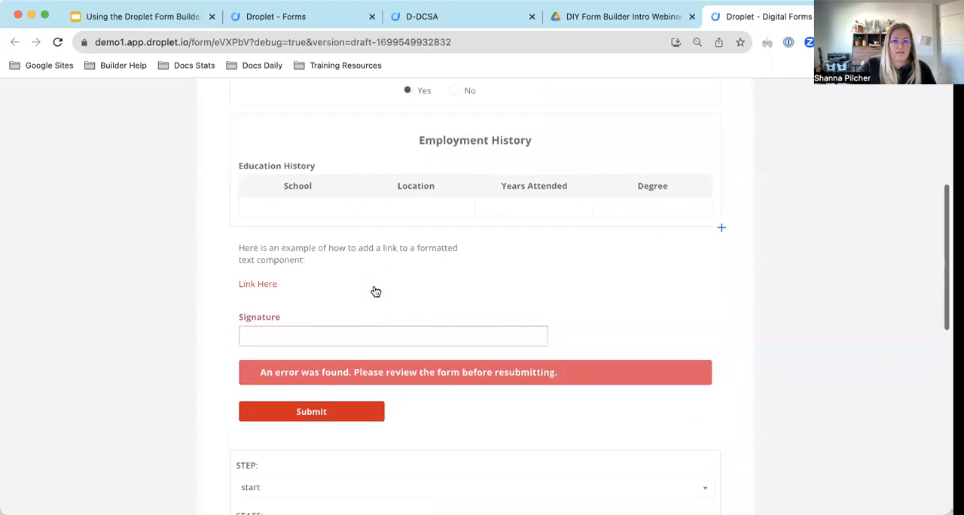
pyautogui.scroll(1, 496, 177)
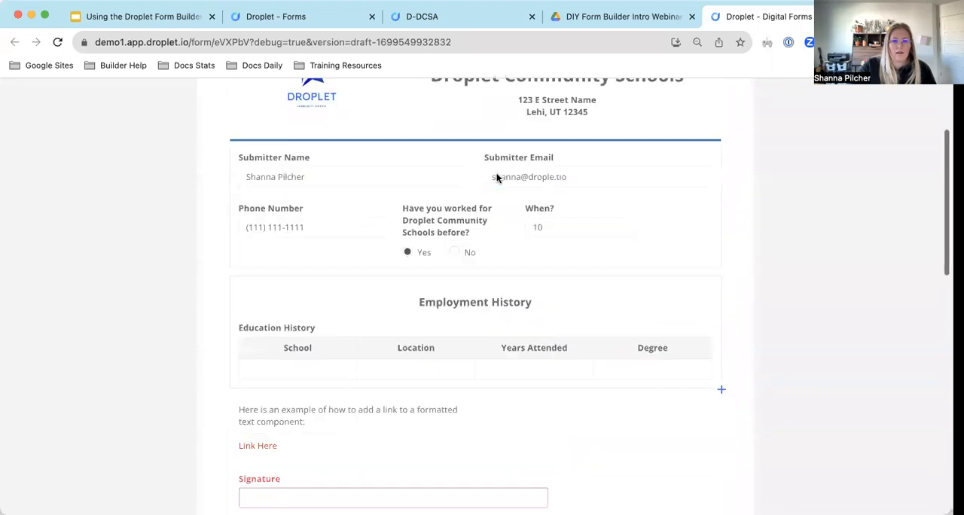
pyautogui.scroll(-3, 501, 169)
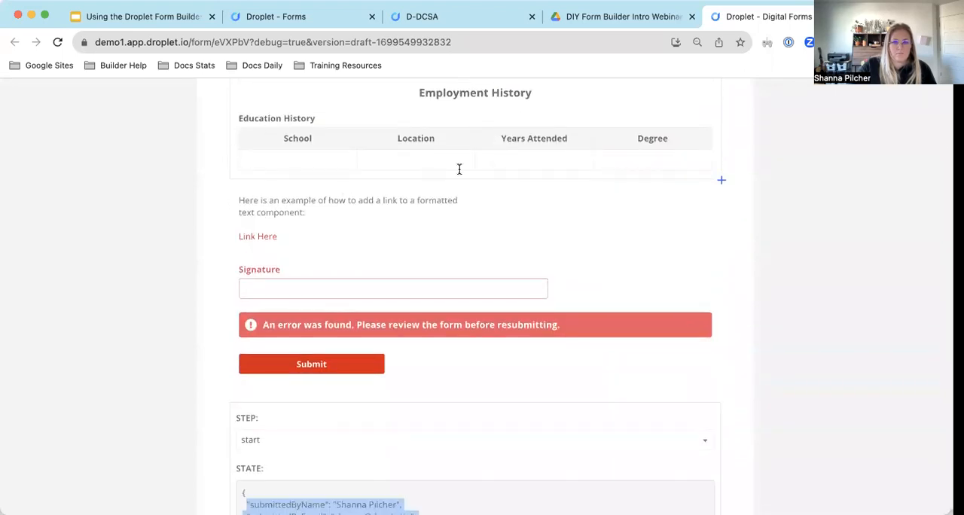
pyautogui.scroll(5, 618, 227)
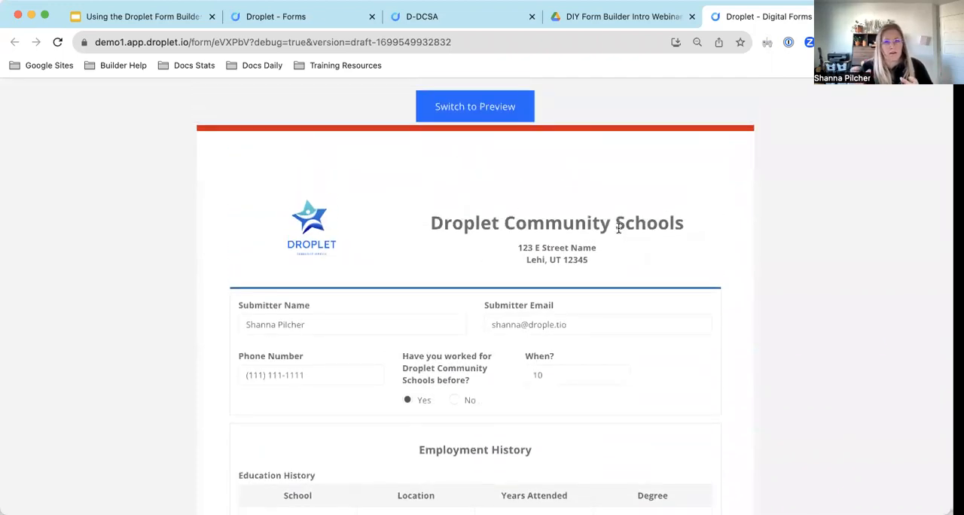
pyautogui.scroll(-5, 617, 227)
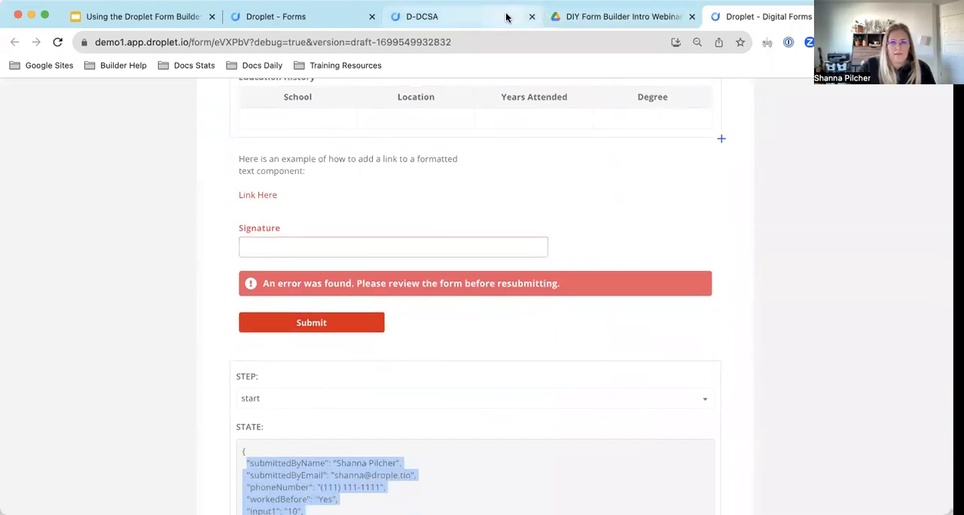
pyautogui.click(455, 16)
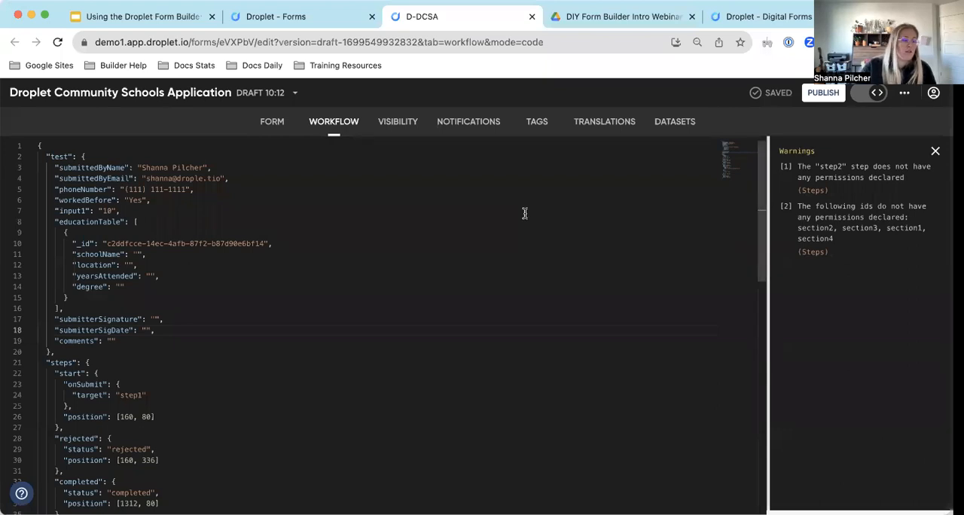